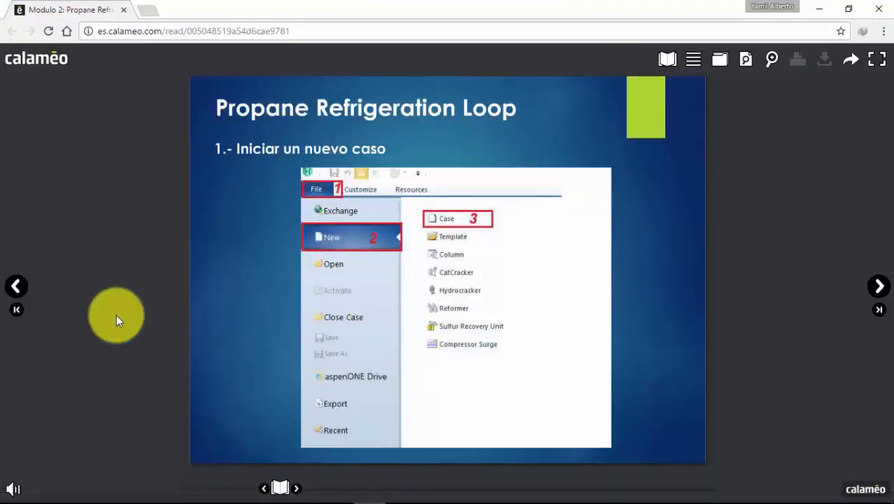
# Switch from the guide in Chrome to Aspen HYSYS and start a new case
pyautogui.moveTo(306, 486)
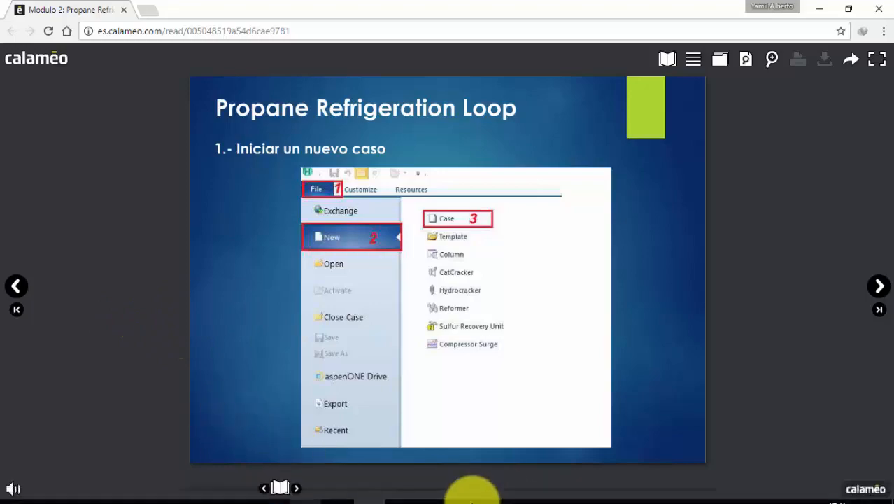
pyautogui.click(401, 490)
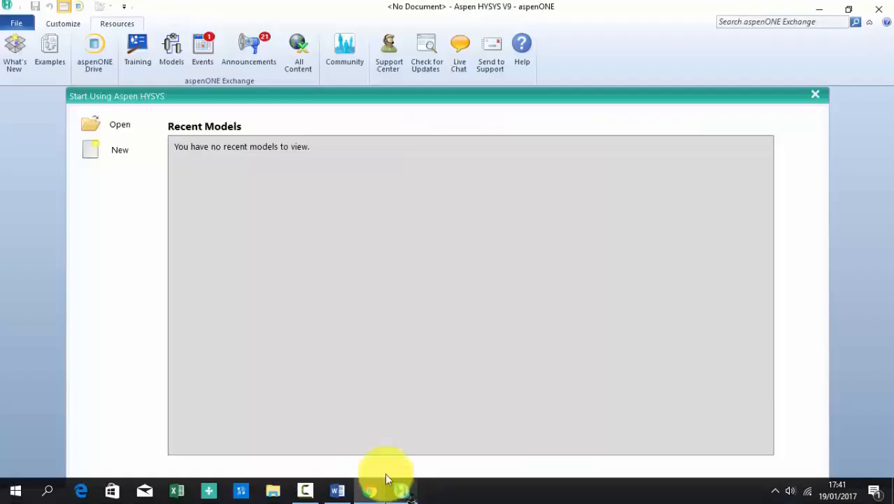
pyautogui.click(111, 151)
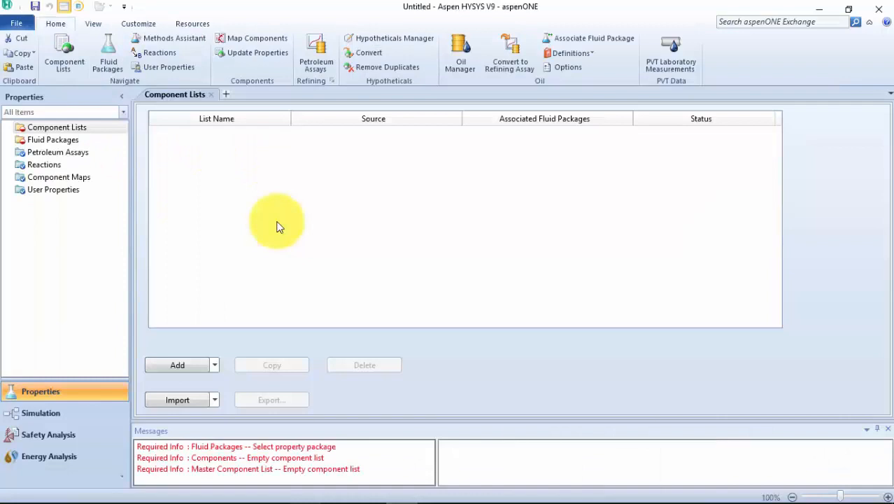
# Consult steps 2 and 3 of the guide in Chrome, then create a component list in Aspen HYSYS containing Propane
pyautogui.moveTo(340, 489)
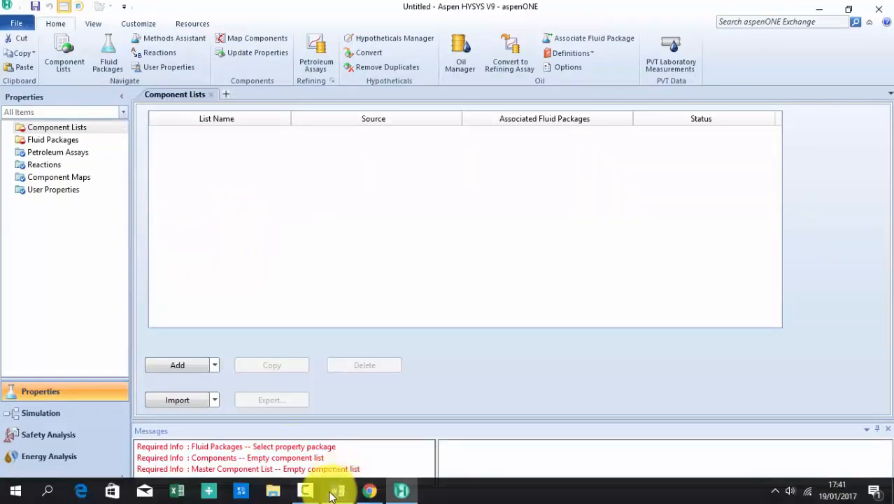
pyautogui.click(369, 490)
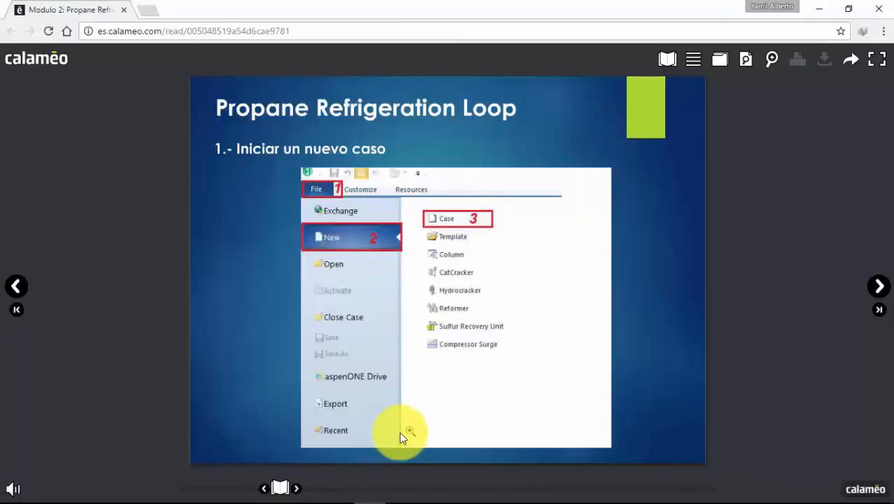
pyautogui.press('Right')
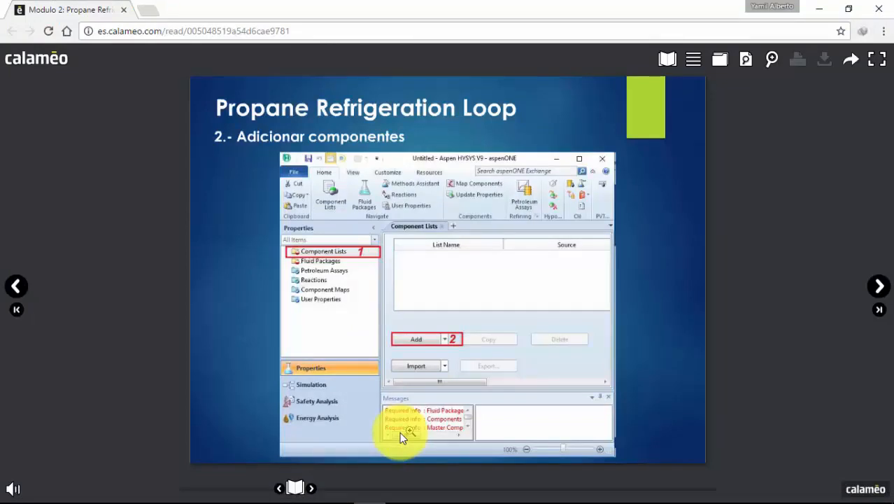
pyautogui.press('Right')
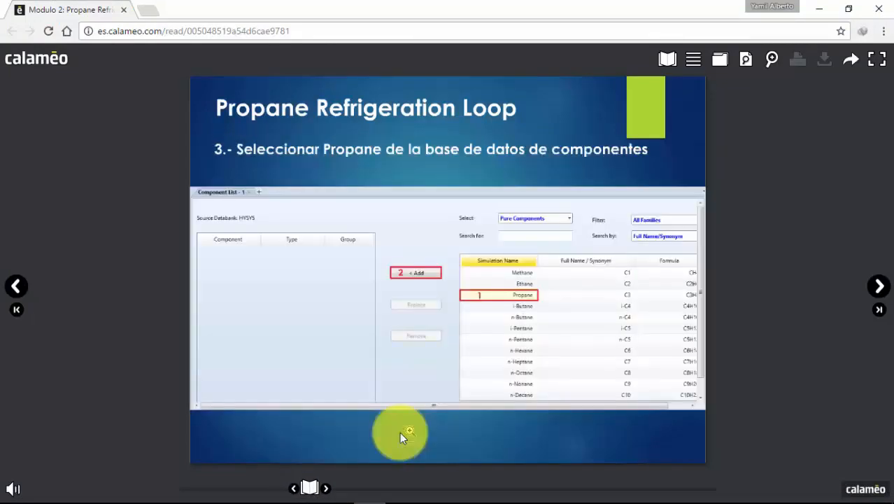
pyautogui.moveTo(449, 497)
pyautogui.click(407, 497)
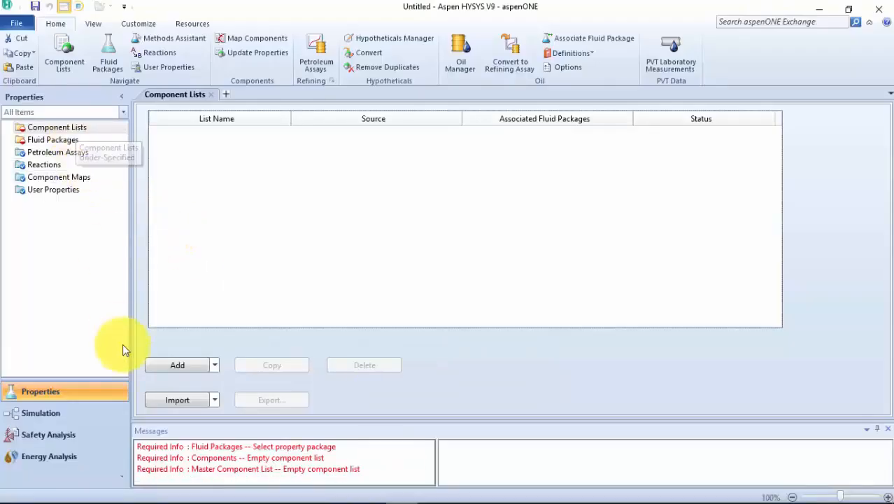
pyautogui.click(175, 365)
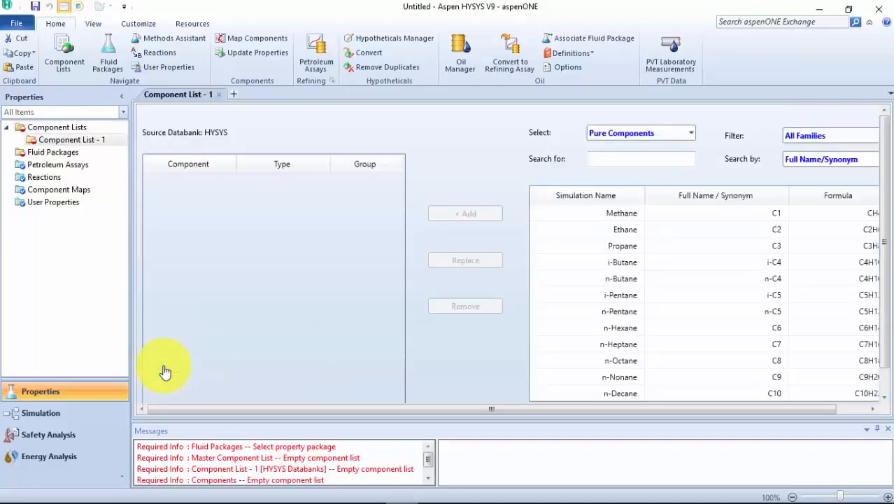
pyautogui.click(608, 243)
pyautogui.click(479, 218)
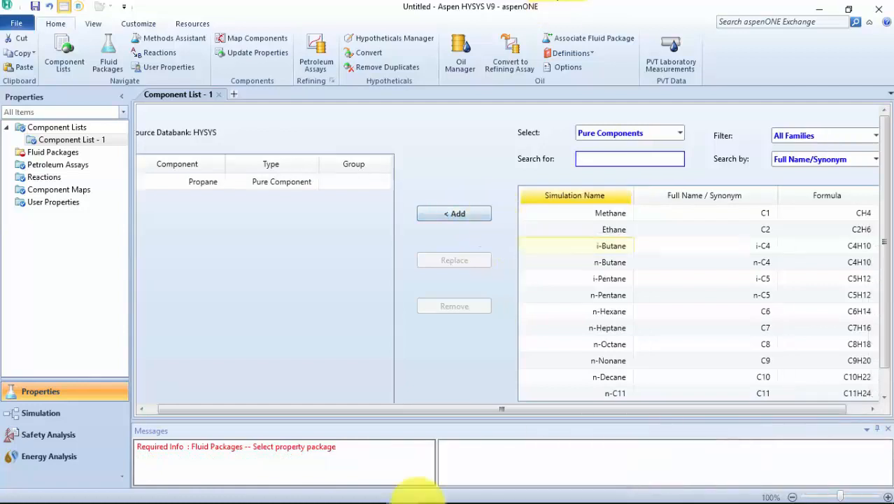
# Review the fluid package instructions in Chrome, then add a fluid package in Aspen HYSYS using the Peng-Robinson property package
pyautogui.click(370, 491)
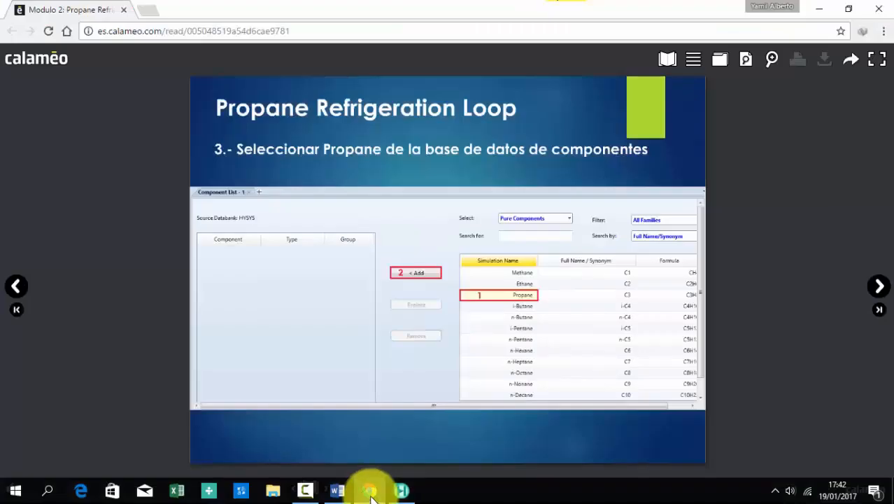
pyautogui.press('Right')
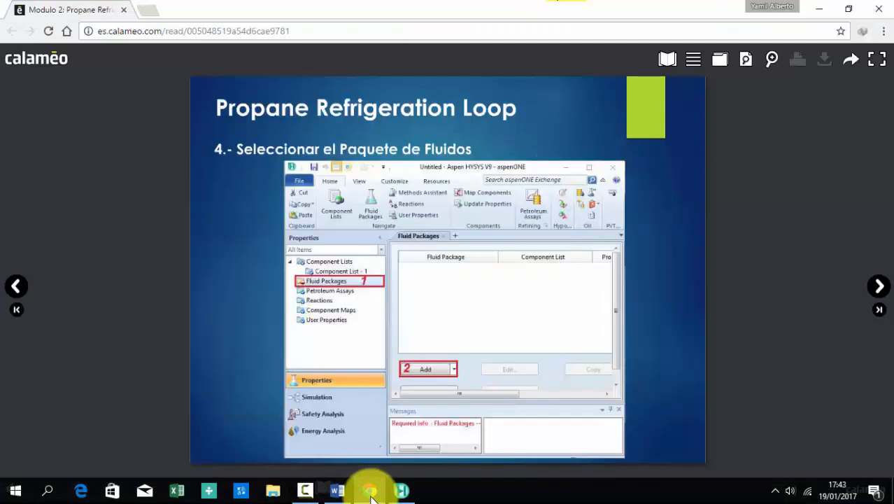
pyautogui.press('Right')
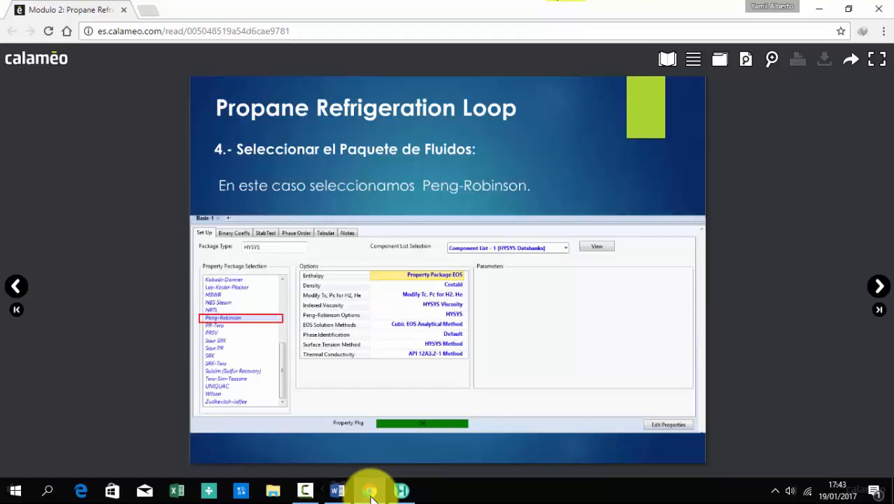
pyautogui.press('Right')
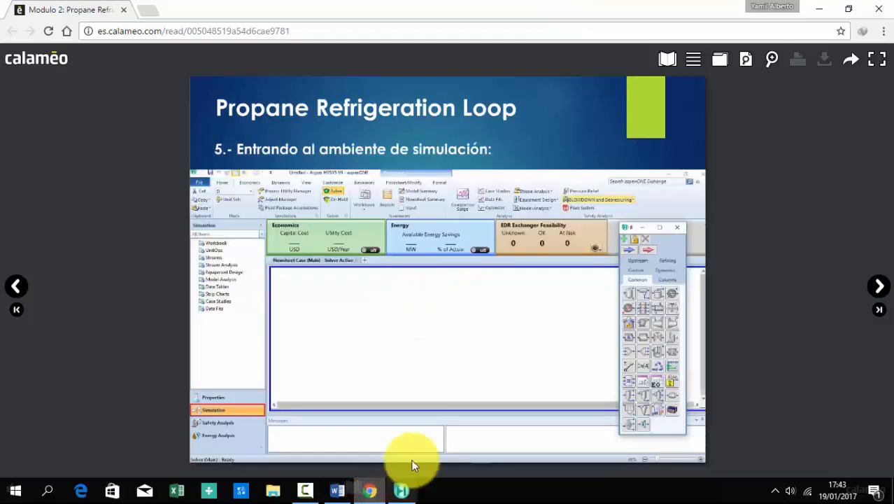
pyautogui.click(401, 492)
pyautogui.click(43, 153)
pyautogui.click(181, 373)
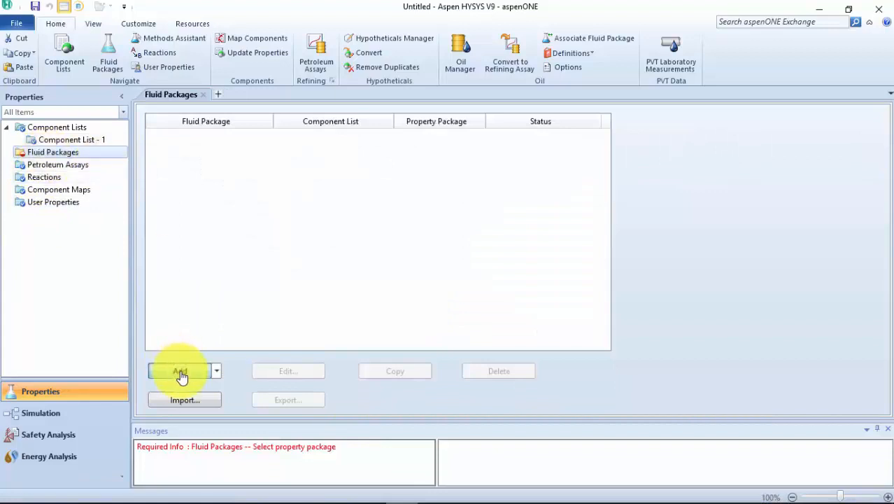
pyautogui.scroll(-5, 266, 340)
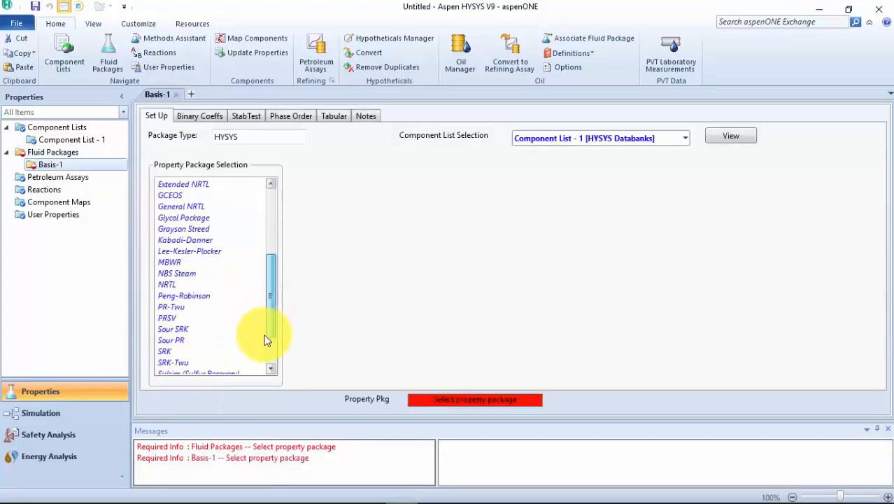
pyautogui.scroll(-2, 266, 340)
pyautogui.click(200, 252)
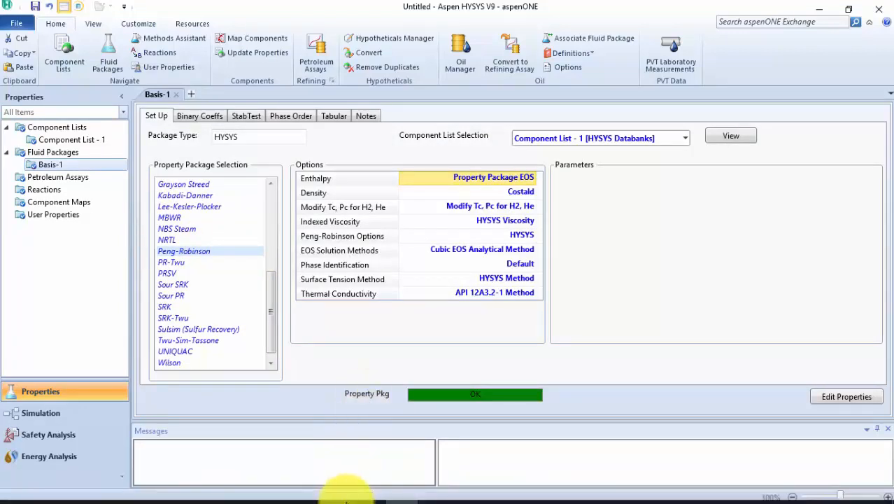
# Check step 5 in Chrome, enter the Simulation environment in Aspen HYSYS and move the object palette to the flowsheet's right side
pyautogui.click(350, 492)
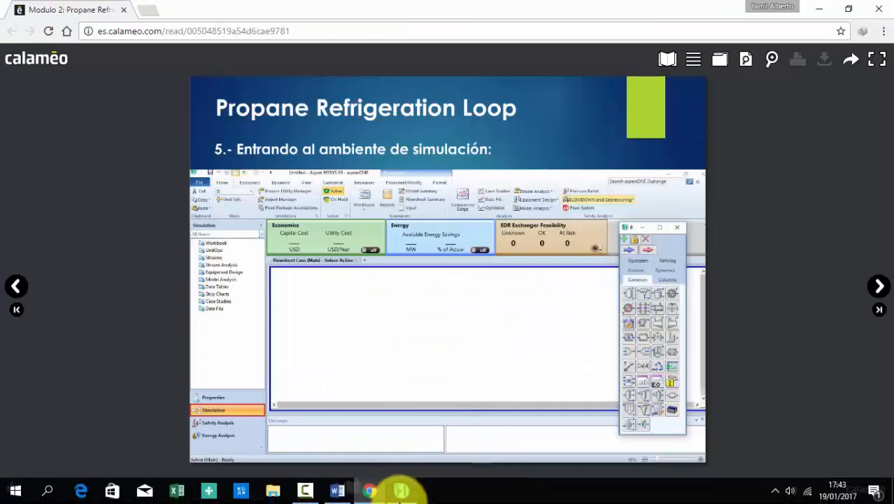
pyautogui.click(400, 496)
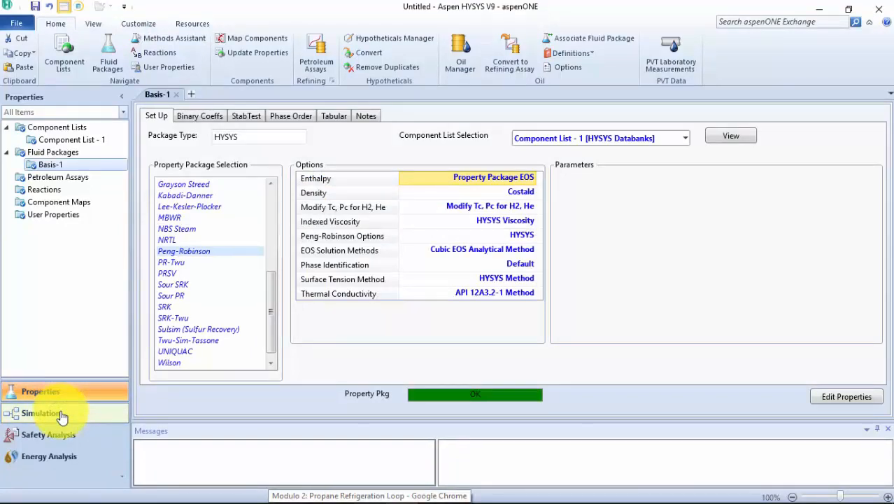
pyautogui.click(61, 415)
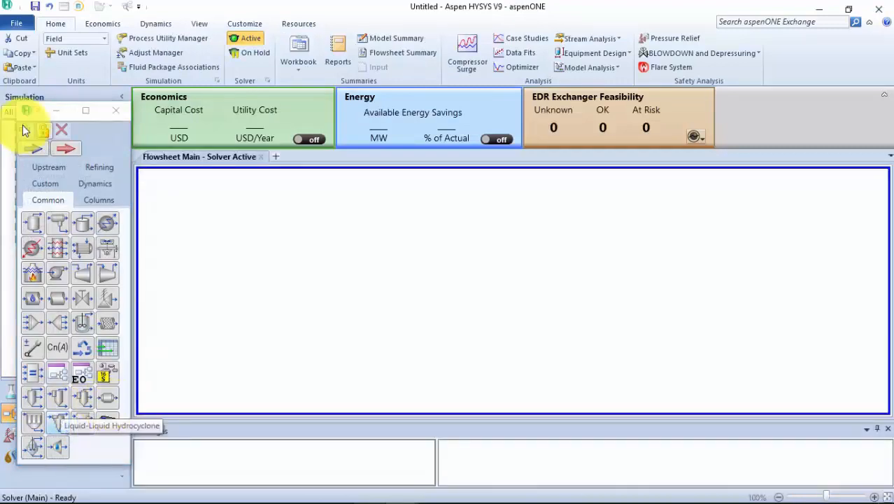
pyautogui.moveTo(35, 112); pyautogui.dragTo(846, 94)
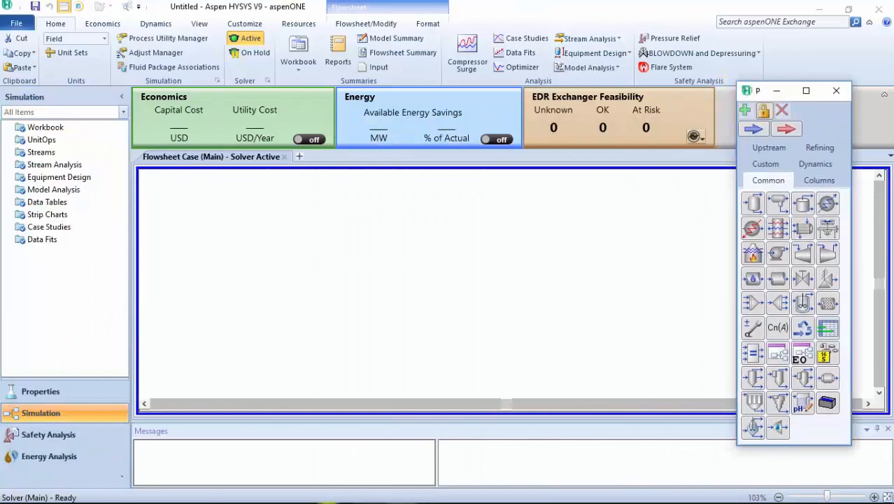
# Check step 6 of the guide in Chrome, then select the Field unit system in Aspen HYSYS
pyautogui.click(369, 489)
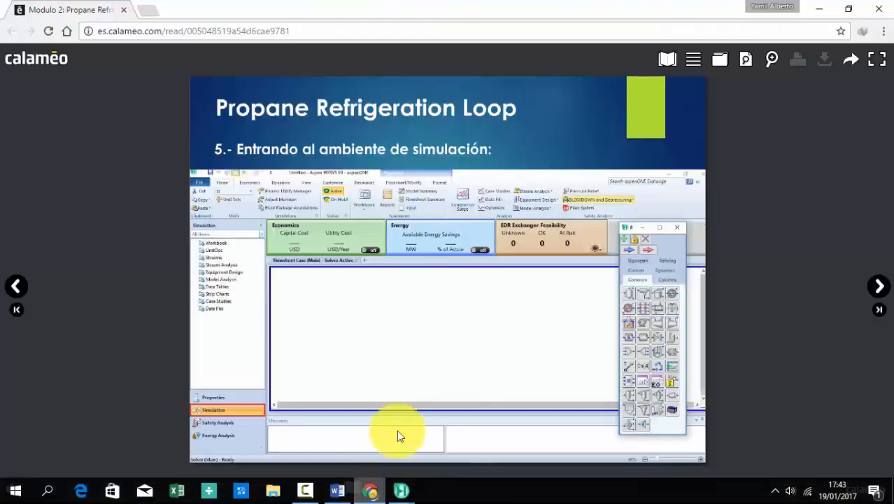
pyautogui.press('Right')
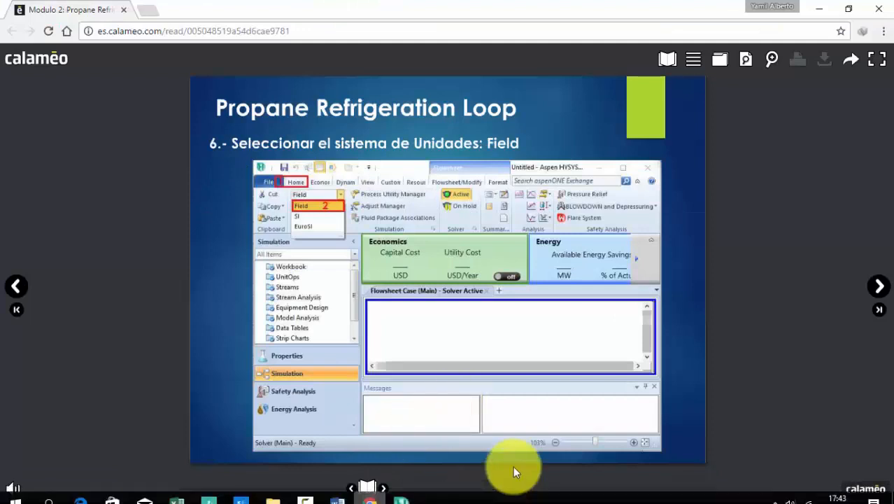
pyautogui.moveTo(401, 493)
pyautogui.click(423, 438)
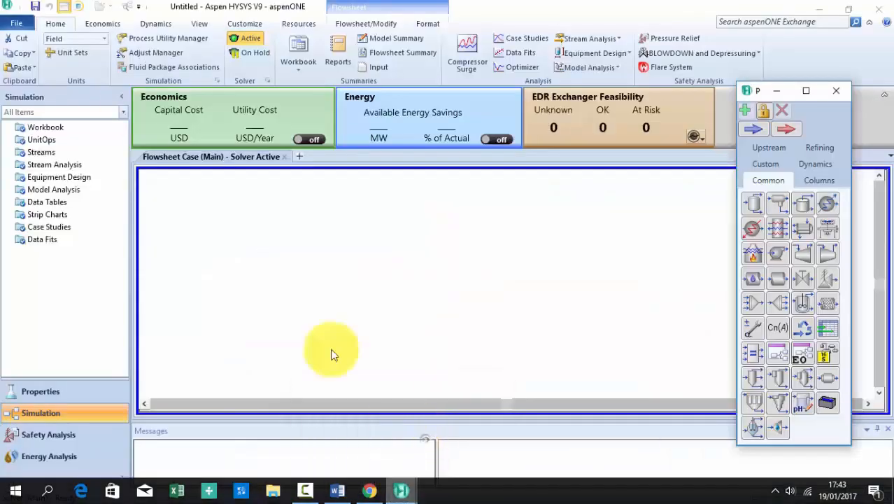
pyautogui.click(100, 41)
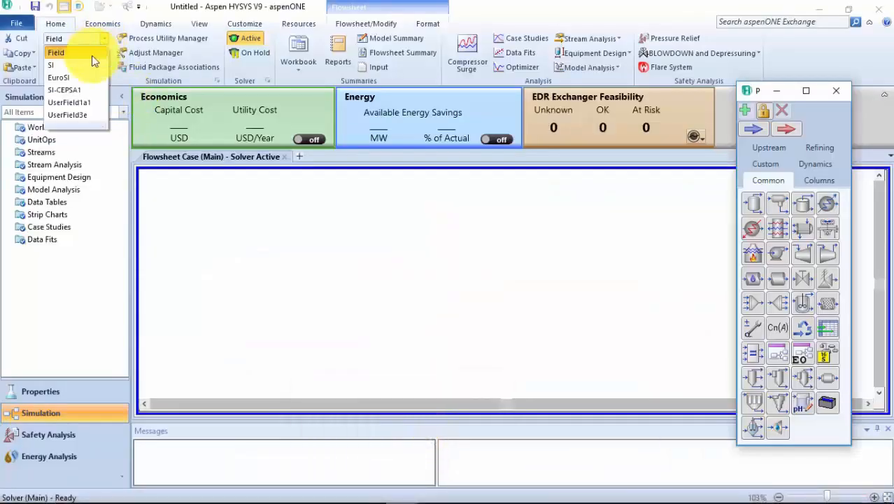
pyautogui.click(92, 53)
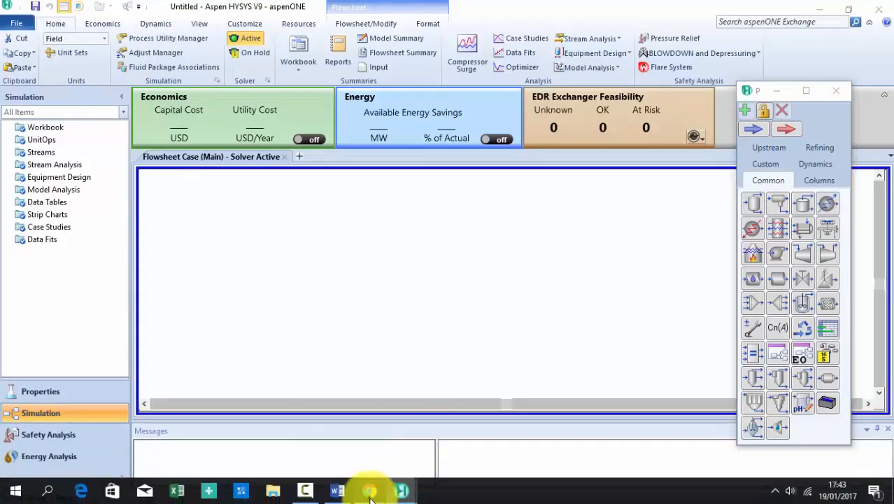
# Read up to step 8 of the guide in Chrome, then place two material streams side by side on the Aspen HYSYS flowsheet
pyautogui.click(369, 490)
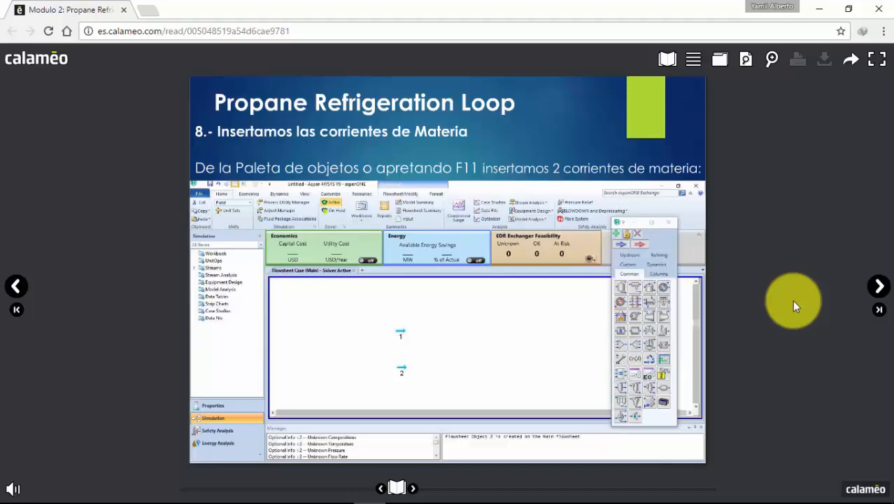
pyautogui.moveTo(485, 482)
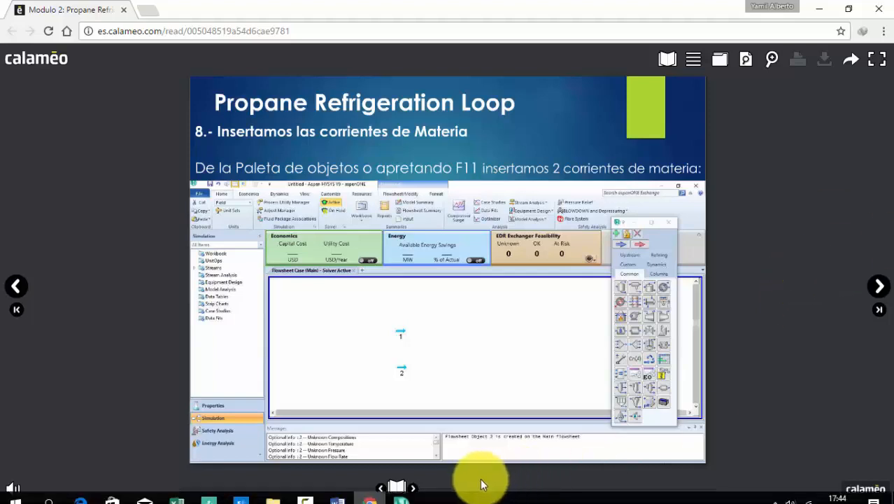
pyautogui.moveTo(413, 496)
pyautogui.click(403, 446)
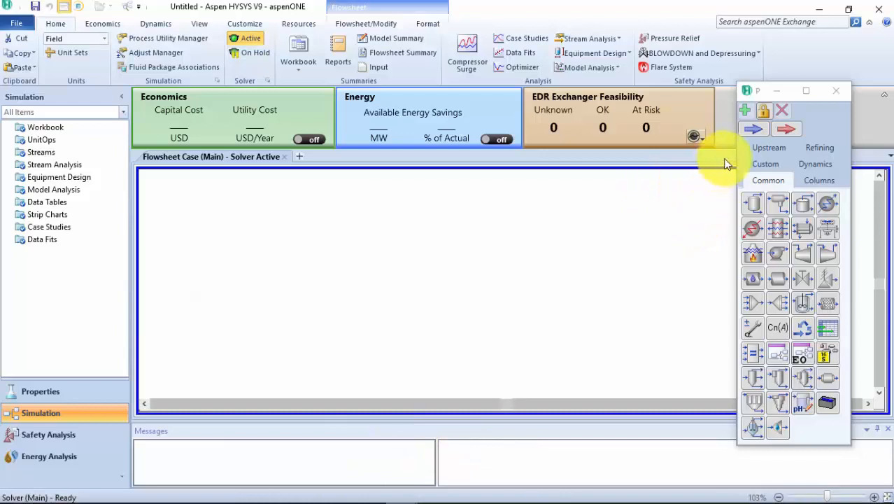
pyautogui.click(751, 128)
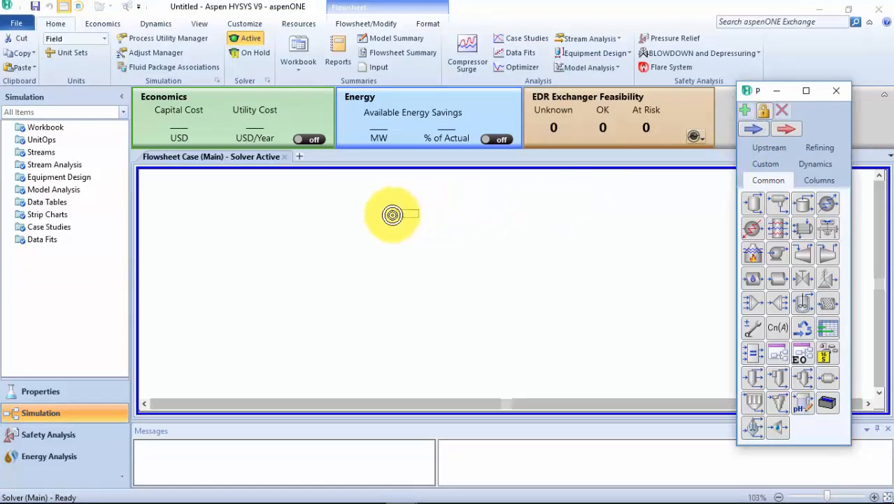
pyautogui.click(345, 233)
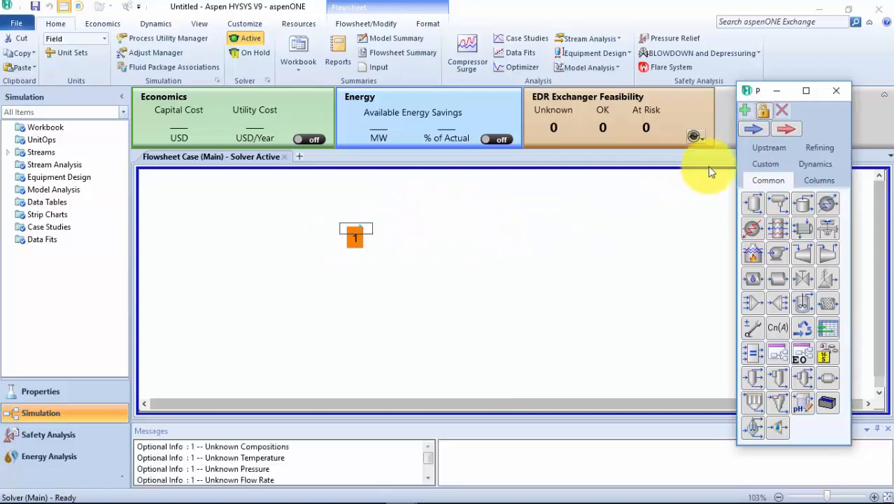
pyautogui.click(752, 129)
pyautogui.click(487, 233)
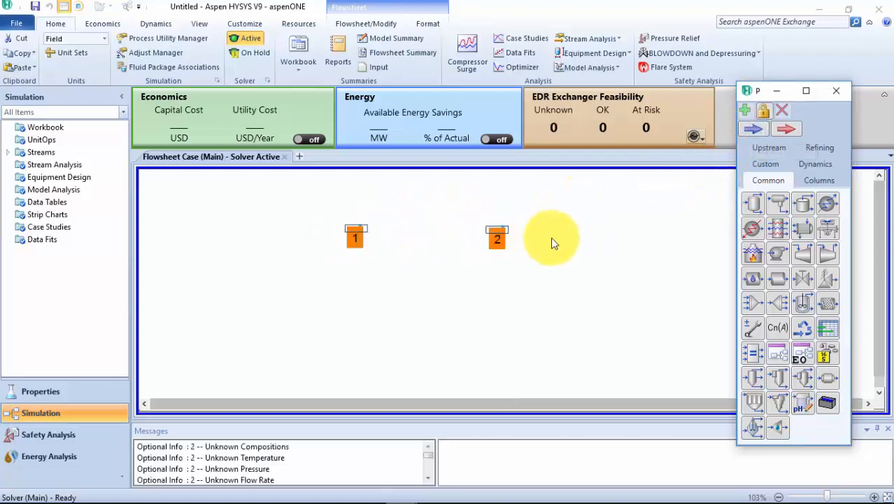
# Read step 9 of the guide in Chrome for the stream specifications, then return to the Aspen HYSYS flowsheet
pyautogui.click(370, 496)
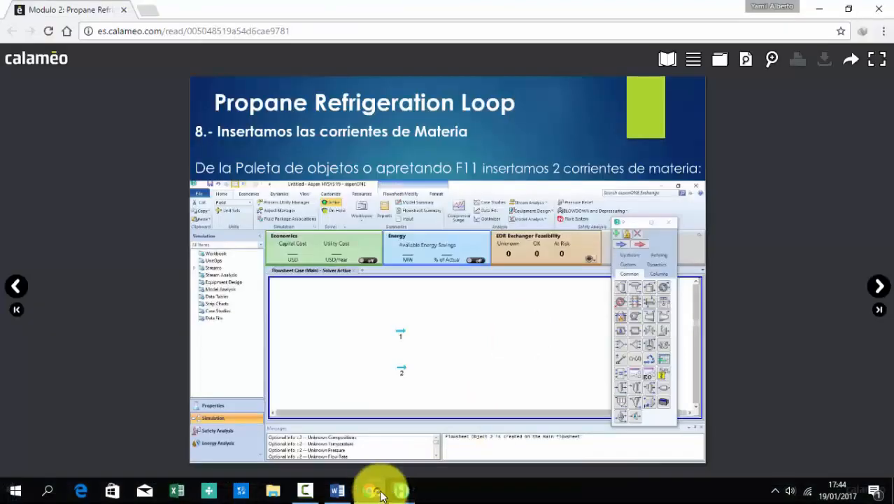
pyautogui.press('Right')
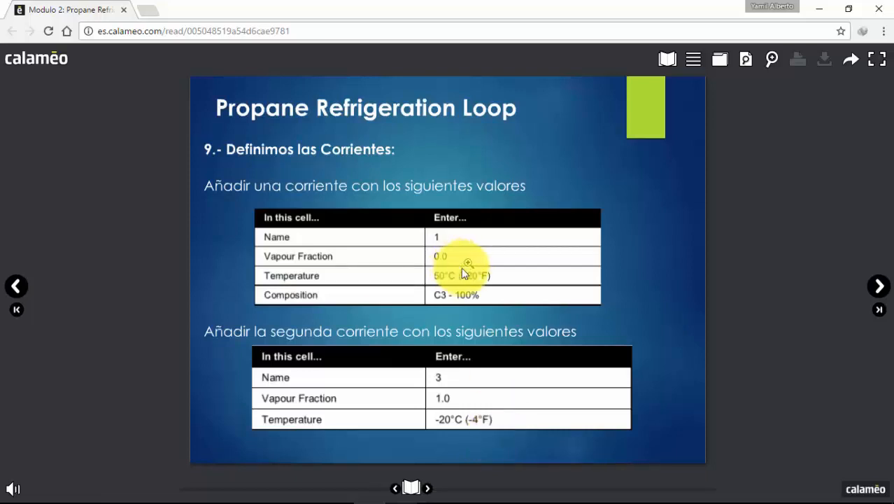
pyautogui.moveTo(451, 500)
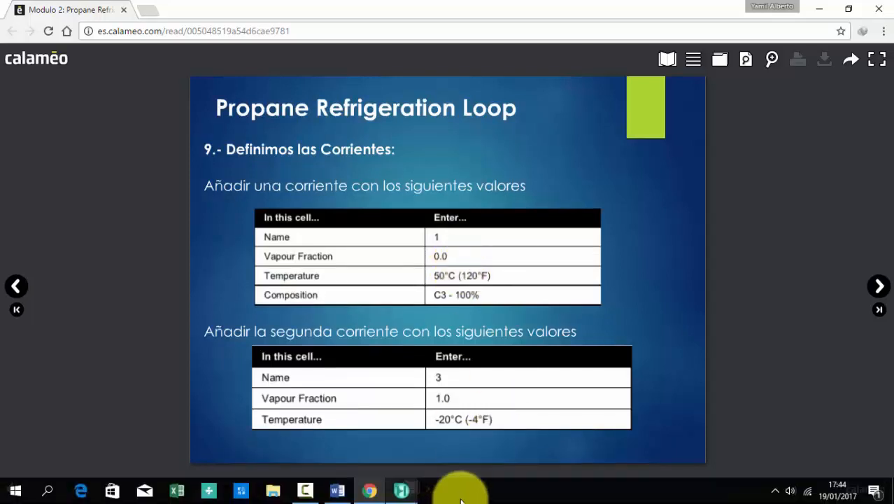
pyautogui.click(406, 495)
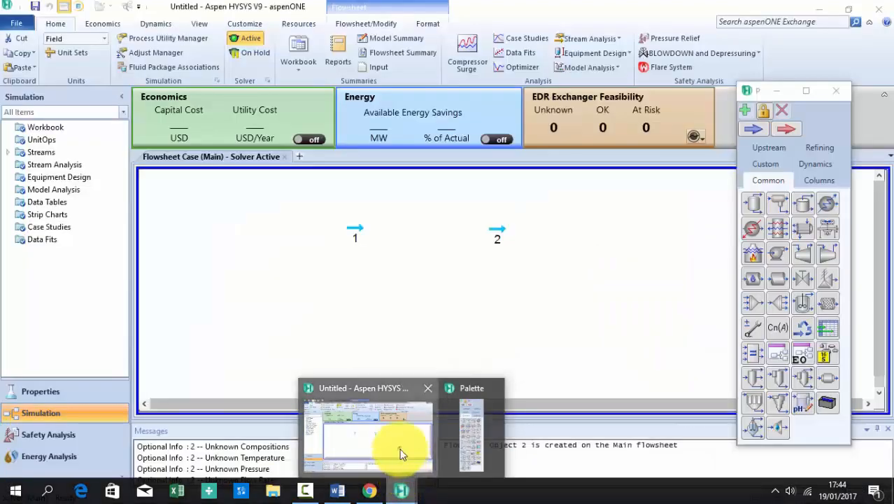
pyautogui.click(401, 453)
# Open material stream 1 and set its vapour fraction to 0 and its temperature to 120 F
pyautogui.click(356, 231)
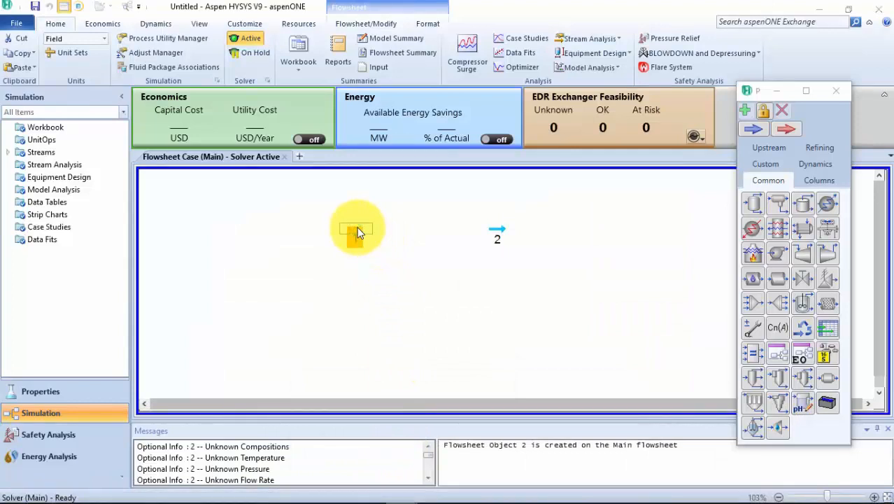
pyautogui.doubleClick(357, 231)
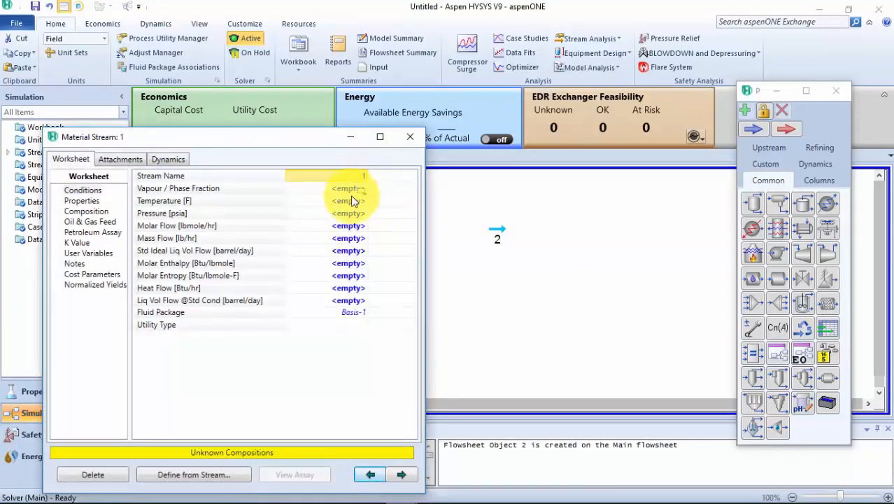
pyautogui.click(353, 190)
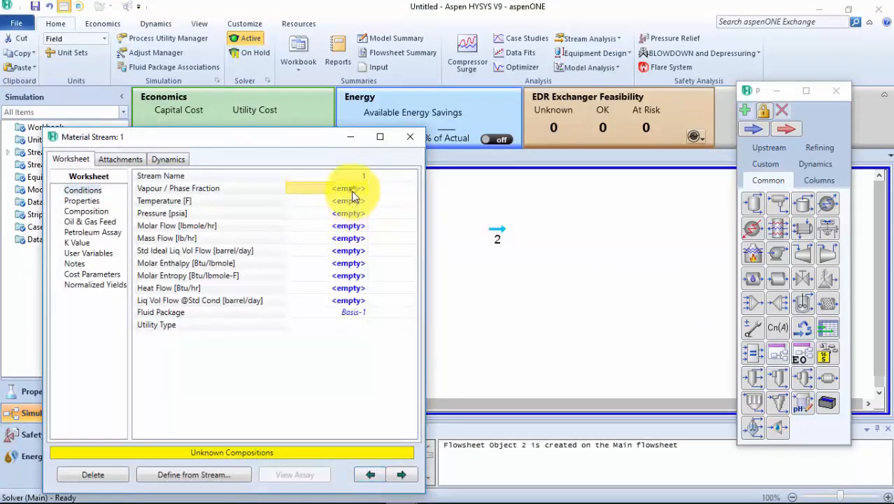
pyautogui.write('0')
pyautogui.click(355, 200)
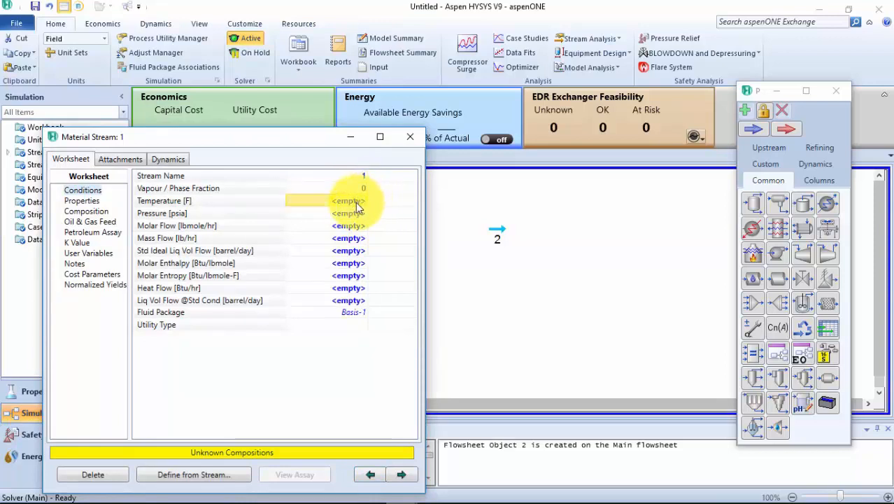
pyautogui.write('120')
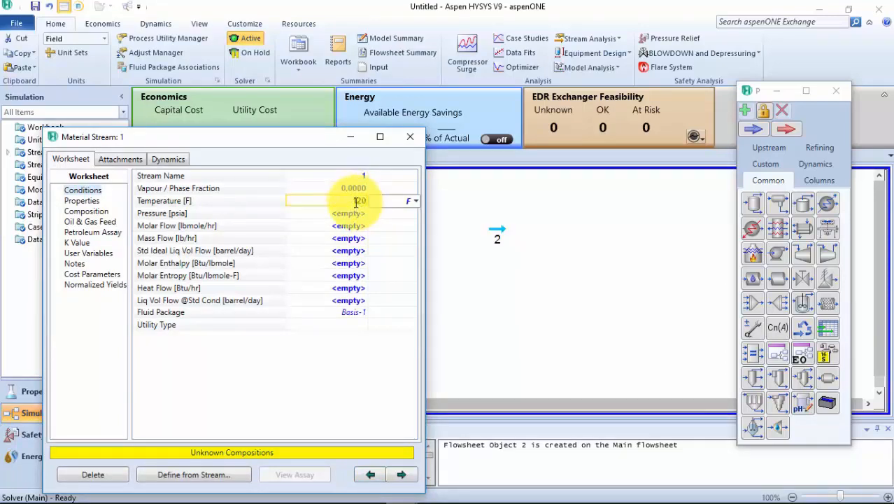
pyautogui.press('Return')
# Check the required composition in Chrome, then set stream 1's propane mole fraction to 1 in Aspen HYSYS
pyautogui.click(371, 490)
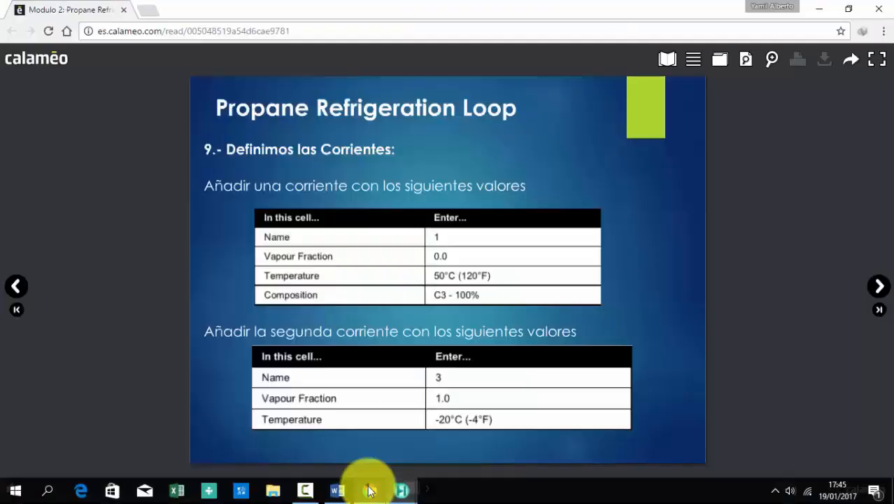
pyautogui.click(371, 492)
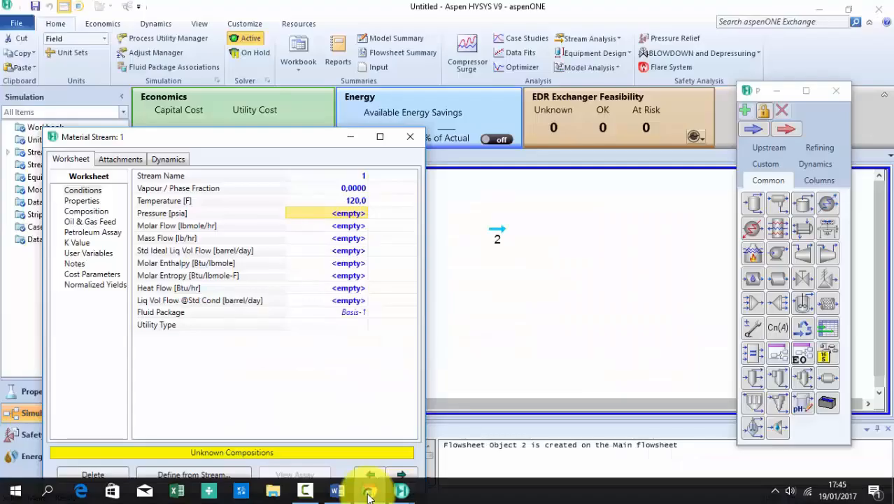
pyautogui.click(95, 211)
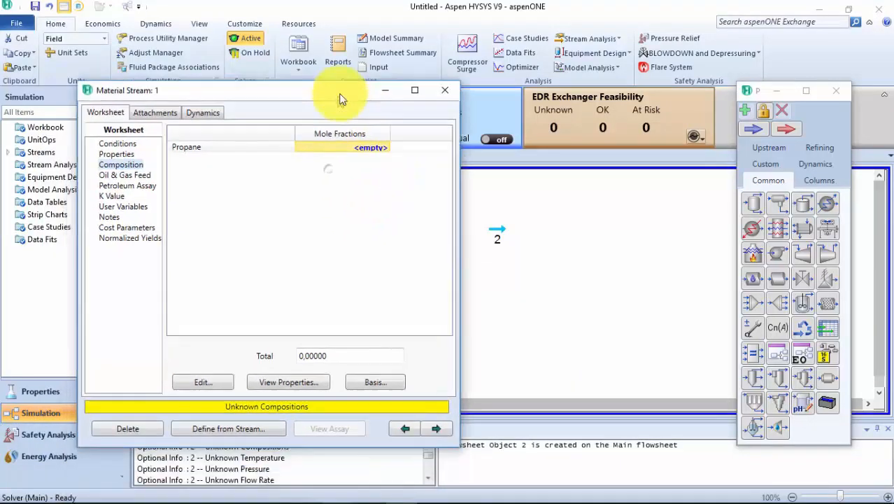
pyautogui.click(221, 377)
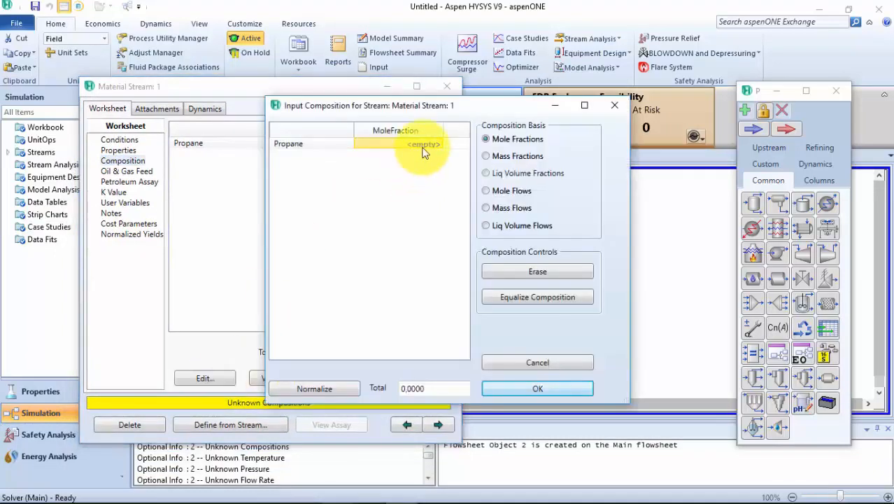
pyautogui.write('1')
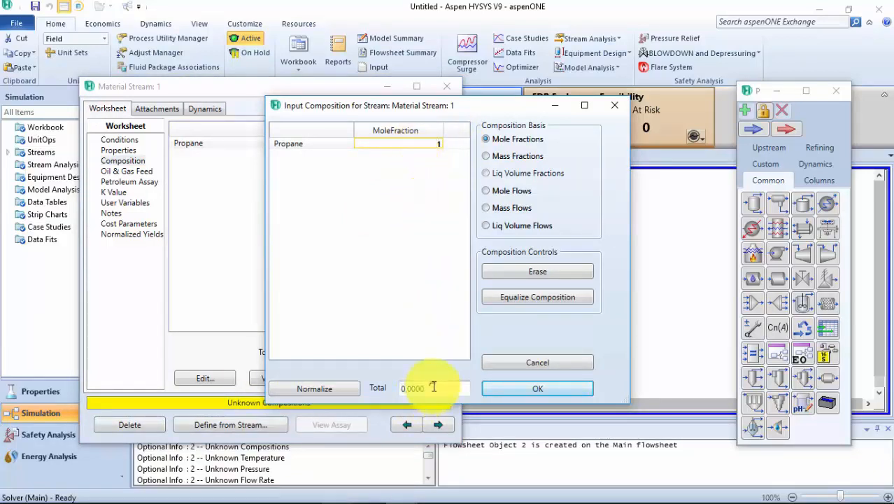
pyautogui.click(318, 145)
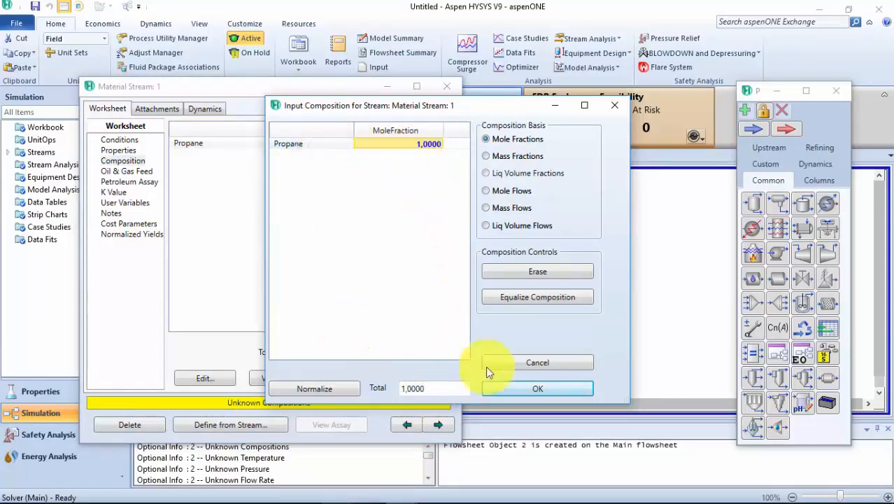
pyautogui.click(518, 390)
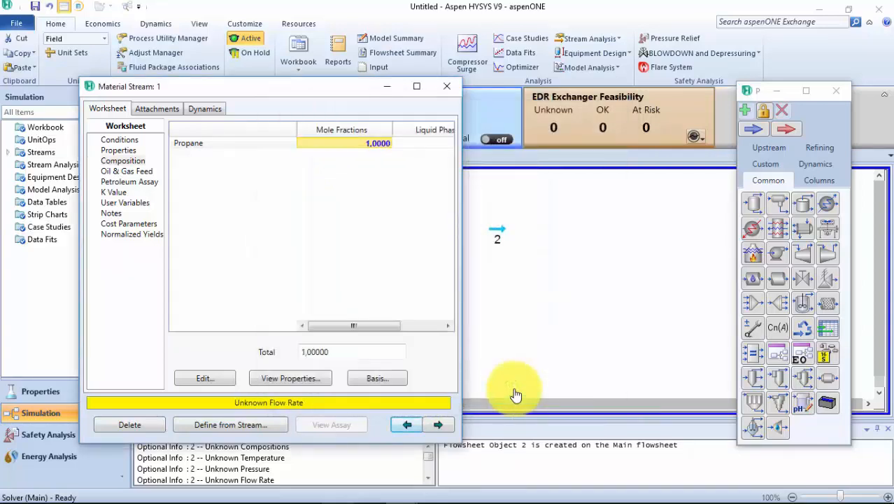
# Review the calculated conditions of stream 1, including its pressure, and close the stream window
pyautogui.moveTo(294, 88); pyautogui.dragTo(401, 80)
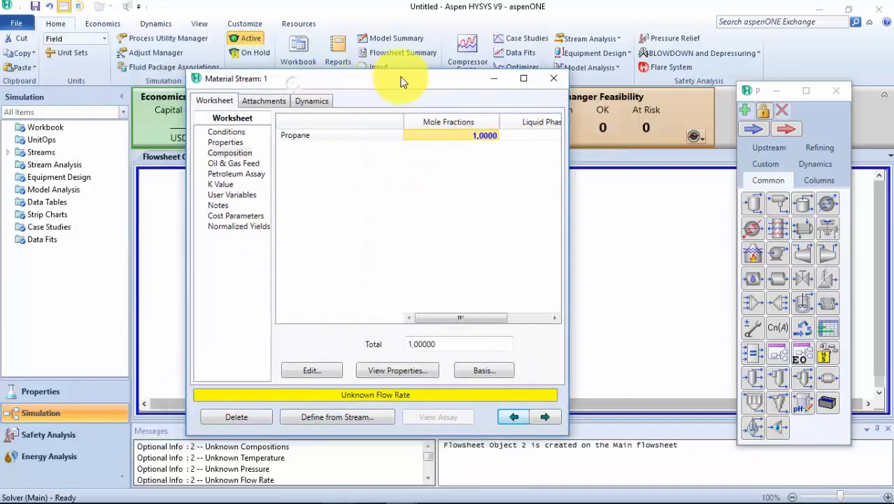
pyautogui.click(245, 135)
pyautogui.moveTo(384, 87); pyautogui.dragTo(402, 122)
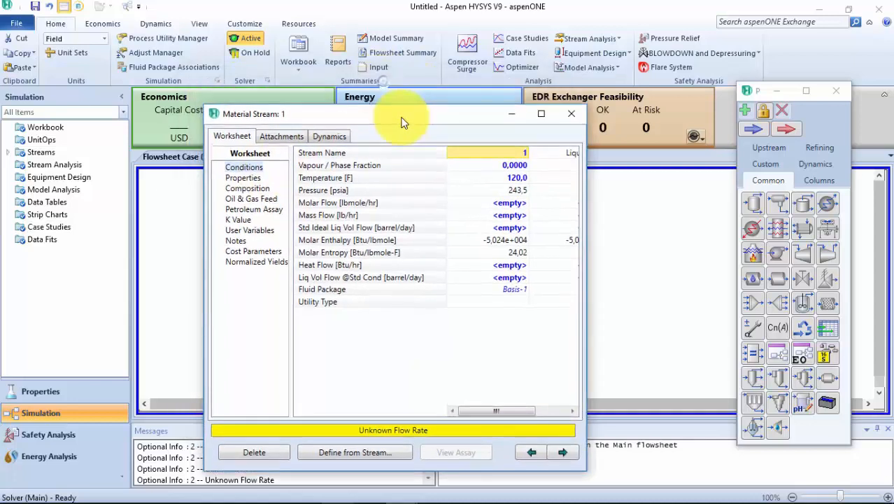
pyautogui.moveTo(513, 193)
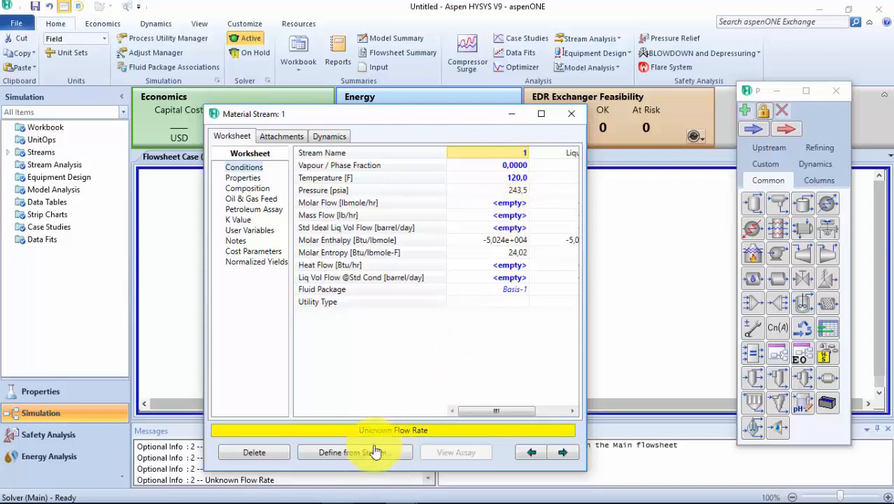
pyautogui.click(572, 114)
# Check the second stream's specifications in Chrome, then rename material stream 2 as 3 in Aspen HYSYS
pyautogui.moveTo(399, 490)
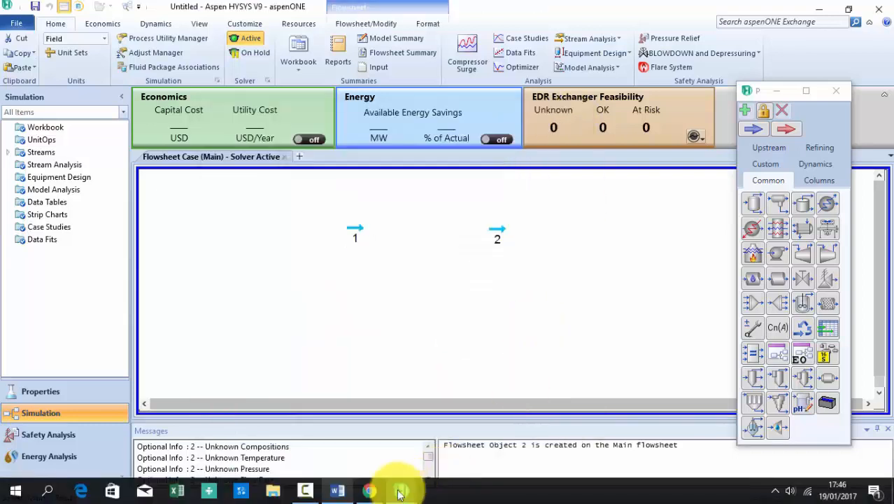
pyautogui.click(368, 493)
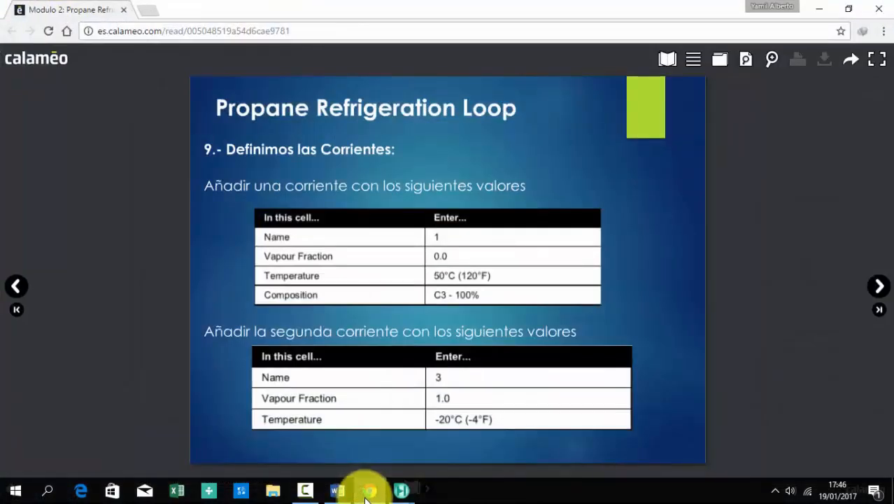
pyautogui.click(365, 490)
pyautogui.click(498, 229)
pyautogui.doubleClick(499, 228)
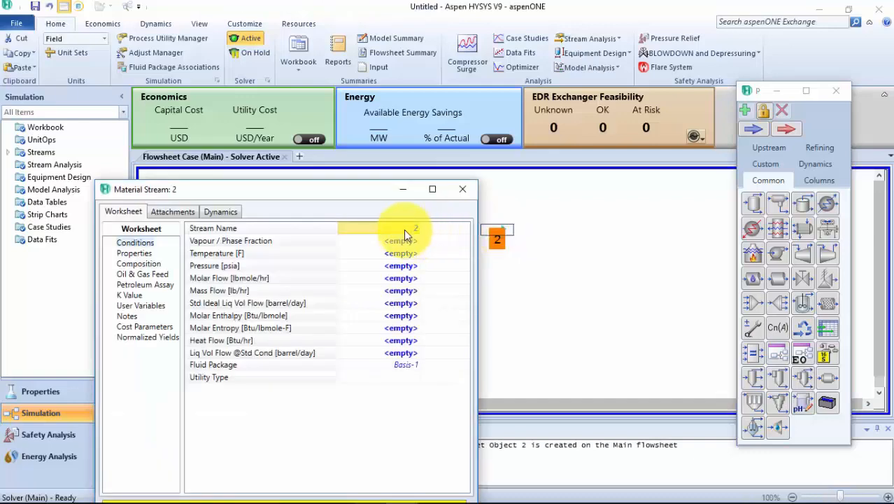
pyautogui.write('3')
pyautogui.press('Return')
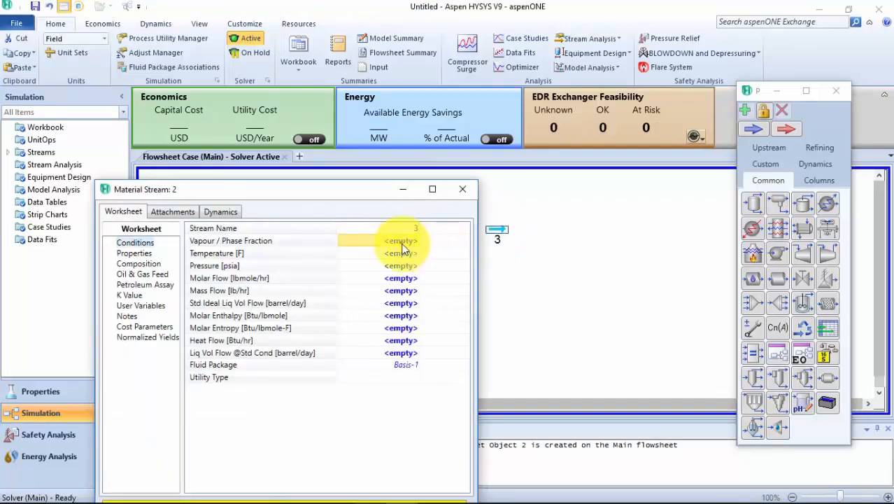
# Recheck the guide in Chrome, then set stream 3's vapour fraction to 1 and temperature to -4 F in Aspen HYSYS and close its window
pyautogui.click(368, 490)
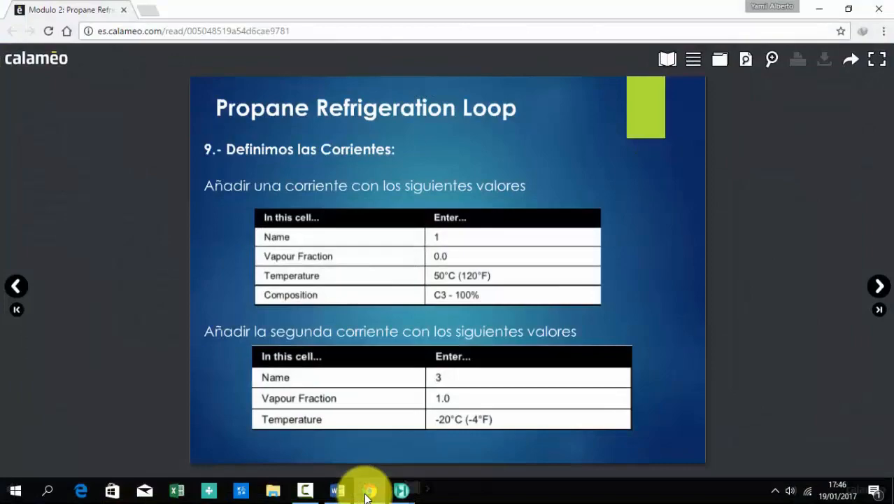
pyautogui.click(366, 491)
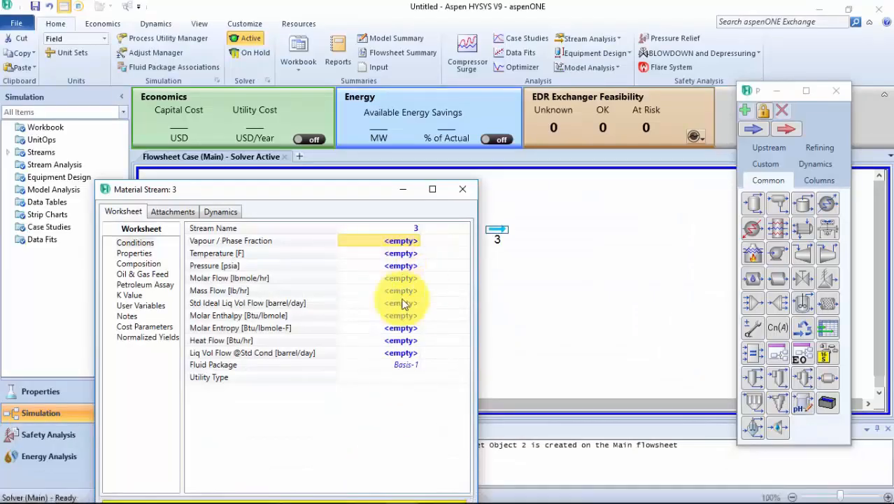
pyautogui.click(369, 491)
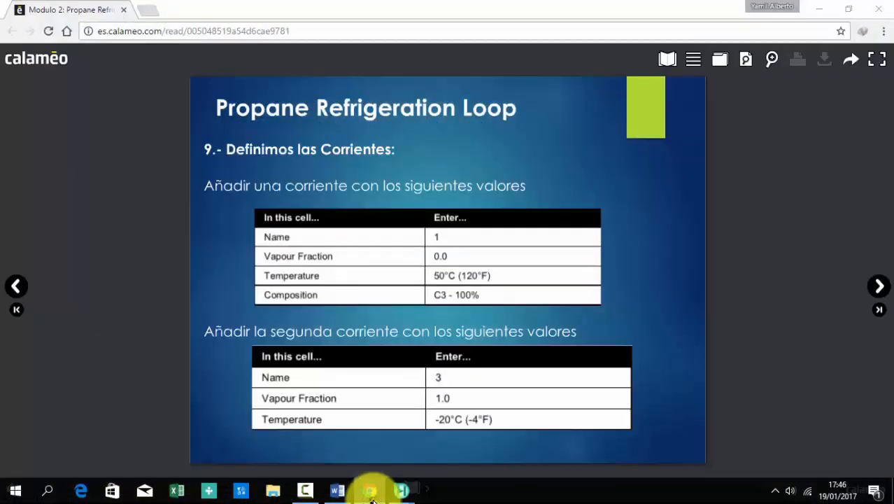
pyautogui.click(371, 492)
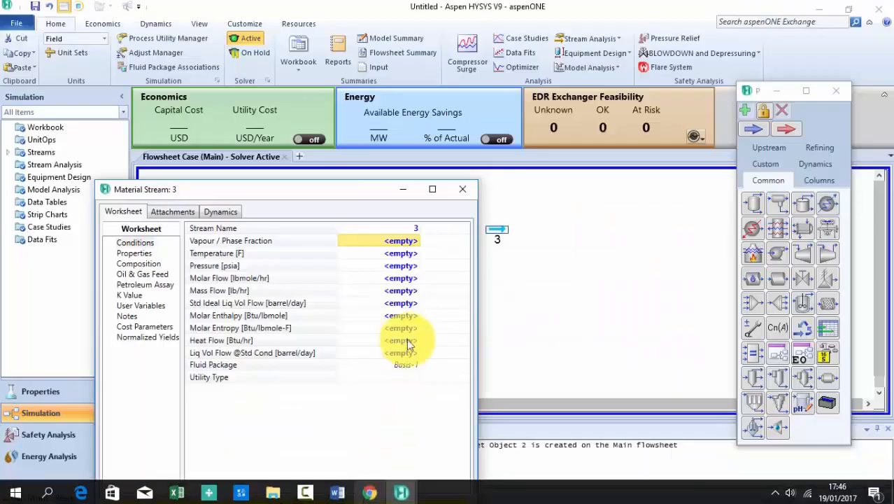
pyautogui.click(402, 241)
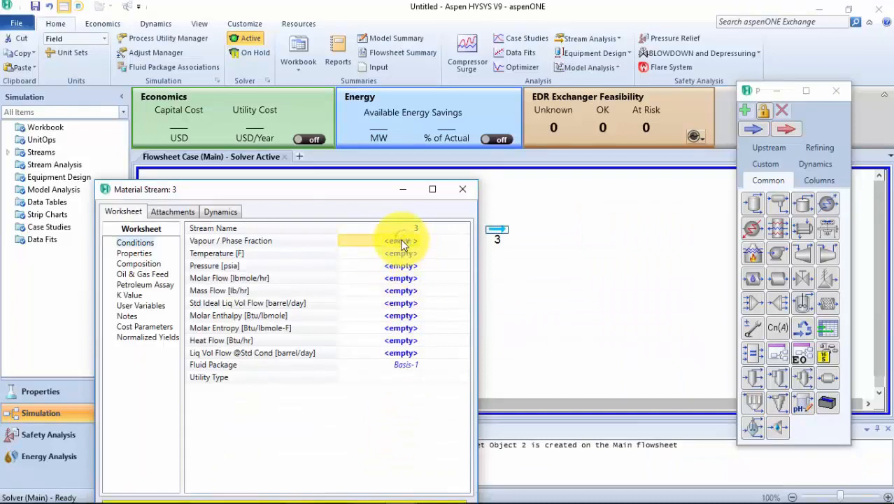
pyautogui.write('1')
pyautogui.press('Return')
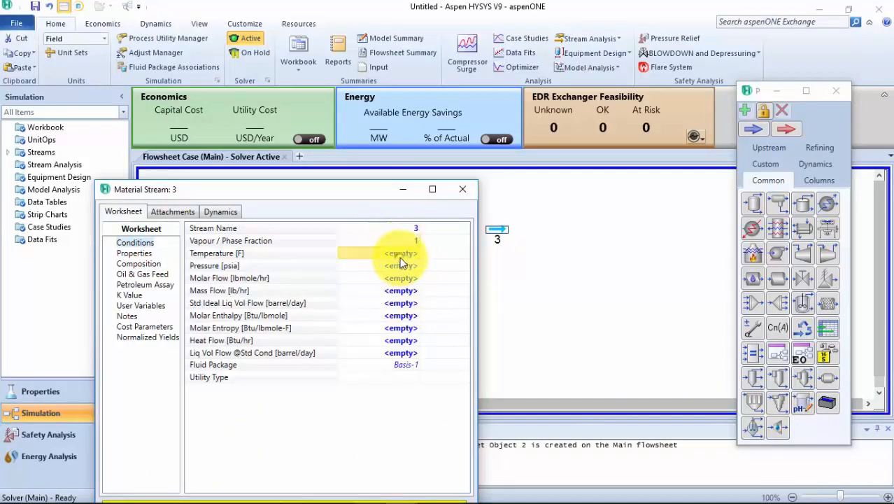
pyautogui.write('-4')
pyautogui.press('Return')
pyautogui.moveTo(352, 189); pyautogui.dragTo(423, 84)
pyautogui.click(532, 88)
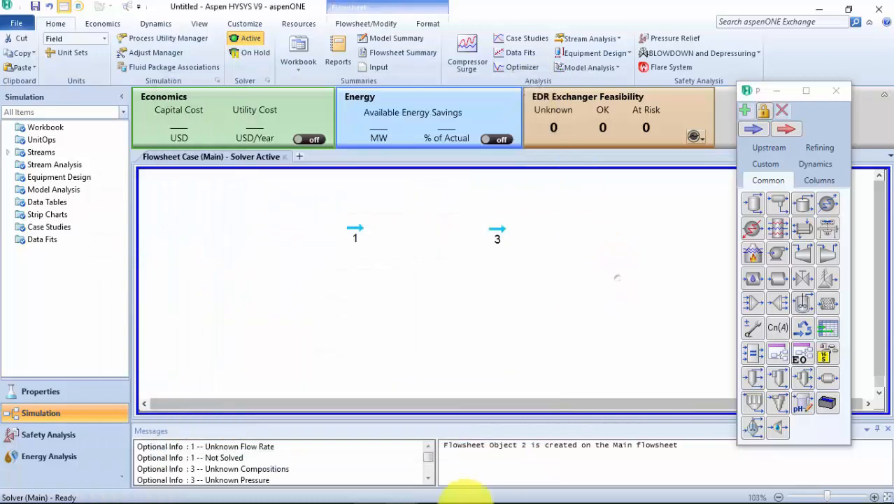
# Read the next guide page in Chrome, check stream 1's pressure in Aspen HYSYS and return to Chrome to compare it
pyautogui.moveTo(409, 480)
pyautogui.click(376, 491)
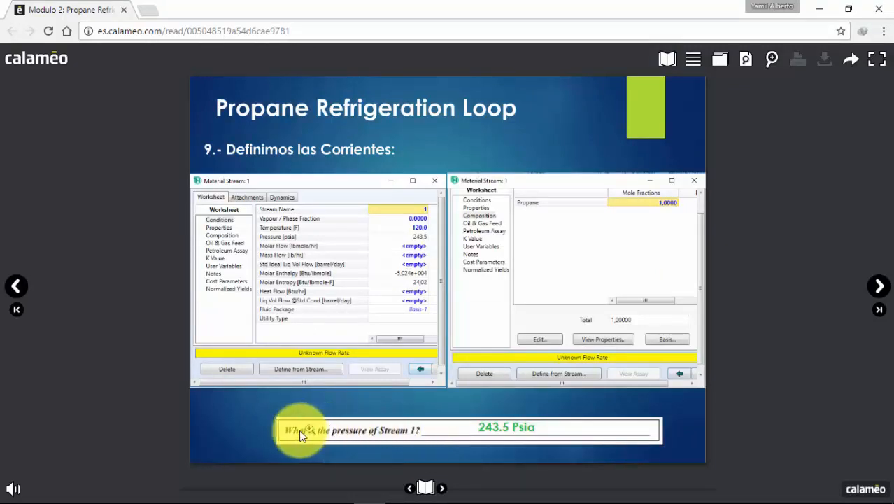
pyautogui.moveTo(545, 501)
pyautogui.click(402, 500)
pyautogui.click(405, 440)
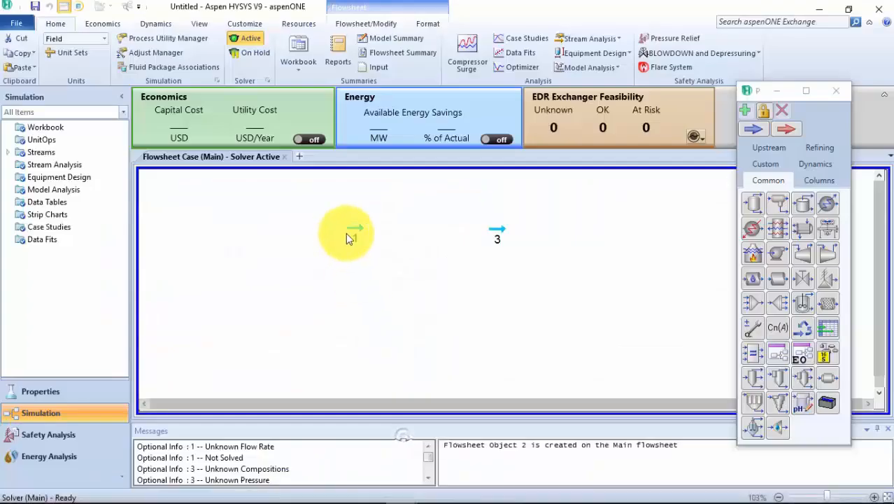
pyautogui.doubleClick(353, 236)
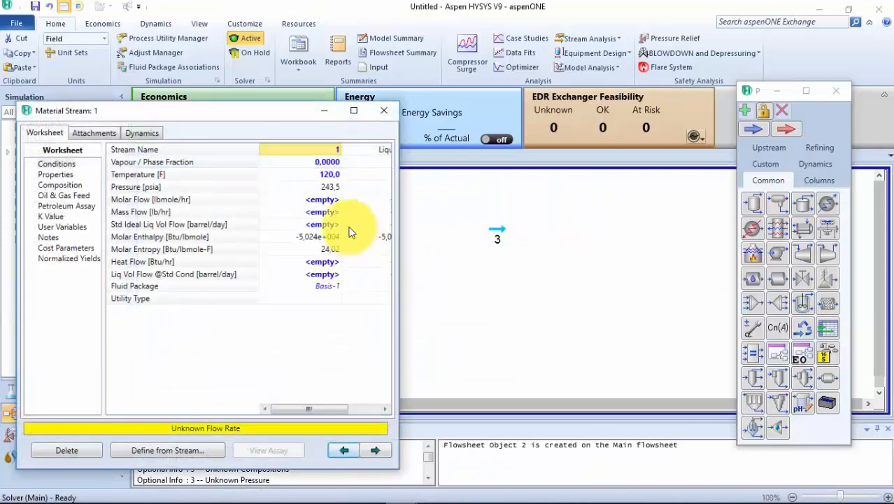
pyautogui.click(327, 187)
pyautogui.moveTo(266, 113); pyautogui.dragTo(365, 111)
pyautogui.moveTo(435, 500)
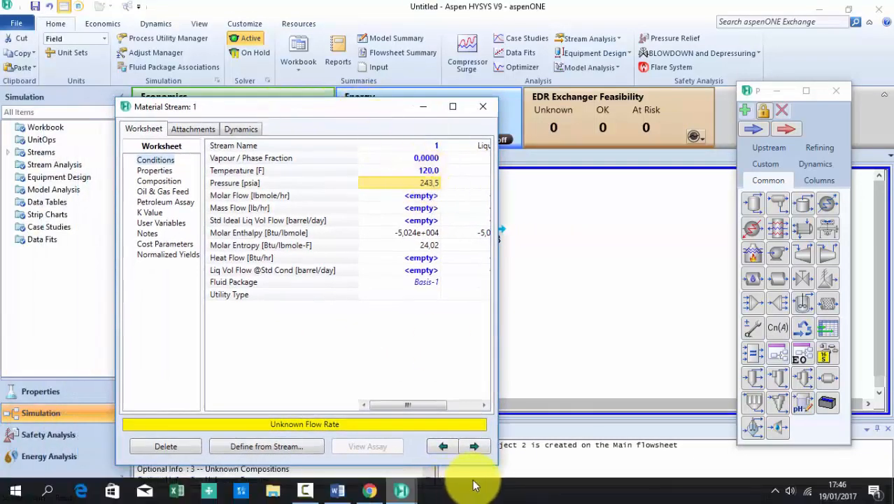
pyautogui.click(366, 489)
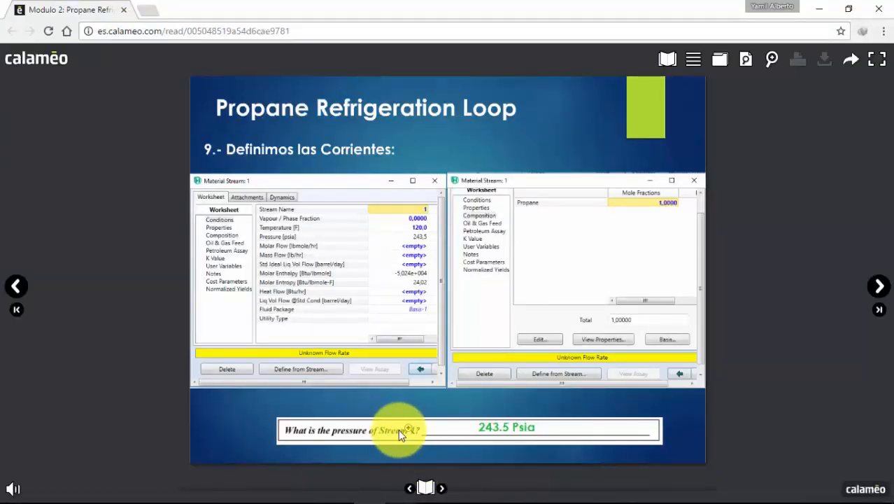
# Read the guide's pages on adding unit operations in Chrome, then switch to Aspen HYSYS
pyautogui.press('Right')
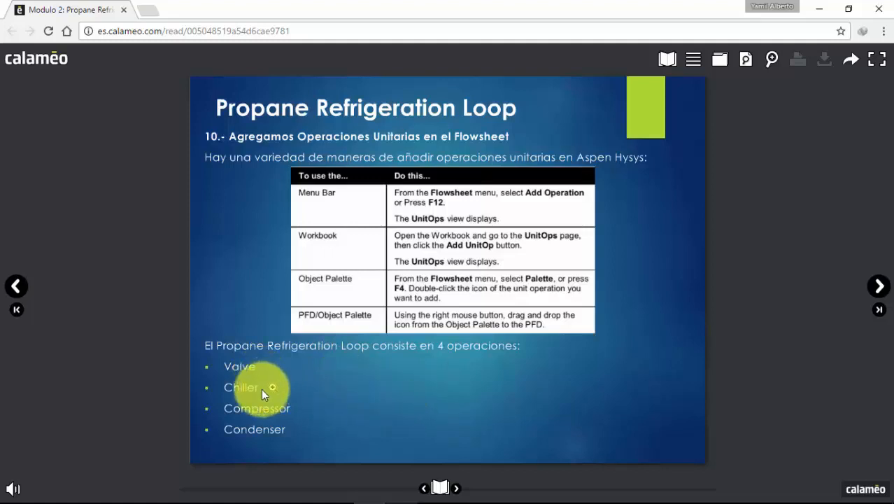
pyautogui.click(877, 287)
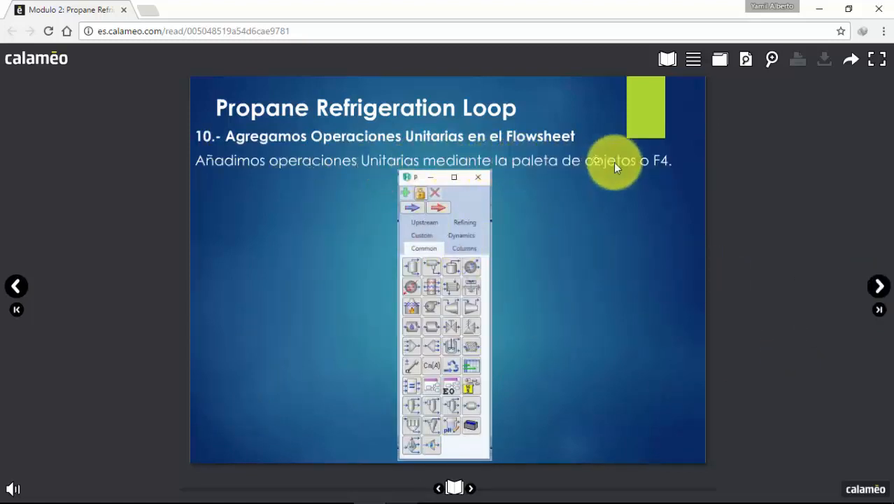
pyautogui.moveTo(489, 483)
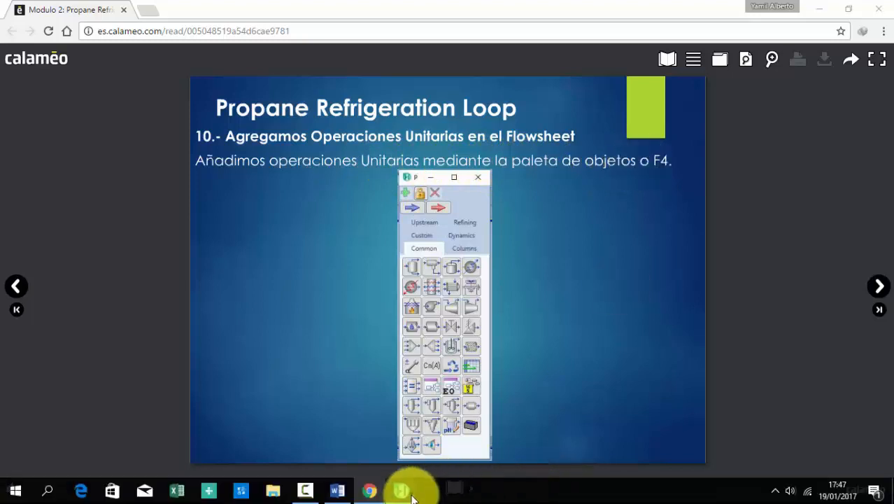
pyautogui.moveTo(413, 498)
pyautogui.click(488, 442)
pyautogui.click(482, 107)
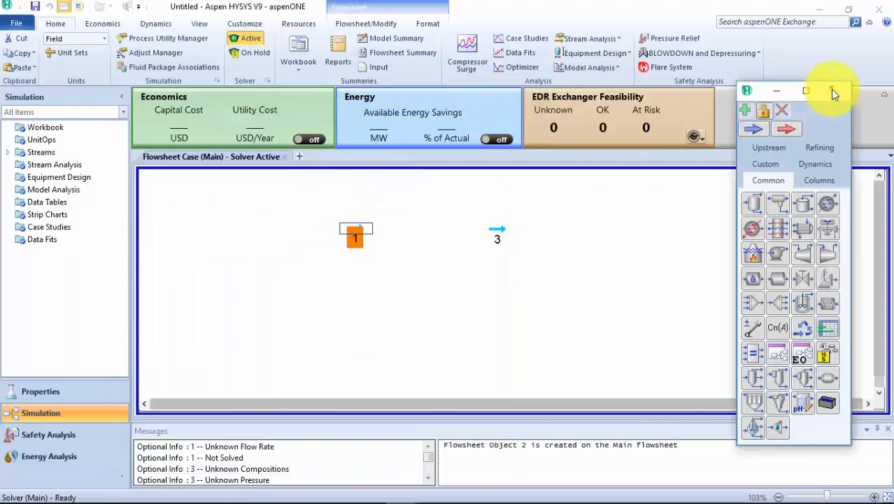
# Close and reopen the object palette, and use it to place a Separator on the flowsheet beside stream 3
pyautogui.click(832, 92)
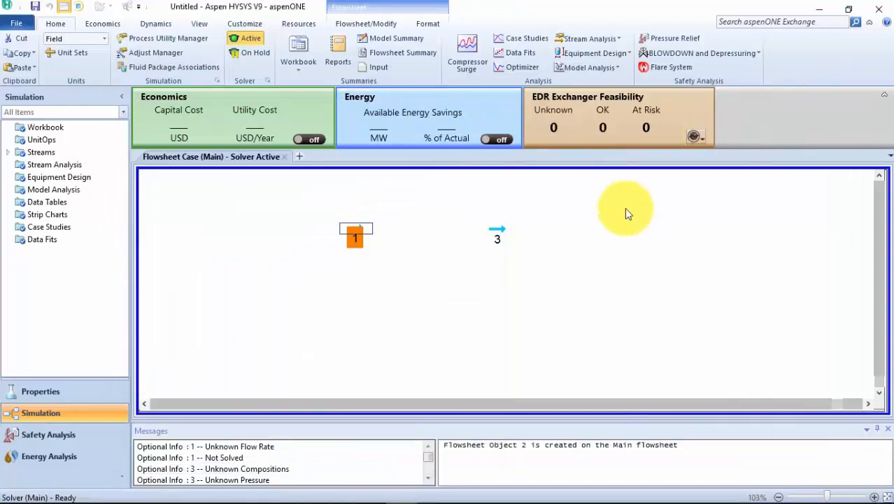
pyautogui.press('F4')
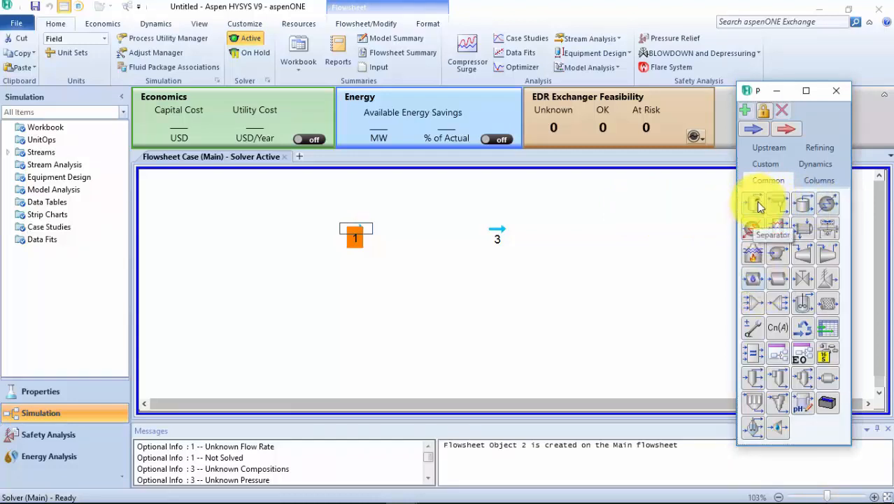
pyautogui.moveTo(756, 202); pyautogui.dragTo(606, 304)
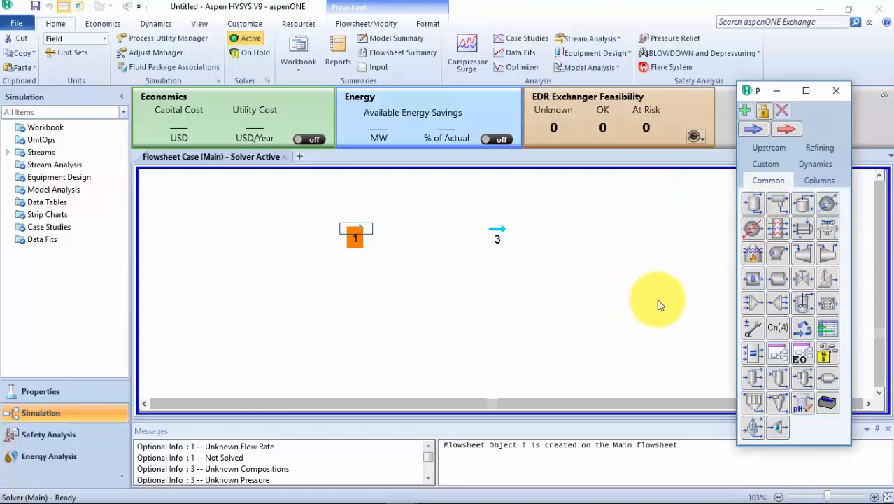
pyautogui.click(680, 271)
# Read the guide's page on adding unit operations through the Workbook in Chrome, then return to Aspen HYSYS
pyautogui.moveTo(519, 485)
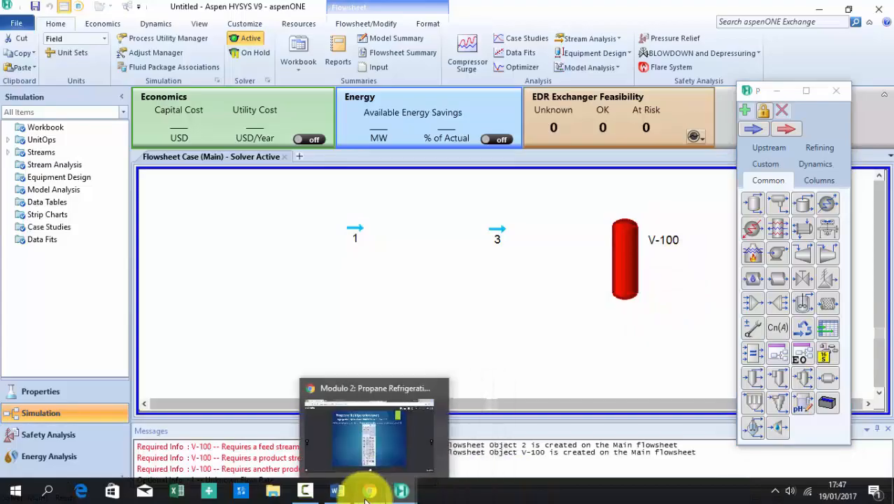
pyautogui.click(369, 492)
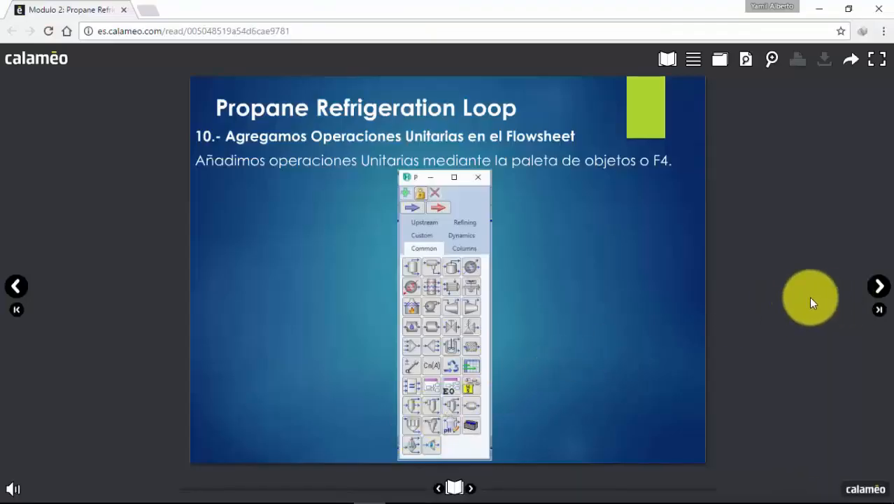
pyautogui.press('Right')
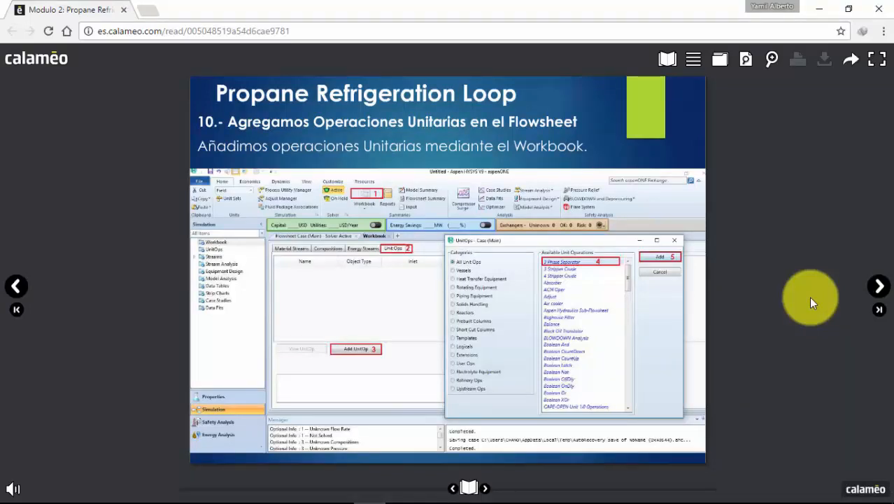
pyautogui.moveTo(399, 494)
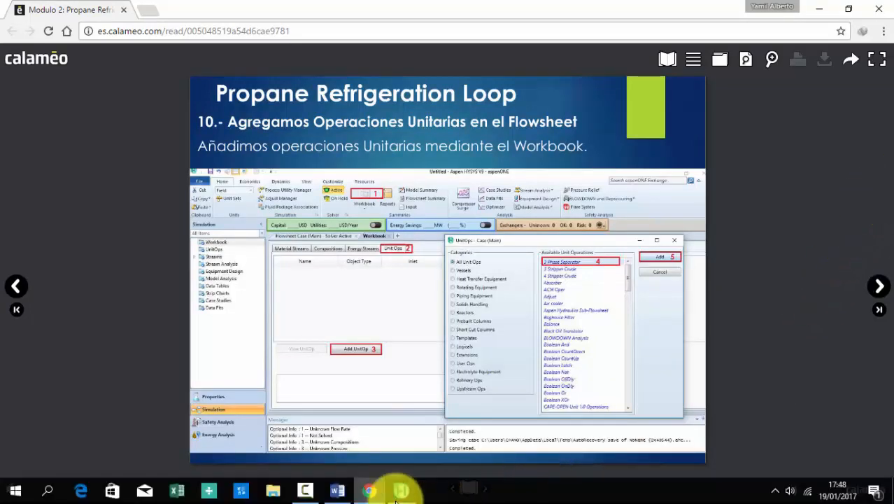
pyautogui.click(424, 455)
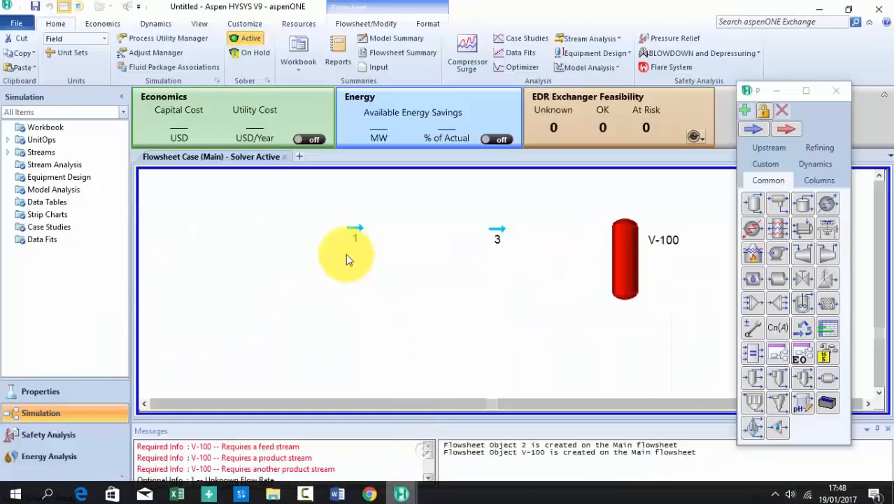
# Open the Workbook's unit operations page and bring up the list of unit operations available to add
pyautogui.click(299, 57)
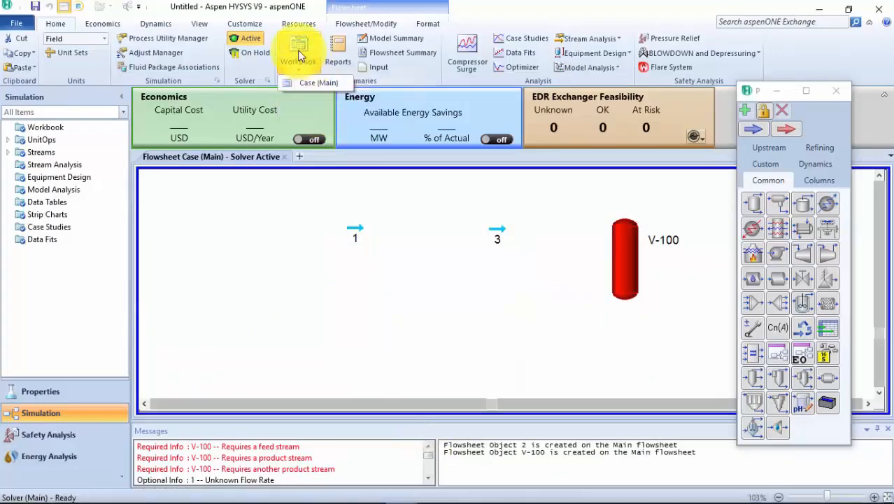
pyautogui.click(298, 49)
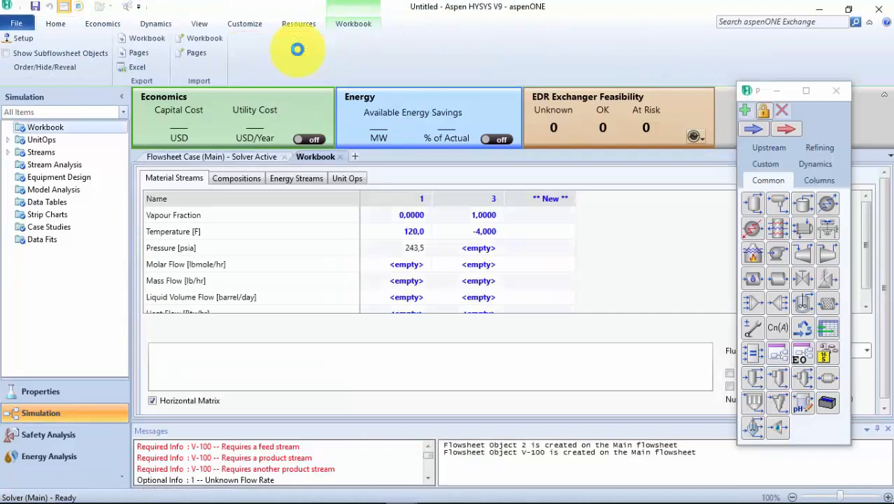
pyautogui.click(341, 181)
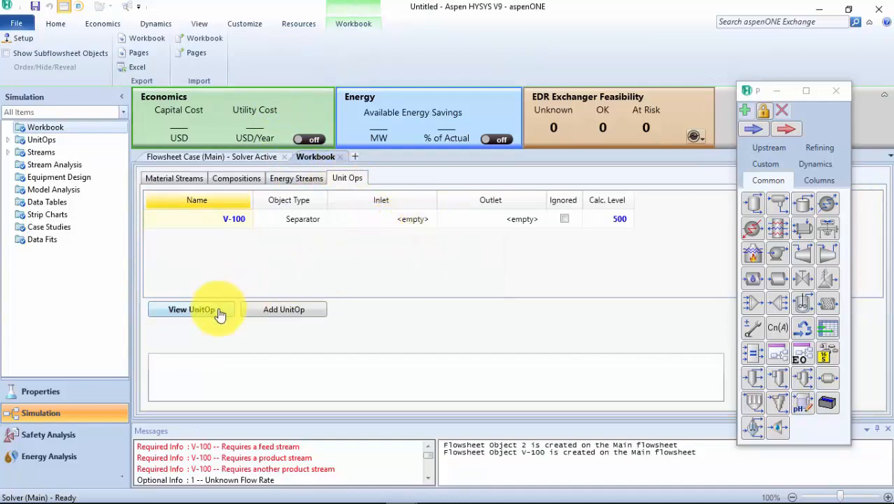
pyautogui.click(266, 315)
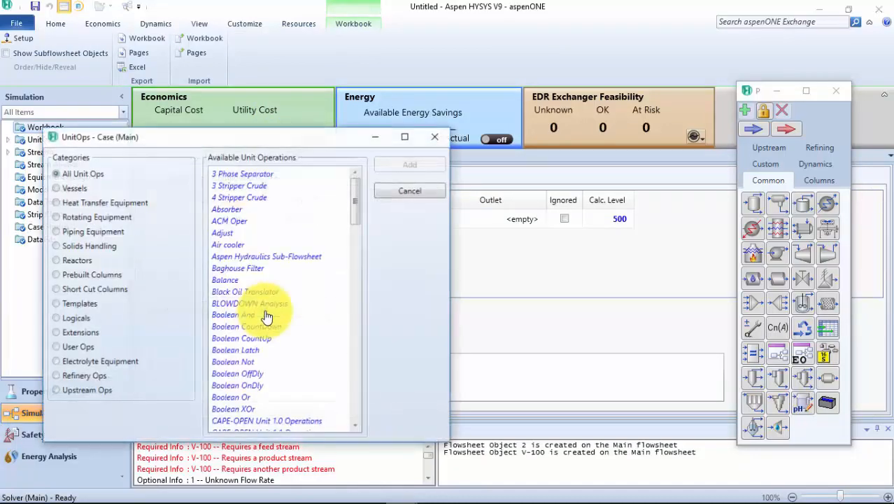
pyautogui.moveTo(320, 136); pyautogui.dragTo(456, 100)
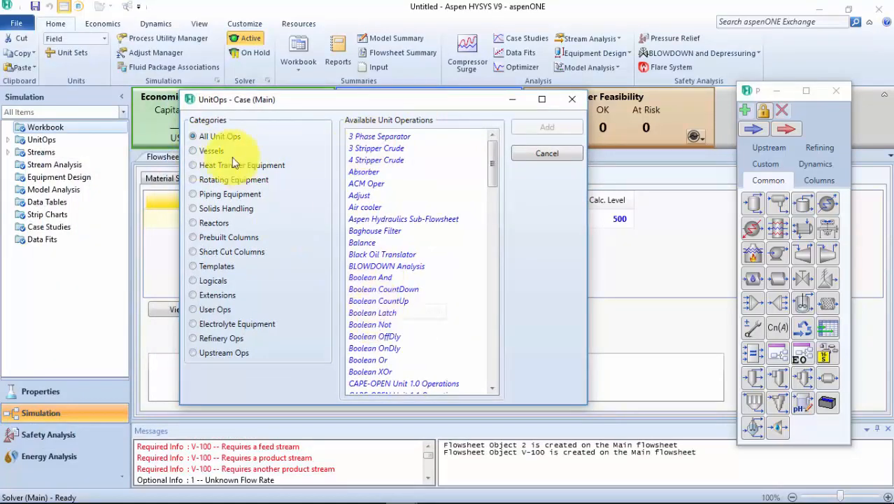
# Browse the vessel, heat transfer, rotating and piping equipment categories, then list all unit operations again
pyautogui.click(196, 152)
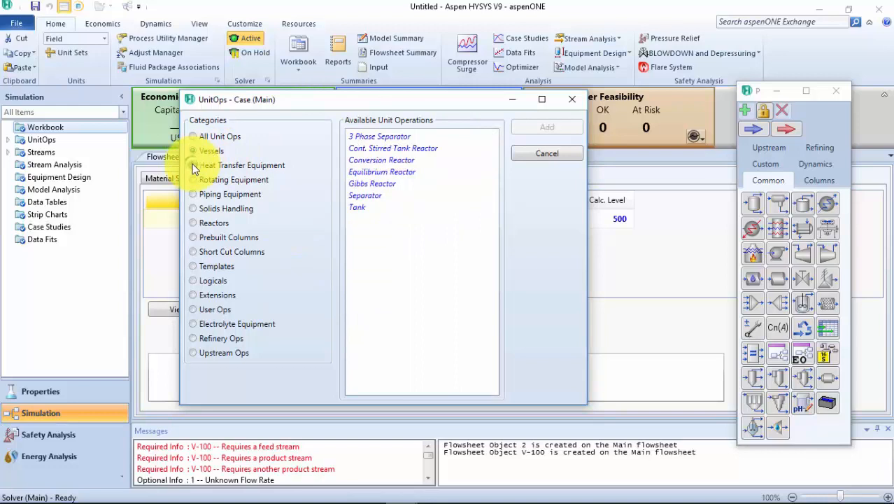
pyautogui.click(194, 166)
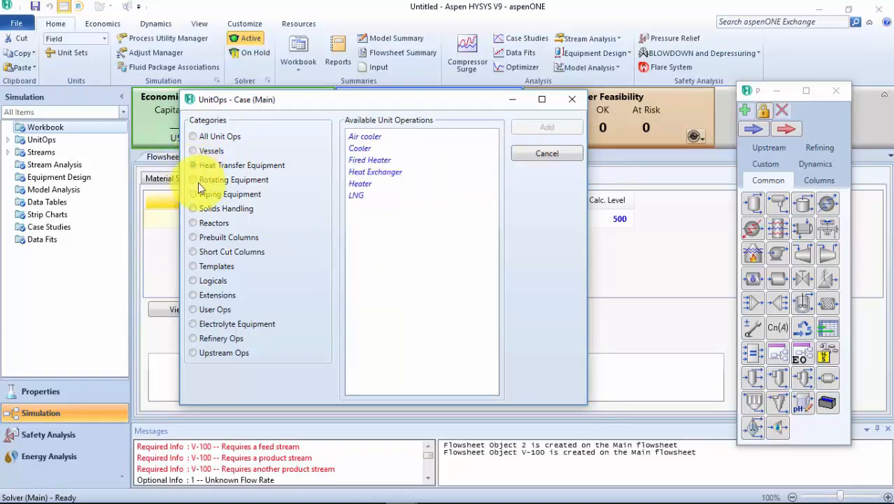
pyautogui.click(193, 180)
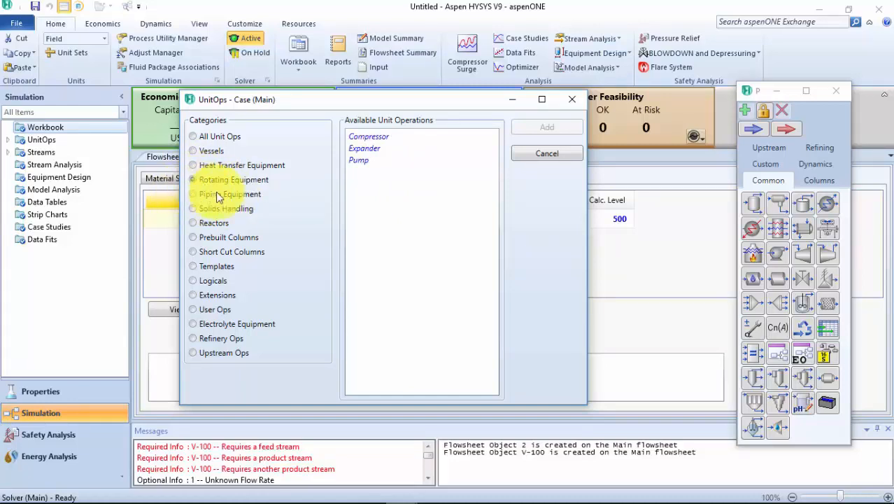
pyautogui.click(194, 194)
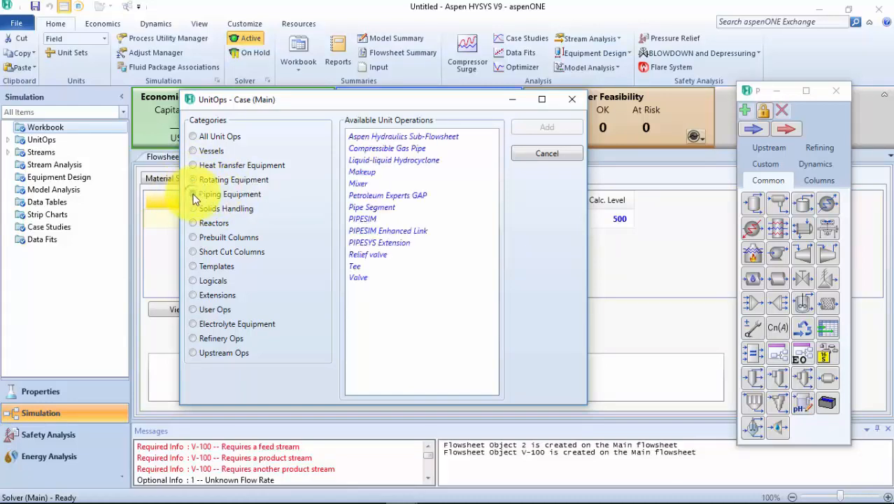
pyautogui.click(193, 135)
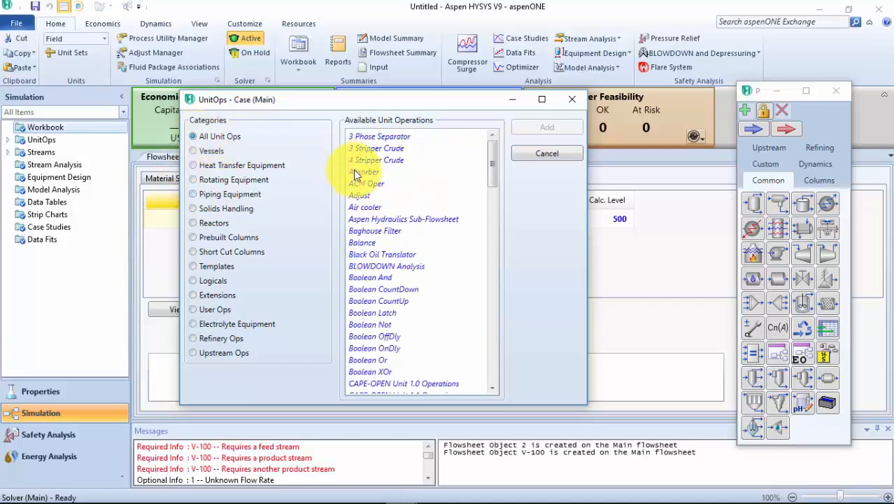
# Add a 3 Phase Separator, close its window and the unit operations list, and return to the flowsheet
pyautogui.click(400, 138)
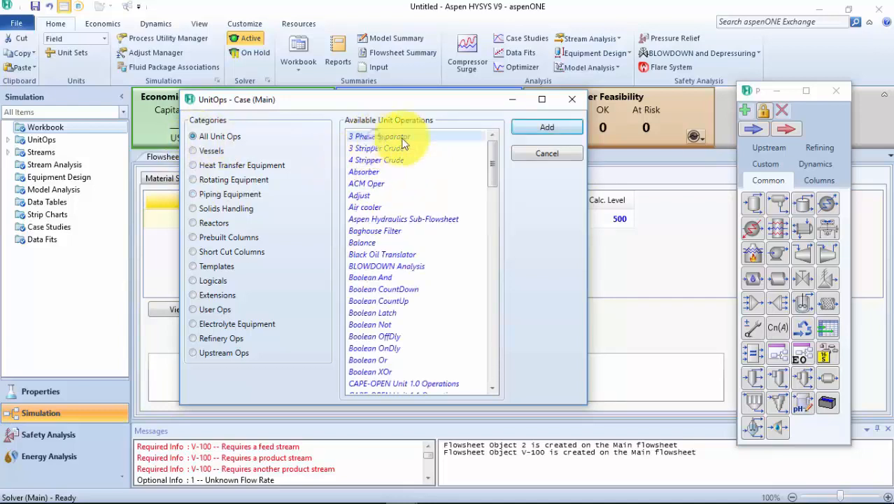
pyautogui.click(562, 129)
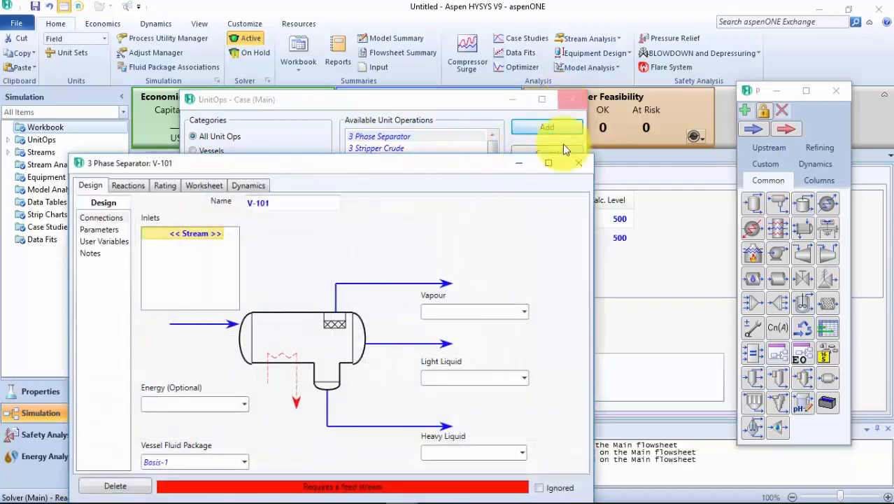
pyautogui.click(577, 163)
pyautogui.click(572, 99)
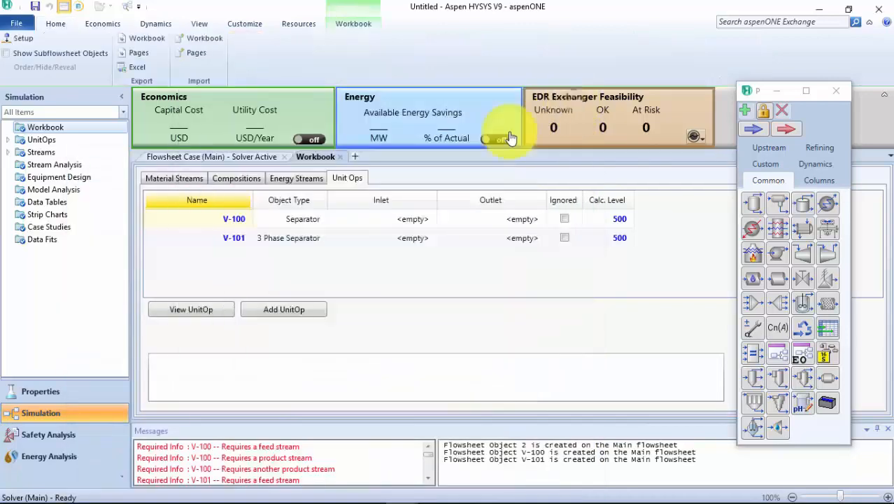
pyautogui.click(230, 155)
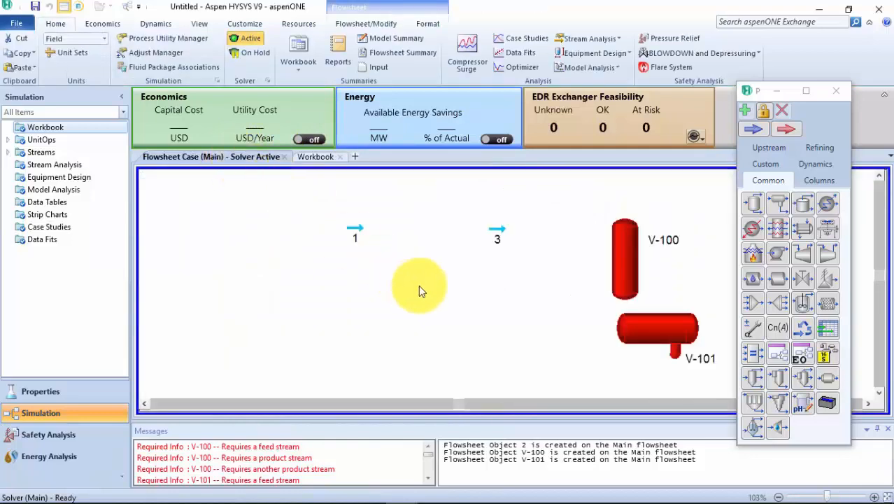
# Check the guide's page on adding unit operations through the menu bar in Chrome, then return to the Aspen HYSYS flowsheet
pyautogui.scroll(-1, 315, 246)
pyautogui.scroll(1, 677, 236)
pyautogui.click(366, 24)
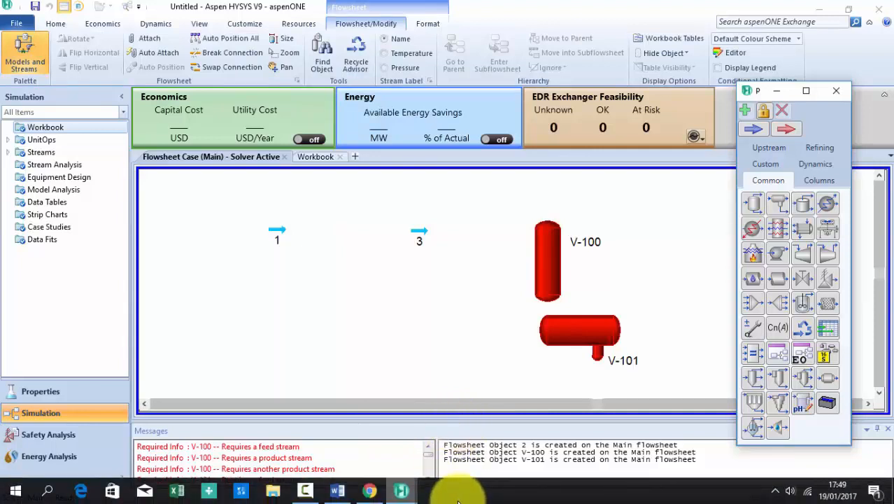
pyautogui.click(370, 491)
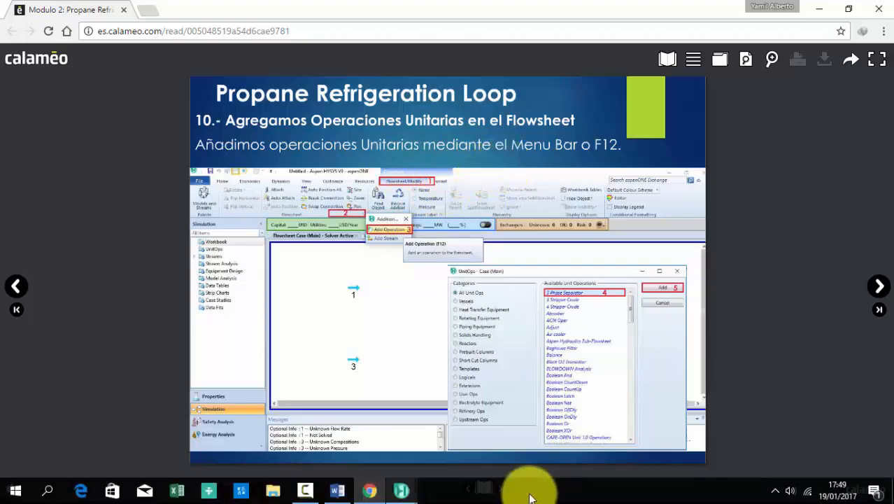
pyautogui.moveTo(401, 490)
pyautogui.click(359, 462)
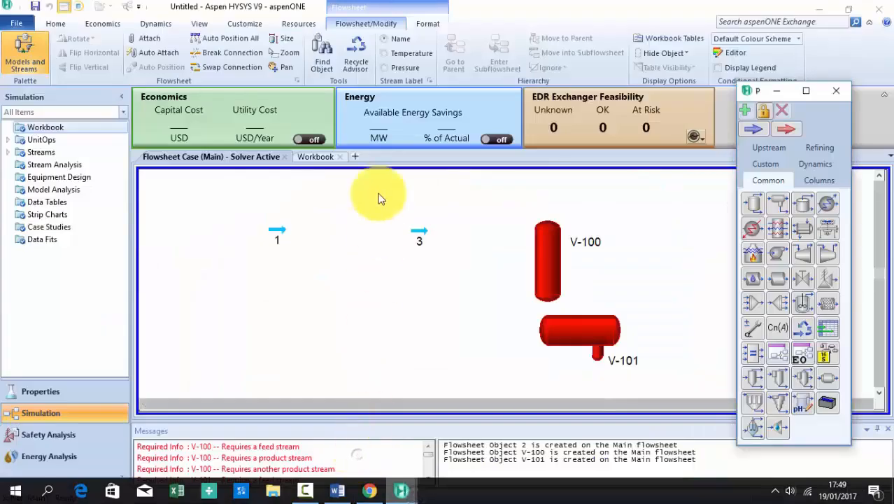
# Add a Mixer from the Piping Equipment category with the Add Operation command
pyautogui.click(297, 84)
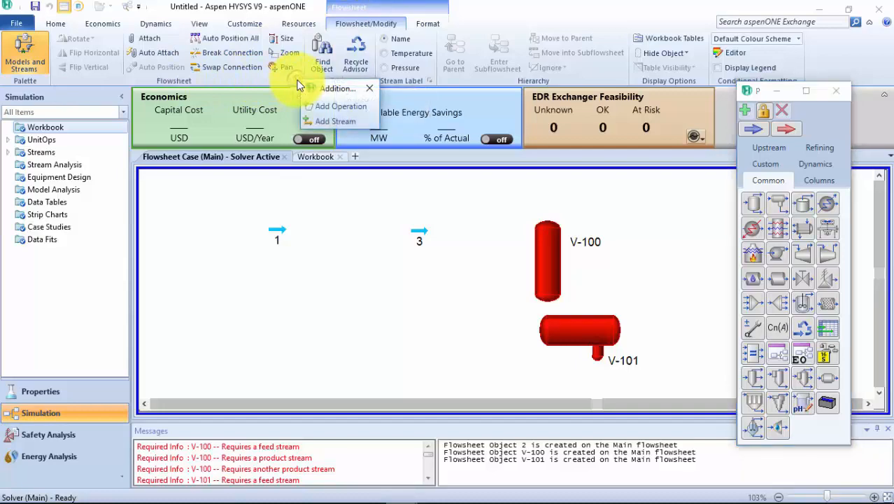
pyautogui.click(329, 107)
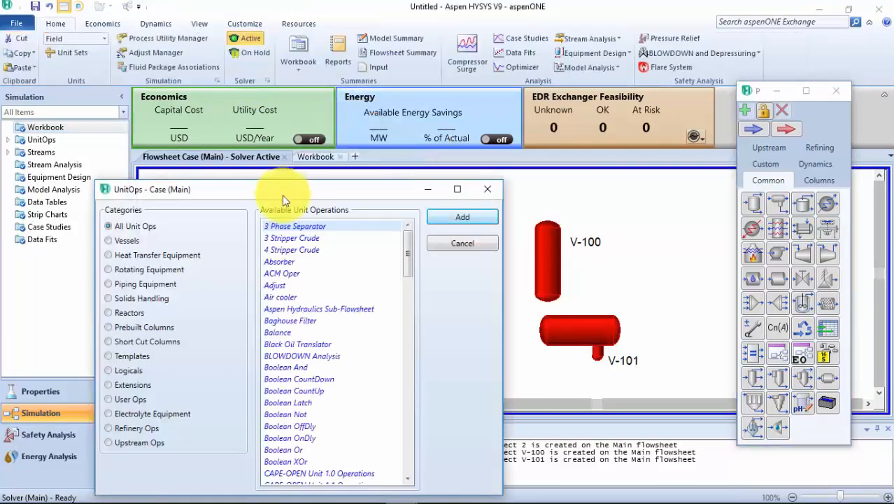
pyautogui.moveTo(282, 196); pyautogui.dragTo(282, 76)
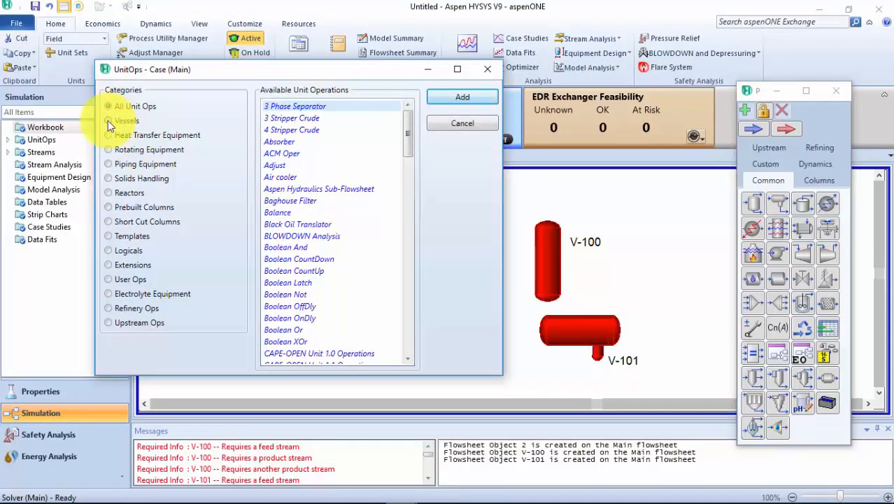
pyautogui.click(109, 165)
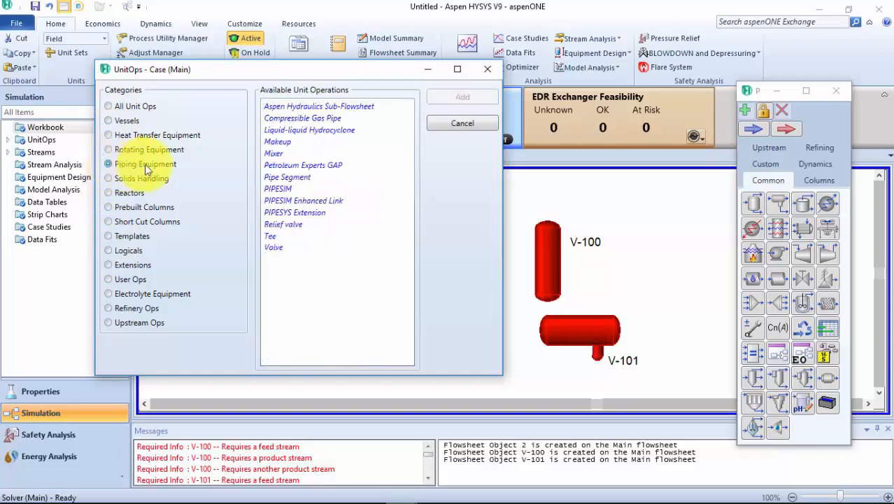
pyautogui.click(271, 152)
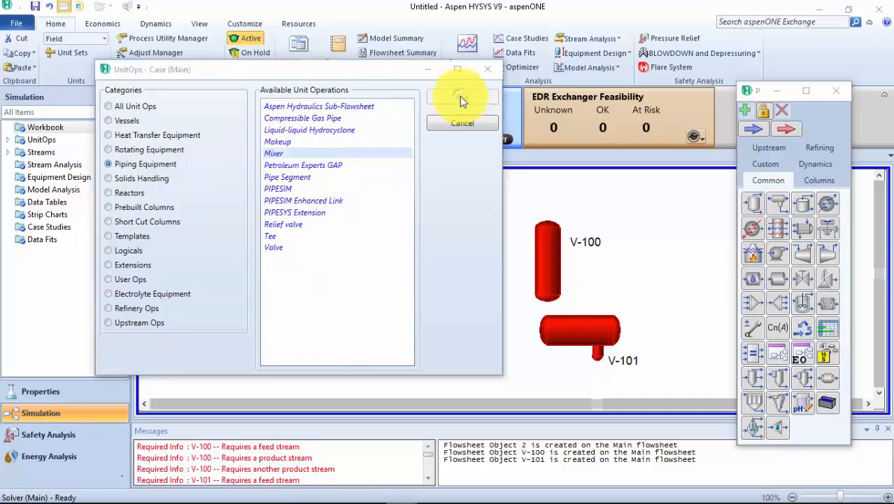
pyautogui.click(462, 99)
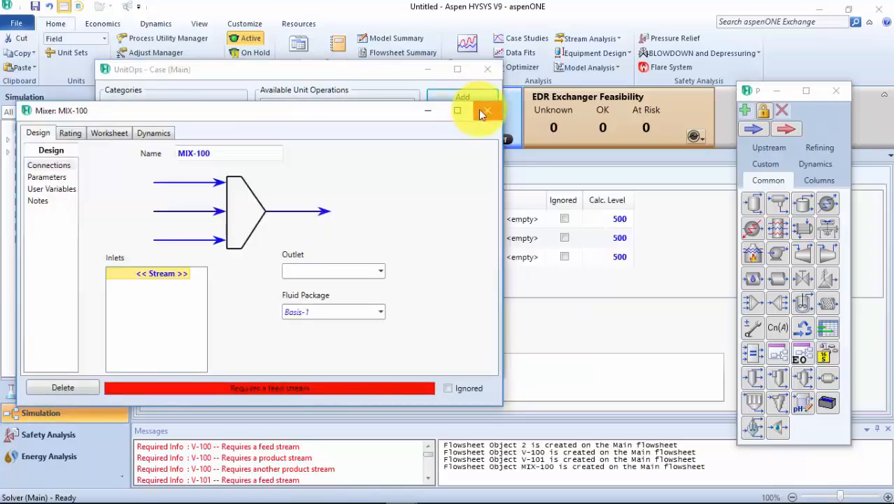
# Close the mixer window and the unit operations list, and delete V-100, V-101 and MIX-100 from the flowsheet
pyautogui.click(484, 112)
pyautogui.click(488, 70)
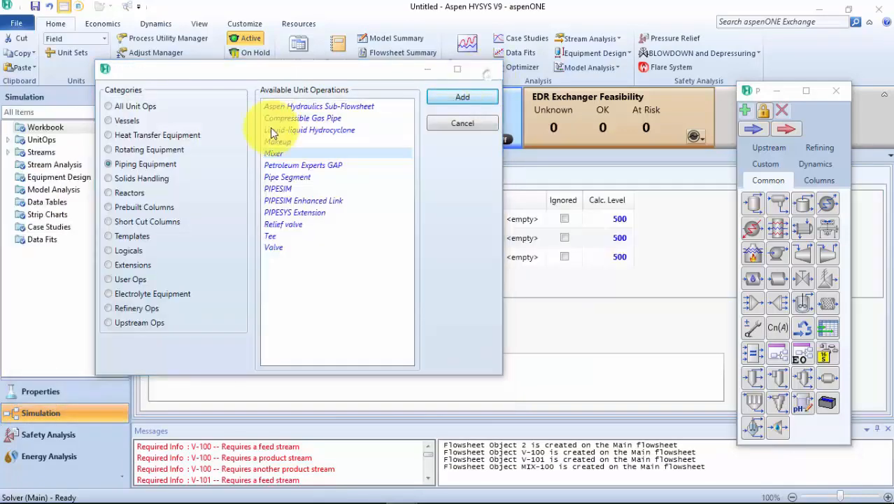
pyautogui.click(232, 157)
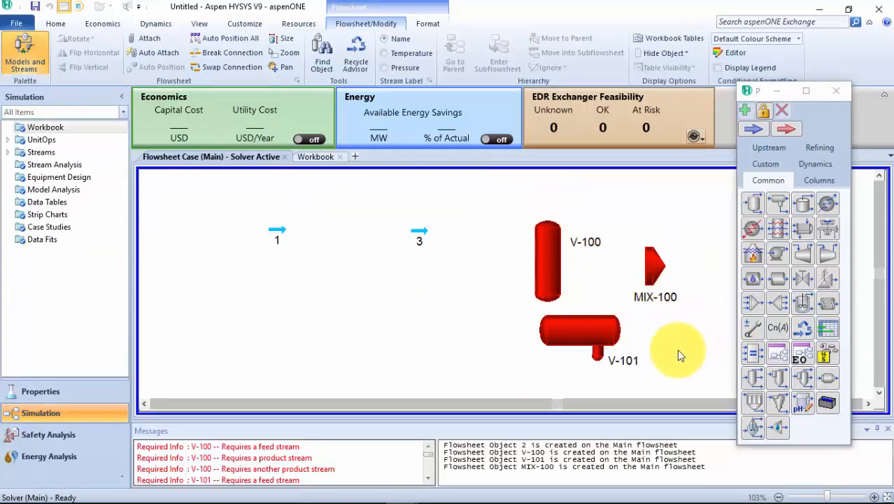
pyautogui.moveTo(686, 378); pyautogui.dragTo(498, 197)
pyautogui.press('Delete')
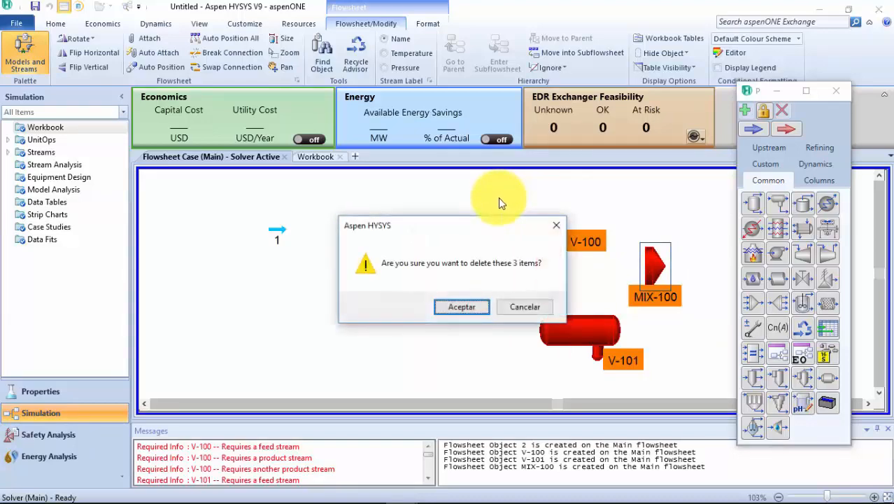
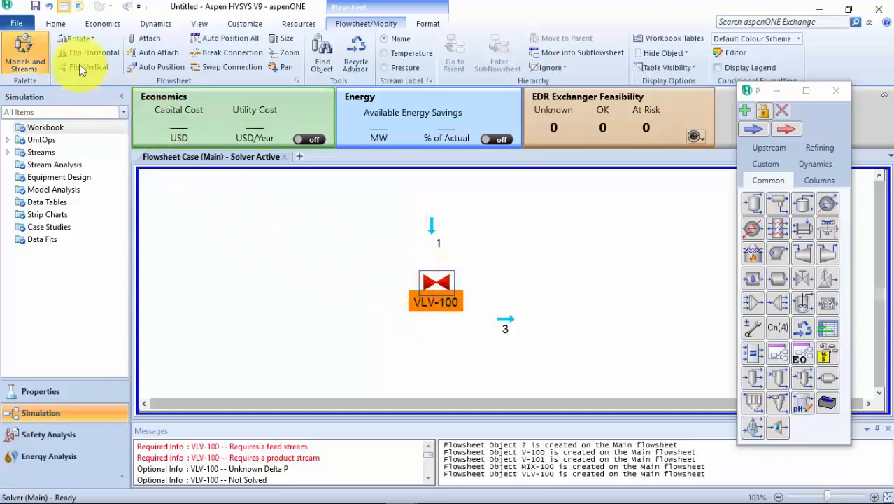
# Rotate valve VLV-100 upright, align stream 1 directly above it, and move stream 3 to the lower left of the valve
pyautogui.click(78, 40)
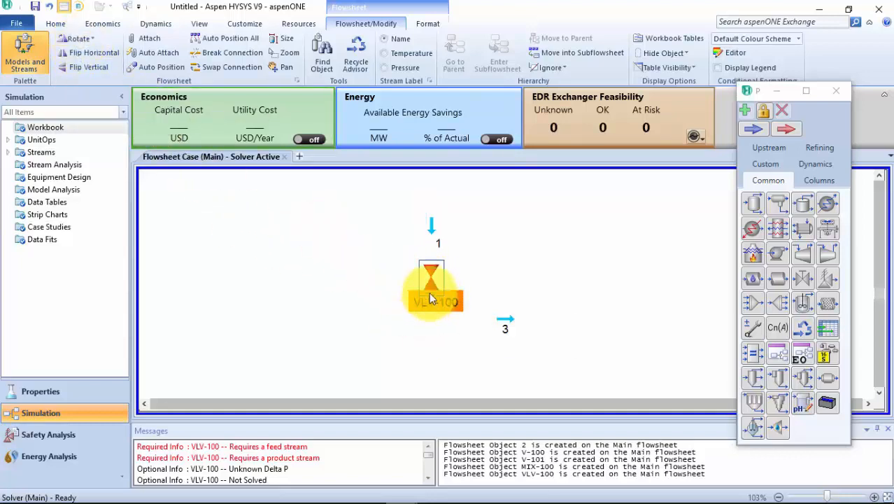
pyautogui.click(501, 324)
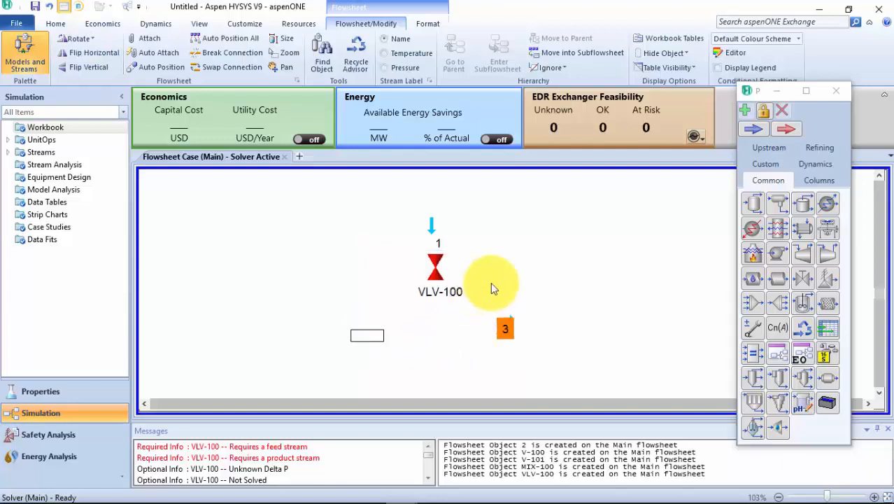
pyautogui.moveTo(432, 228); pyautogui.dragTo(526, 212)
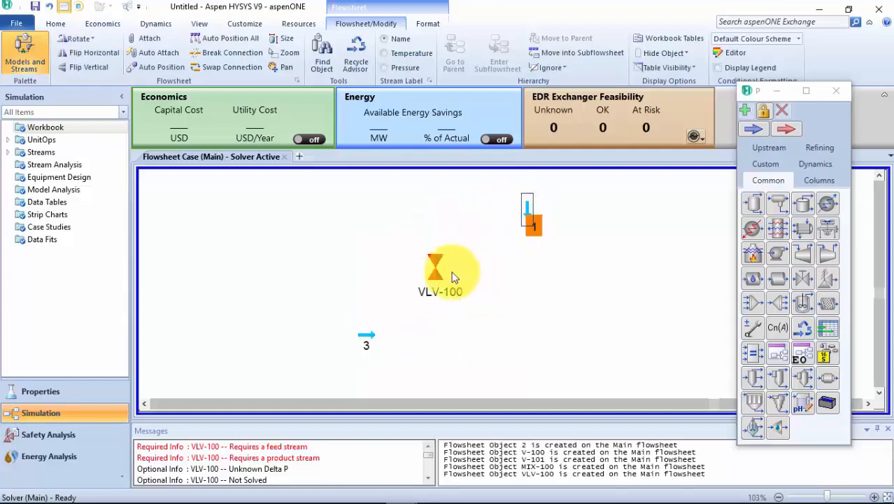
pyautogui.moveTo(453, 277); pyautogui.dragTo(533, 283)
pyautogui.click(529, 224)
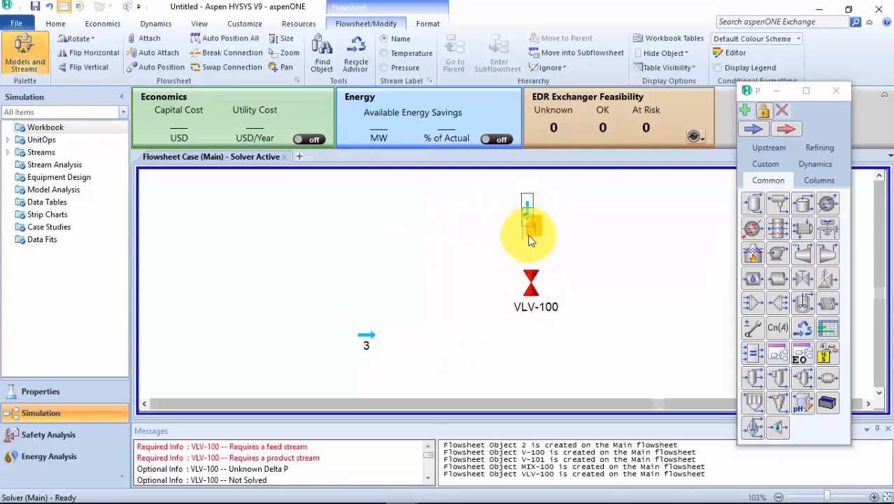
pyautogui.moveTo(532, 241); pyautogui.dragTo(533, 268)
pyautogui.click(530, 286)
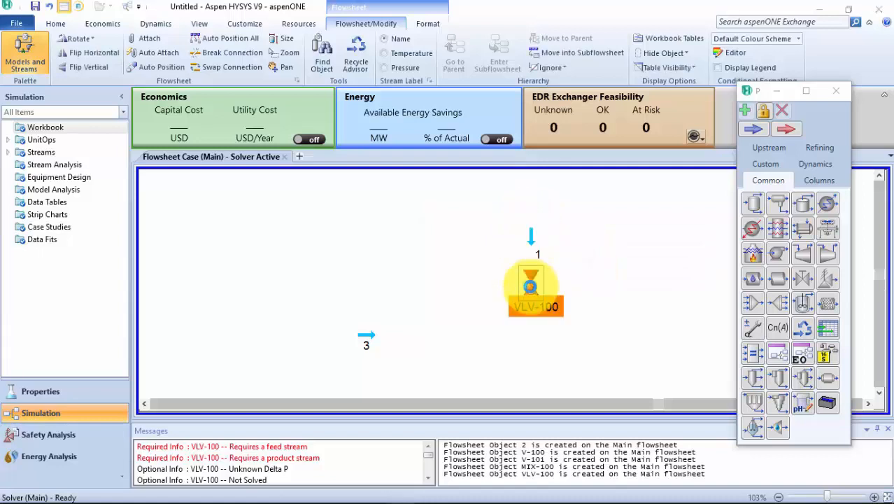
# Connect valve VLV-100 with stream 1 as its inlet and a new stream 2 as its outlet
pyautogui.doubleClick(530, 285)
pyautogui.click(227, 278)
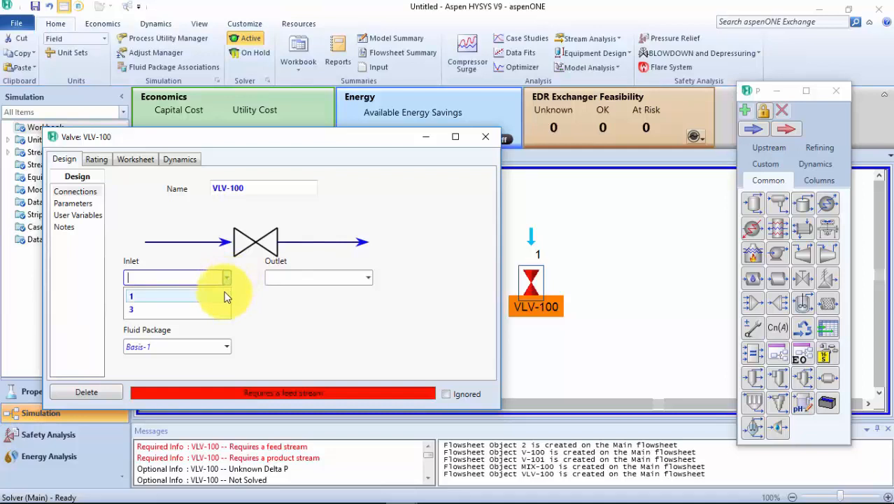
pyautogui.click(225, 295)
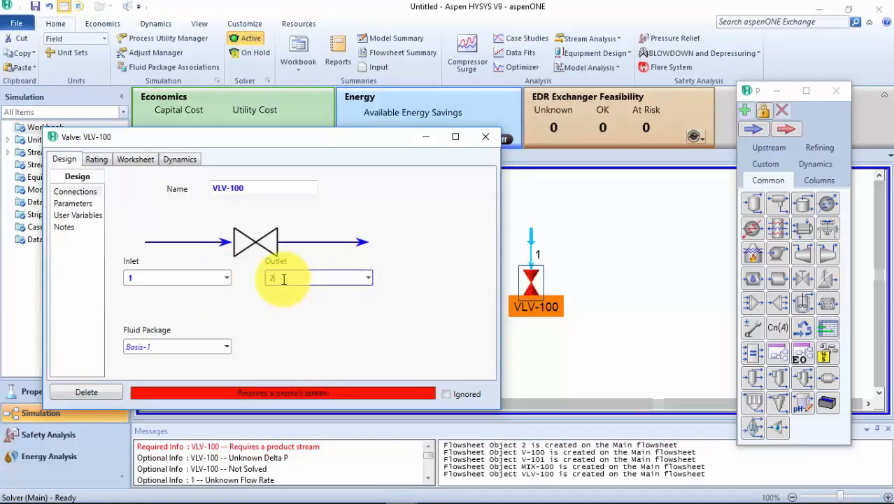
pyautogui.press('Return')
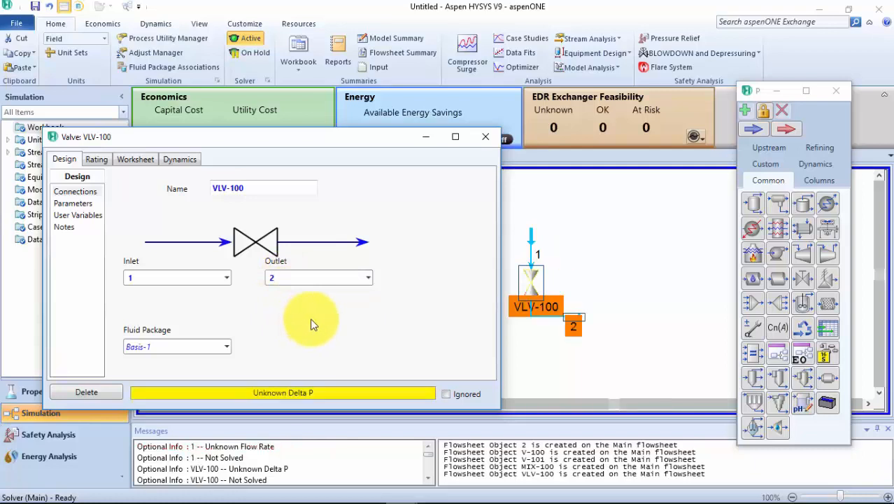
# Rename the valve J-T and close its window
pyautogui.click(273, 190)
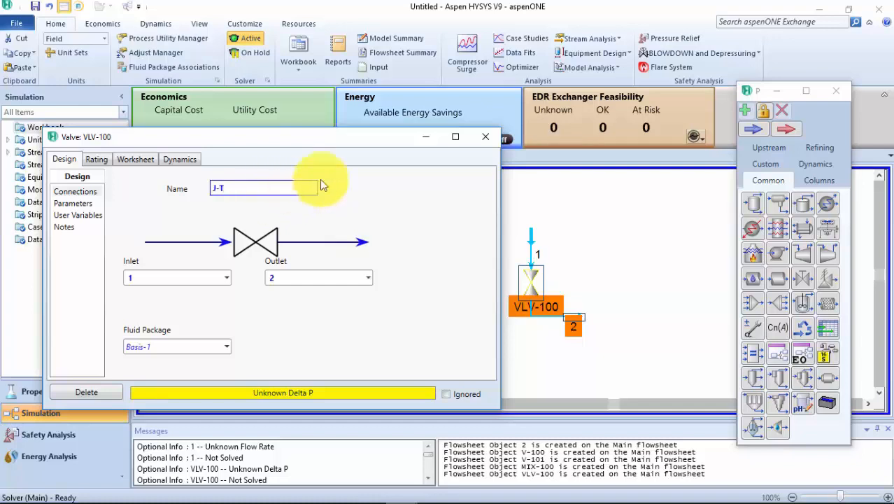
pyautogui.click(454, 219)
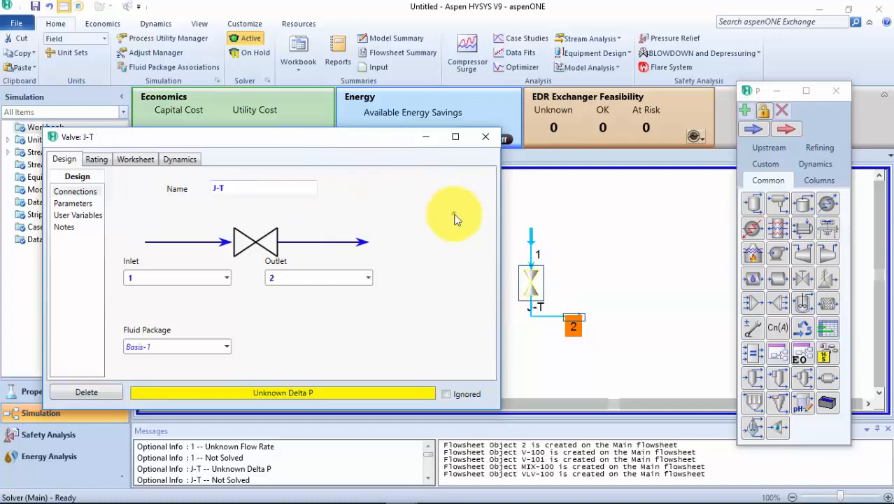
pyautogui.click(486, 137)
# Rotate outlet stream 2 so it points down and place it directly below the J-T valve
pyautogui.click(574, 323)
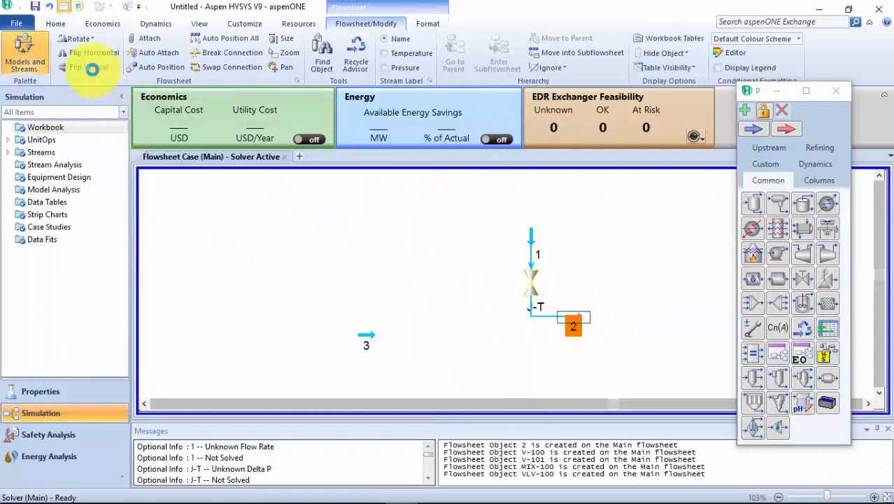
pyautogui.click(80, 40)
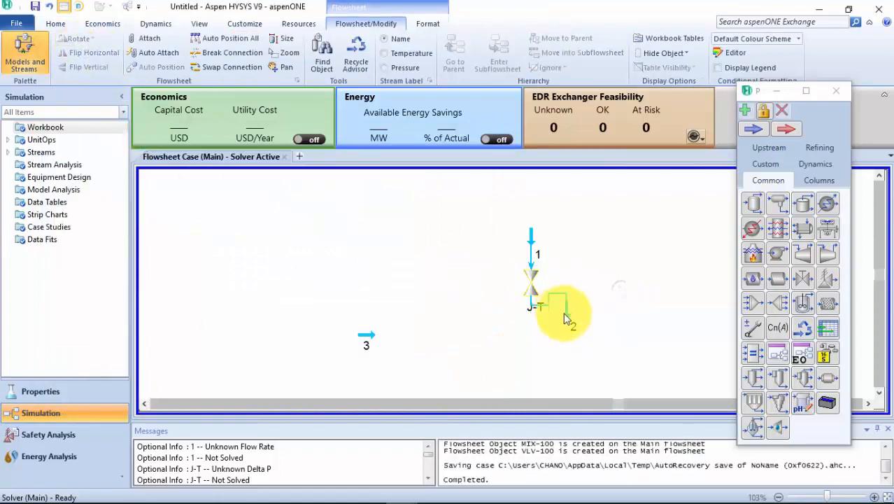
pyautogui.moveTo(566, 316); pyautogui.dragTo(530, 368)
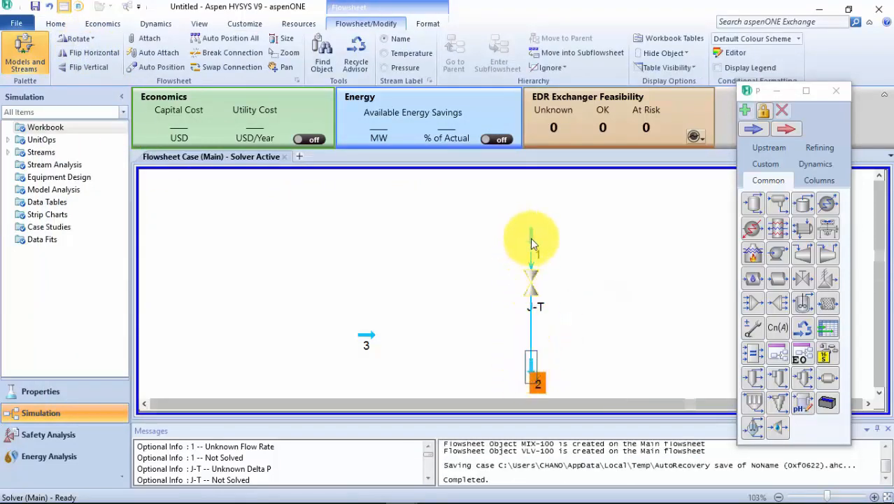
# Move stream 1 to the upper left of the J-T valve and rotate it so it points right
pyautogui.moveTo(529, 240); pyautogui.dragTo(498, 217)
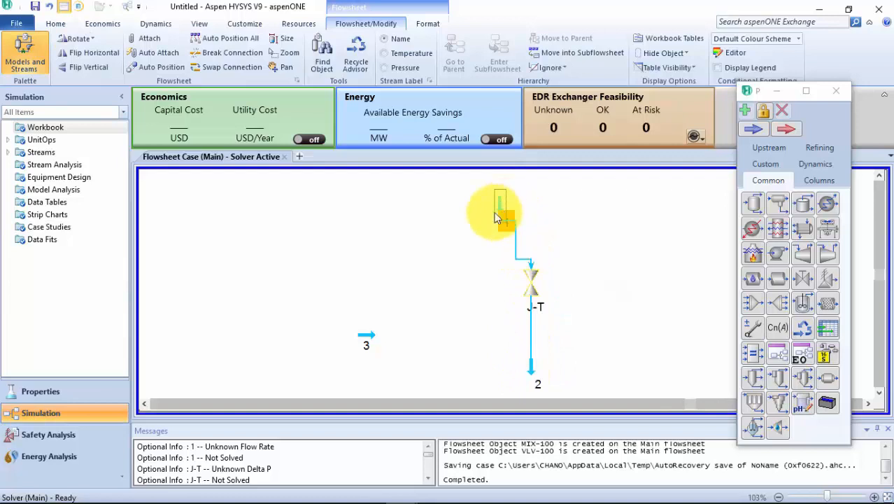
pyautogui.click(63, 43)
pyautogui.click(63, 44)
pyautogui.click(64, 44)
pyautogui.click(548, 221)
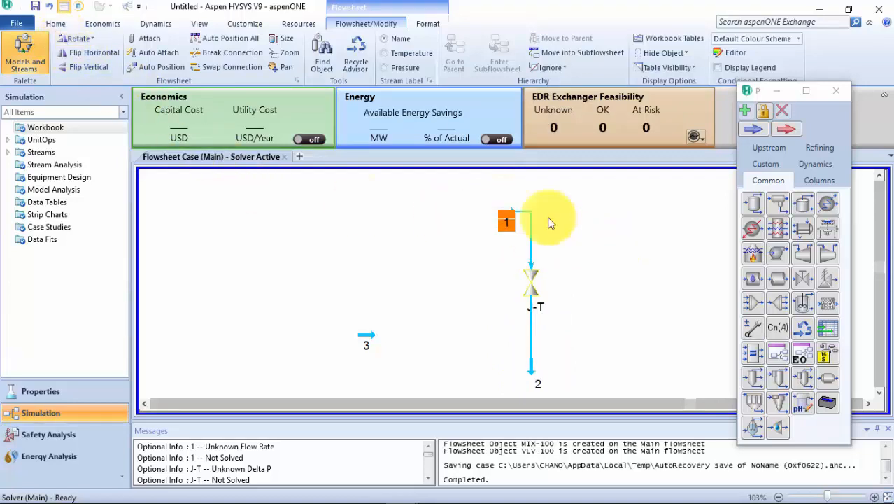
pyautogui.moveTo(510, 215); pyautogui.dragTo(473, 215)
# Turn stream 2 to point left, place it to the lower left of the J-T valve, and shift stream 1 farther left
pyautogui.click(545, 372)
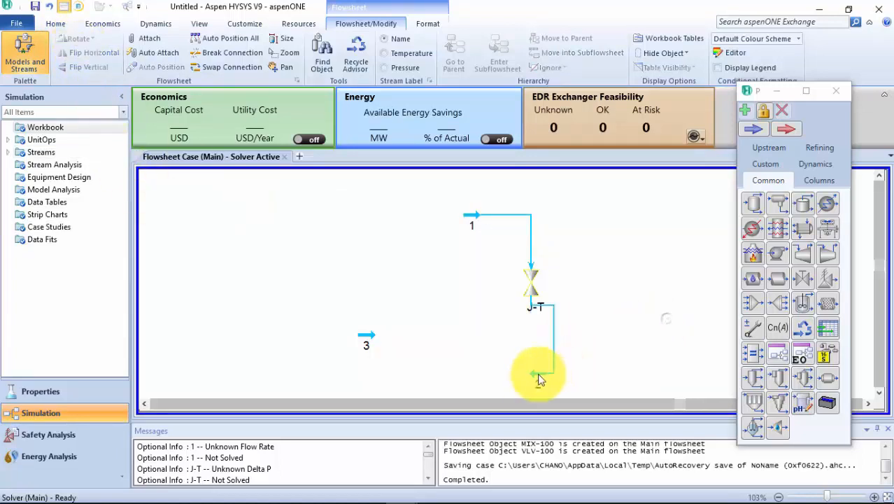
pyautogui.moveTo(535, 376); pyautogui.dragTo(493, 372)
pyautogui.click(555, 357)
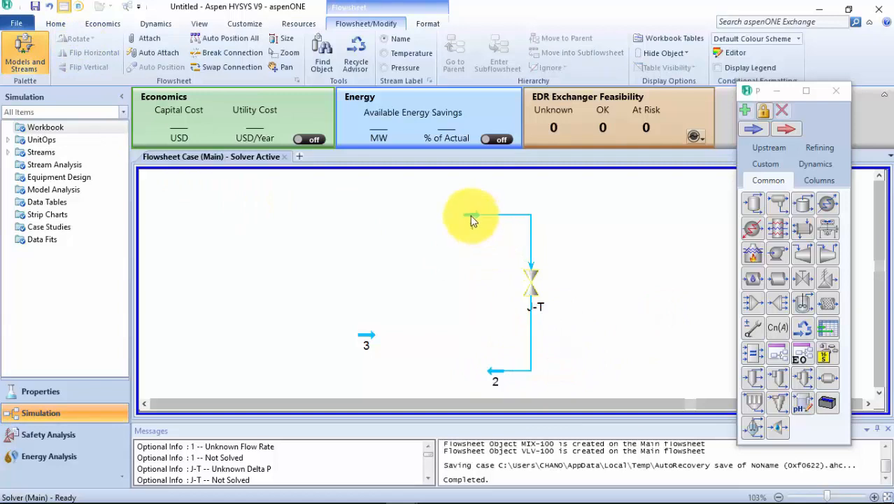
pyautogui.moveTo(472, 216); pyautogui.dragTo(455, 217)
pyautogui.moveTo(503, 378); pyautogui.dragTo(482, 374)
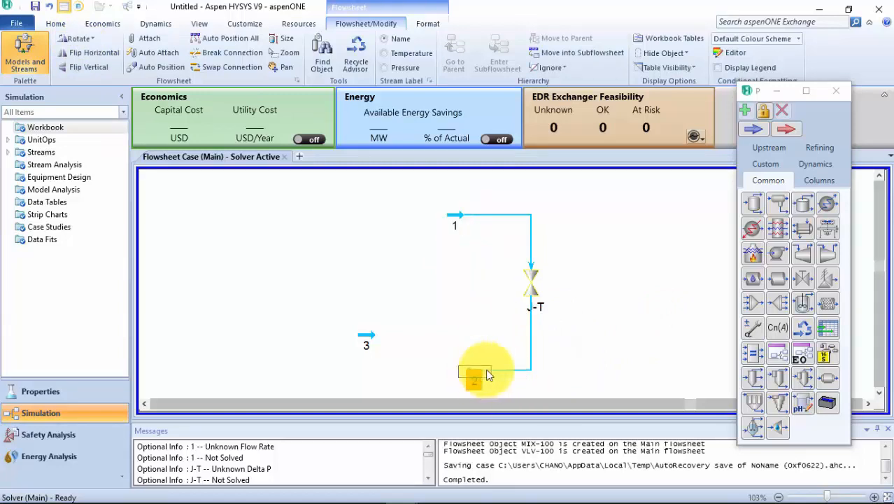
pyautogui.click(585, 355)
# Check the guide's pages on adding the J-T valve and the Chiller in Chrome, then return to the Aspen HYSYS flowsheet
pyautogui.click(370, 491)
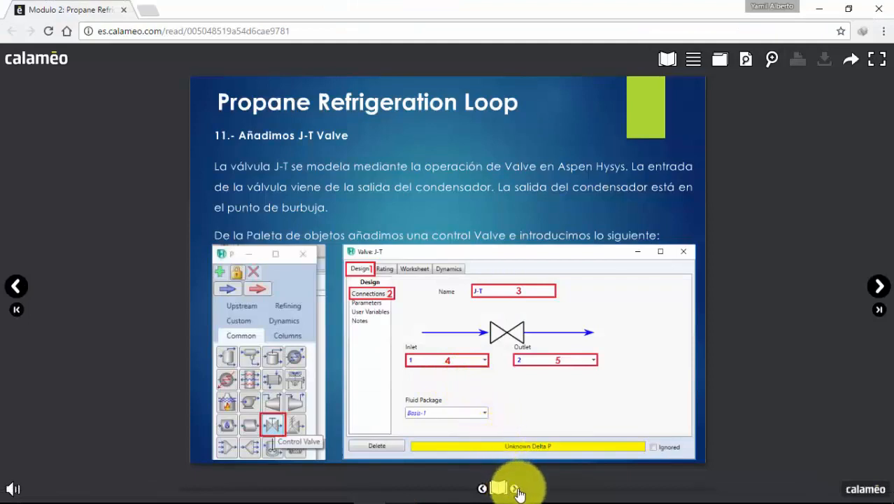
pyautogui.click(883, 285)
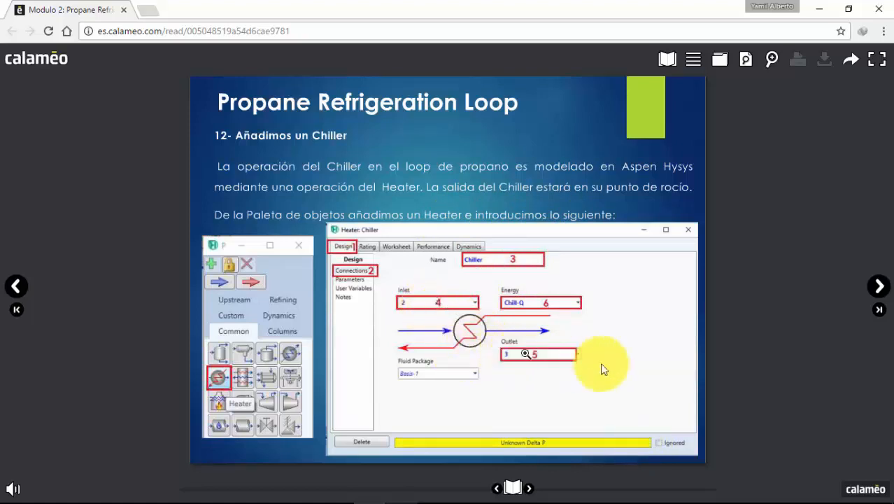
pyautogui.moveTo(603, 489)
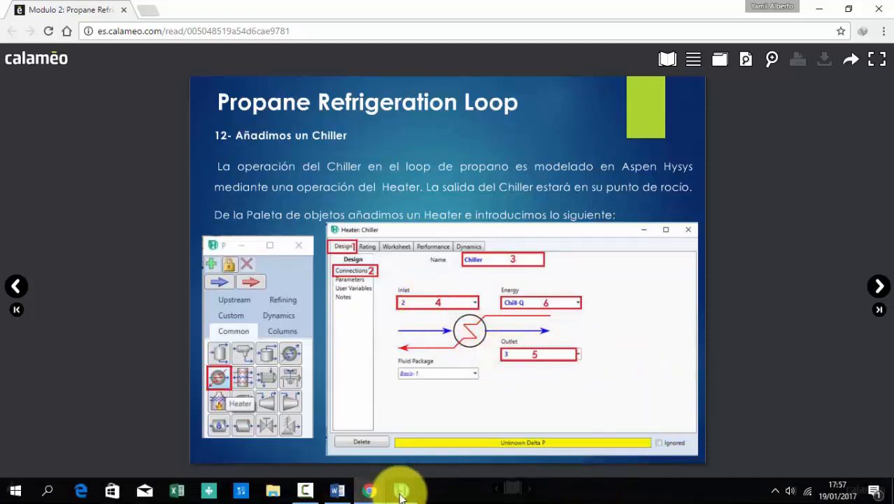
pyautogui.moveTo(404, 495)
pyautogui.click(394, 444)
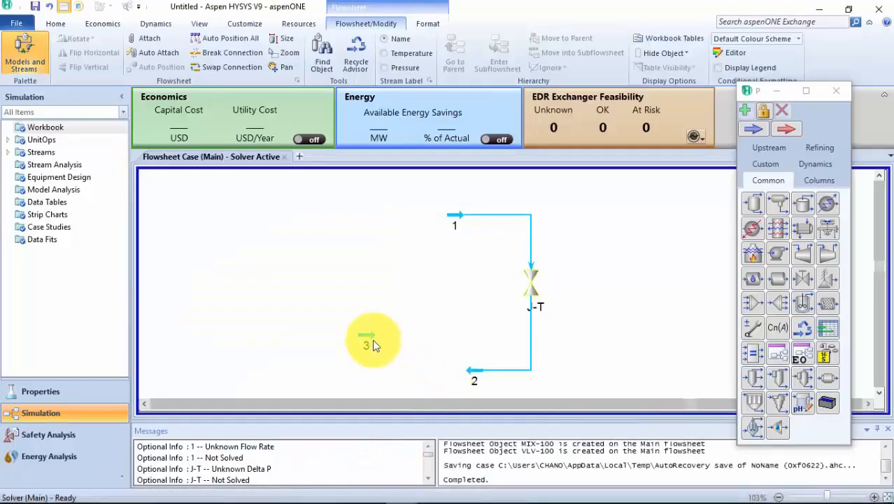
# Move stream 3 farther left and turn it to point left, and place a Heater between streams 3 and 2
pyautogui.moveTo(366, 340); pyautogui.dragTo(314, 370)
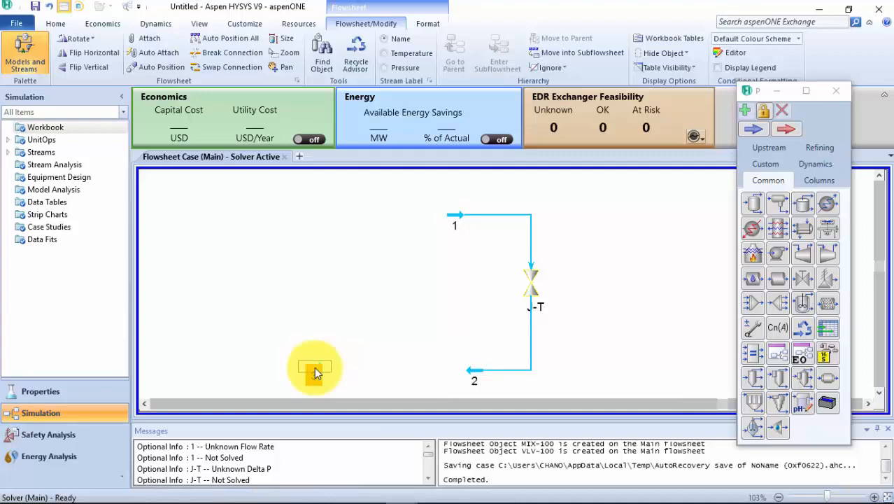
pyautogui.click(106, 61)
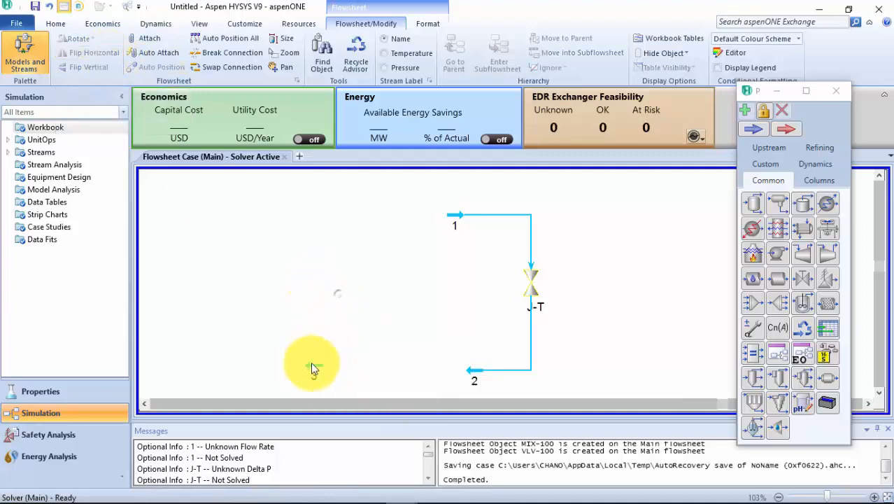
pyautogui.click(750, 233)
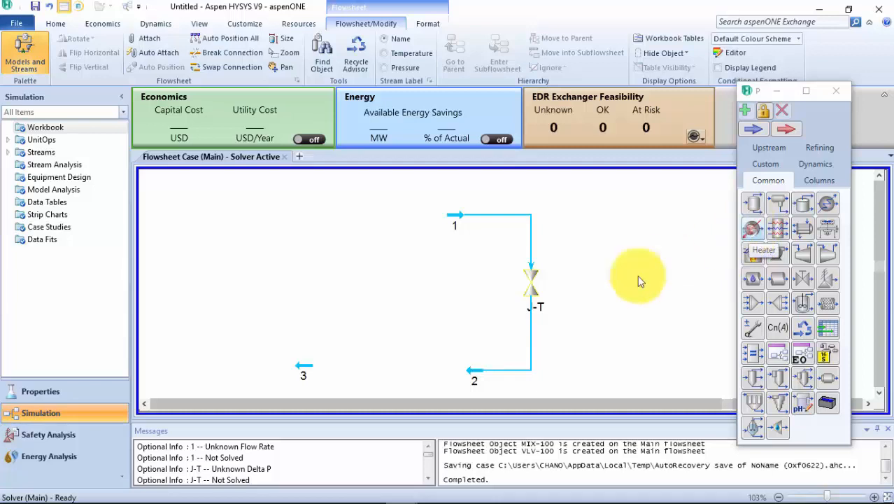
pyautogui.click(363, 382)
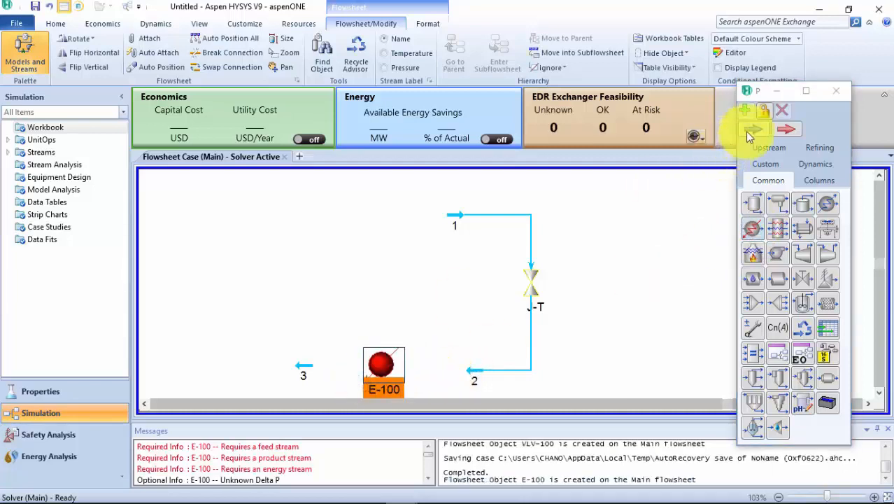
# Collapse the economics, energy and exchanger dashboard and close the Messages area to enlarge the flowsheet
pyautogui.click(886, 97)
pyautogui.click(414, 210)
pyautogui.scroll(-2, 413, 207)
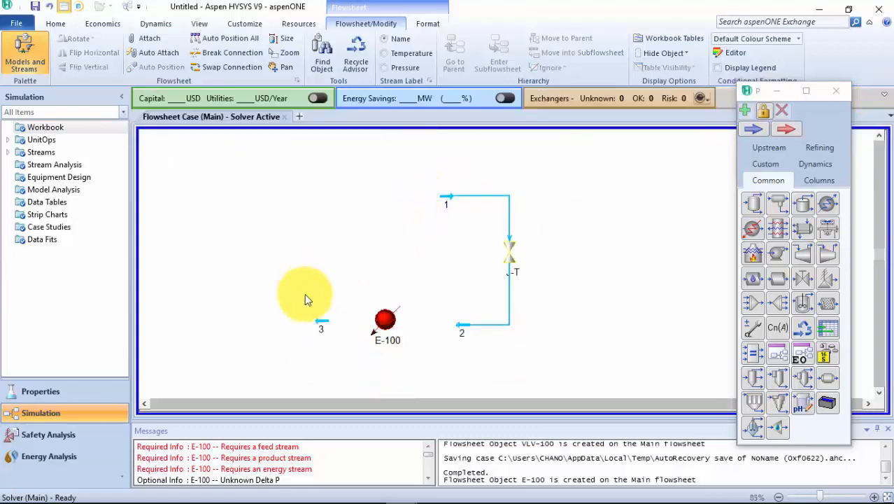
pyautogui.scroll(2, 306, 295)
pyautogui.scroll(-2, 707, 364)
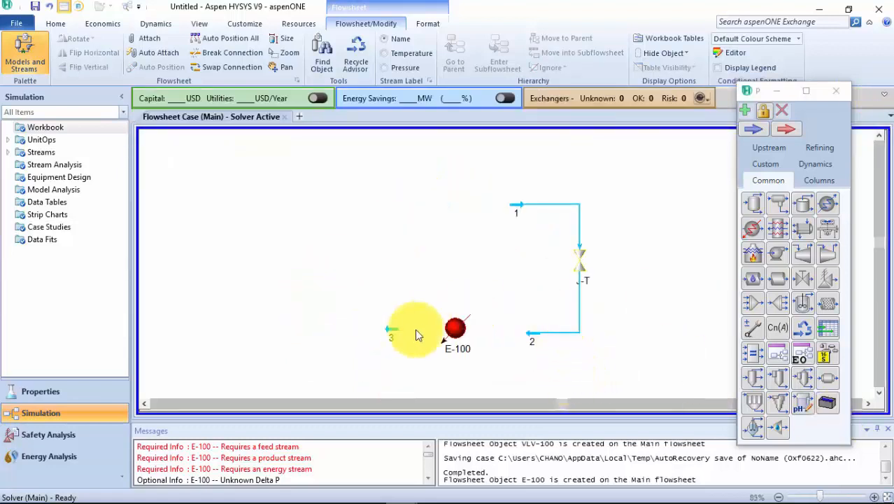
pyautogui.scroll(2, 415, 339)
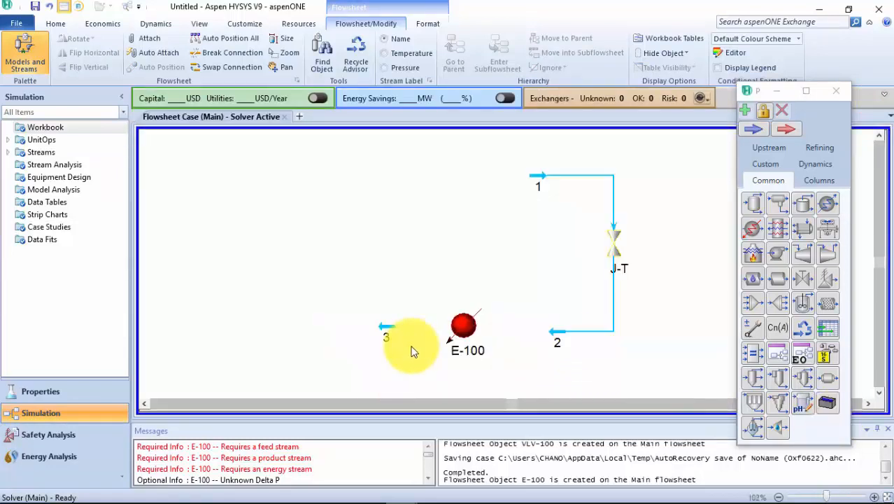
pyautogui.click(886, 434)
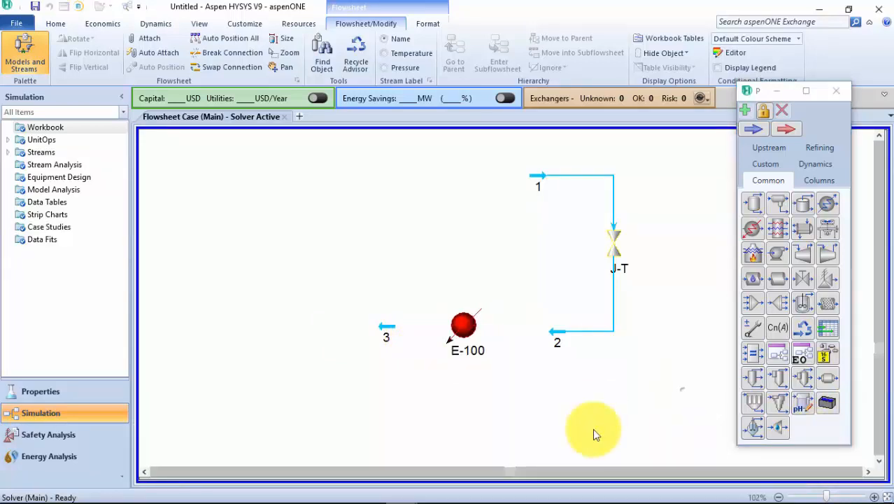
pyautogui.scroll(1, 627, 271)
pyautogui.scroll(-1, 394, 386)
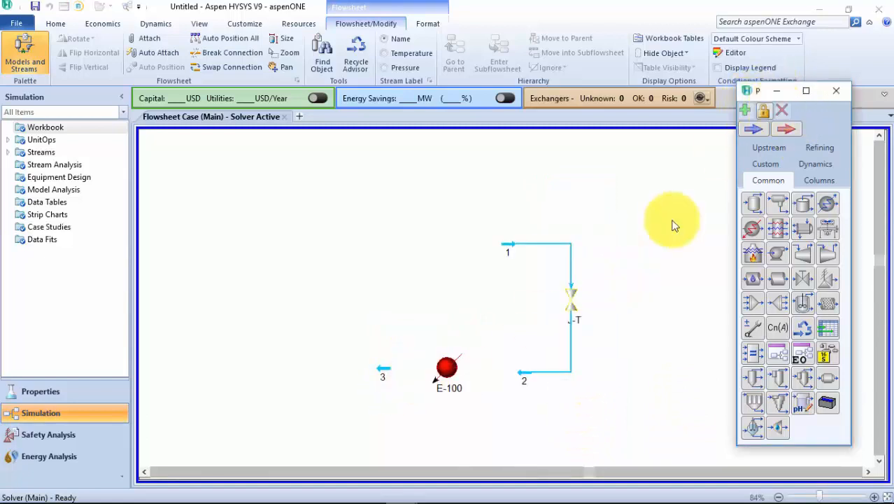
# Move stream 3 and the heater so the heater sits between streams 3 and 2 with room on both sides
pyautogui.scroll(-1, 599, 278)
pyautogui.scroll(1, 322, 366)
pyautogui.moveTo(439, 352); pyautogui.dragTo(393, 361)
pyautogui.moveTo(501, 353)
pyautogui.mouseDown()
pyautogui.moveTo(503, 364)
pyautogui.moveTo(494, 362)
pyautogui.mouseUp()
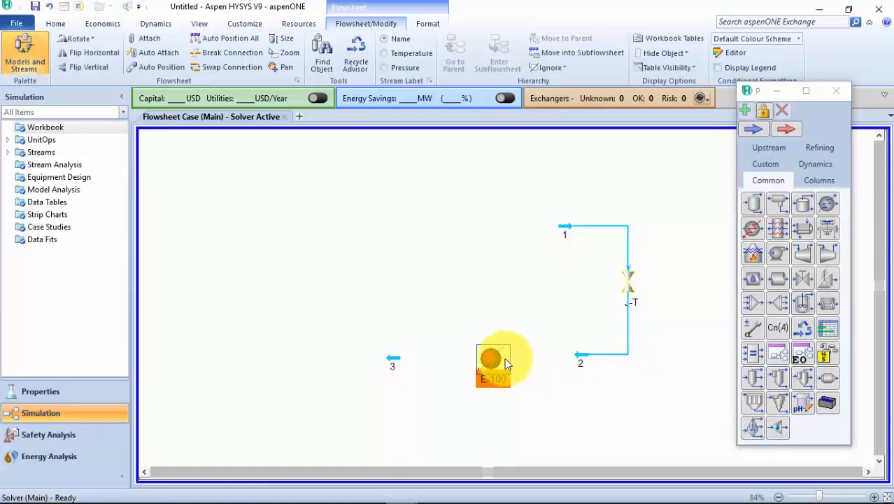
pyautogui.click(559, 380)
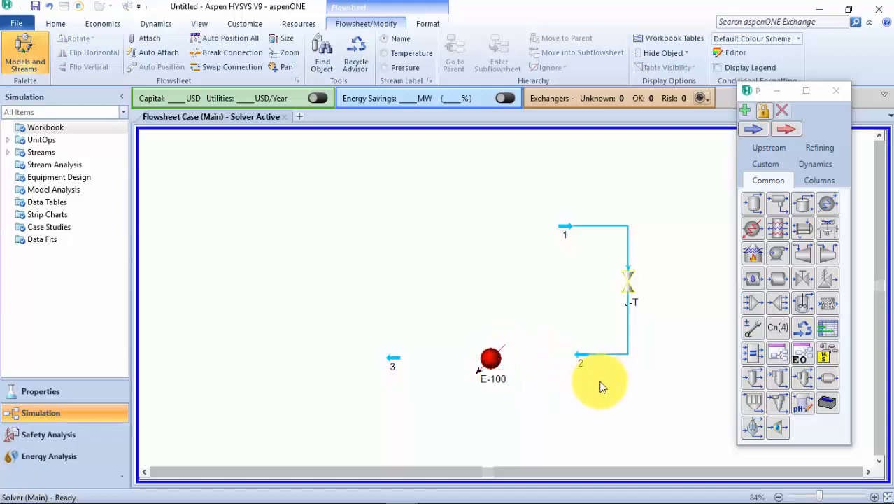
# Connect stream 2 to the heater's inlet, and flip the heater horizontally so it lines up with stream 2
pyautogui.press('ctrl')
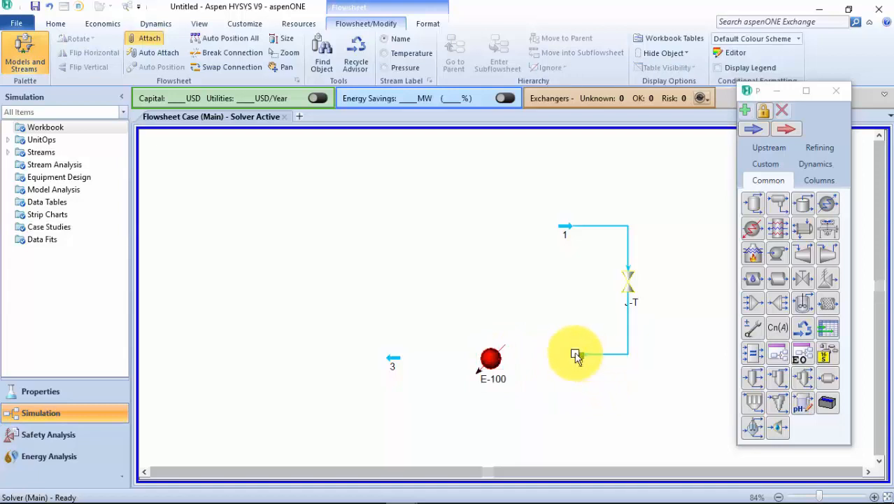
pyautogui.moveTo(571, 354); pyautogui.dragTo(481, 361)
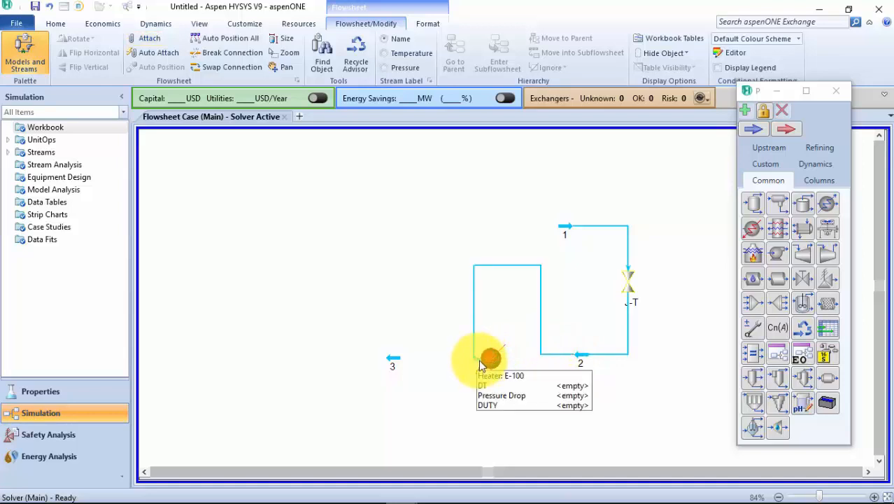
pyautogui.click(495, 366)
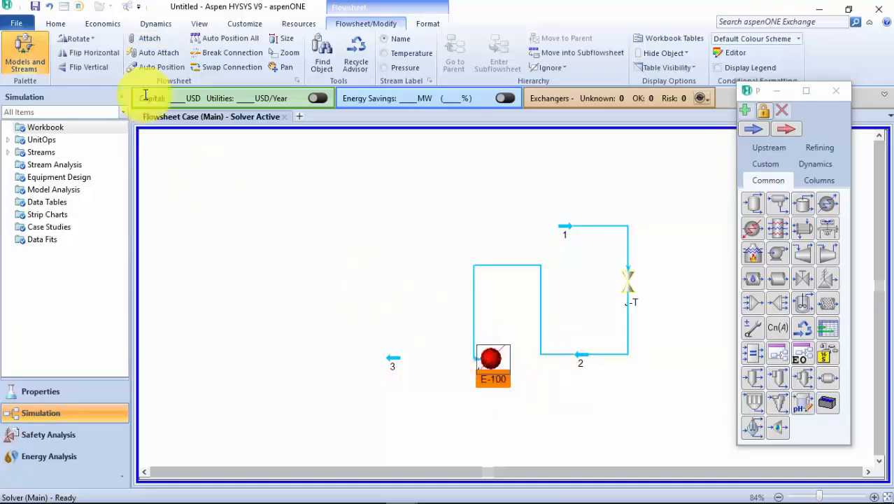
pyautogui.click(91, 53)
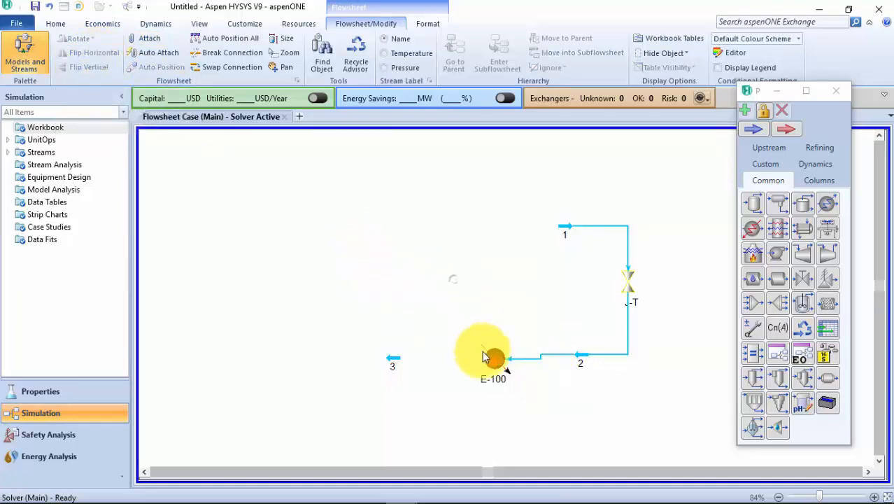
pyautogui.moveTo(493, 360); pyautogui.dragTo(495, 392)
pyautogui.click(497, 393)
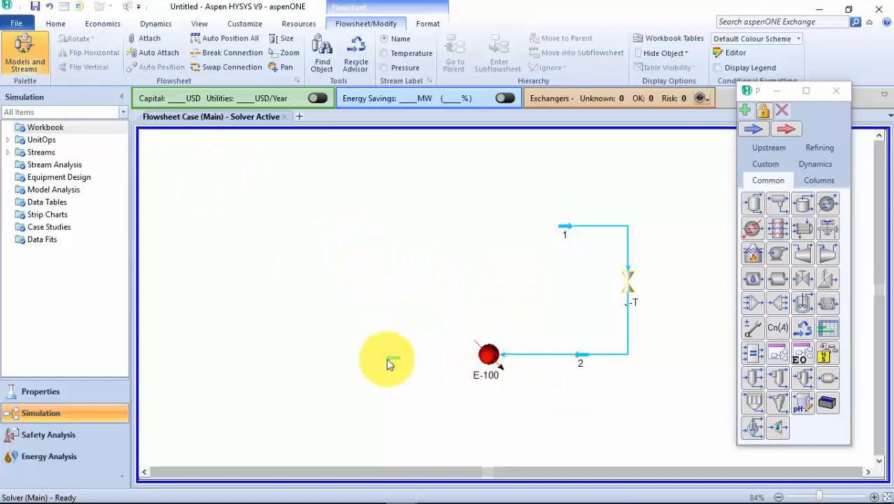
# Connect the heater's outlet to stream 3 and align stream 3 level with the heater
pyautogui.press('ctrl')
pyautogui.moveTo(399, 360); pyautogui.dragTo(484, 359)
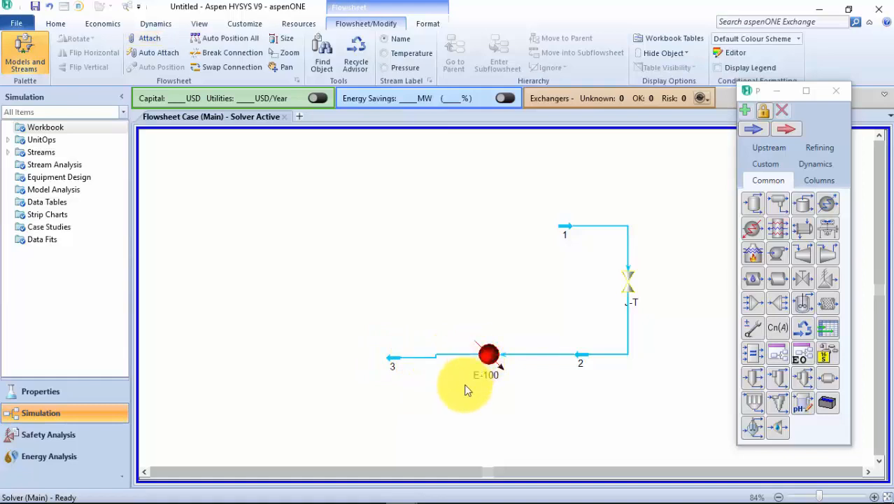
pyautogui.moveTo(396, 360); pyautogui.dragTo(410, 356)
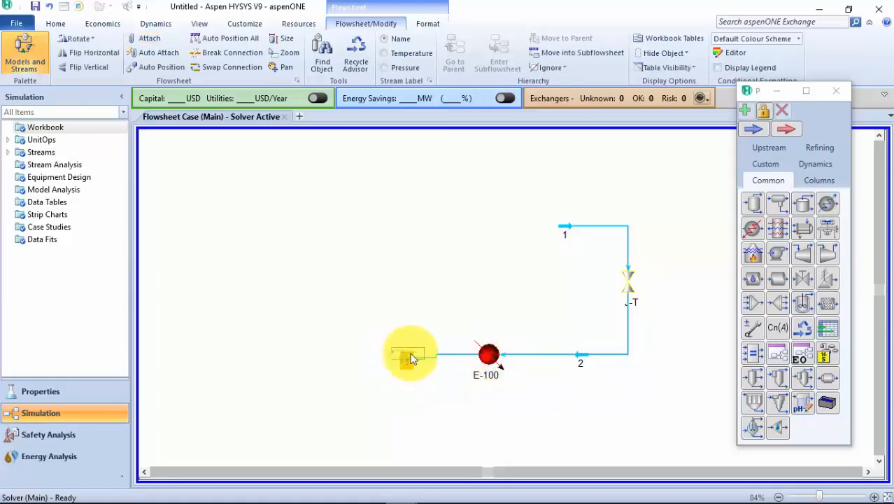
# Rename heater E-100 as Chiller in its connection properties
pyautogui.doubleClick(488, 357)
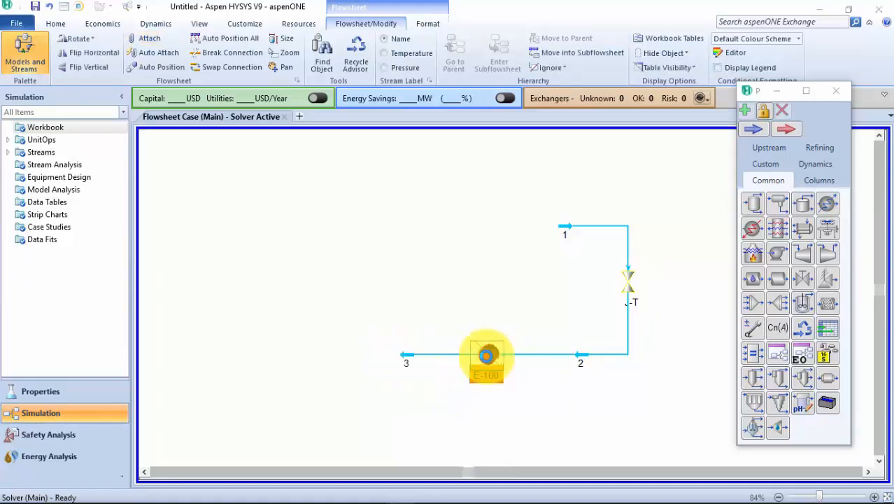
pyautogui.moveTo(334, 165); pyautogui.dragTo(421, 127)
pyautogui.click(400, 163)
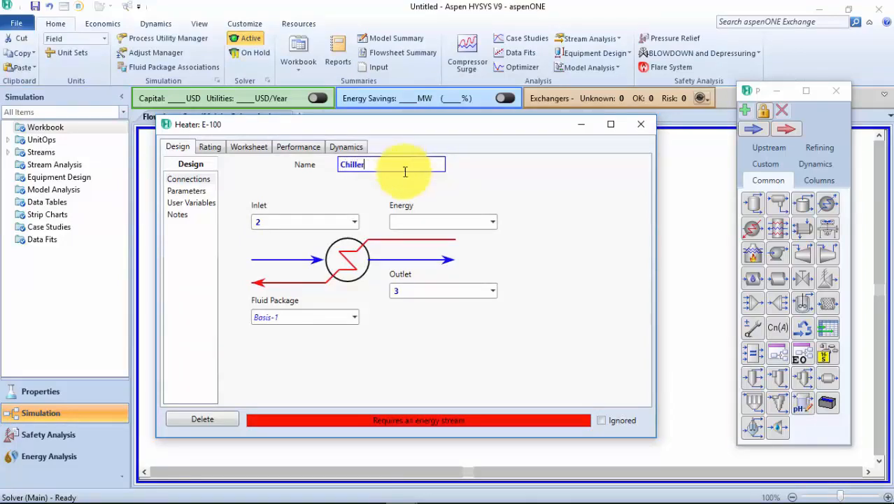
pyautogui.write('Chiller')
pyautogui.click(525, 295)
# Check the guide's pages on the Chiller connections and parameters in Chrome, then return to the Aspen HYSYS flowsheet
pyautogui.click(364, 490)
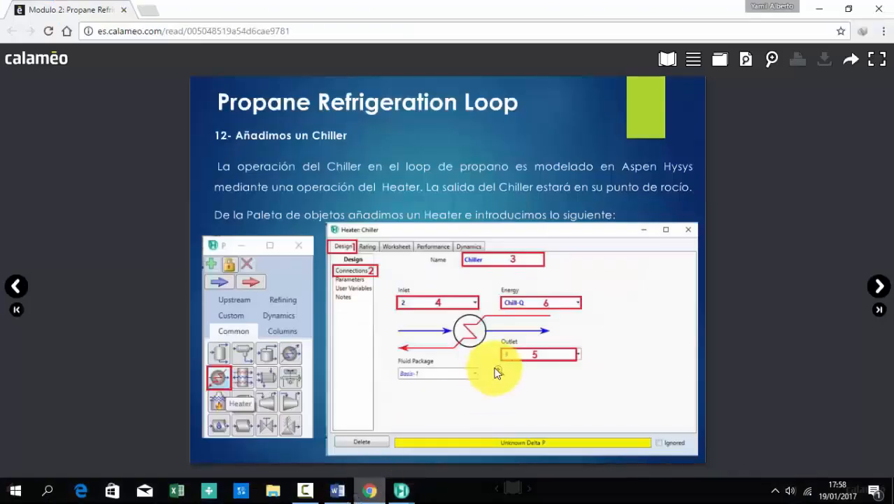
pyautogui.click(880, 286)
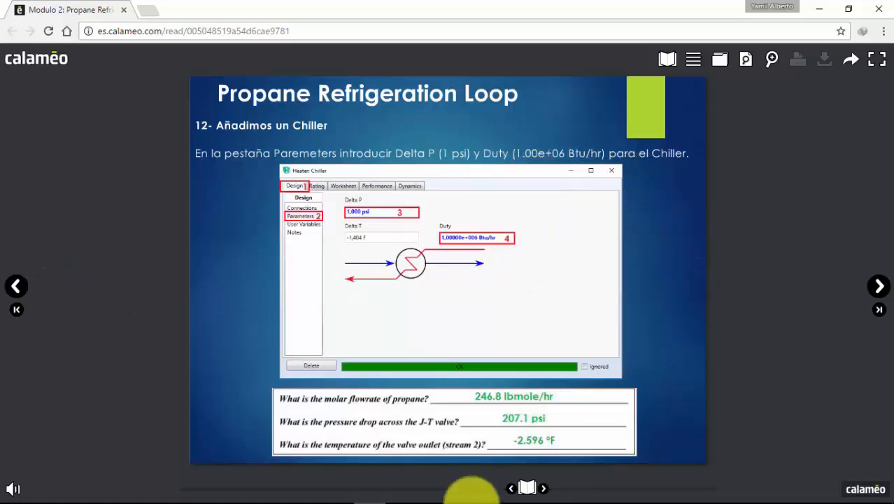
pyautogui.moveTo(408, 497)
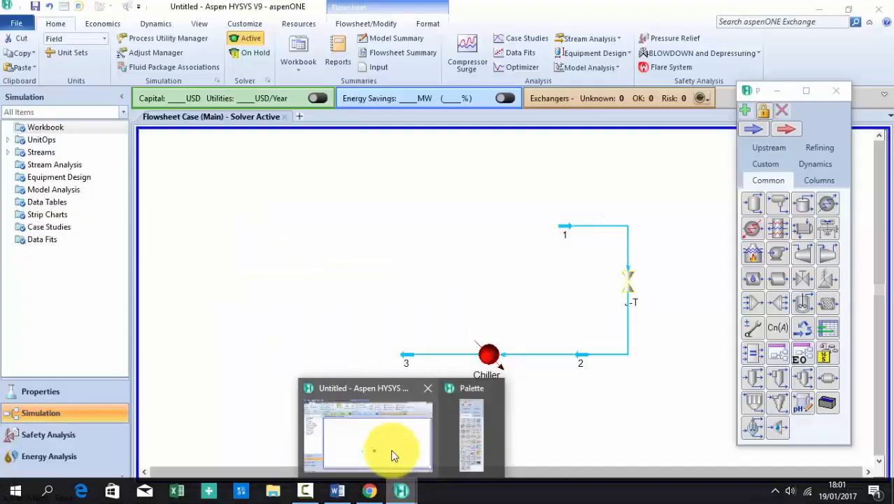
pyautogui.click(392, 451)
# Open the Chiller's properties and add an energy stream named Chill-Q
pyautogui.doubleClick(490, 354)
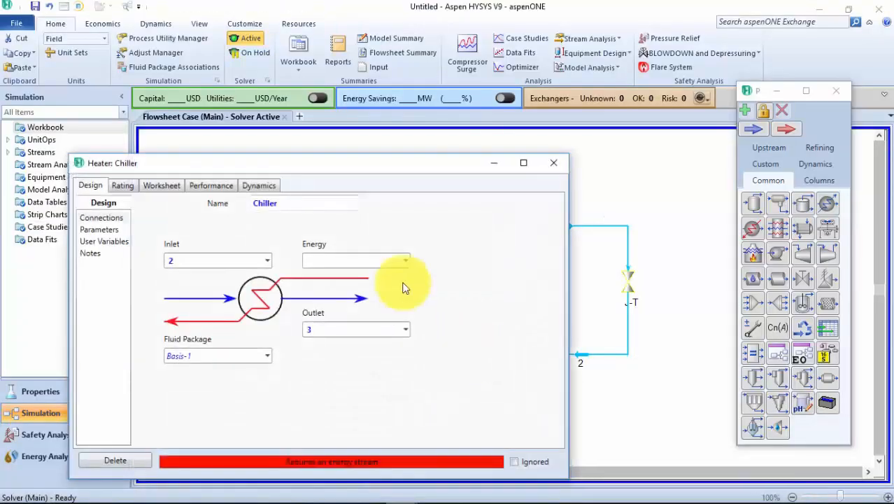
pyautogui.moveTo(420, 168); pyautogui.dragTo(517, 80)
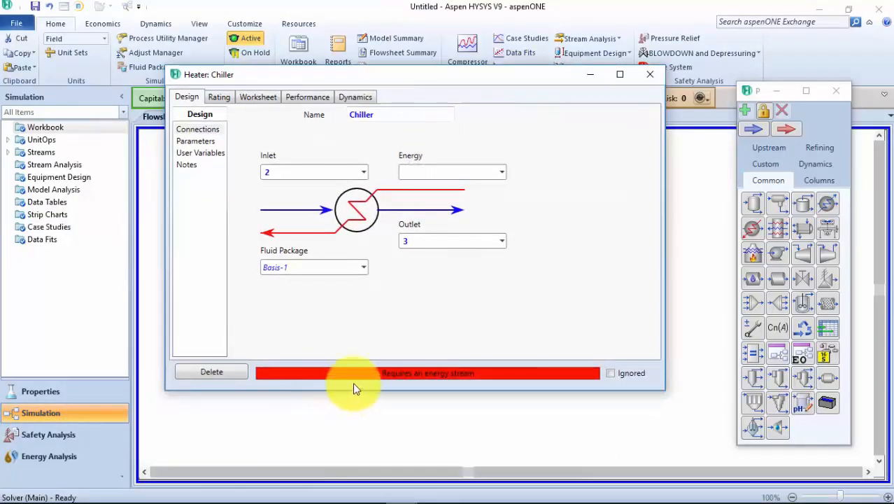
pyautogui.moveTo(448, 77); pyautogui.dragTo(446, 111)
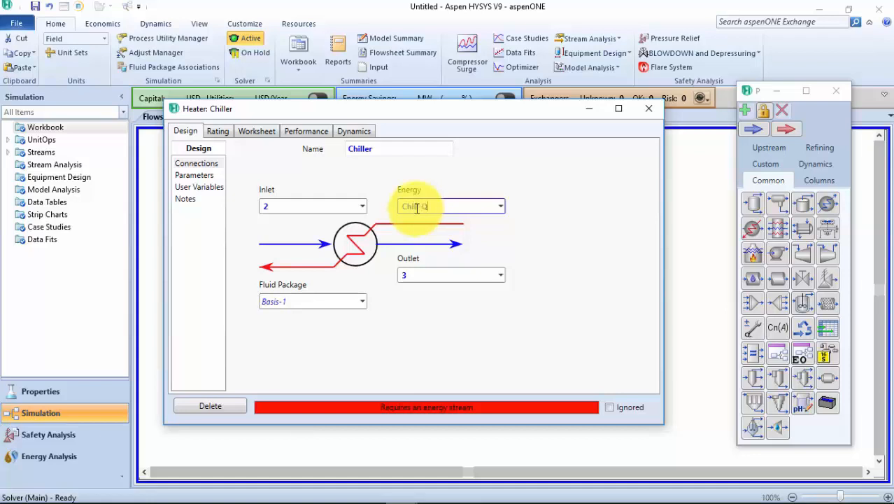
pyautogui.press('Return')
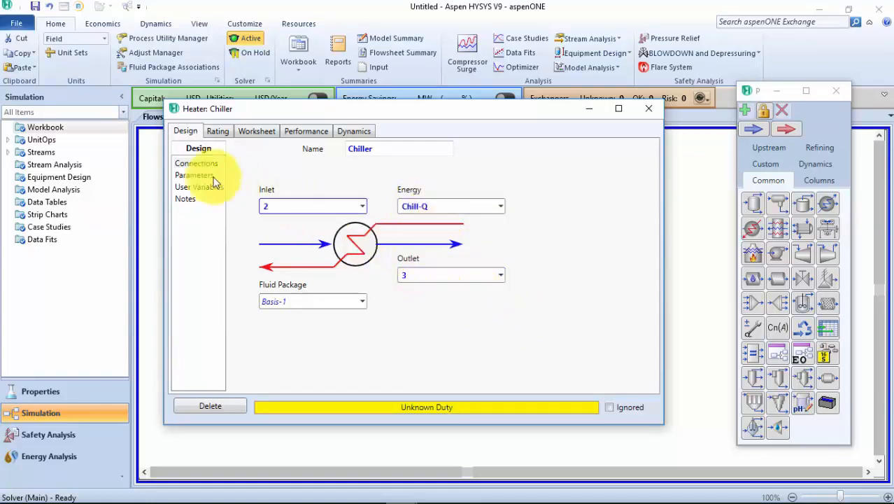
# Set the Chiller's Delta P to 1 psi and its Duty to 1000000 Btu/hr, then close its properties
pyautogui.click(212, 180)
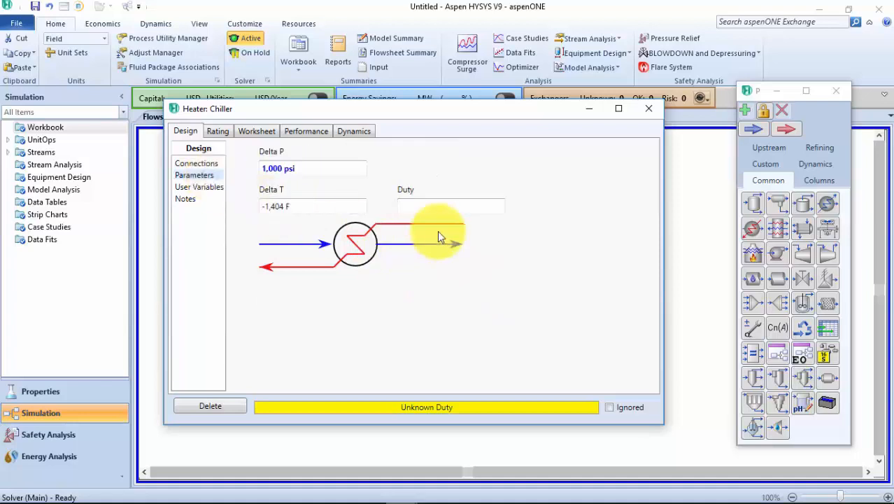
pyautogui.click(319, 165)
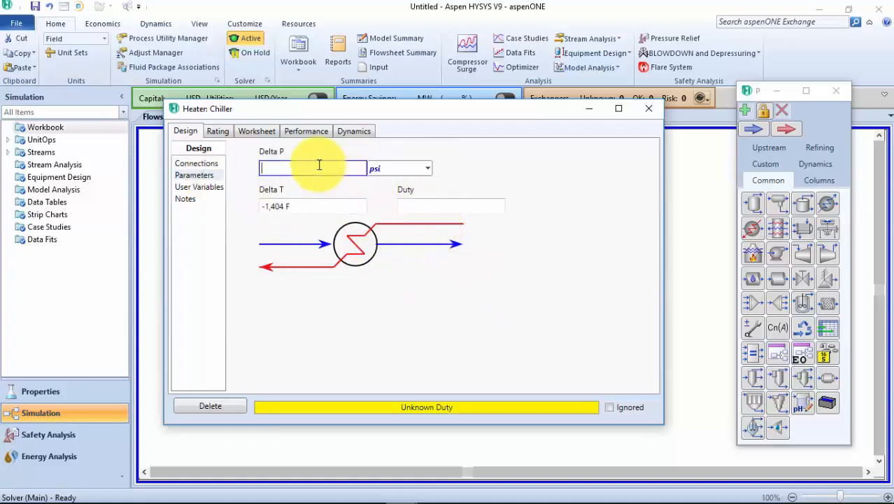
pyautogui.write('1')
pyautogui.press('Return')
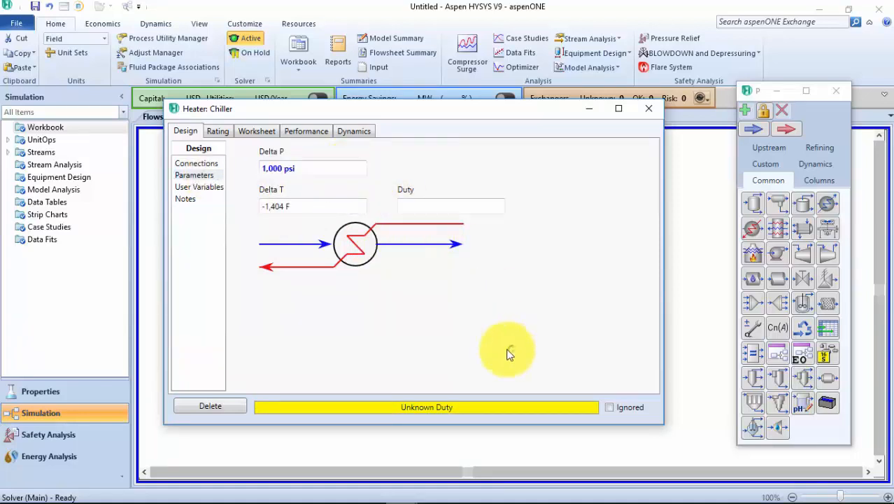
pyautogui.click(434, 207)
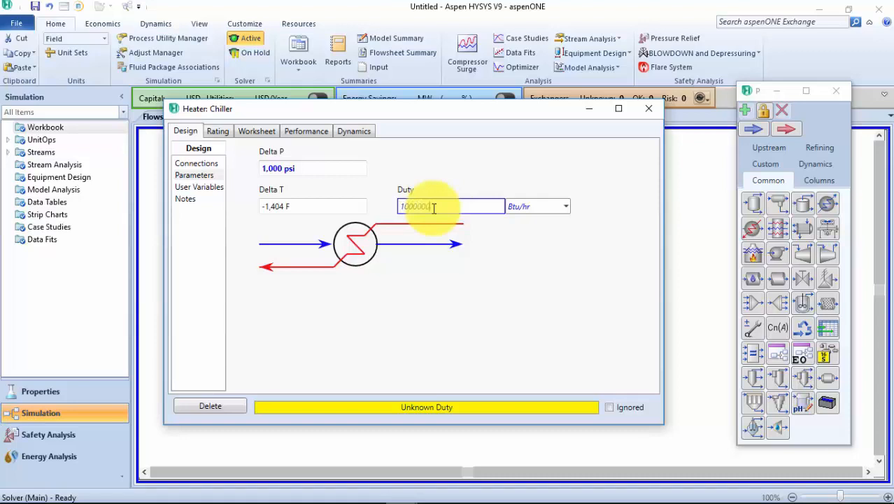
pyautogui.press('Return')
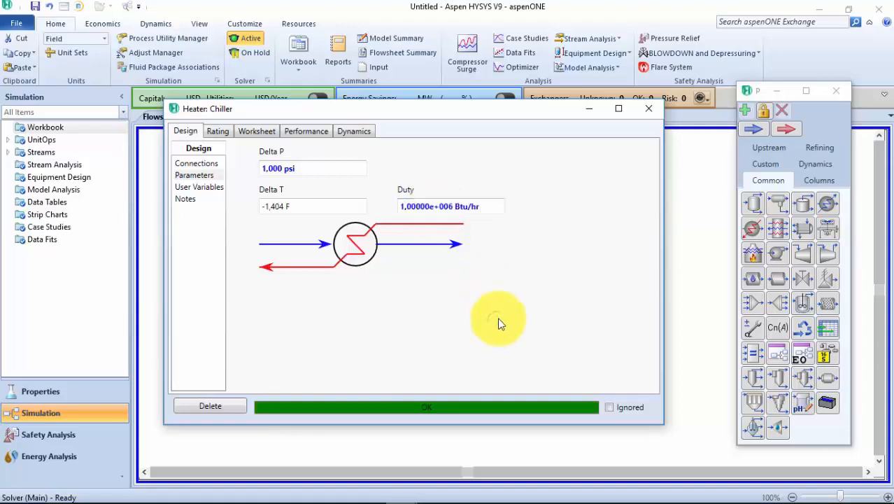
pyautogui.moveTo(478, 108); pyautogui.dragTo(487, 139)
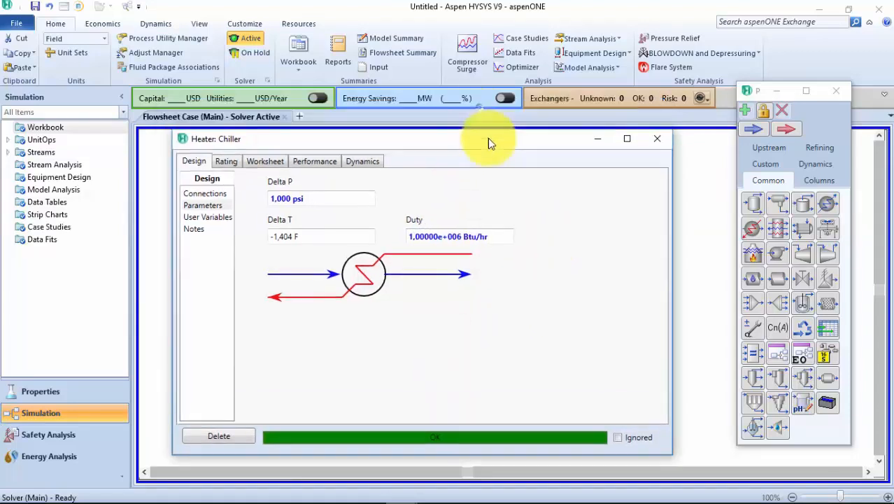
pyautogui.click(658, 139)
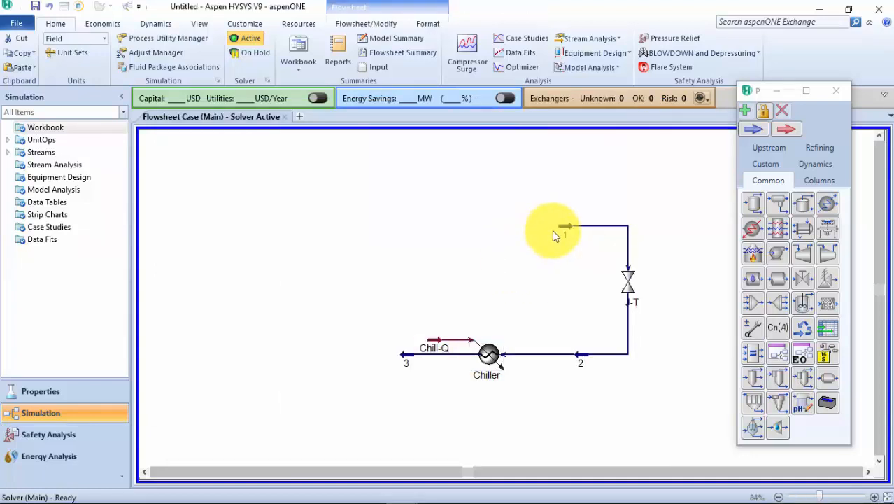
# Shift stream 3 slightly farther left of the Chiller on the flowsheet
pyautogui.moveTo(619, 234)
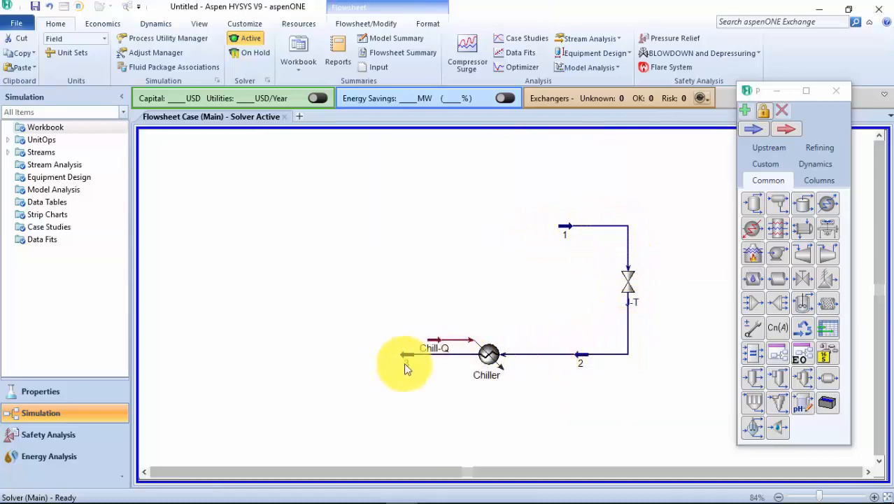
pyautogui.scroll(-1, 339, 333)
pyautogui.scroll(1, 638, 222)
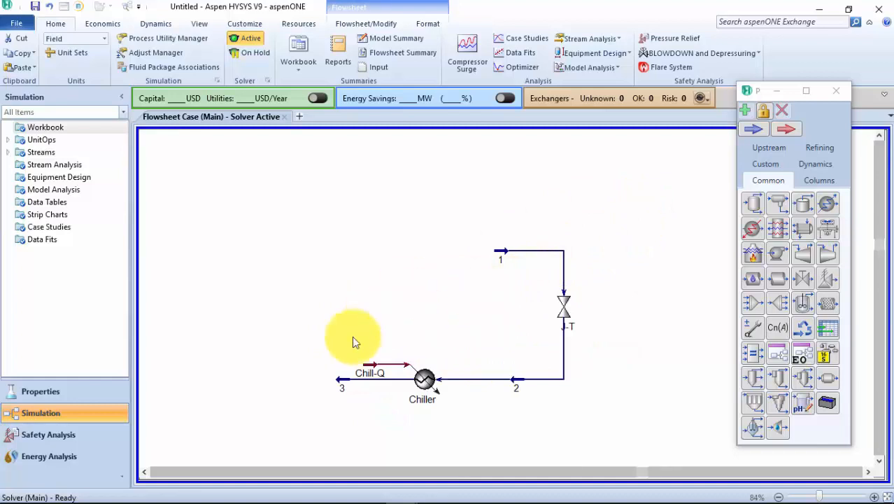
pyautogui.moveTo(340, 378); pyautogui.dragTo(332, 382)
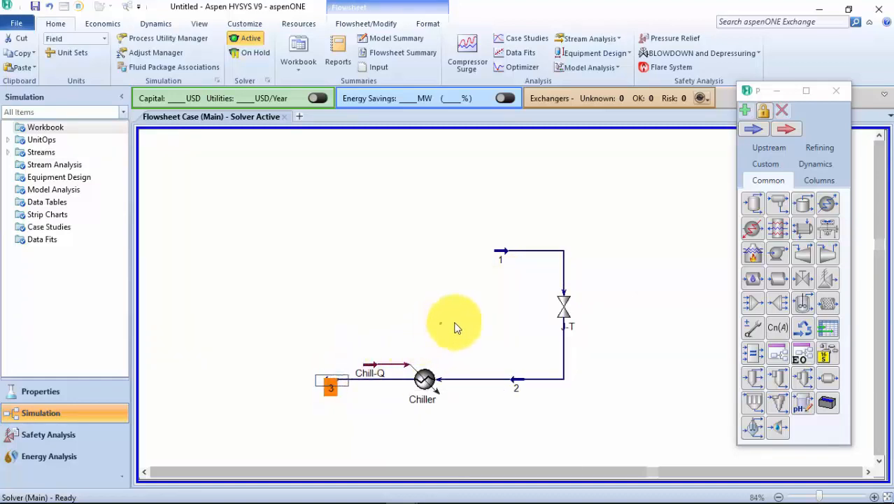
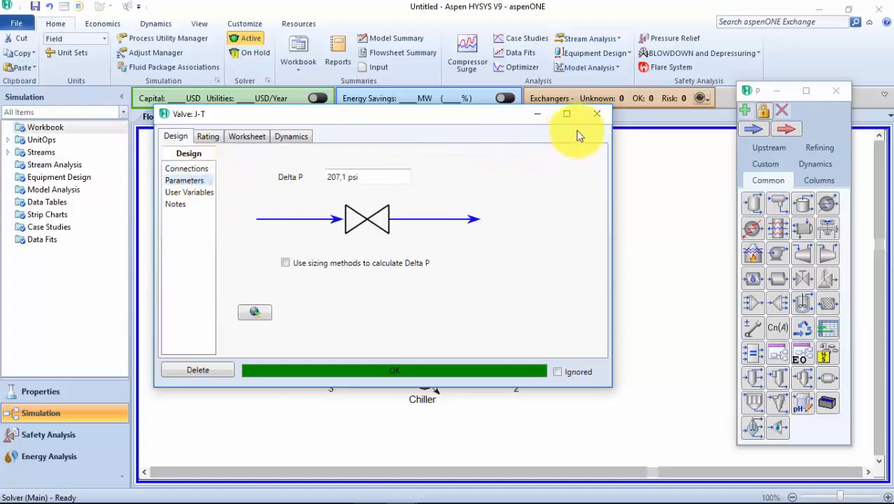
# Examine stream 1's conditions, including molar flow, and the J-T valve's pressure drop, closing each property window
pyautogui.click(633, 202)
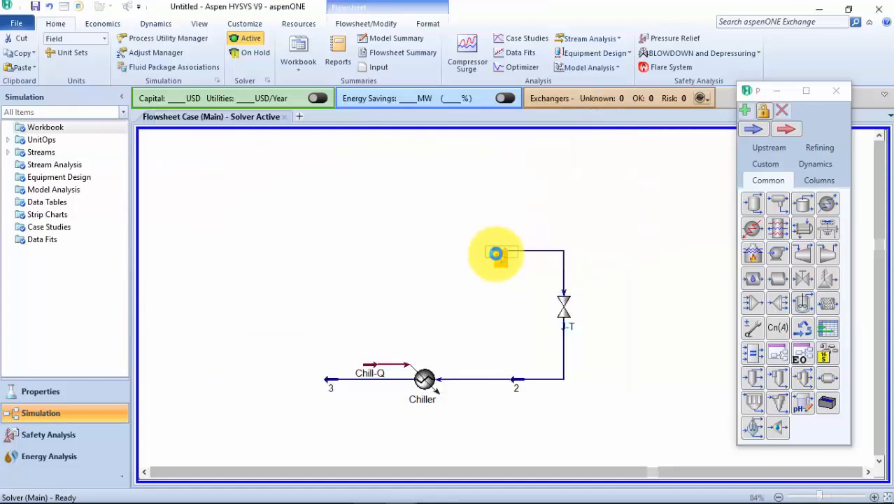
pyautogui.doubleClick(499, 259)
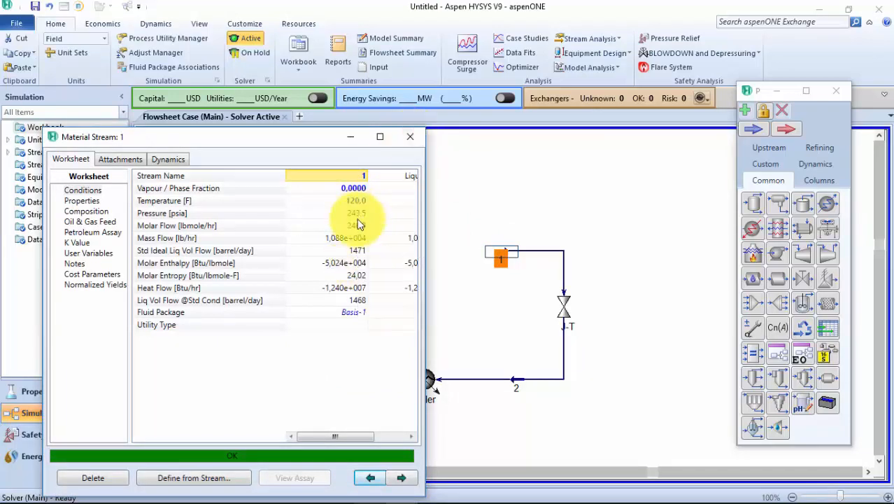
pyautogui.click(410, 137)
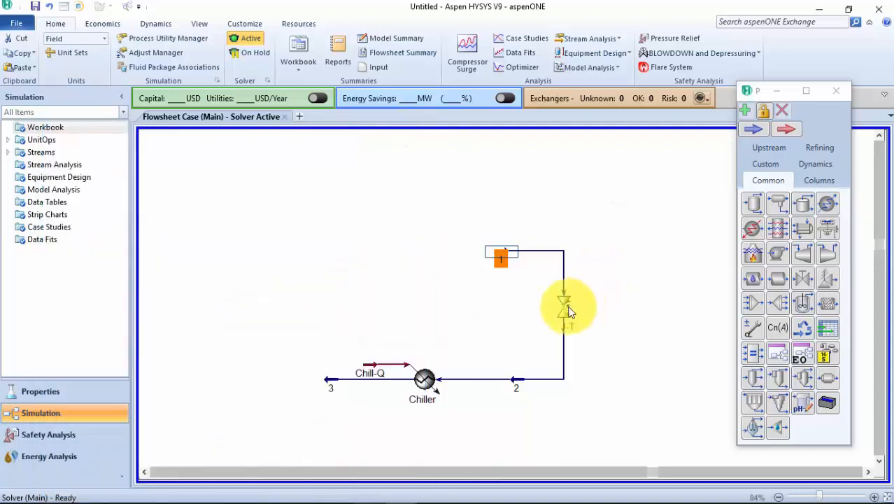
pyautogui.doubleClick(566, 308)
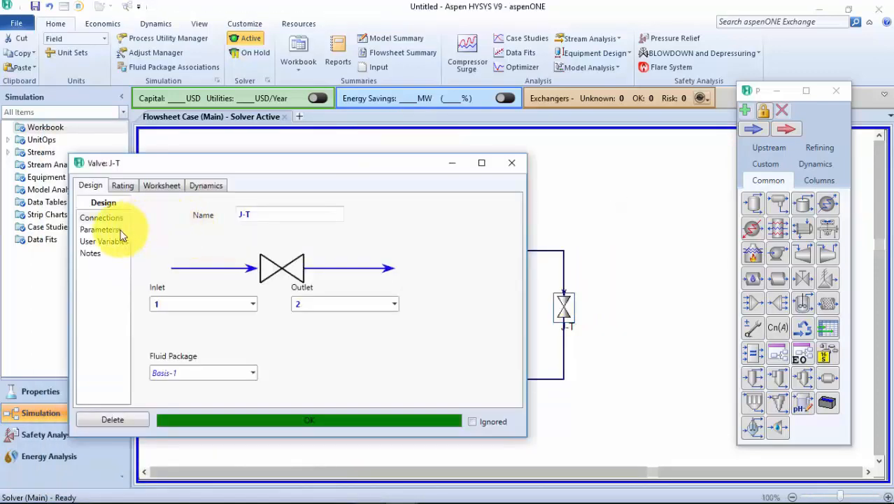
pyautogui.click(120, 231)
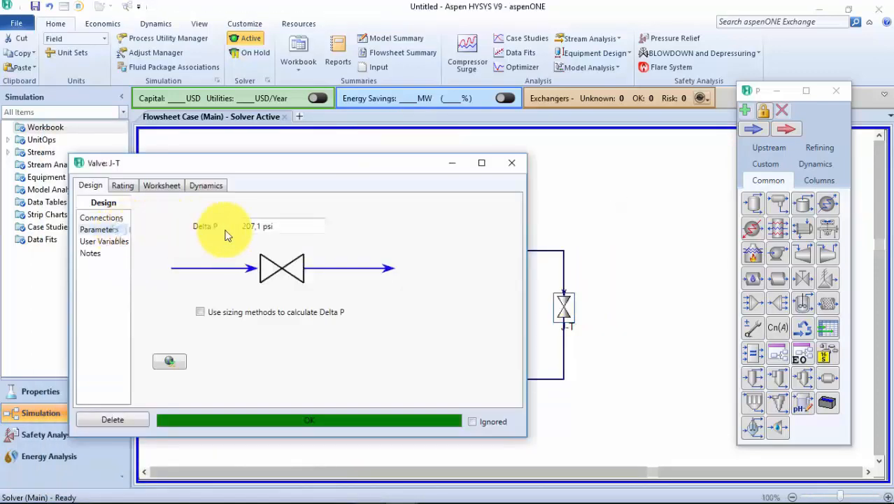
pyautogui.click(511, 164)
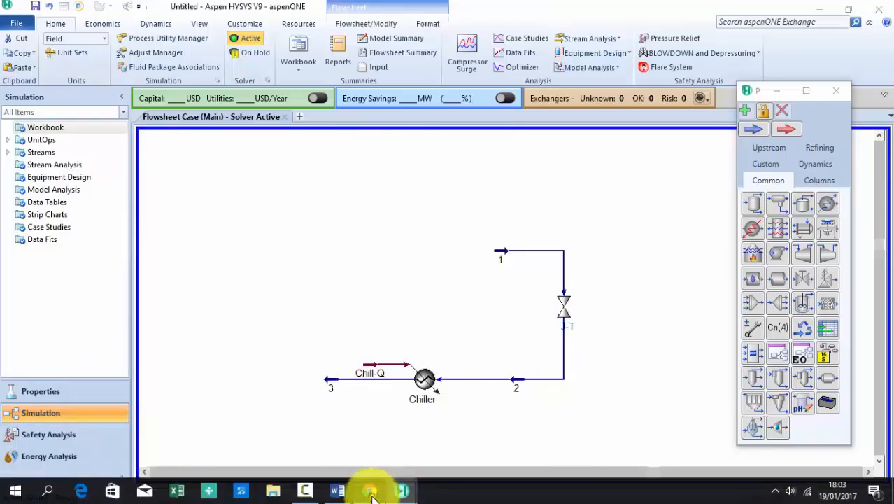
# Open stream 2's conditions and check its temperature against the answers on the online slide guide
pyautogui.click(371, 492)
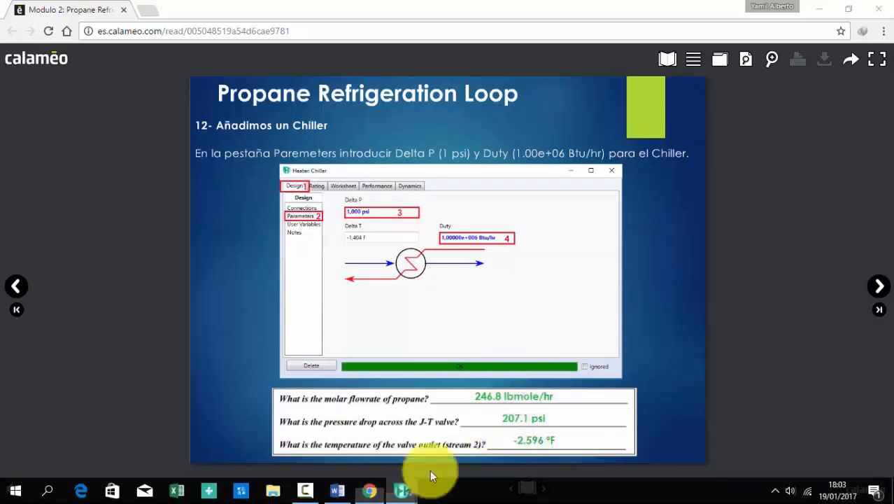
pyautogui.moveTo(401, 489)
pyautogui.click(418, 448)
pyautogui.moveTo(511, 389)
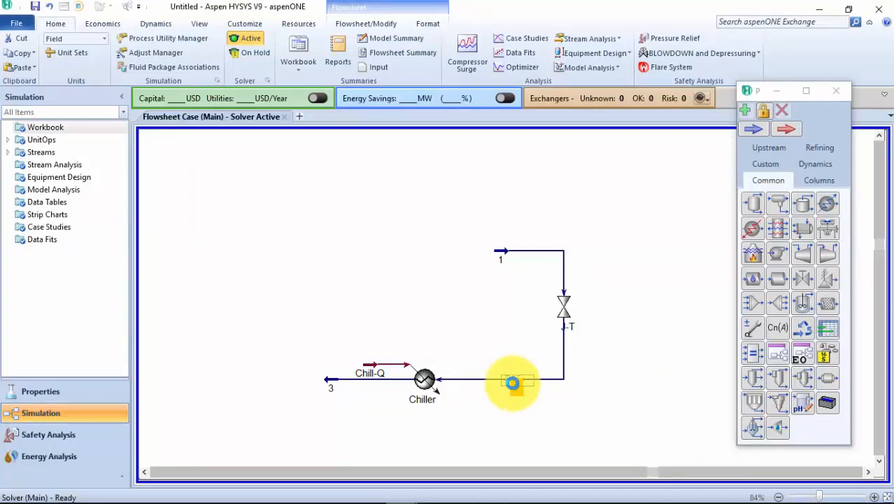
pyautogui.doubleClick(512, 383)
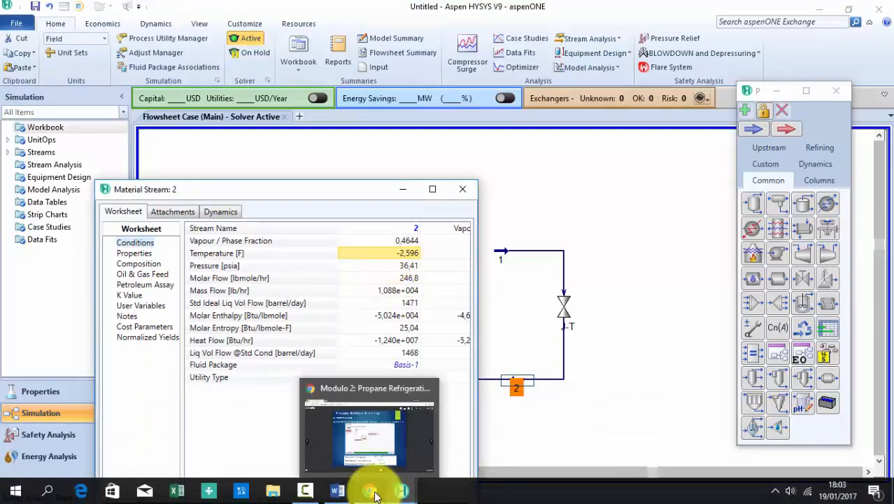
pyautogui.click(375, 494)
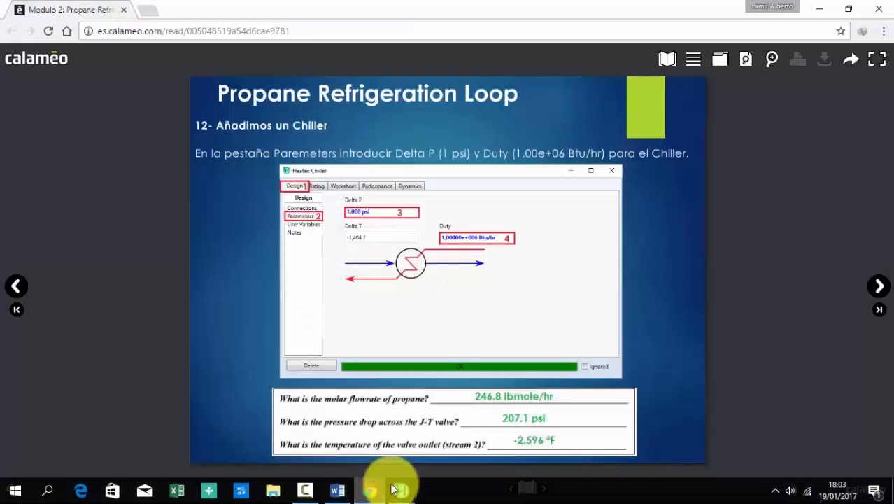
# Advance the guide to the compressor slide, return to HYSYS, and place a Compressor on the flowsheet above stream 3
pyautogui.click(881, 287)
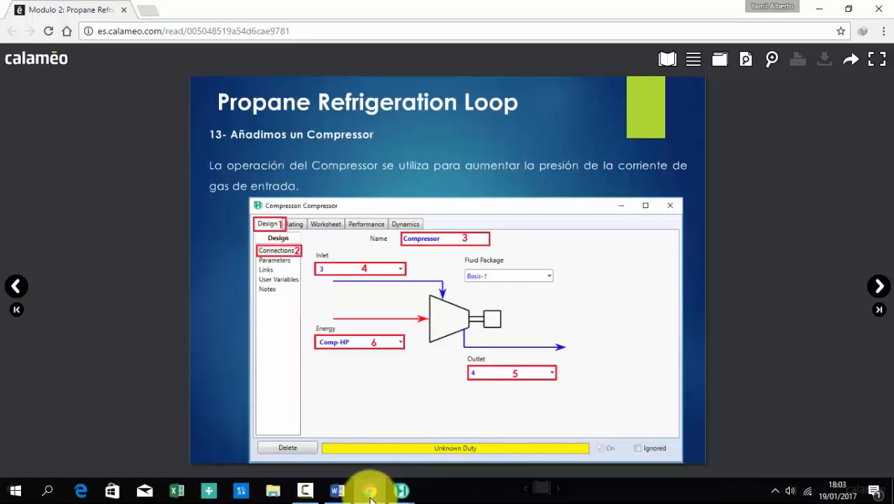
pyautogui.moveTo(405, 485)
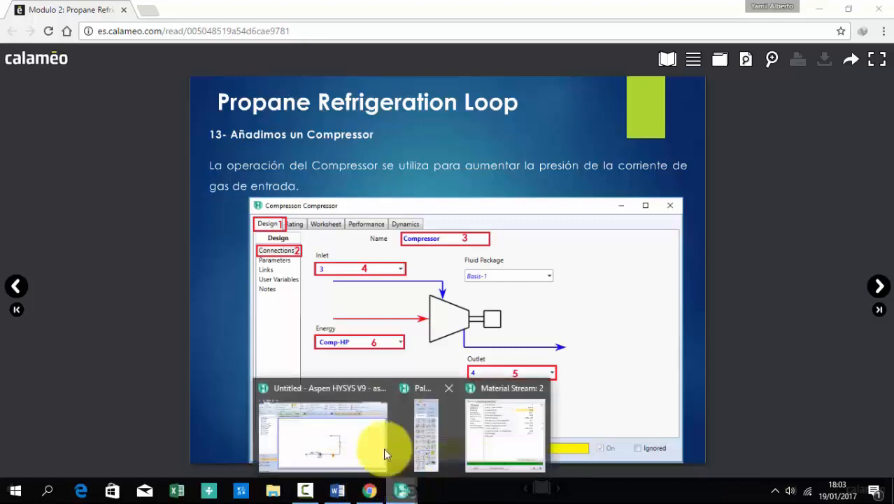
pyautogui.click(393, 455)
pyautogui.click(462, 189)
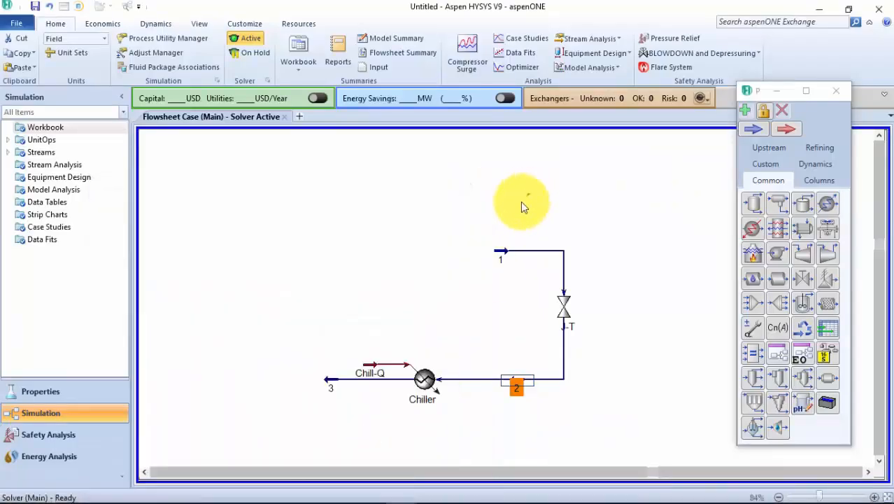
pyautogui.click(825, 260)
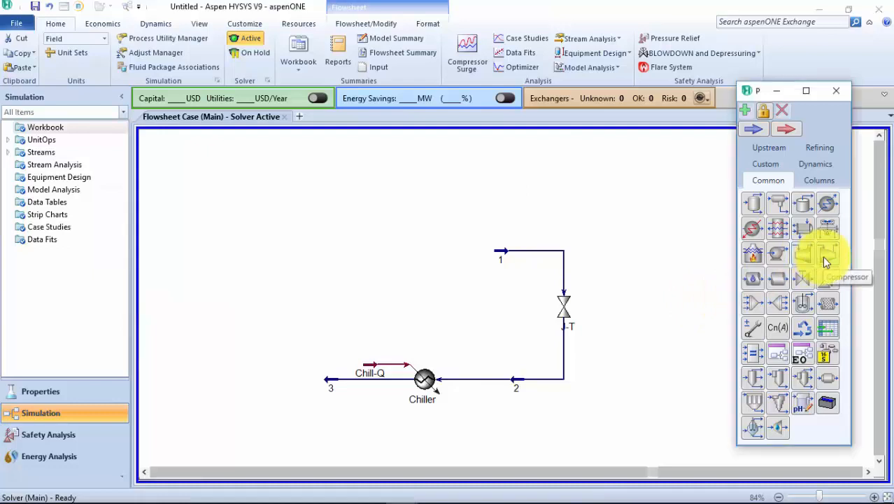
pyautogui.click(289, 320)
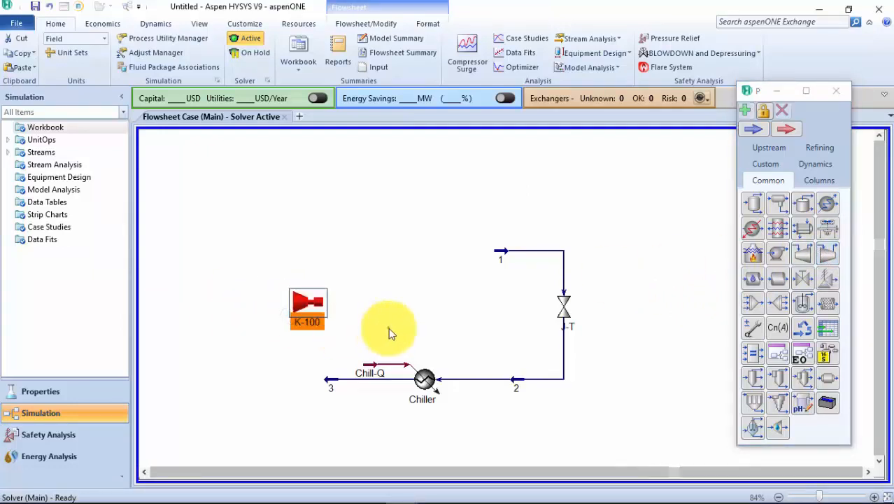
# Open the new compressor's properties and connect stream 3 as its inlet and a new stream 4 as its outlet
pyautogui.doubleClick(305, 303)
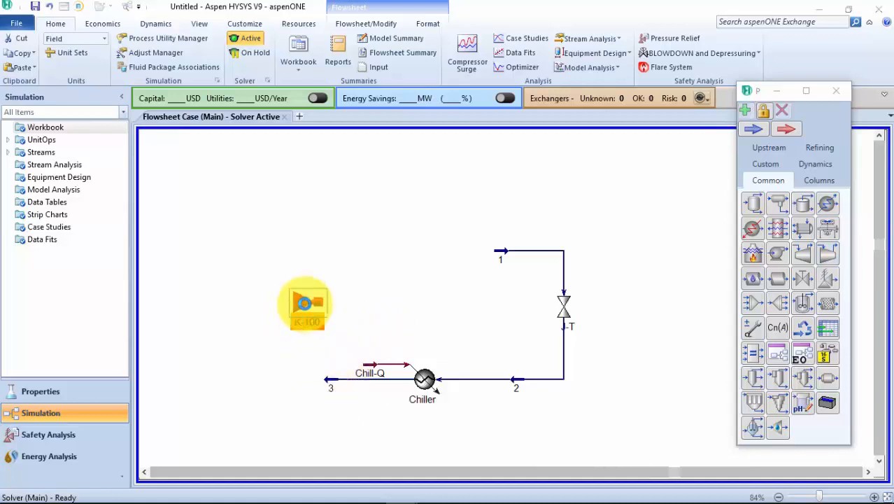
pyautogui.moveTo(306, 122); pyautogui.dragTo(385, 60)
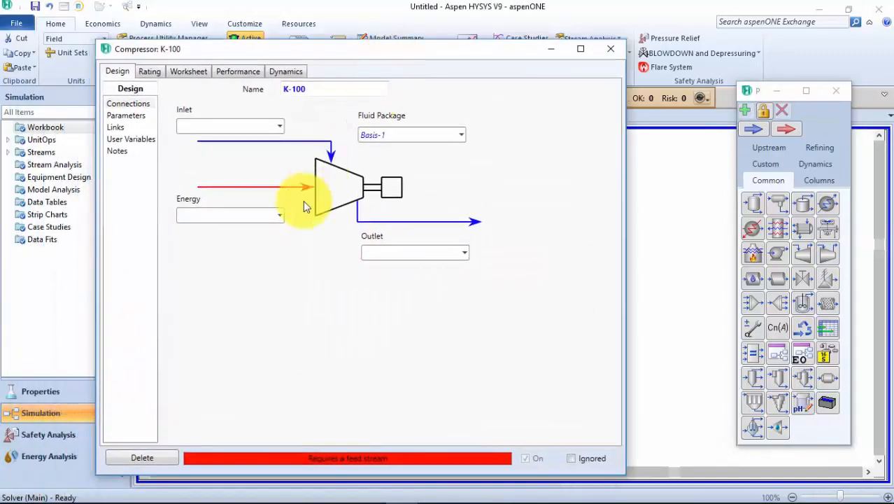
pyautogui.click(364, 493)
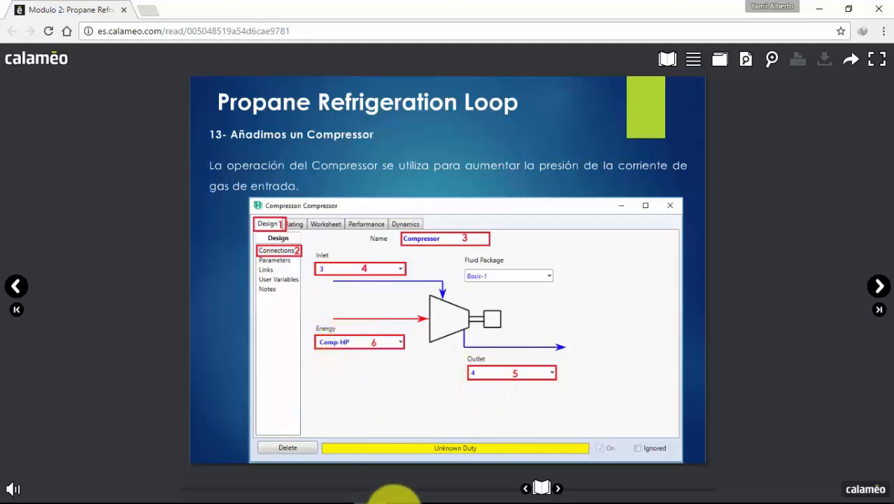
pyautogui.moveTo(398, 488)
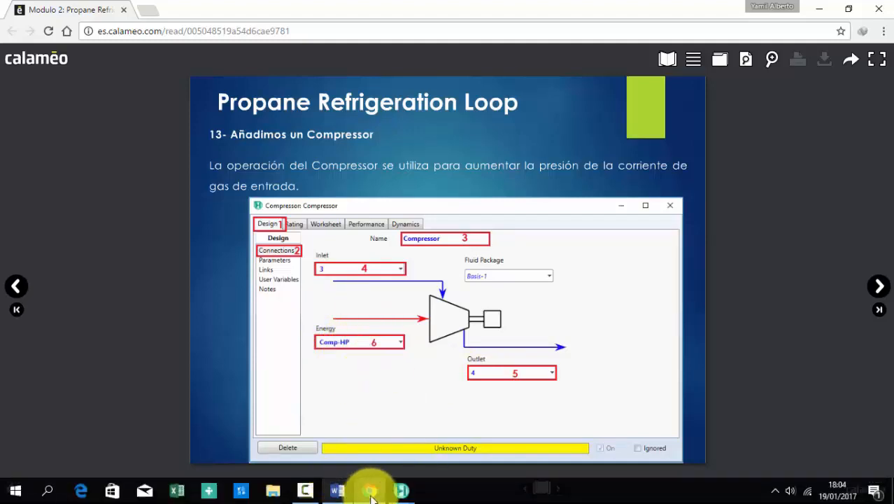
pyautogui.click(350, 439)
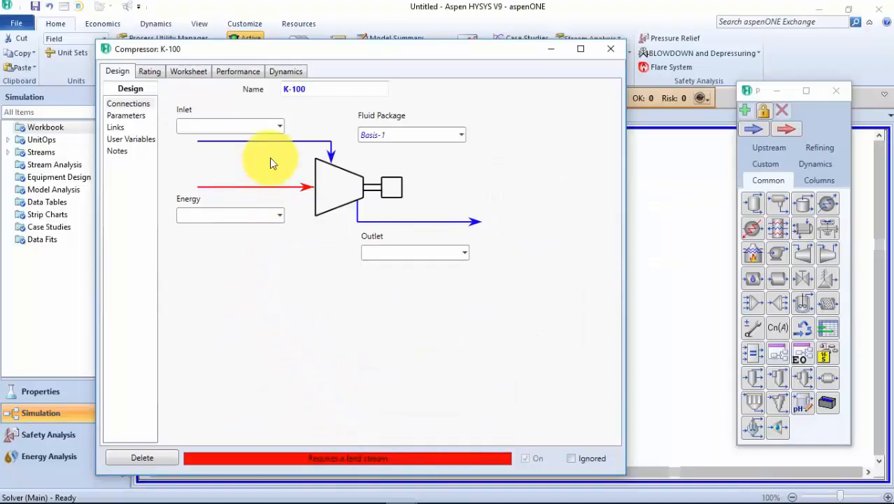
pyautogui.click(279, 126)
pyautogui.write('3')
pyautogui.press('Return')
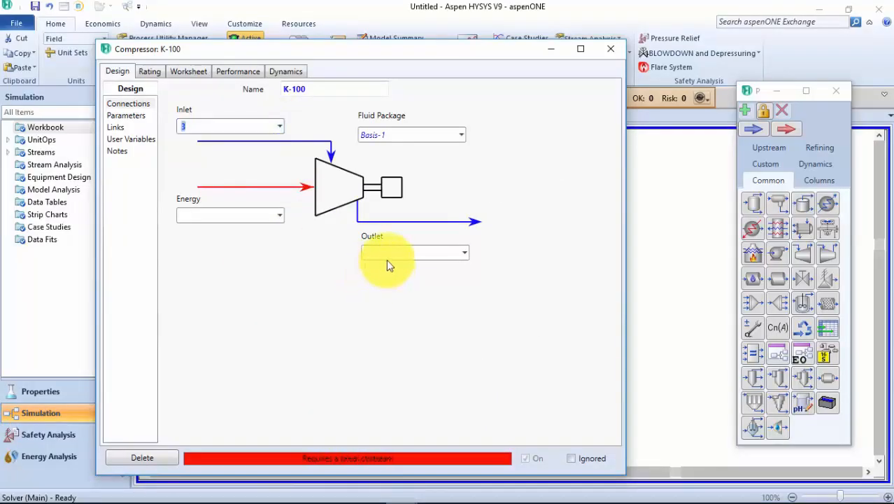
pyautogui.click(396, 252)
pyautogui.write('4')
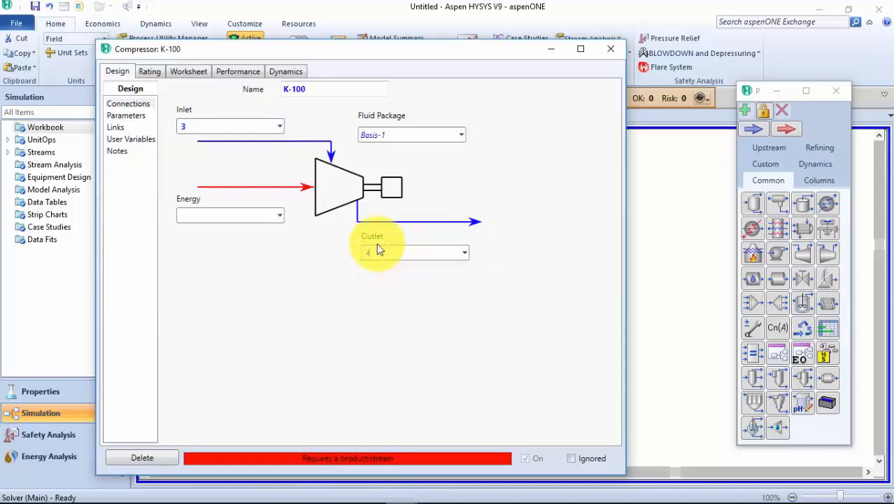
pyautogui.press('Return')
# Add an energy stream named Comp-HP to the compressor and rename the unit Compressor
pyautogui.click(239, 215)
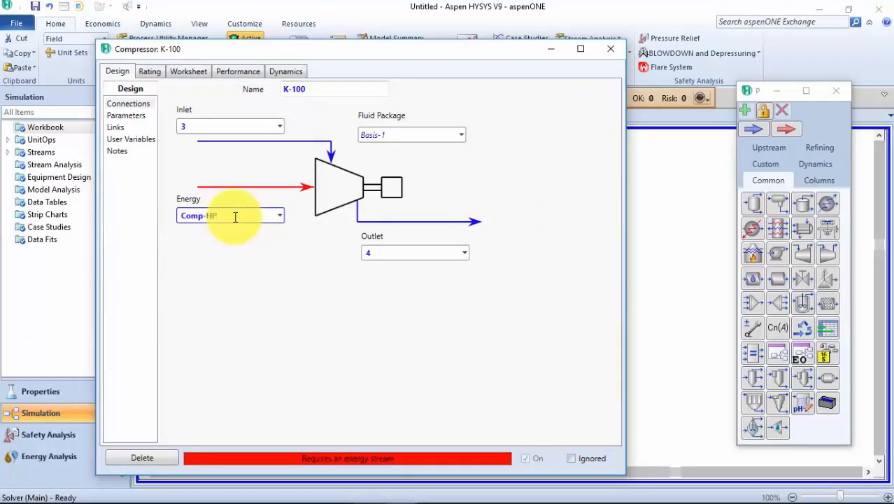
pyautogui.click(228, 341)
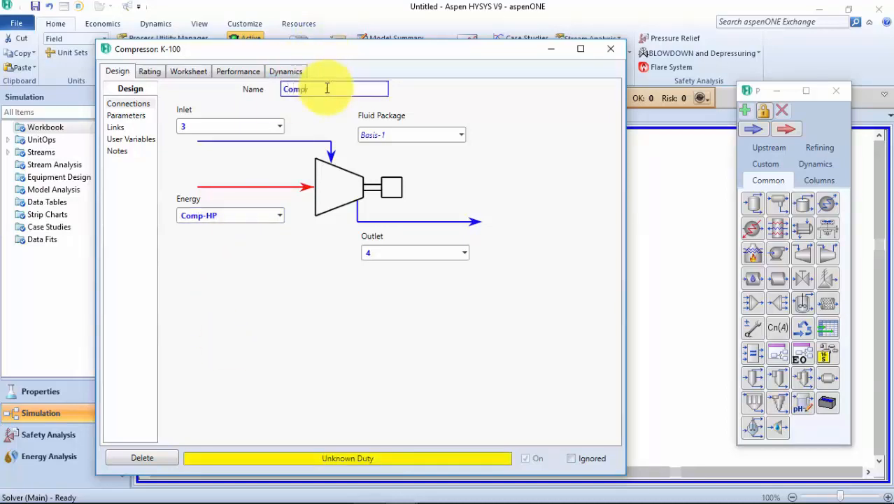
pyautogui.click(329, 345)
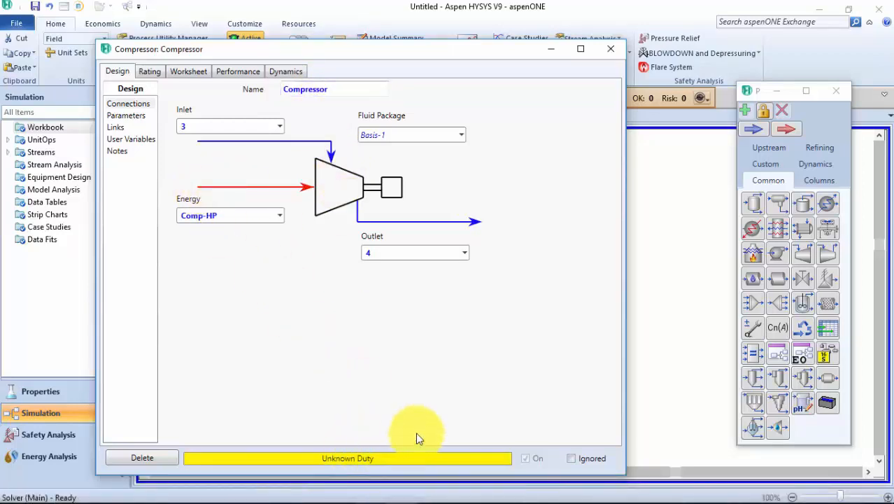
# Consult the guide's next slide, set the Compressor's Adiabatic Efficiency to 75, and close its properties
pyautogui.moveTo(523, 482)
pyautogui.click(369, 492)
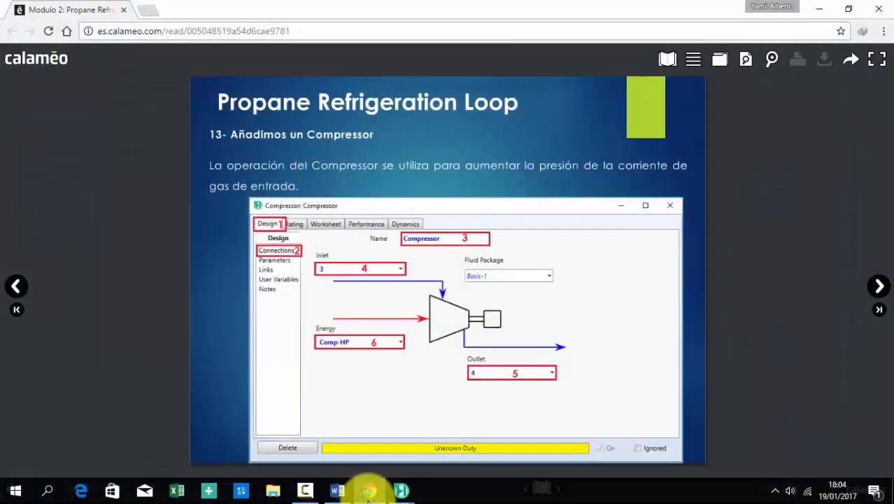
pyautogui.click(879, 287)
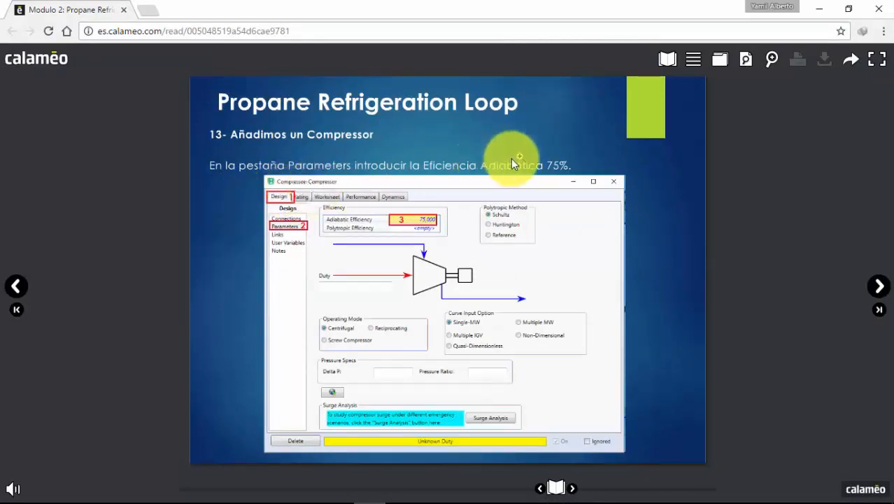
pyautogui.moveTo(562, 486)
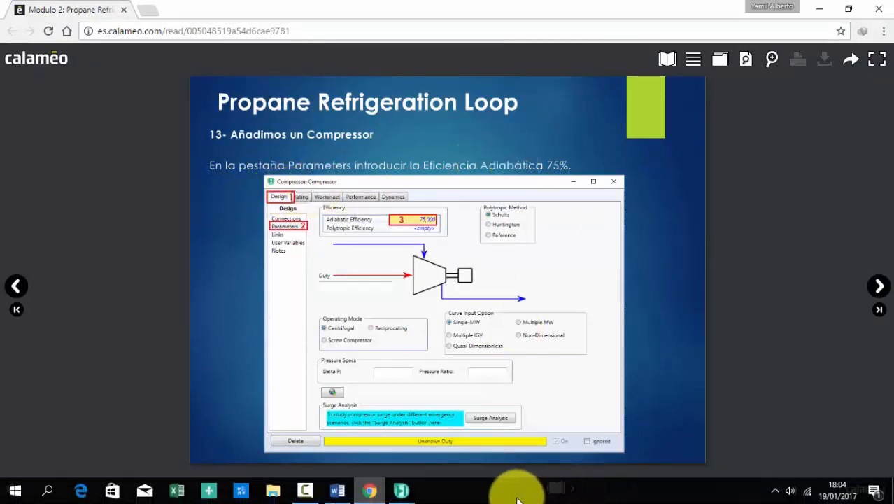
pyautogui.moveTo(406, 494)
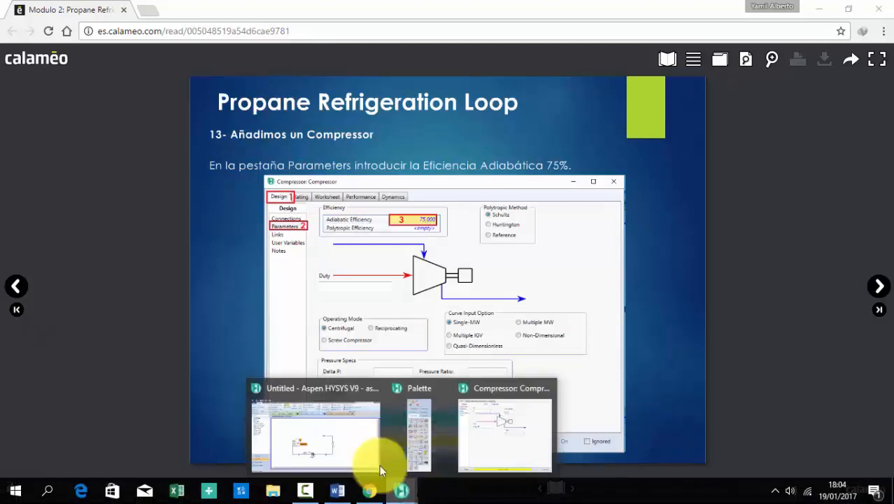
pyautogui.click(374, 459)
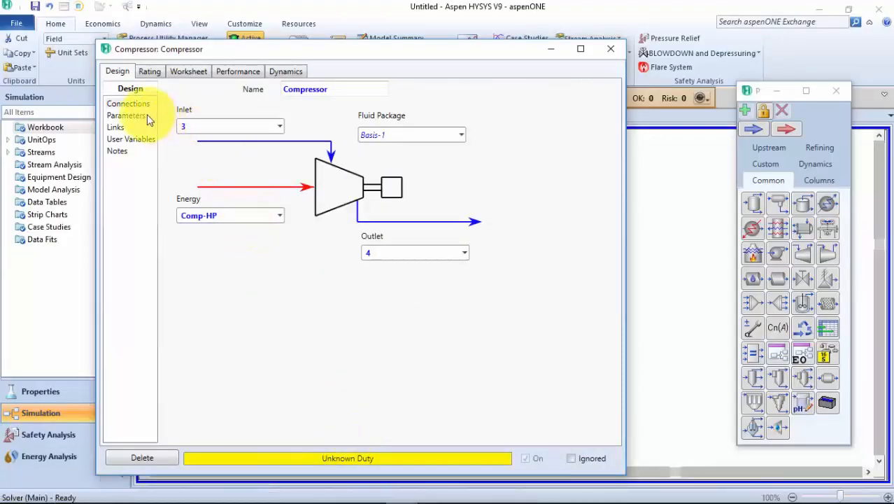
pyautogui.click(125, 116)
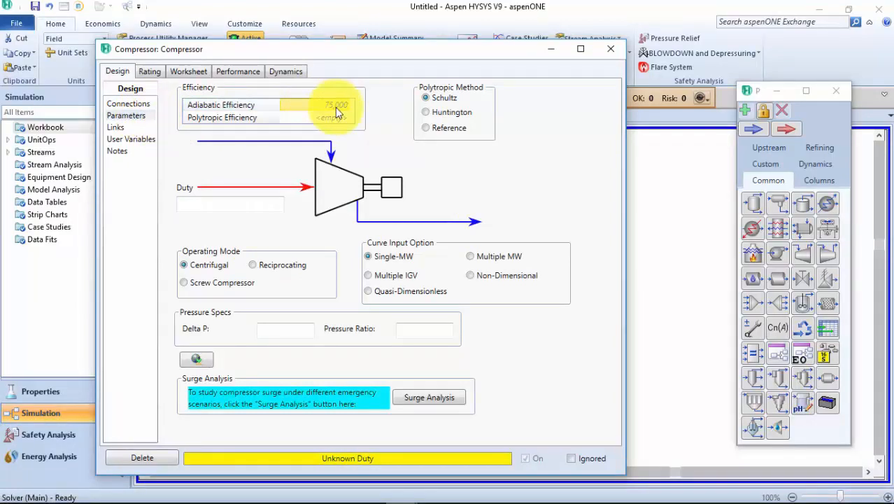
pyautogui.write('75')
pyautogui.press('Return')
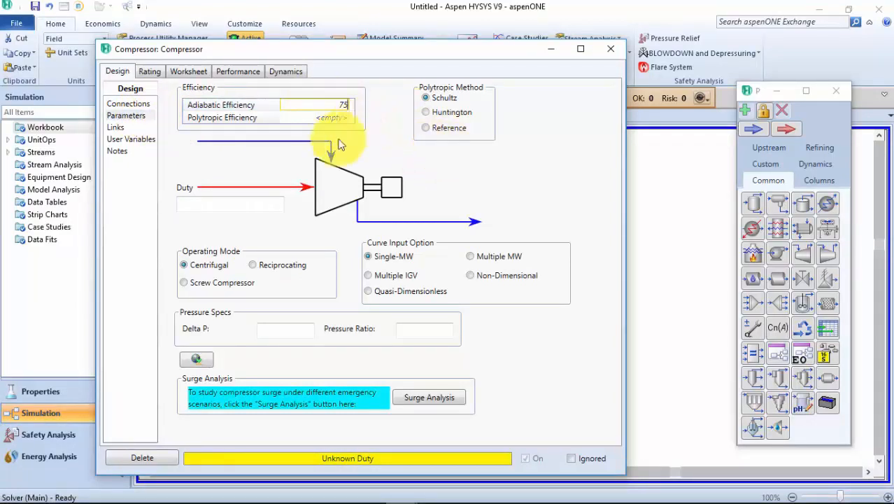
pyautogui.click(315, 119)
pyautogui.click(611, 49)
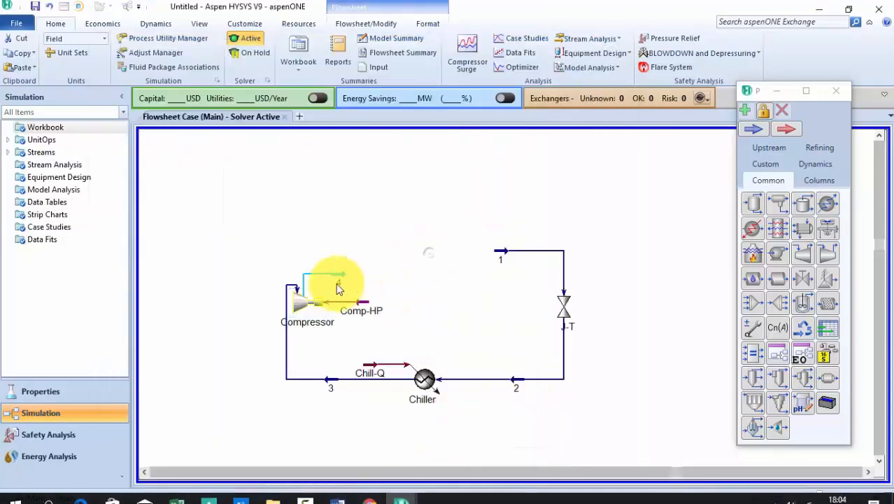
# Roughly align streams 4 and 1 above the loop and place a Cooler between them, following the guide's condenser slide
pyautogui.moveTo(342, 275); pyautogui.dragTo(353, 245)
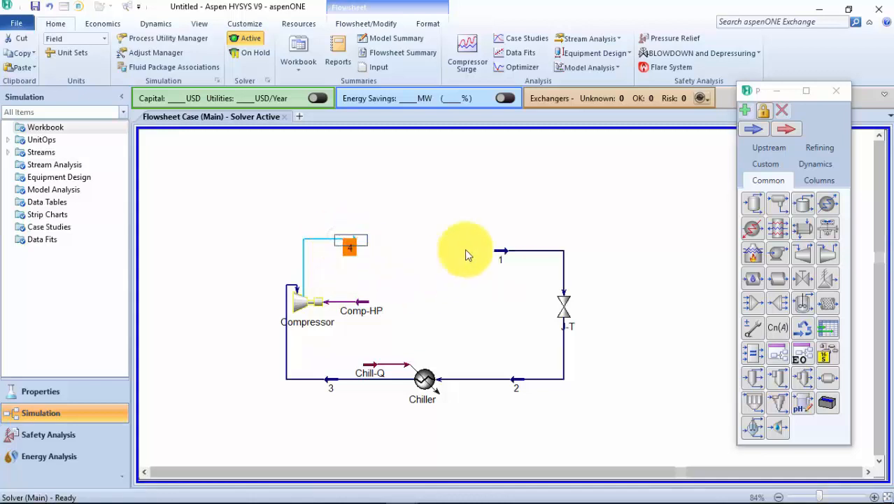
pyautogui.moveTo(499, 251); pyautogui.dragTo(476, 244)
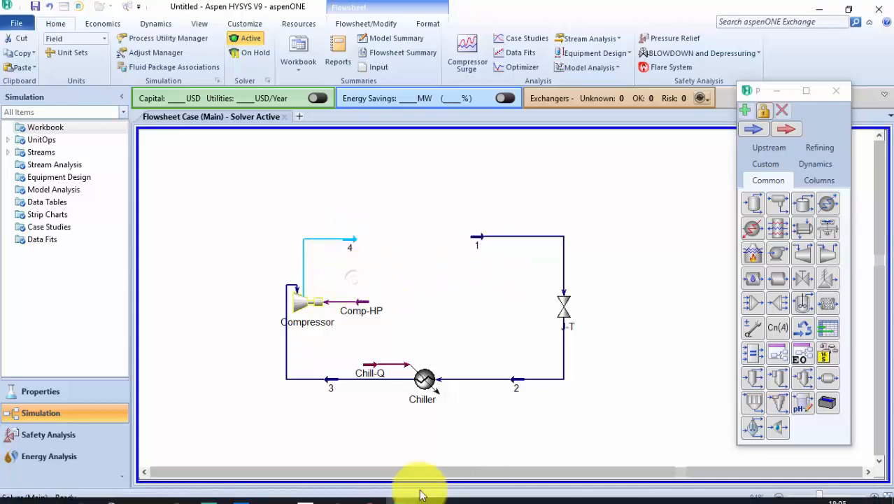
pyautogui.click(378, 493)
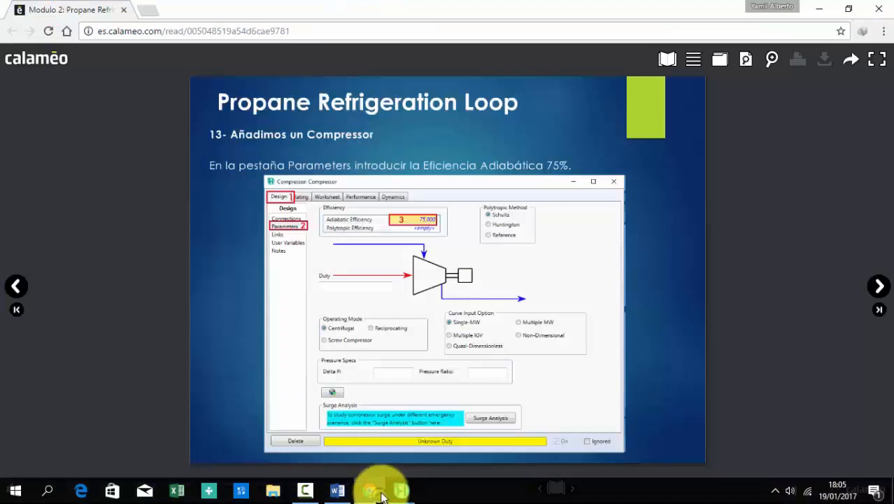
pyautogui.click(874, 286)
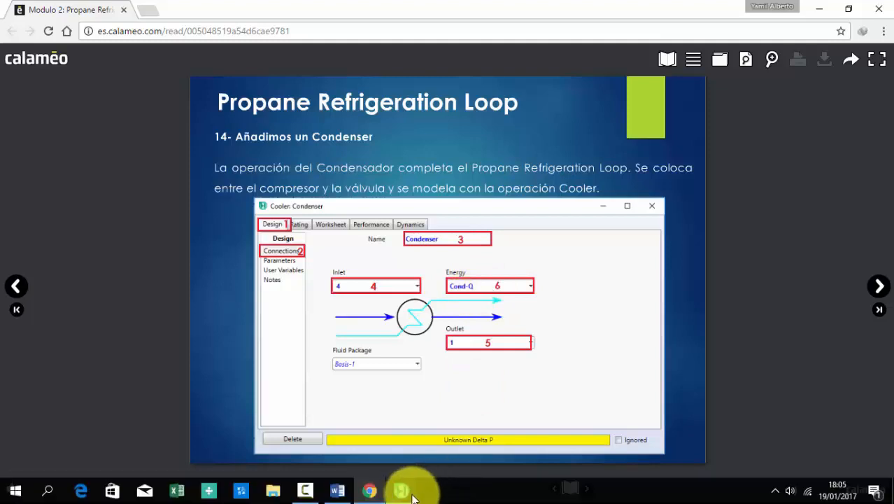
pyautogui.moveTo(406, 483)
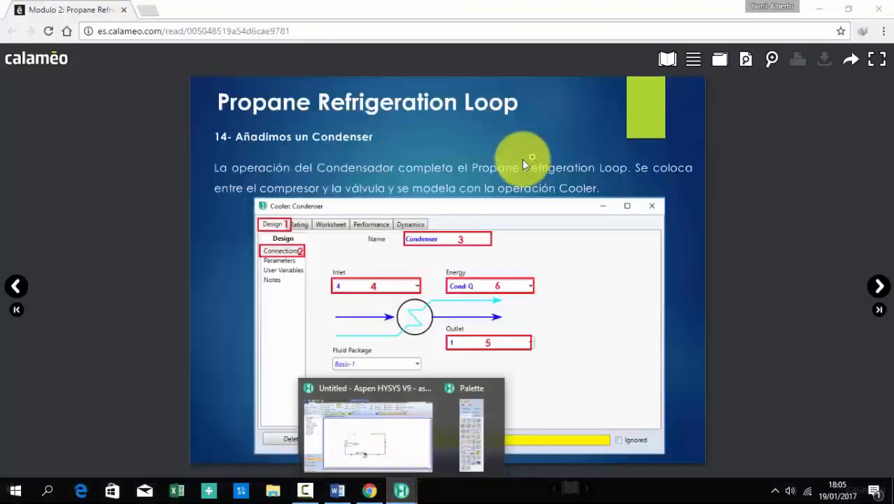
pyautogui.click(401, 446)
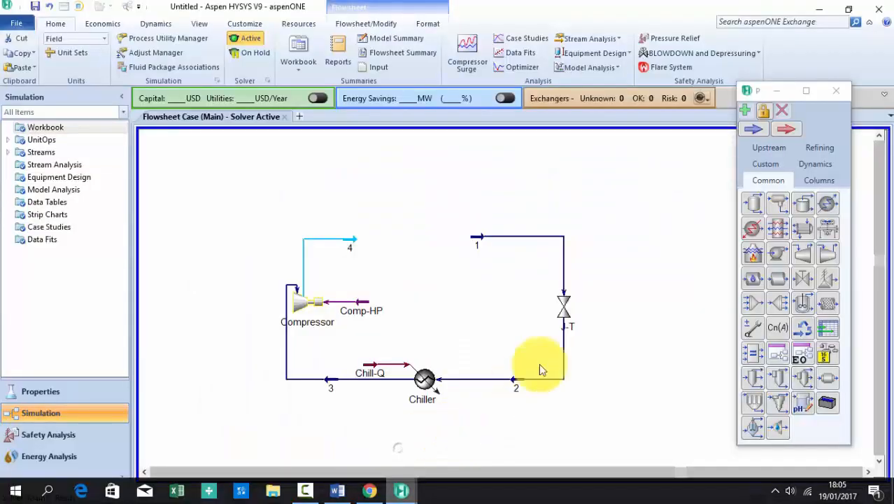
pyautogui.click(827, 204)
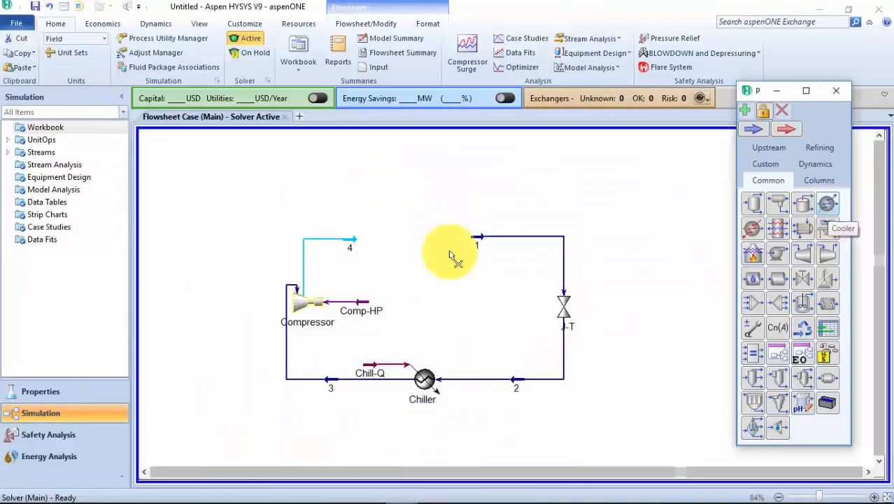
pyautogui.click(407, 240)
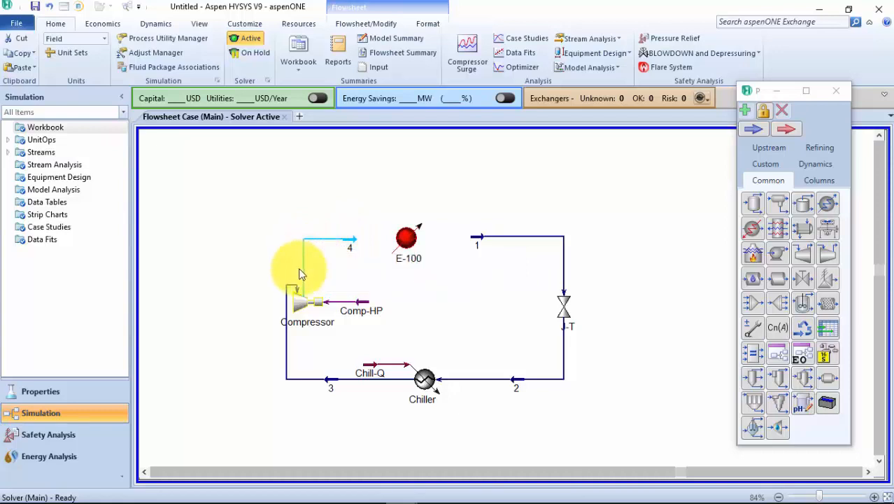
# Inspect the conditions of stream 4 in its worksheet and close it
pyautogui.doubleClick(347, 241)
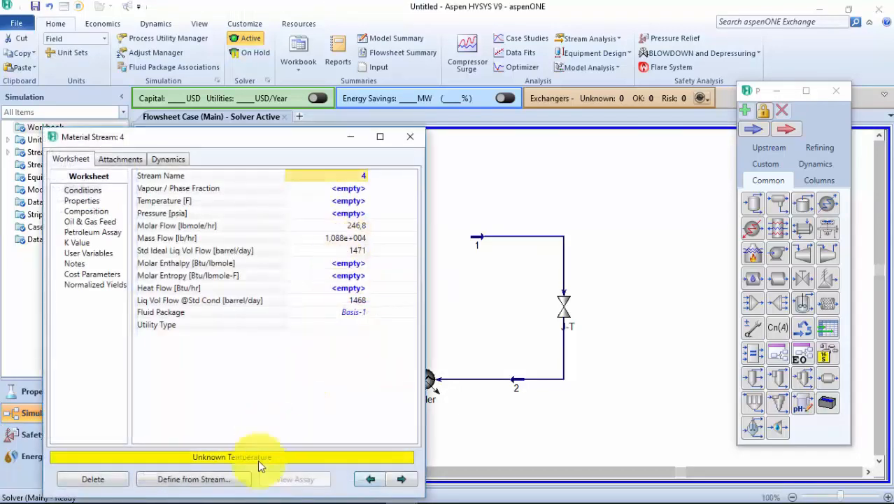
pyautogui.moveTo(292, 149); pyautogui.dragTo(404, 109)
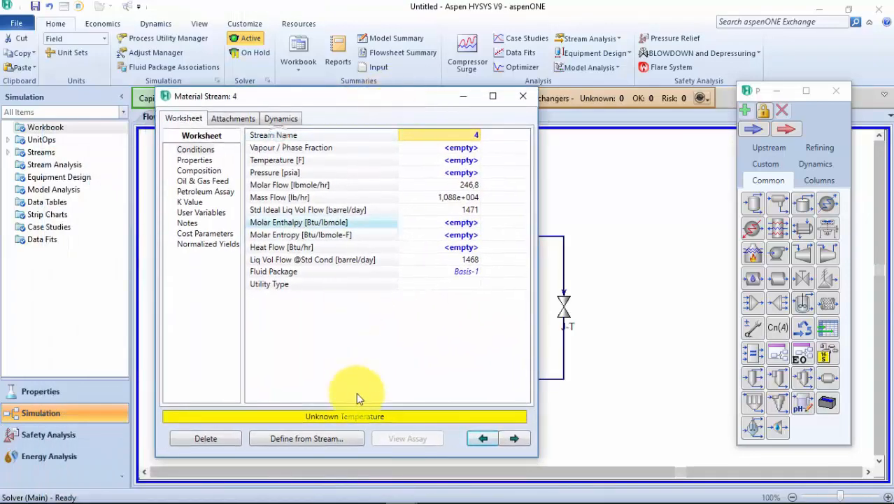
pyautogui.click(523, 96)
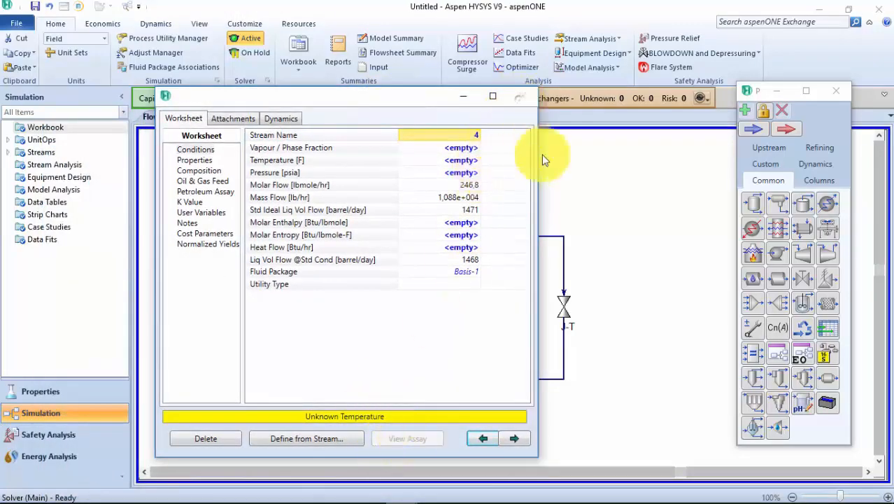
# Open the new cooler's properties and connect stream 4 as its inlet and stream 1 as its outlet
pyautogui.click(402, 240)
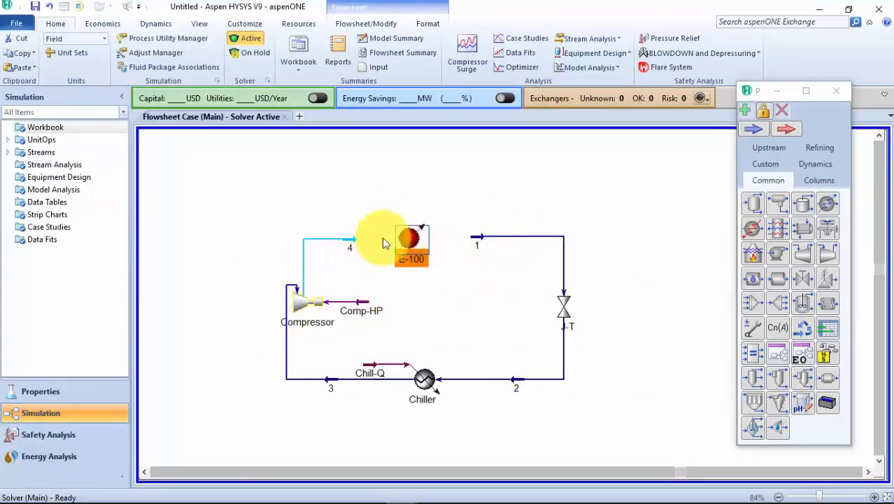
pyautogui.doubleClick(410, 239)
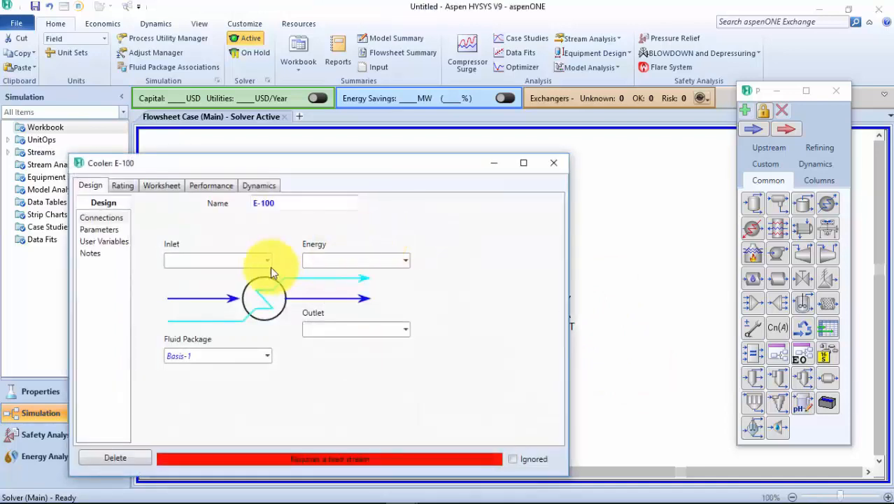
pyautogui.click(267, 261)
pyautogui.click(252, 278)
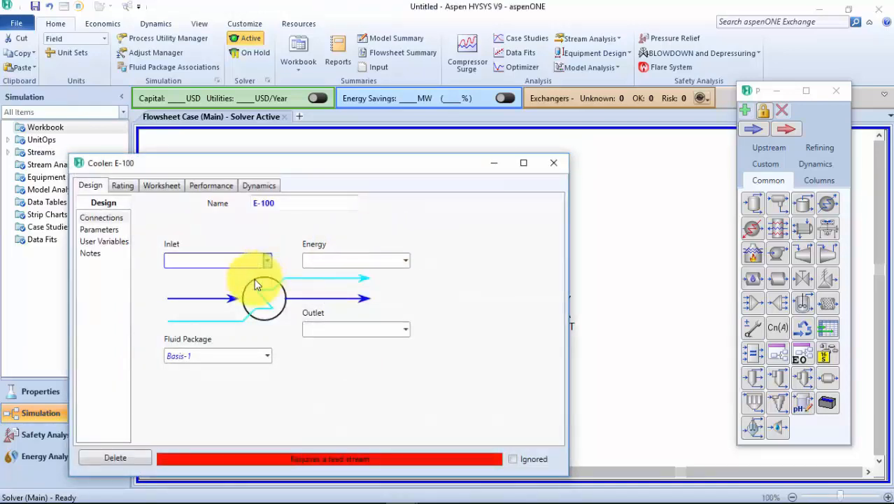
pyautogui.click(405, 329)
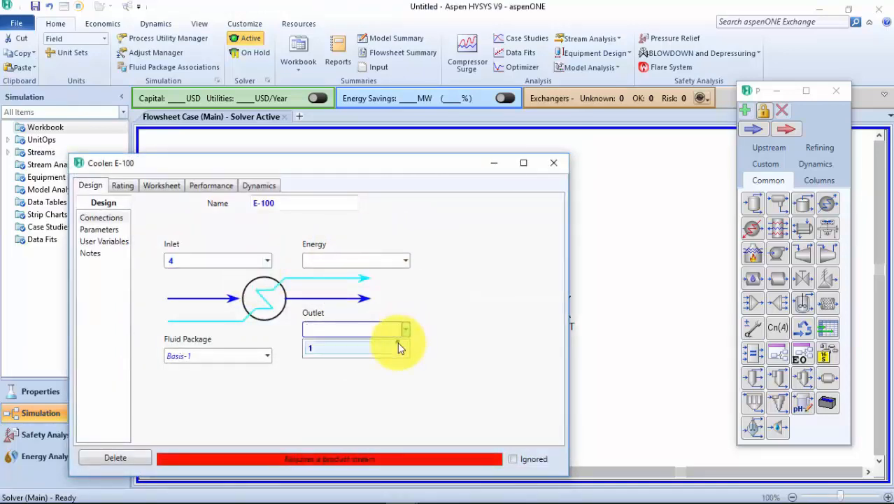
pyautogui.click(397, 348)
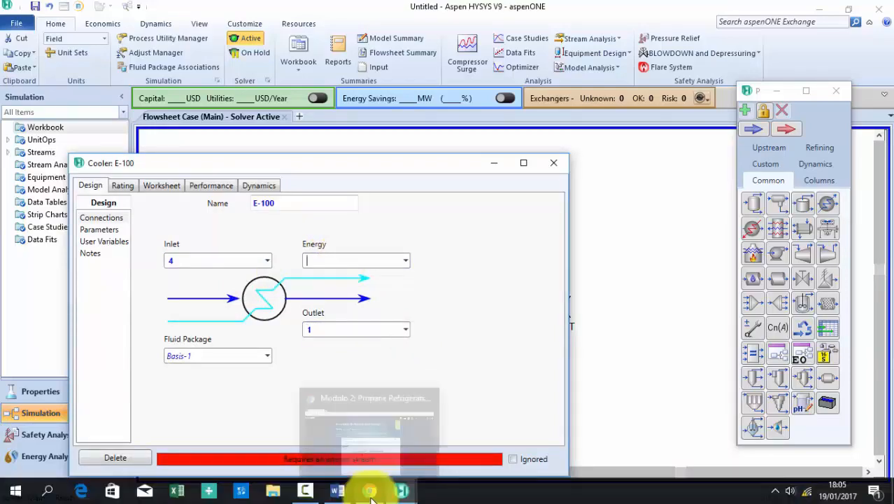
# Check the guide, add an energy stream named Cond-Q to the cooler, and rename the unit Condenser
pyautogui.click(370, 492)
pyautogui.click(370, 492)
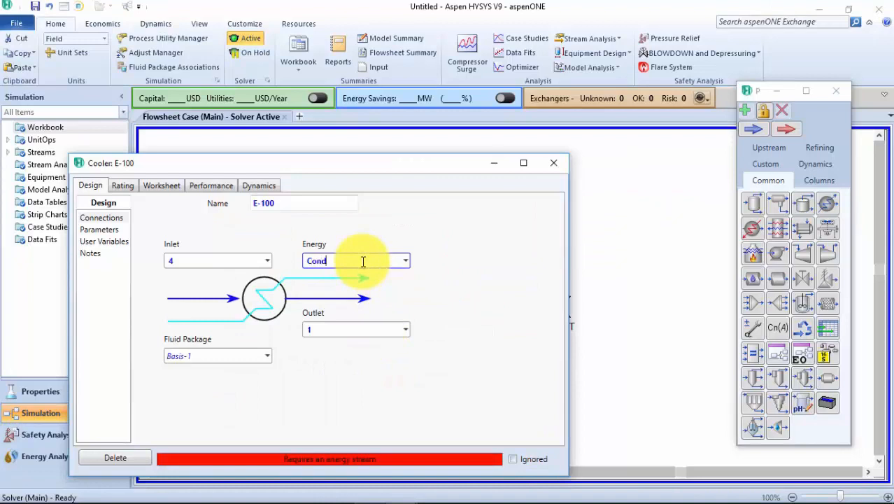
pyautogui.click(364, 262)
pyautogui.write('Cond-Q')
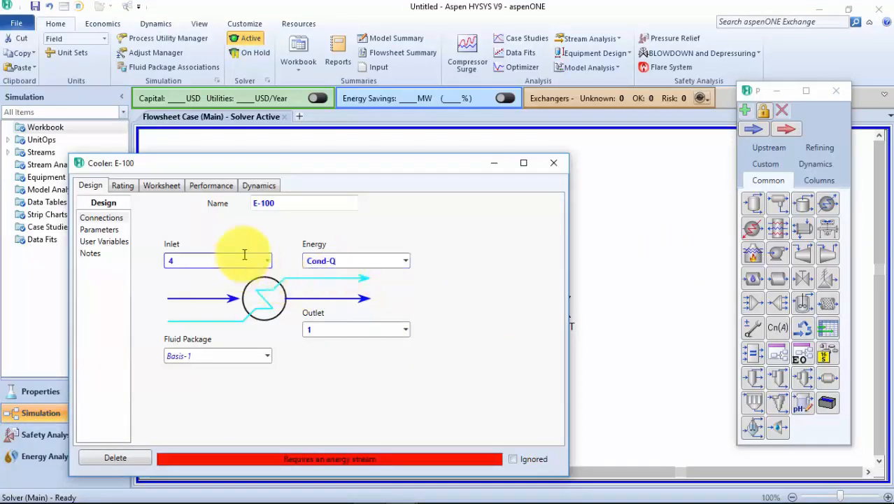
pyautogui.click(273, 202)
pyautogui.press('BackSpace')
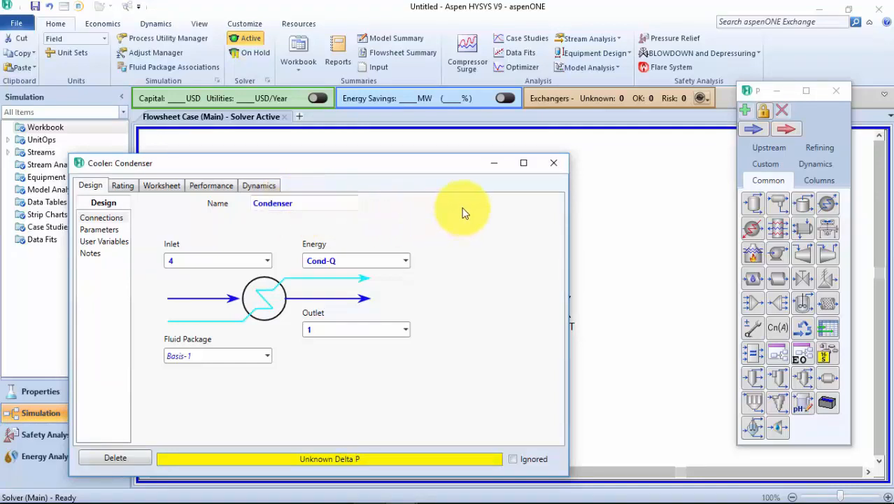
pyautogui.moveTo(420, 162); pyautogui.dragTo(512, 125)
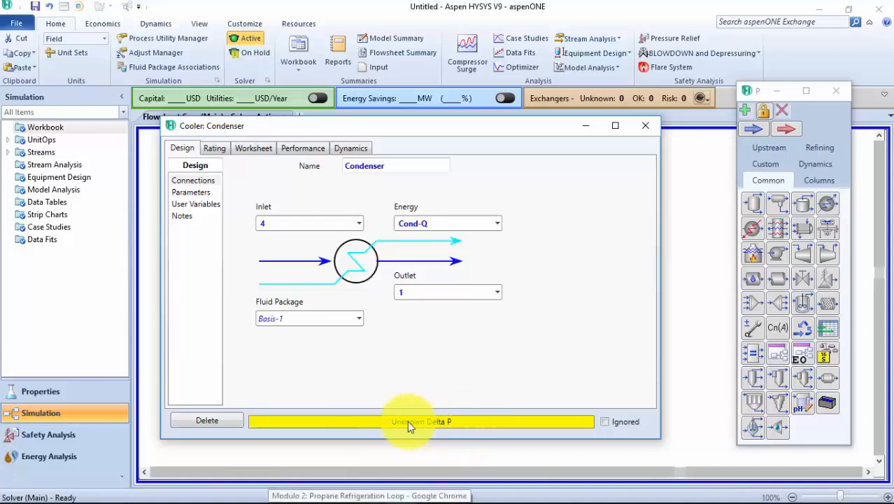
# Consult the guide's next slide, set the Condenser's Delta P to 5 psi, and close its properties
pyautogui.click(370, 490)
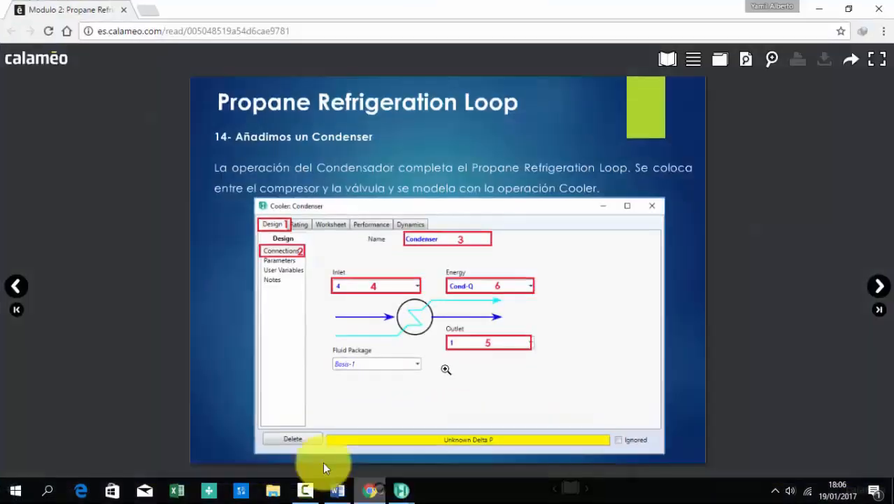
pyautogui.click(880, 284)
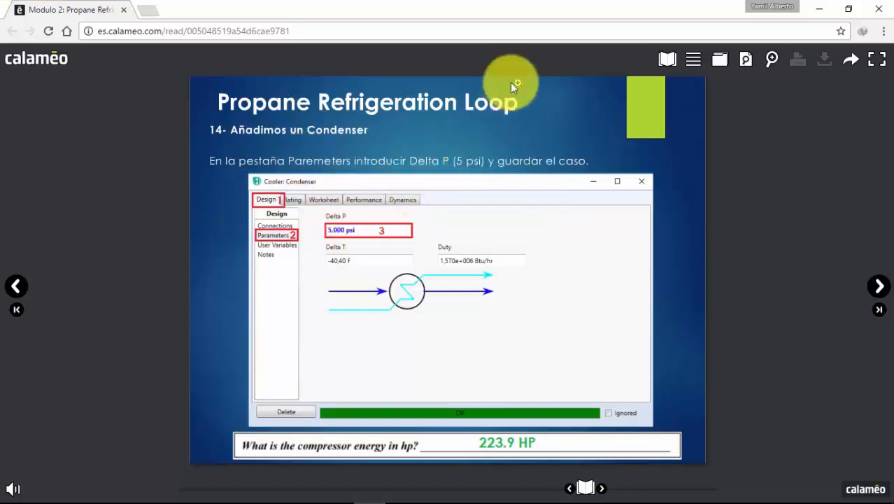
pyautogui.moveTo(406, 490)
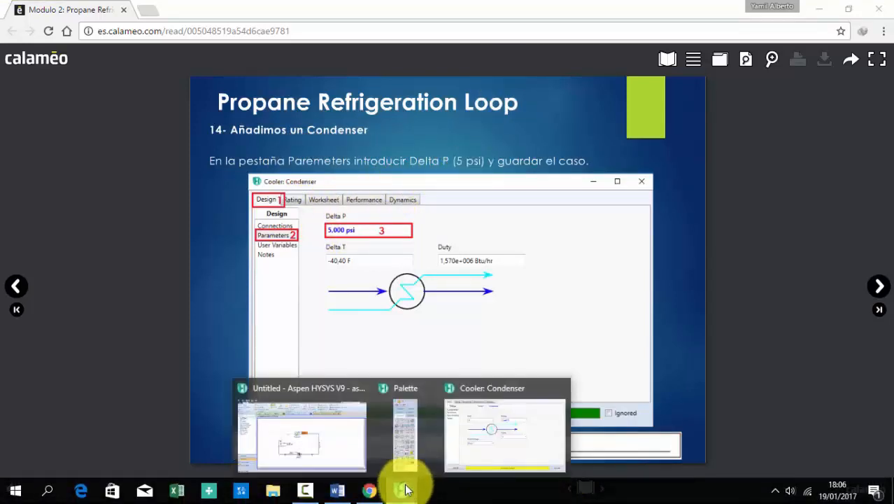
pyautogui.click(360, 437)
pyautogui.click(209, 197)
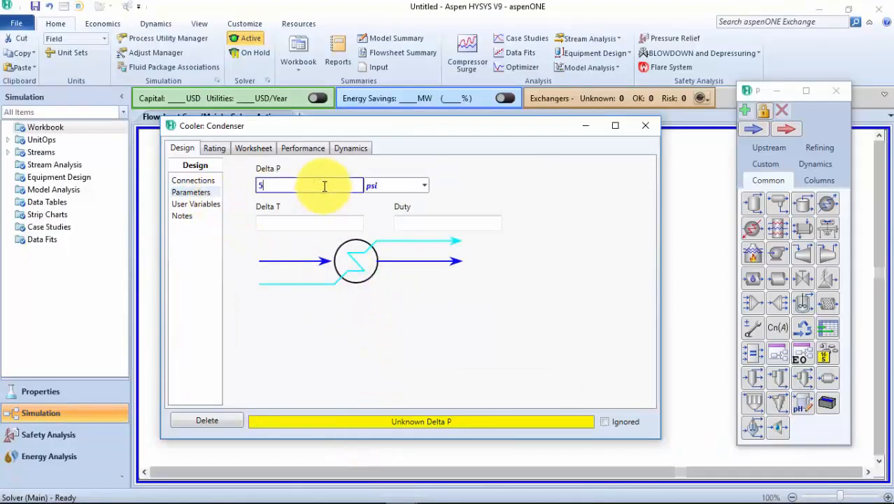
pyautogui.click(557, 313)
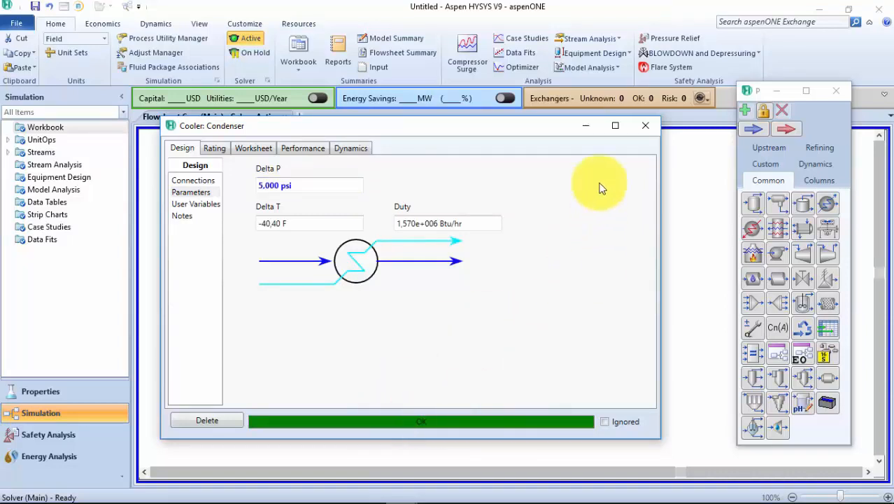
pyautogui.click(644, 127)
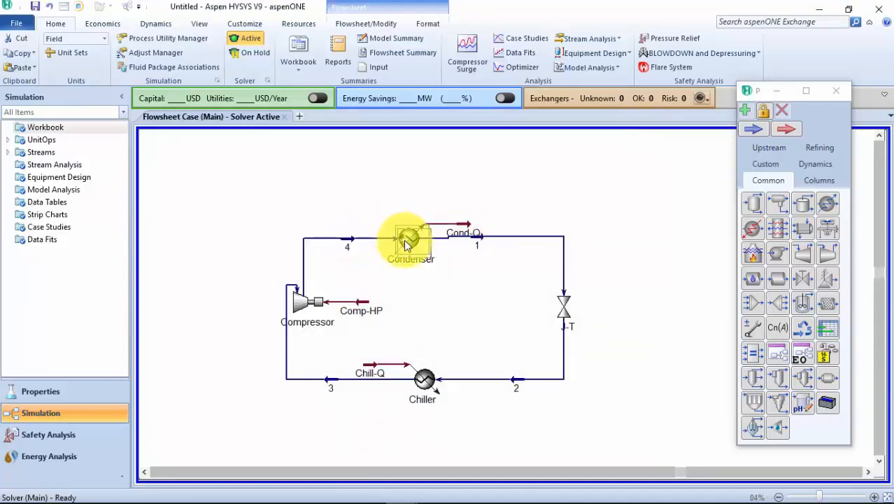
# Tidy the flowsheet by routing stream 3's line farther outside the Compressor and aligning the Chiller below the Condenser, and close the unit palette
pyautogui.moveTo(499, 246)
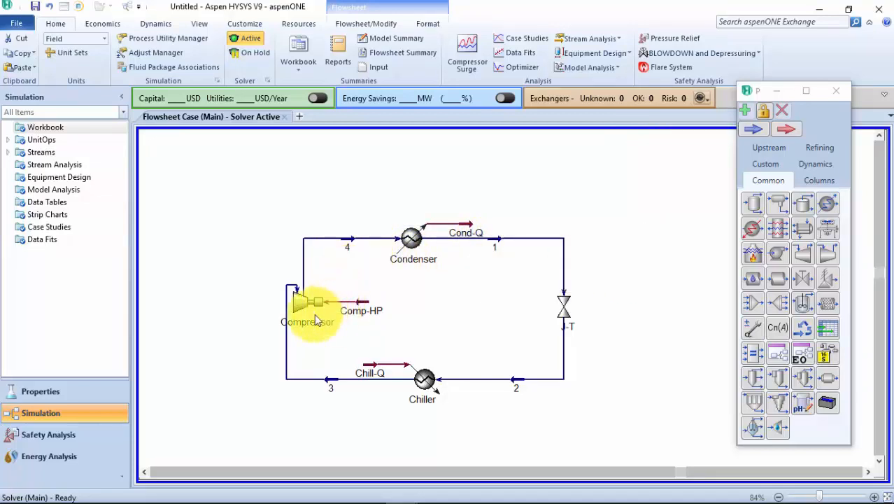
pyautogui.moveTo(297, 311)
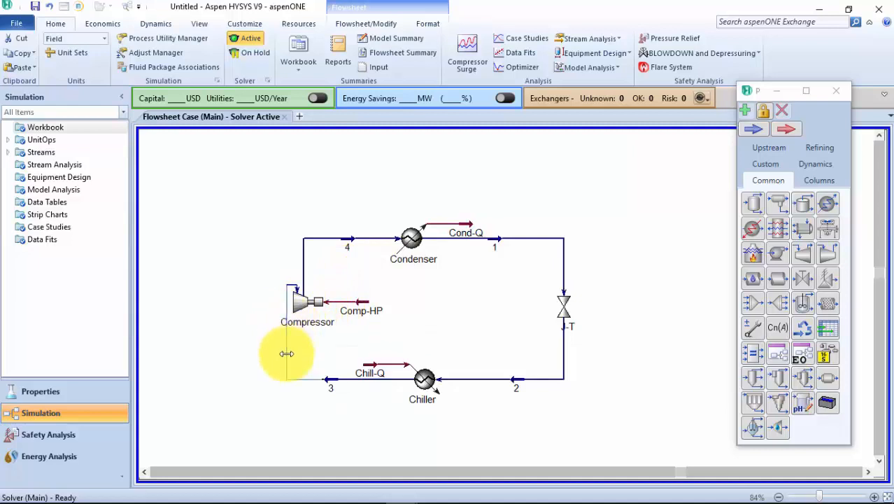
pyautogui.moveTo(285, 356); pyautogui.dragTo(264, 355)
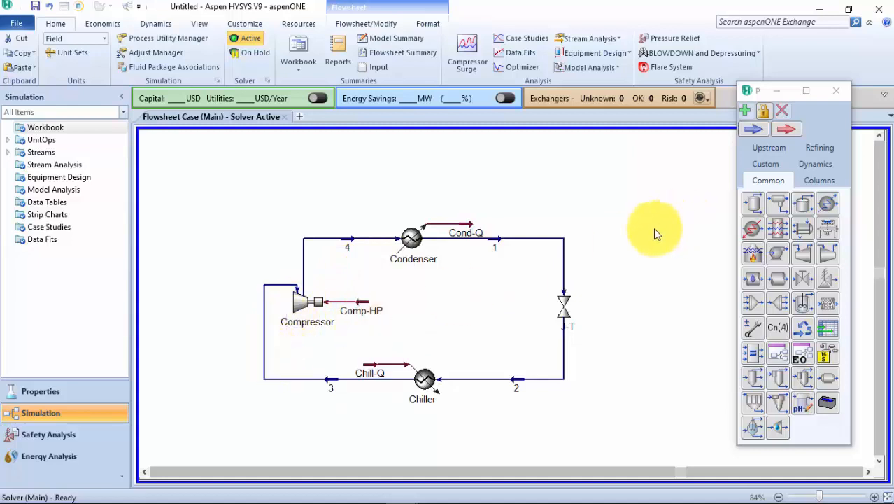
pyautogui.moveTo(424, 379); pyautogui.dragTo(411, 379)
pyautogui.click(485, 341)
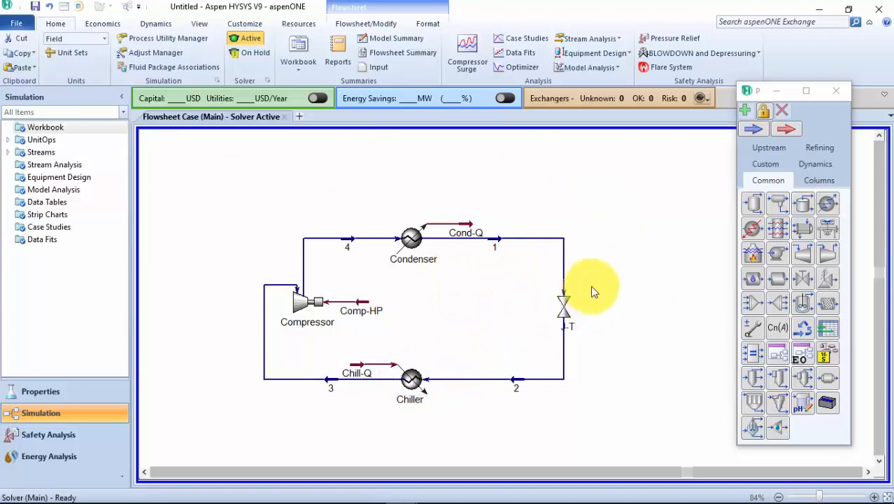
pyautogui.click(831, 93)
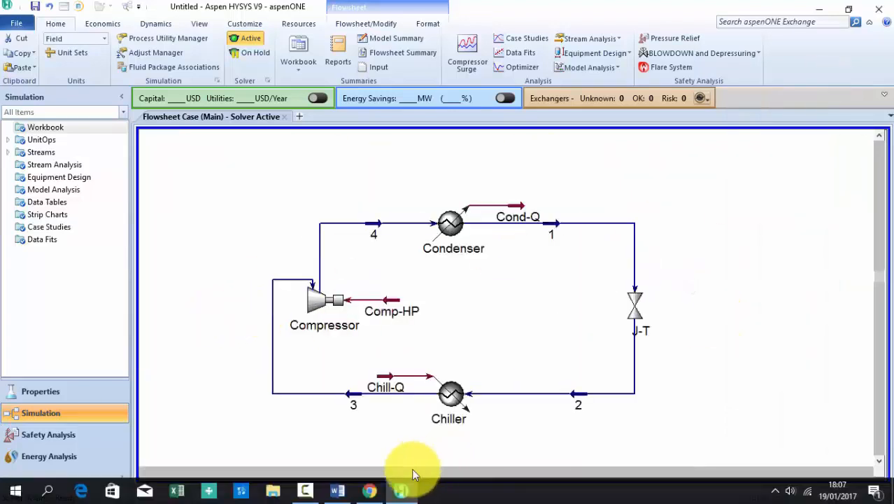
# Check the guide's compressor energy question and look up the duty in the Compressor's design parameters
pyautogui.click(369, 488)
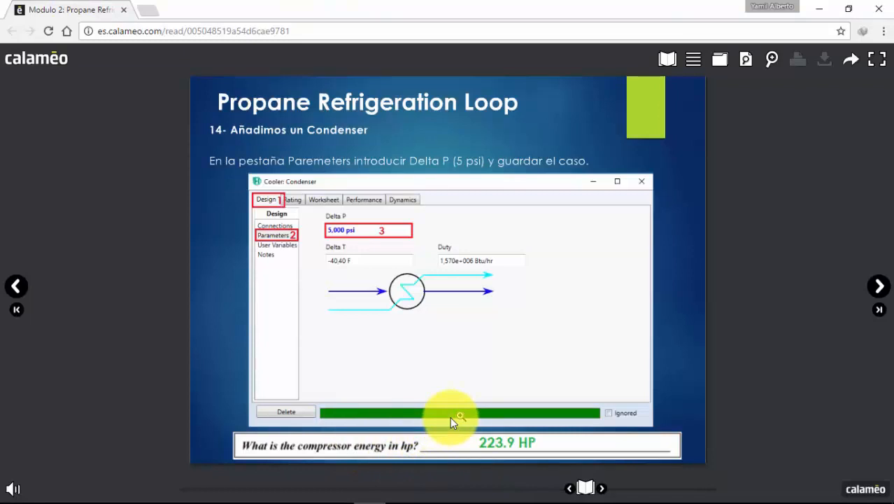
pyautogui.click(407, 493)
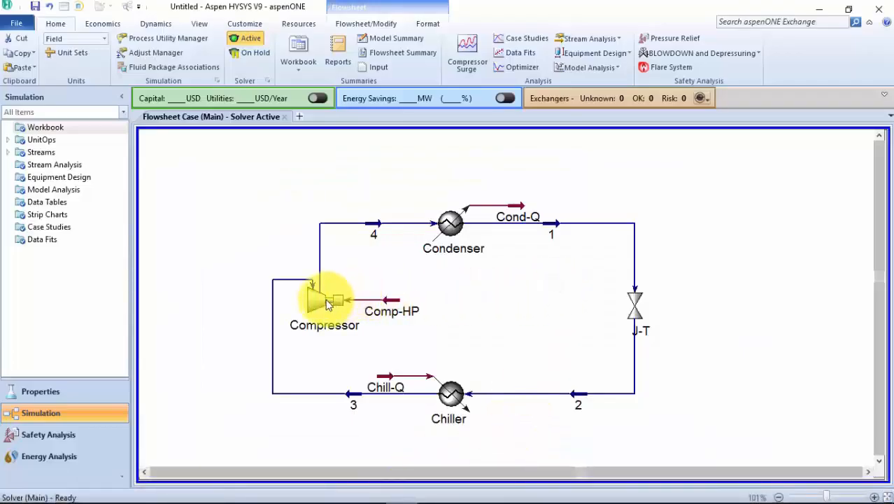
pyautogui.doubleClick(324, 299)
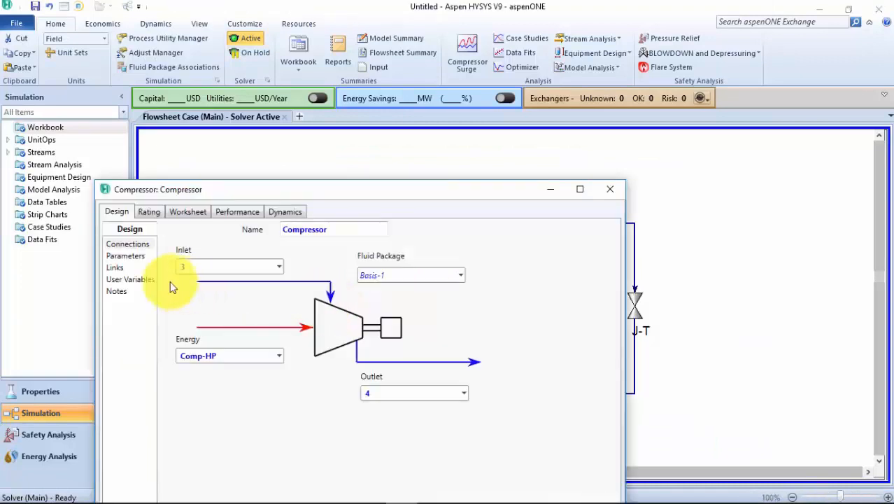
pyautogui.click(125, 255)
pyautogui.moveTo(304, 192); pyautogui.dragTo(380, 109)
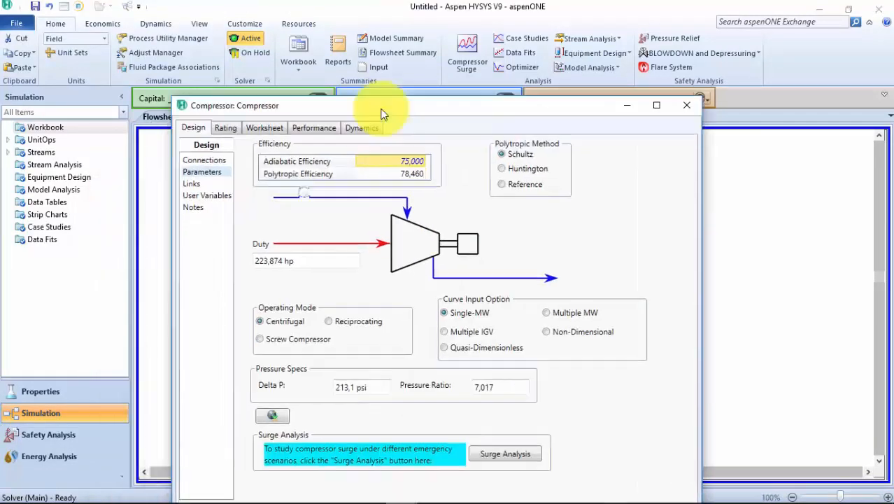
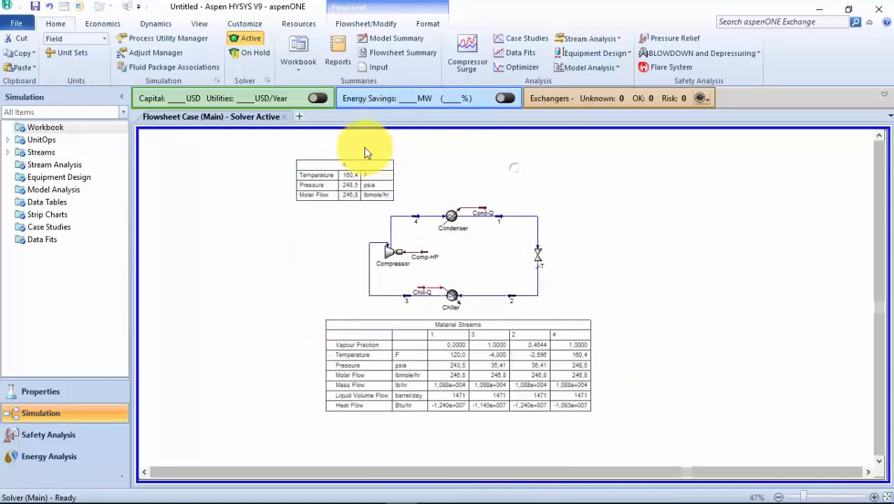
# Examine the stream 4 table and the Material Streams table on the flowsheet, and open the settings of the stream 4 table
pyautogui.scroll(2, 365, 151)
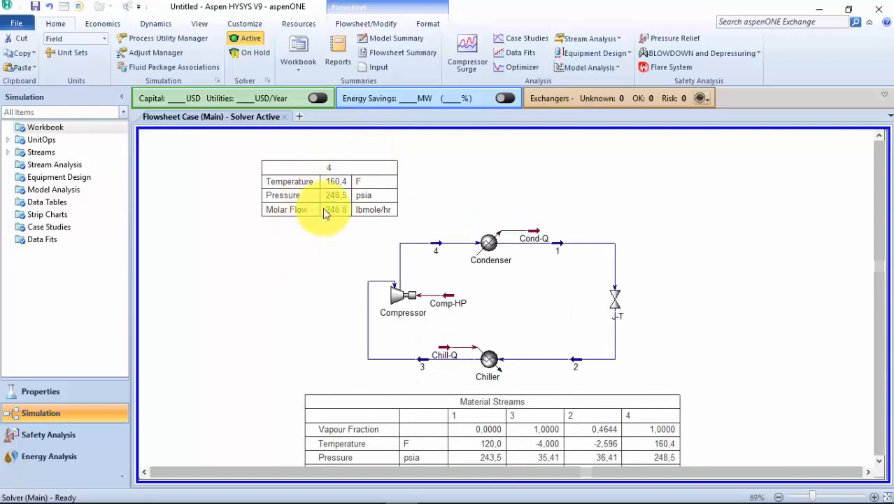
pyautogui.scroll(-1, 324, 208)
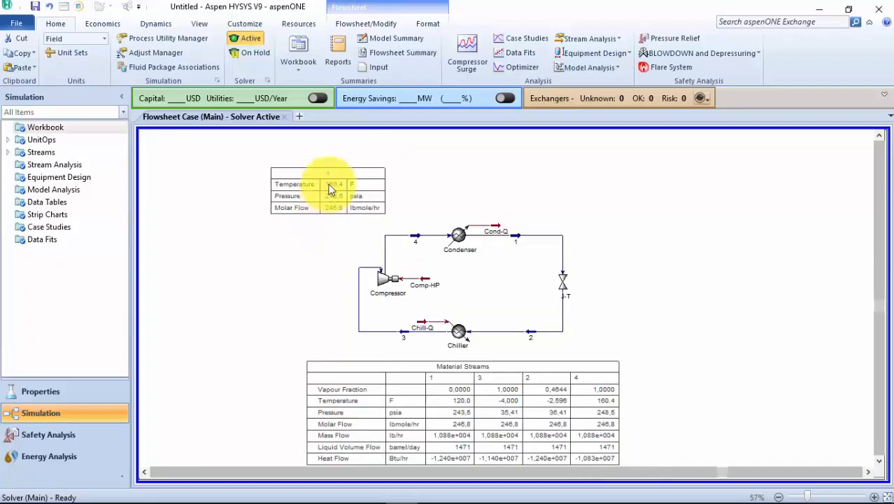
pyautogui.scroll(-1, 329, 193)
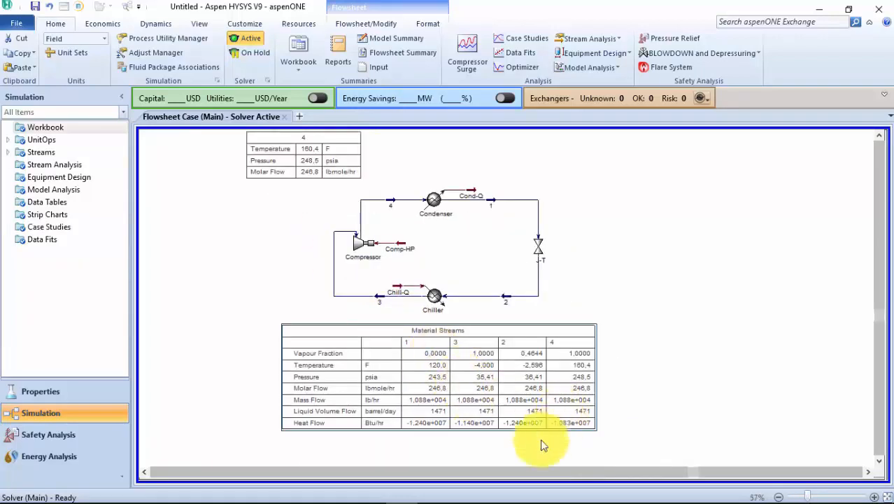
pyautogui.scroll(1, 484, 455)
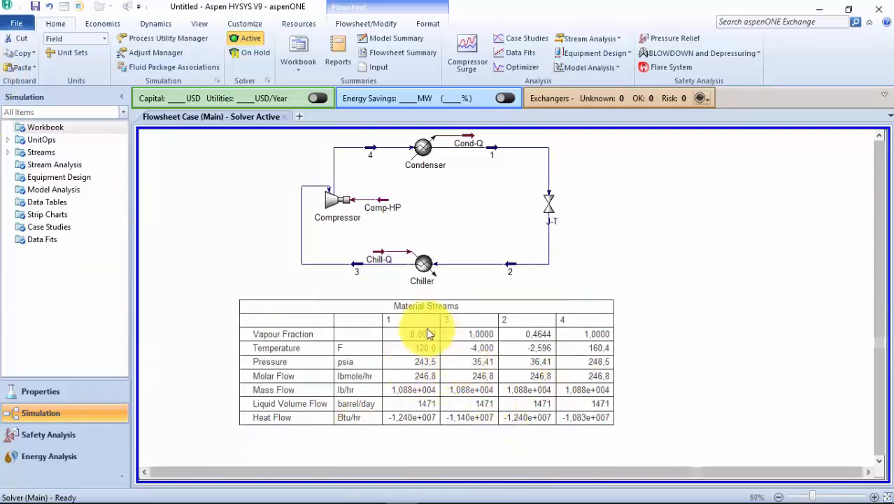
pyautogui.scroll(-1, 482, 424)
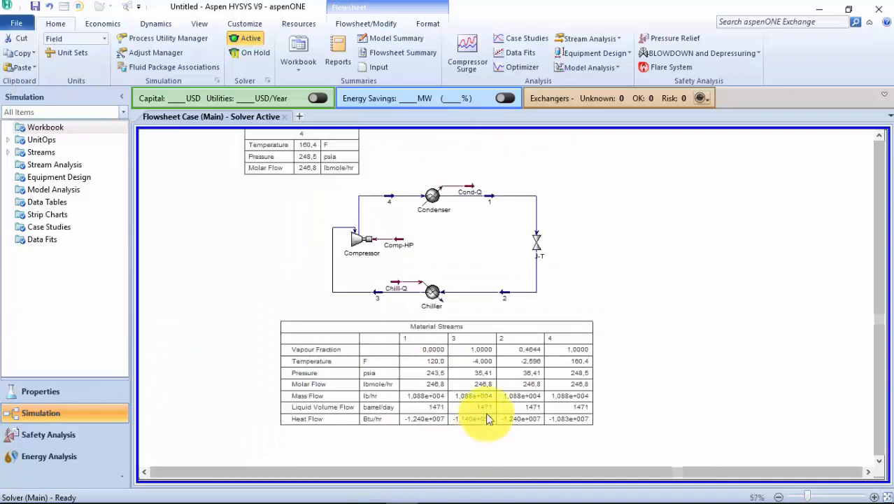
pyautogui.scroll(-1, 487, 414)
pyautogui.scroll(1, 381, 210)
pyautogui.moveTo(364, 203); pyautogui.dragTo(361, 208)
pyautogui.click(411, 184)
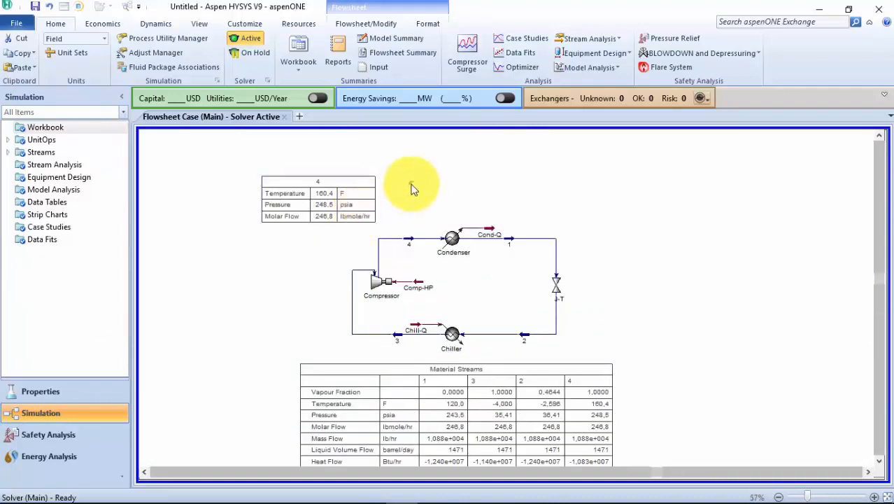
pyautogui.doubleClick(352, 199)
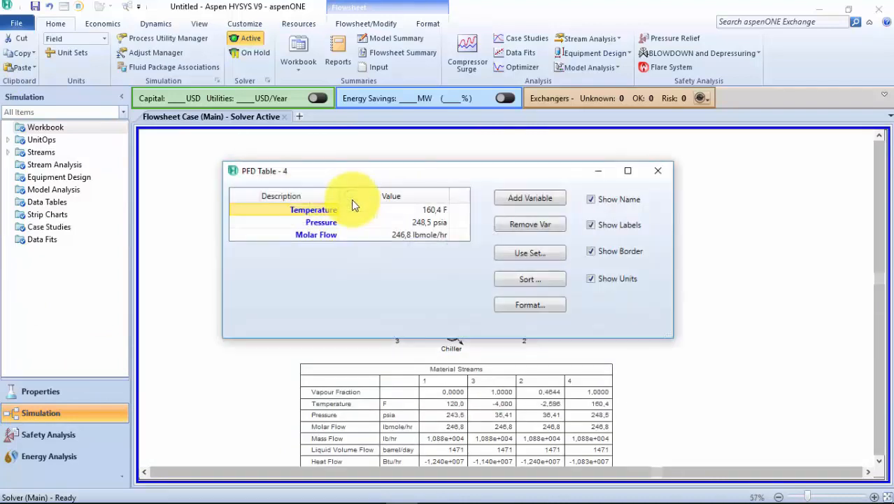
# Add the Vapour Fraction variable to the stream 4 table and close the table's settings
pyautogui.click(552, 205)
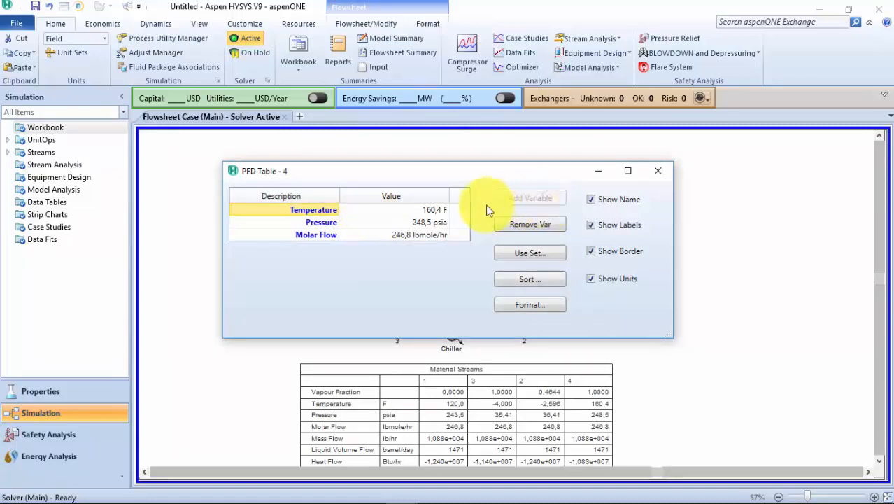
pyautogui.moveTo(404, 187); pyautogui.dragTo(406, 335)
pyautogui.click(373, 278)
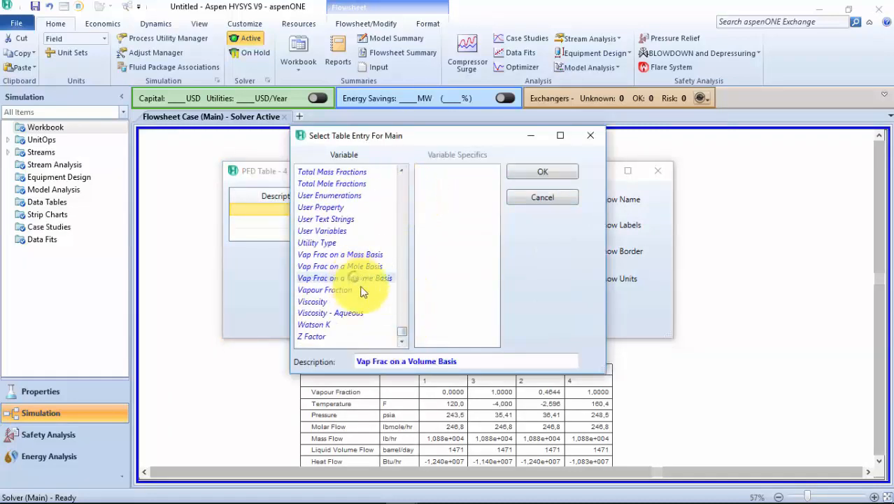
pyautogui.click(344, 293)
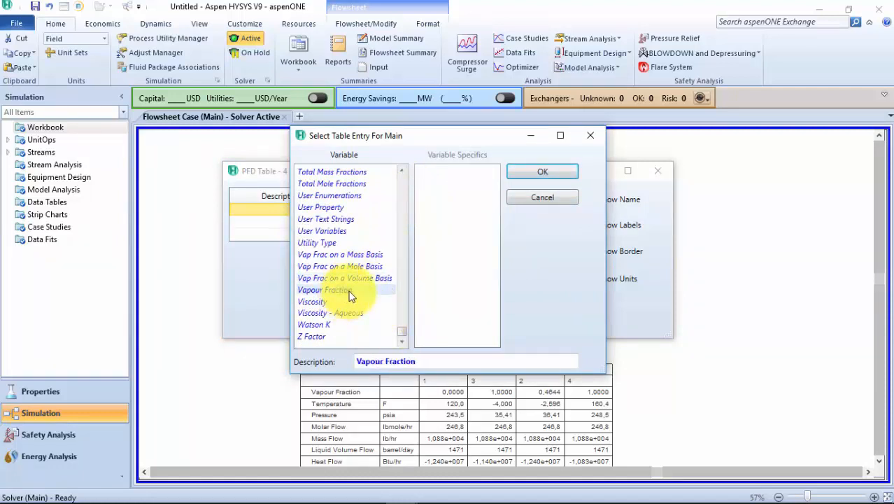
pyautogui.click(524, 177)
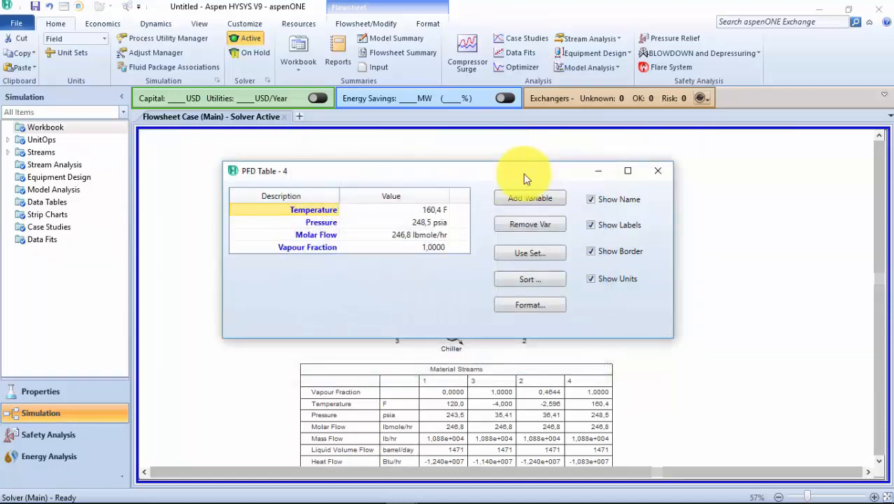
pyautogui.click(657, 172)
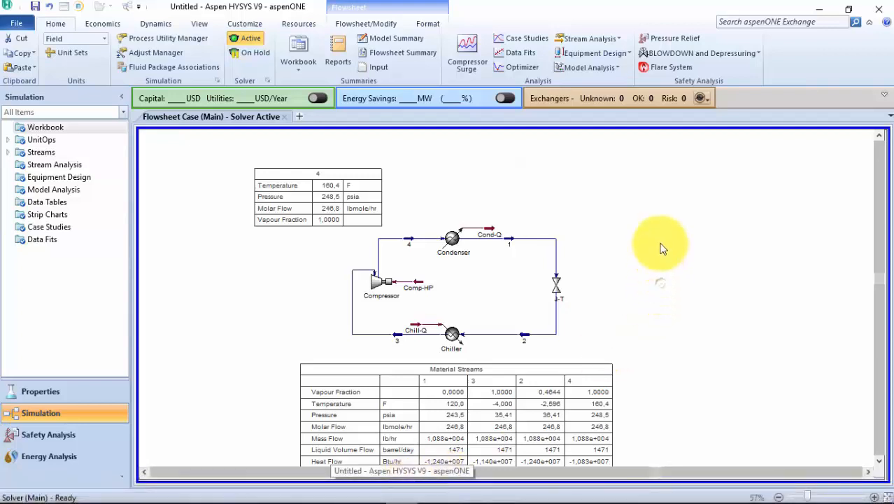
# Switch to the slide guide in the browser, consult its next slide on PFD manipulation, and return to Aspen HYSYS
pyautogui.click(392, 493)
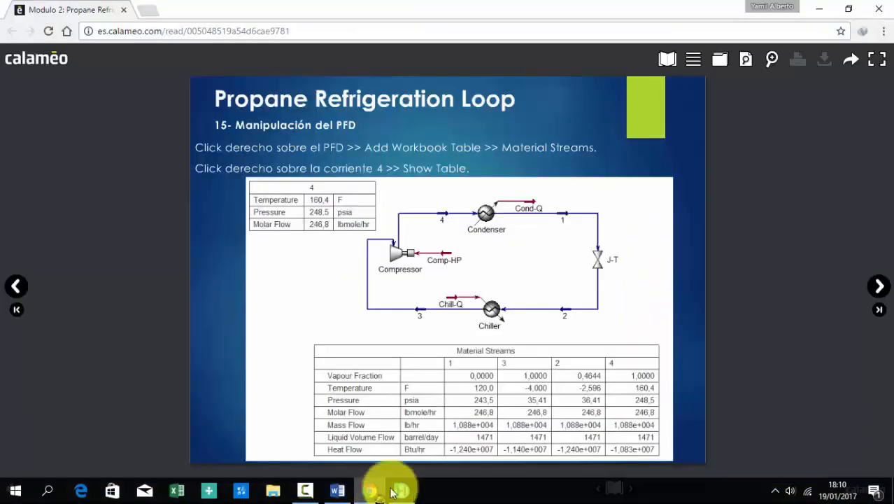
pyautogui.click(878, 286)
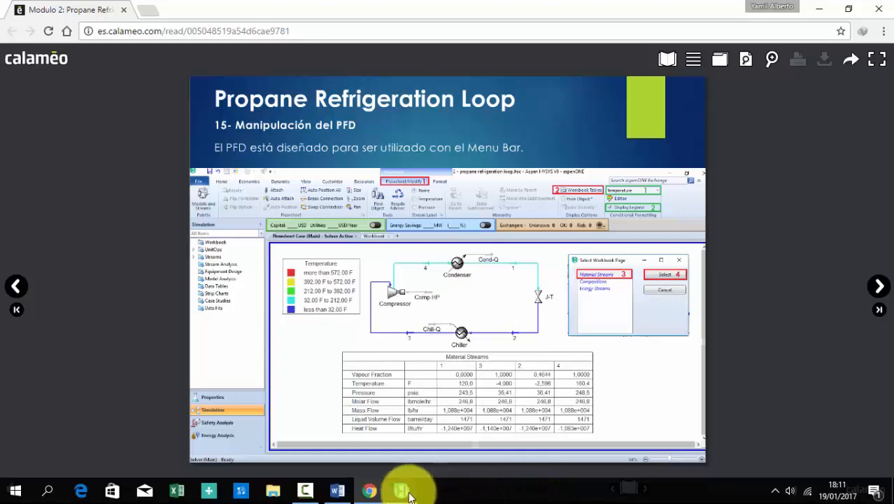
pyautogui.click(405, 492)
# Delete the stream 4 table and the Material Streams table from the flowsheet
pyautogui.click(286, 180)
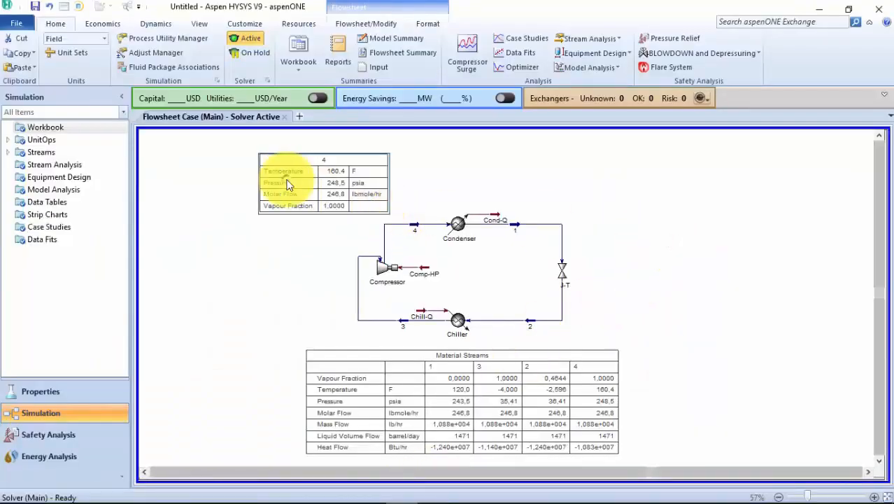
pyautogui.press('Delete')
pyautogui.click(362, 423)
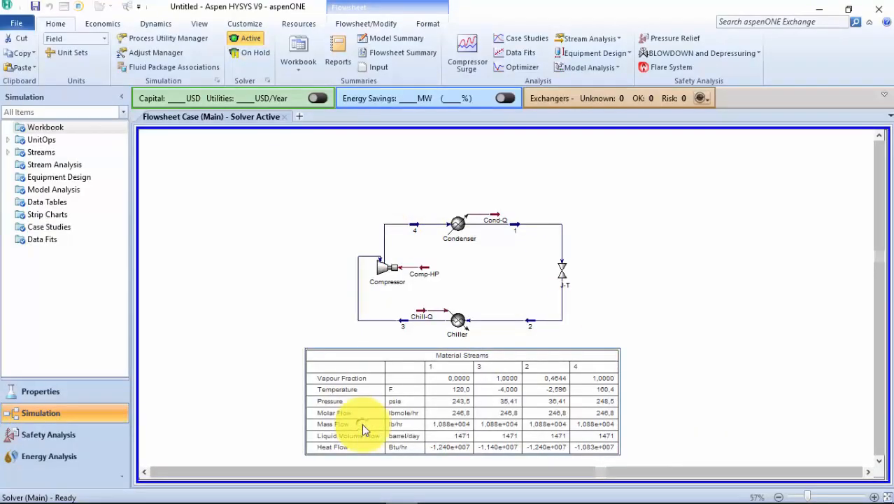
pyautogui.press('Delete')
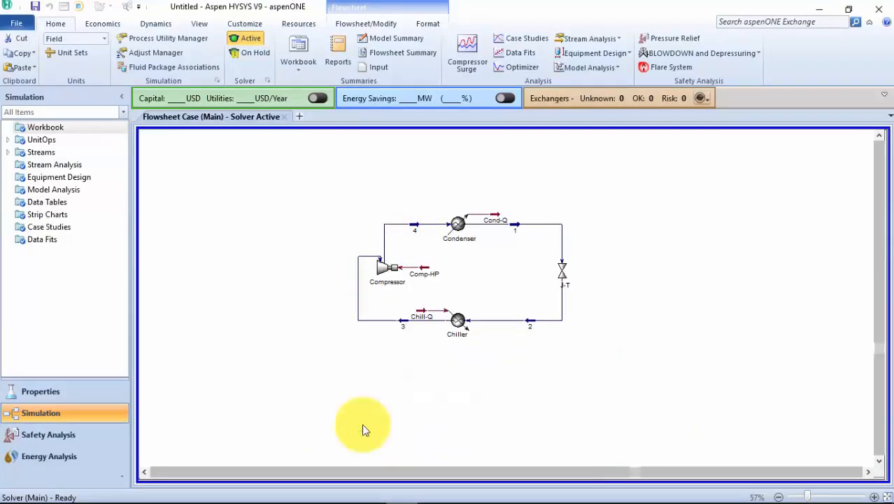
# Insert a workbook table of the Material Streams page and place it below the Chiller
pyautogui.click(361, 27)
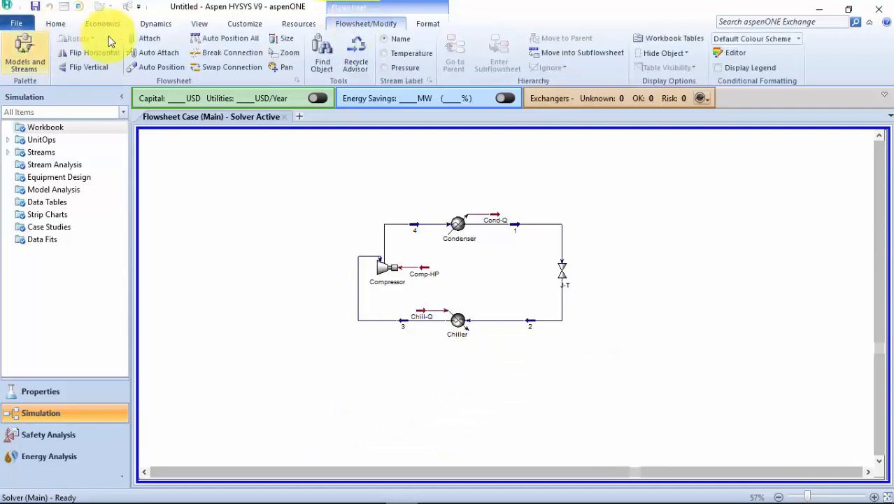
pyautogui.click(664, 45)
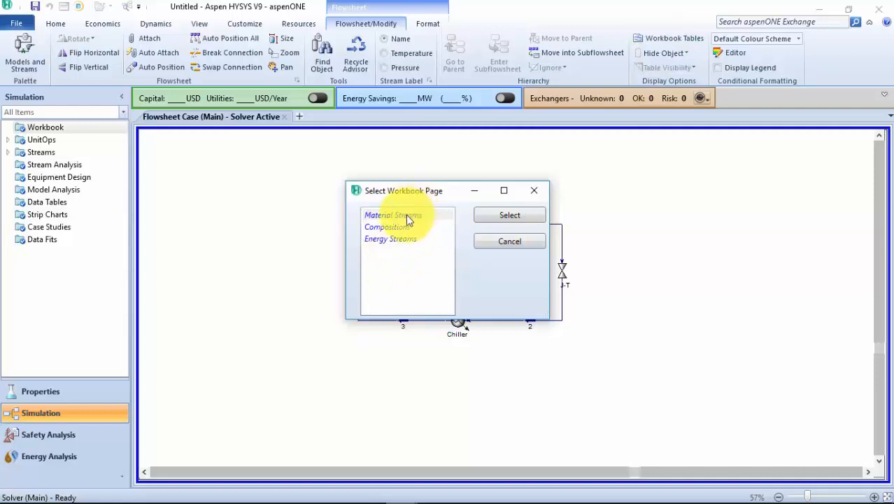
pyautogui.click(410, 218)
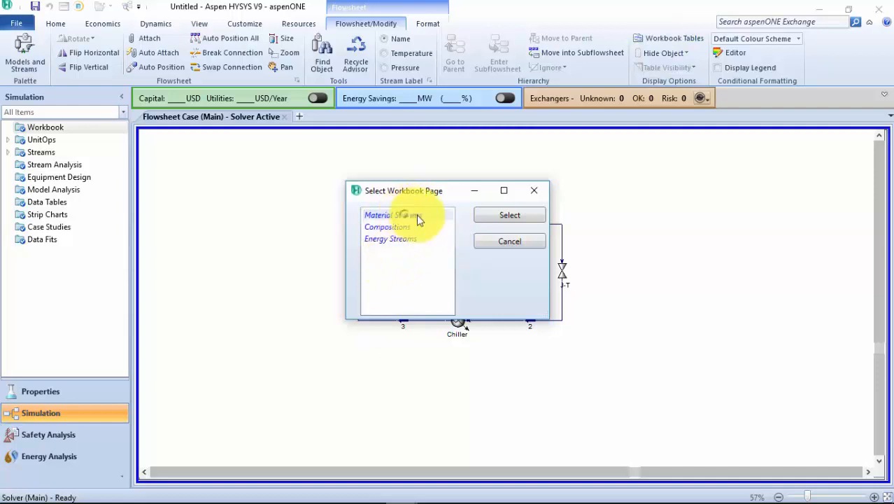
pyautogui.click(489, 218)
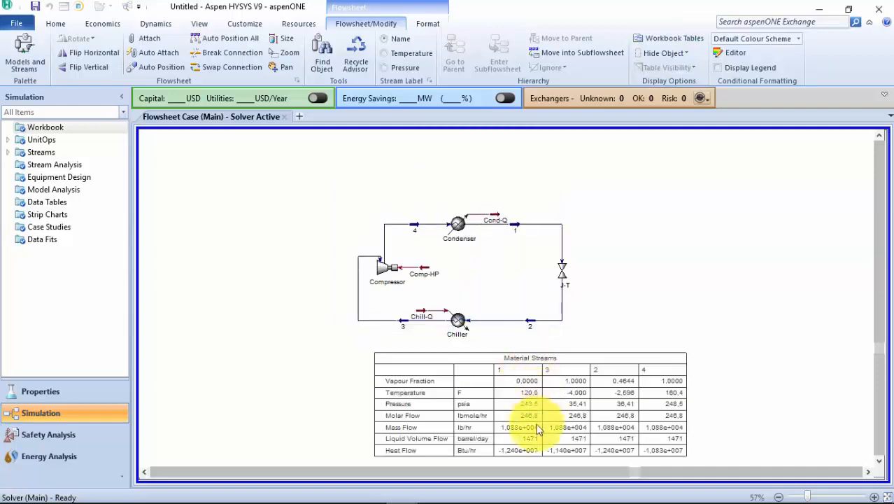
pyautogui.click(695, 336)
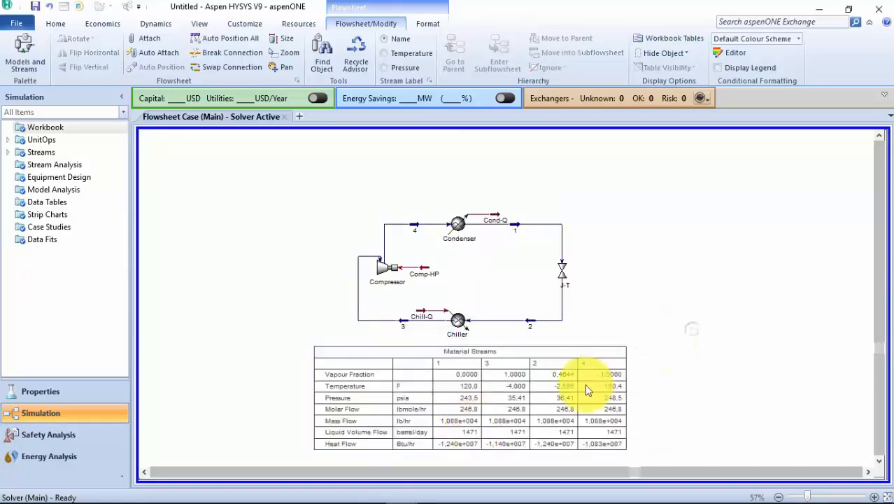
# Review the workbook pages offered for flowsheet tables without adding one, and recheck the guide's PFD manipulation slide
pyautogui.click(656, 40)
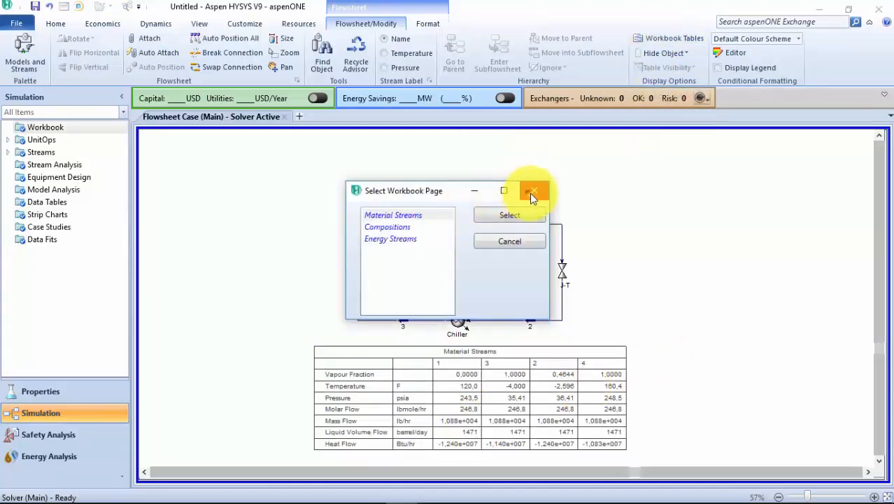
pyautogui.click(532, 193)
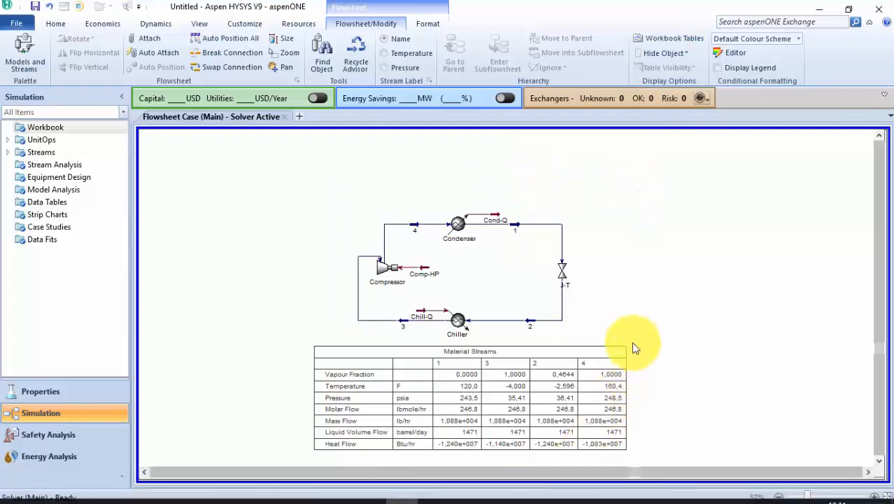
pyautogui.click(363, 494)
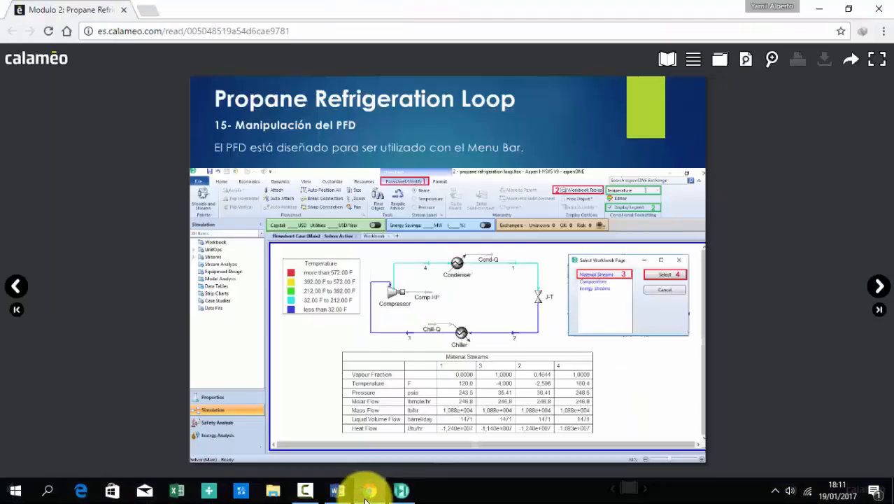
pyautogui.click(369, 492)
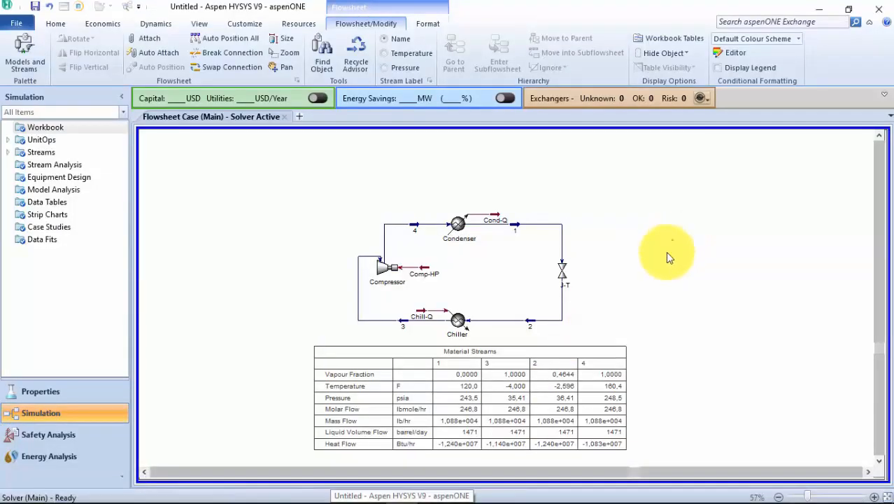
# Nudge the Material Streams table under the loop, then apply the Temperature colour scheme to the flowsheet and display its legend
pyautogui.moveTo(572, 397); pyautogui.dragTo(568, 398)
pyautogui.click(666, 280)
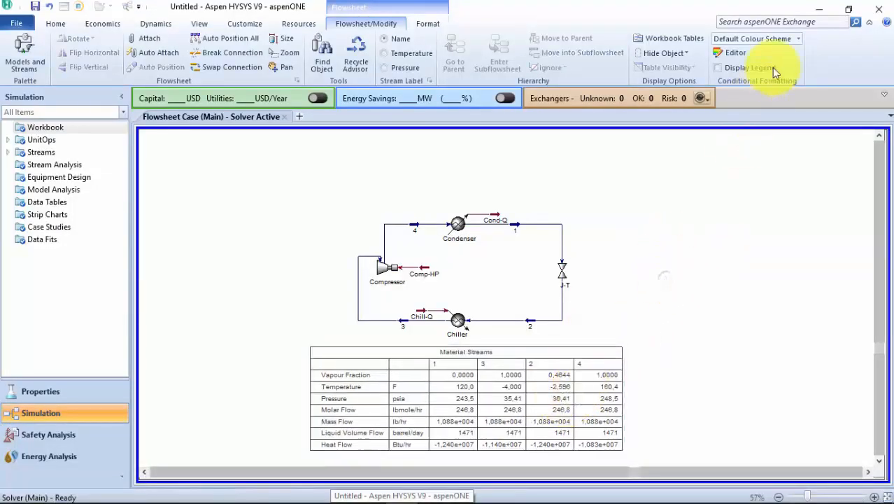
pyautogui.click(800, 39)
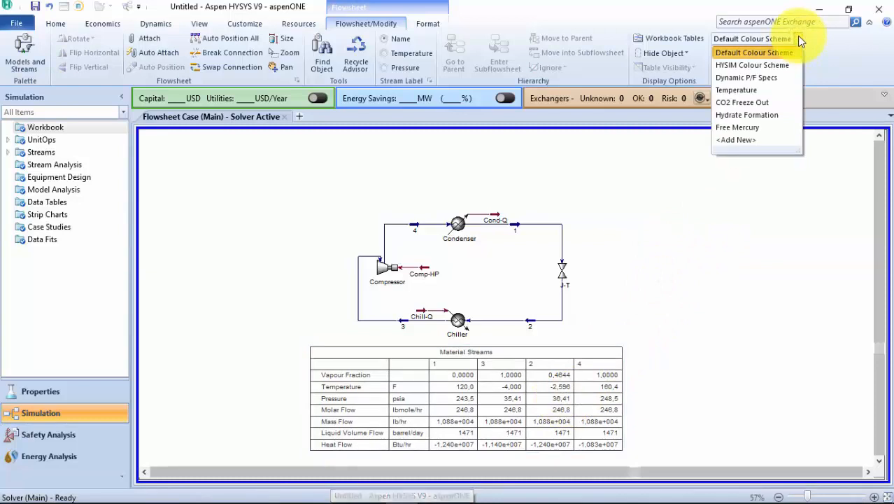
pyautogui.click(782, 89)
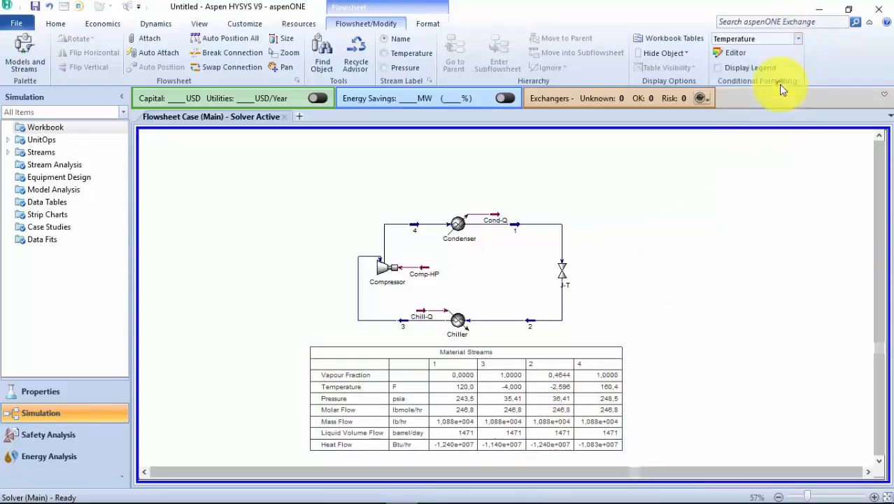
pyautogui.click(718, 67)
# Reposition the Temperature legend beside the J-T valve, outside the refrigeration loop
pyautogui.scroll(1, 675, 311)
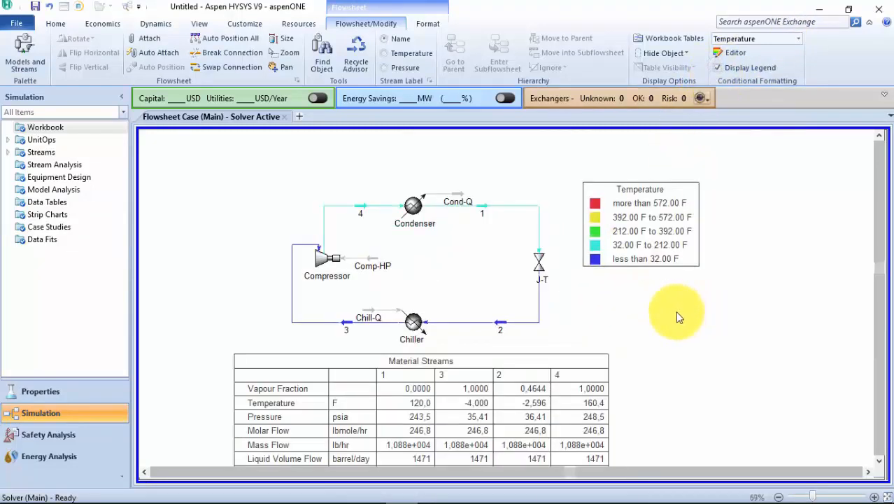
pyautogui.moveTo(663, 239); pyautogui.dragTo(685, 270)
pyautogui.click(770, 297)
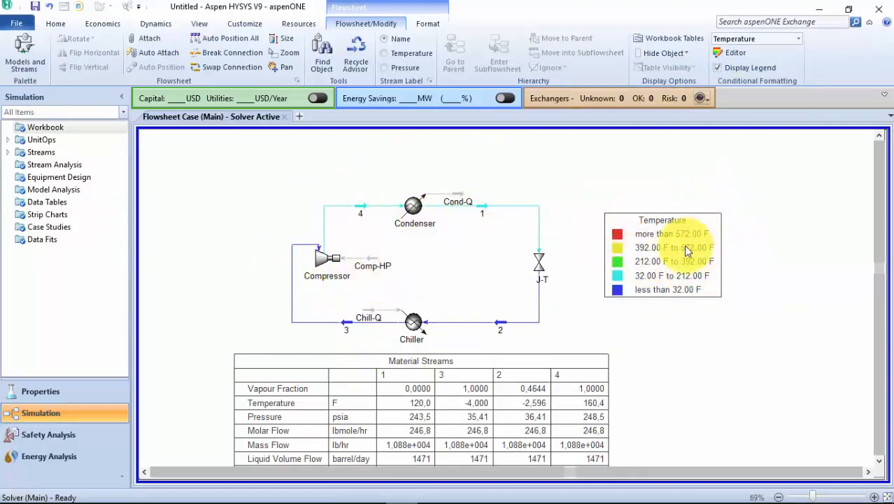
pyautogui.moveTo(680, 247); pyautogui.dragTo(676, 245)
pyautogui.click(755, 260)
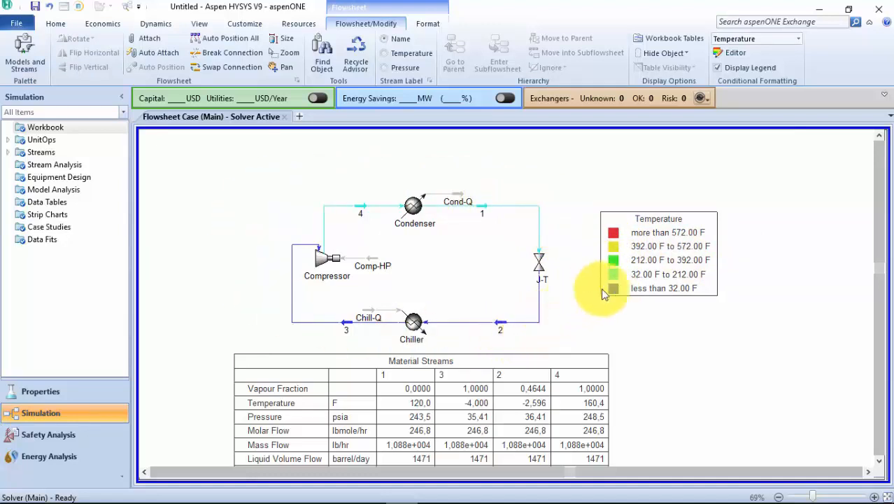
# Examine the stream colours around the loop against the ranges in the Temperature legend
pyautogui.moveTo(537, 289)
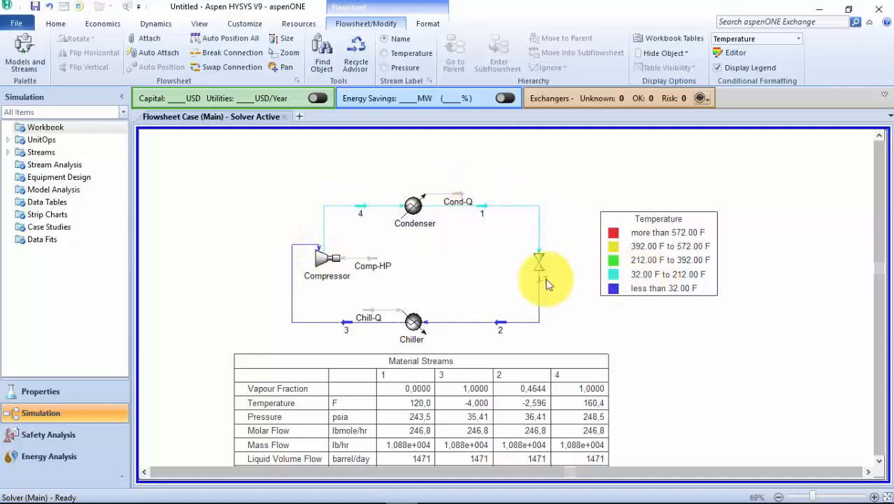
pyautogui.scroll(2, 755, 278)
pyautogui.scroll(1, 754, 279)
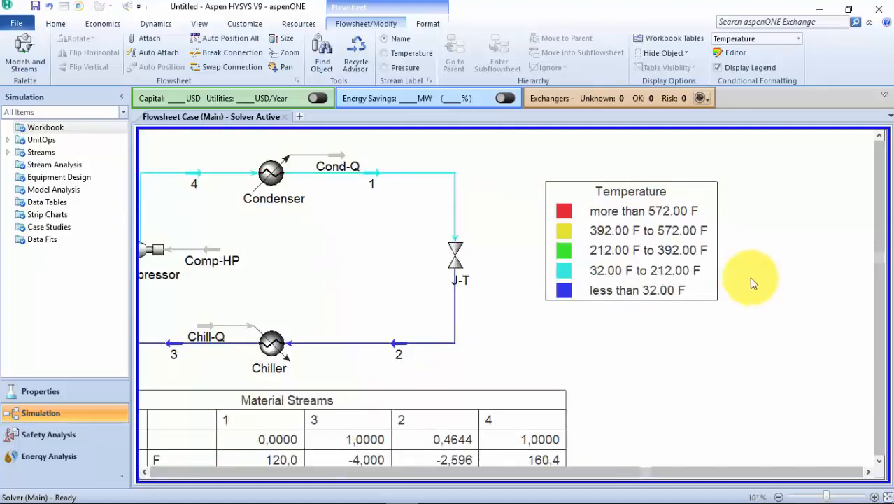
pyautogui.scroll(-2, 751, 295)
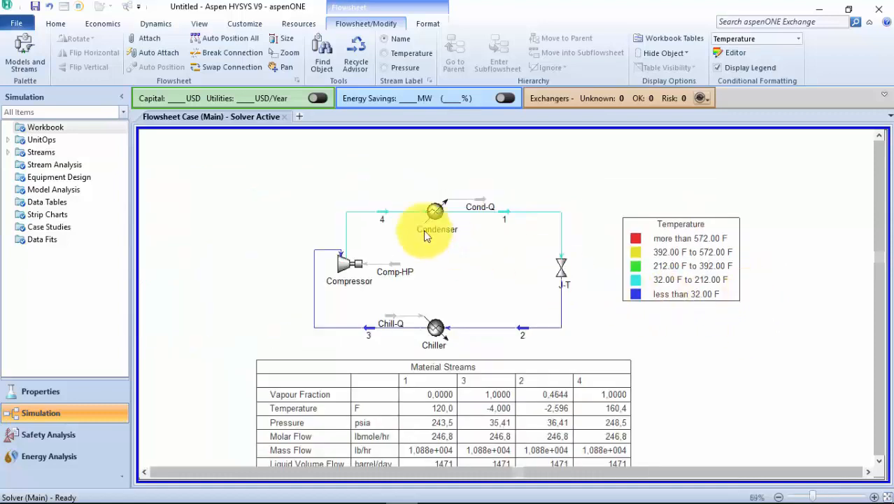
pyautogui.scroll(-1, 307, 237)
pyautogui.scroll(1, 265, 270)
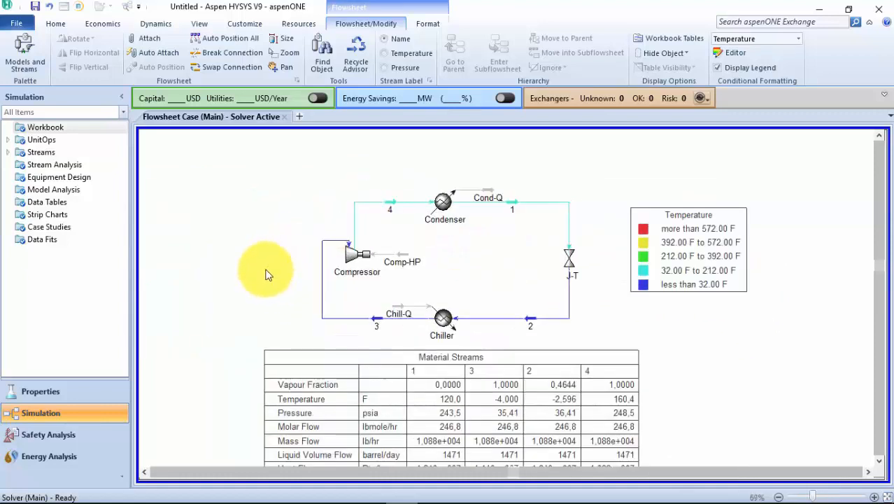
pyautogui.scroll(-1, 392, 228)
pyautogui.scroll(1, 280, 283)
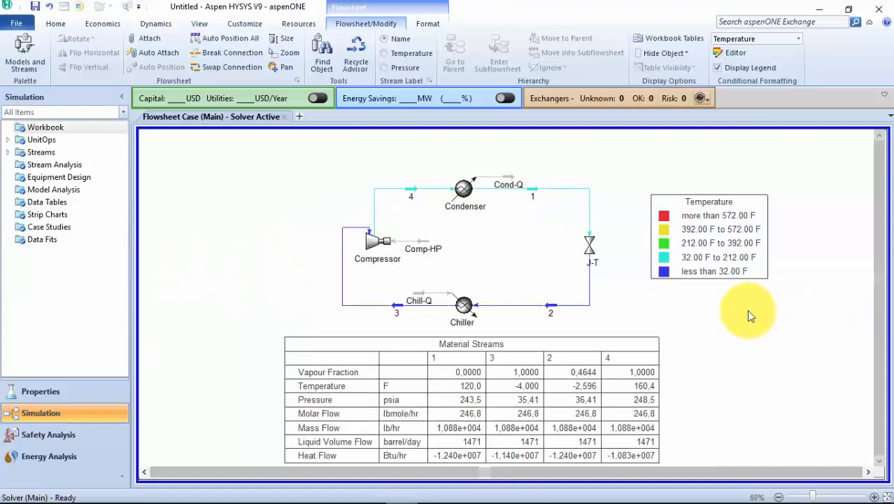
# Add a new conditional formatting scheme based on Vapour Fraction and accept its default five colour ranges
pyautogui.click(797, 40)
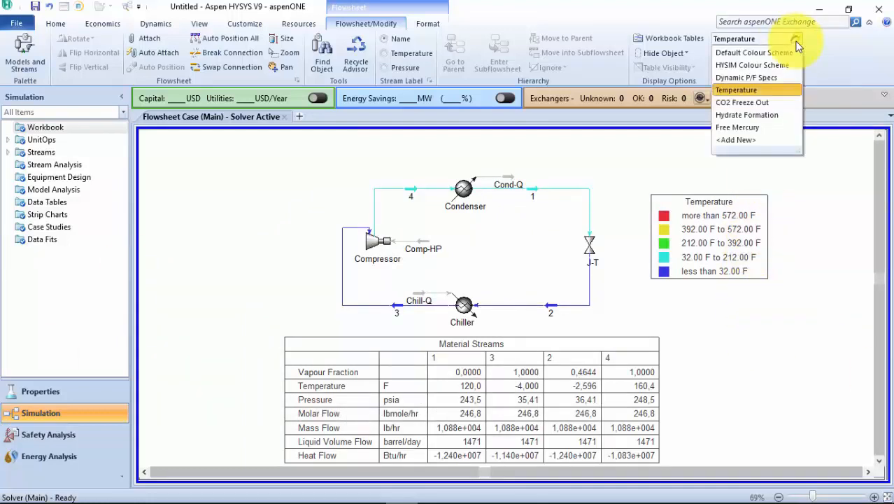
pyautogui.click(761, 138)
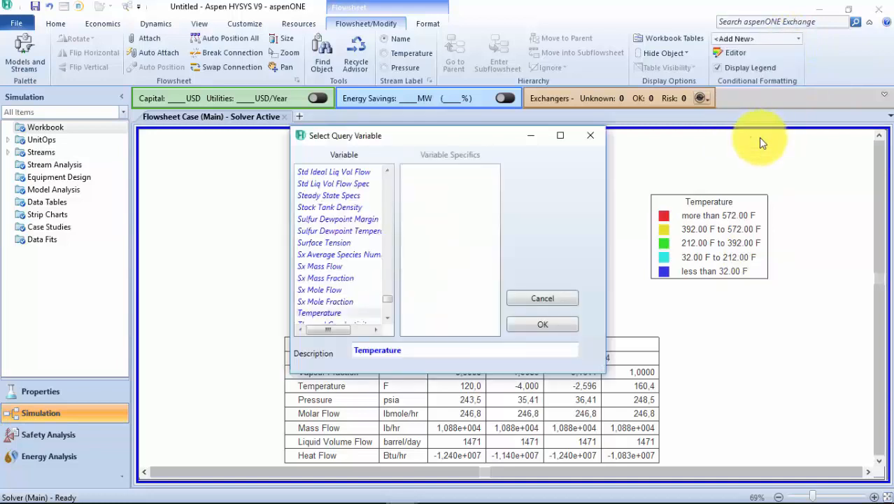
pyautogui.scroll(-2, 382, 284)
pyautogui.scroll(-3, 384, 283)
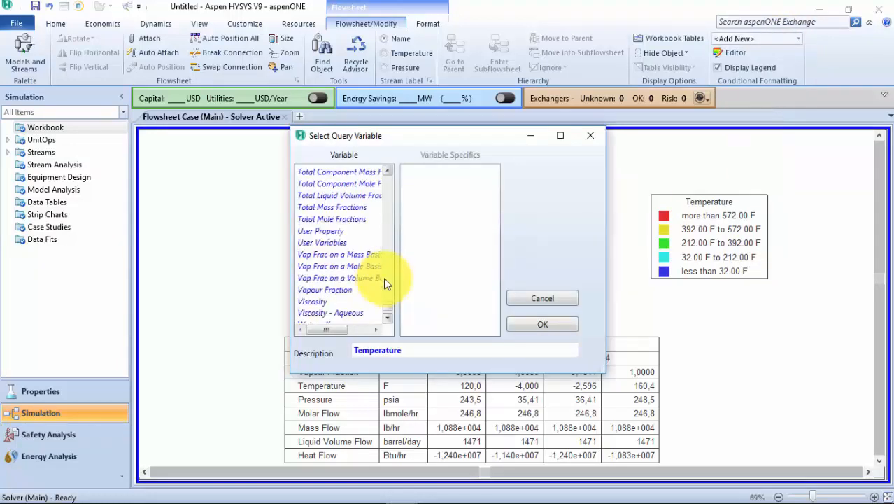
pyautogui.scroll(-1, 384, 283)
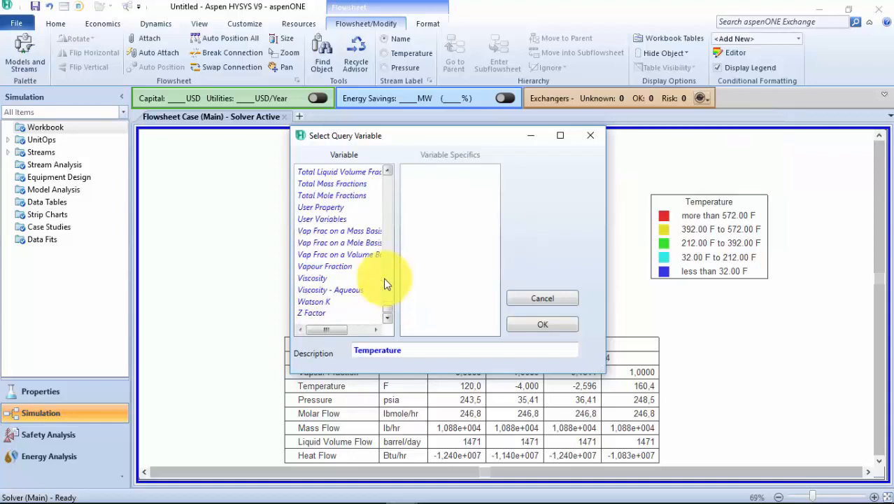
pyautogui.click(349, 268)
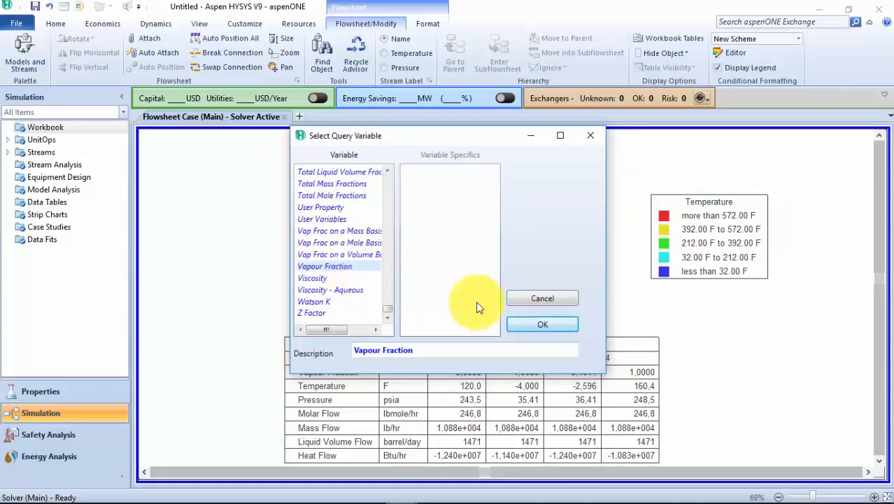
pyautogui.click(543, 324)
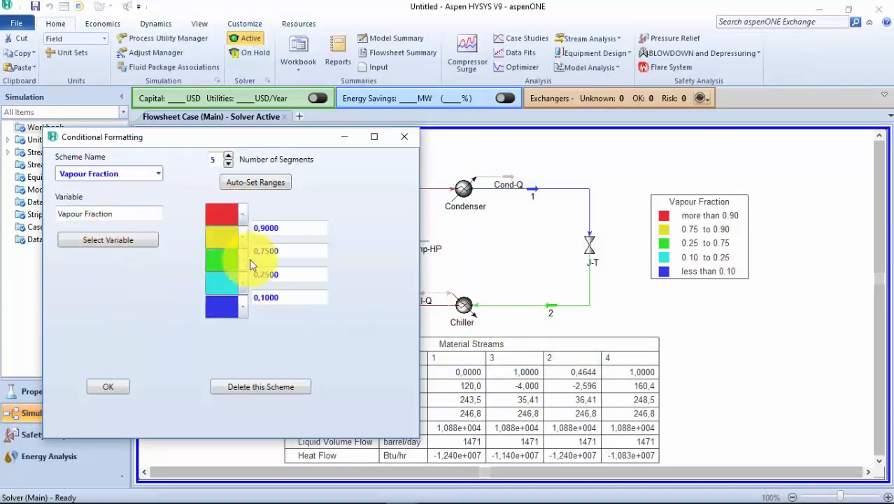
pyautogui.click(109, 387)
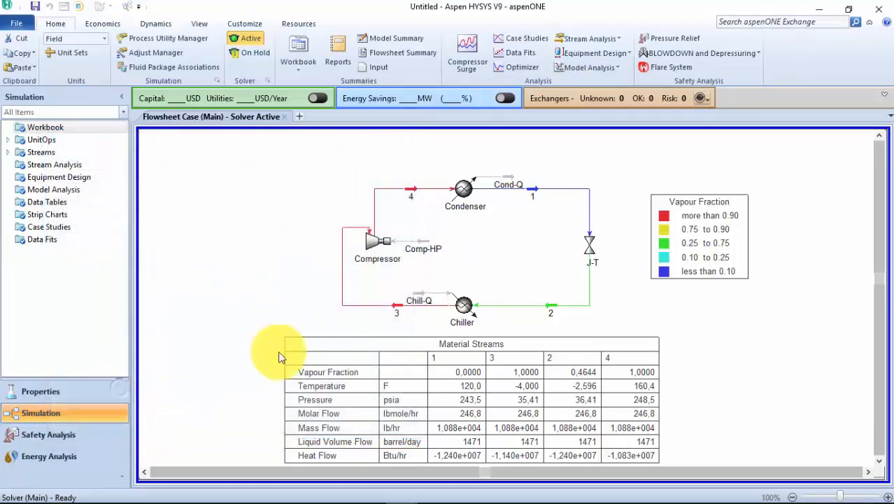
# Reposition the Vapour Fraction legend beside the J-T valve and enlarge the view to inspect the stream colours
pyautogui.click(635, 193)
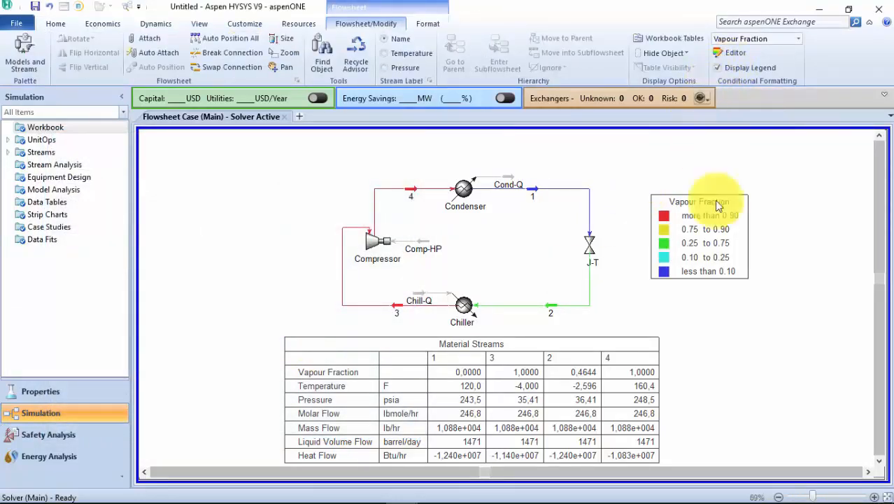
pyautogui.scroll(1, 754, 226)
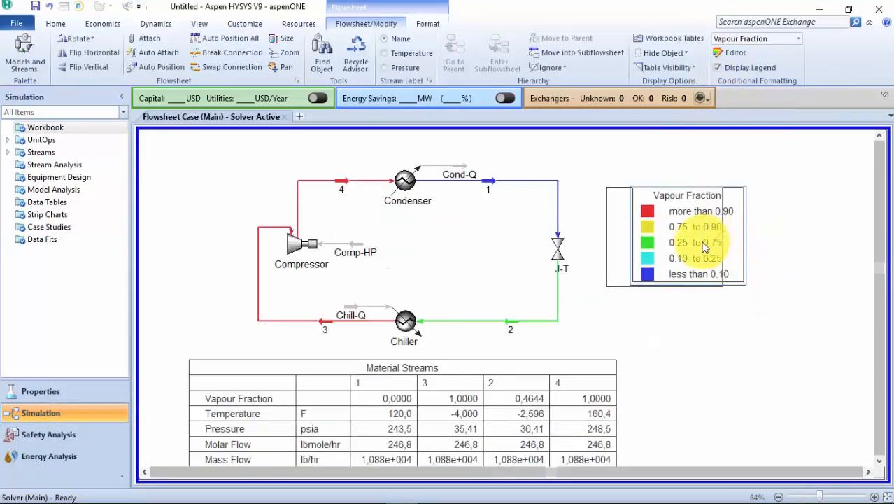
pyautogui.scroll(-1, 762, 284)
pyautogui.moveTo(688, 275); pyautogui.dragTo(699, 279)
pyautogui.click(762, 294)
pyautogui.scroll(1, 480, 309)
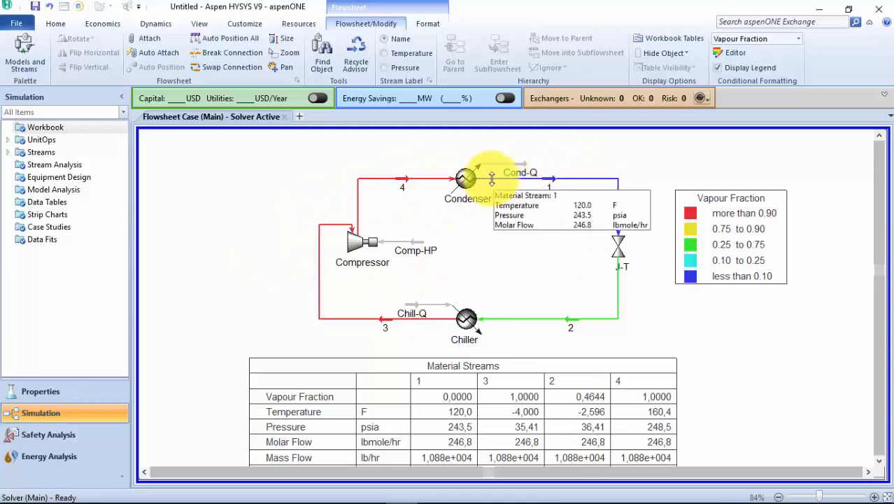
# Review the vapour fraction and temperature specified for material stream 1 leaving the condenser
pyautogui.click(552, 183)
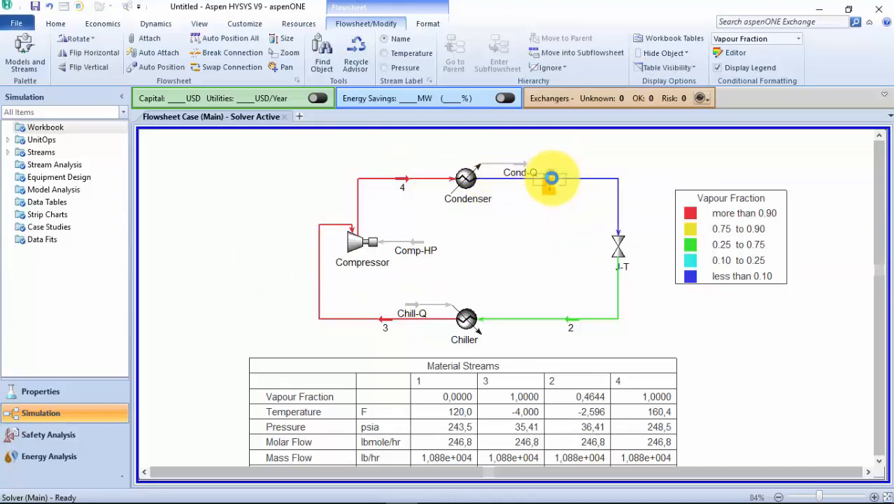
pyautogui.doubleClick(552, 179)
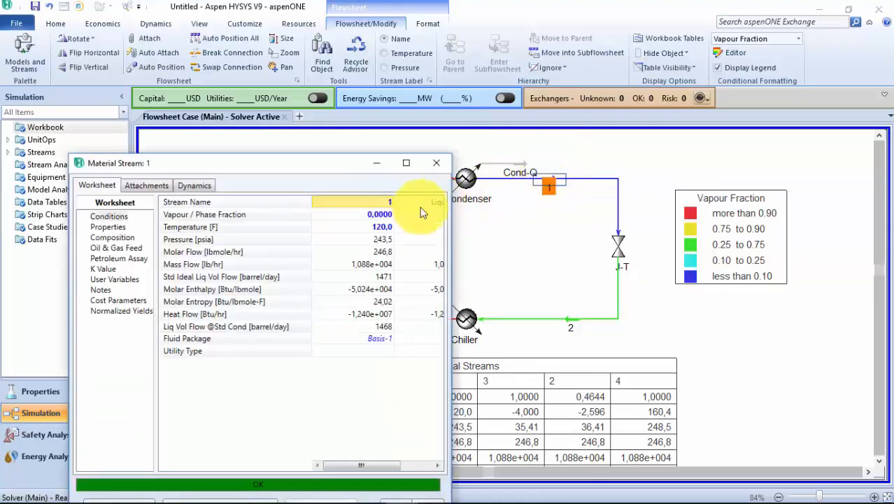
pyautogui.click(382, 216)
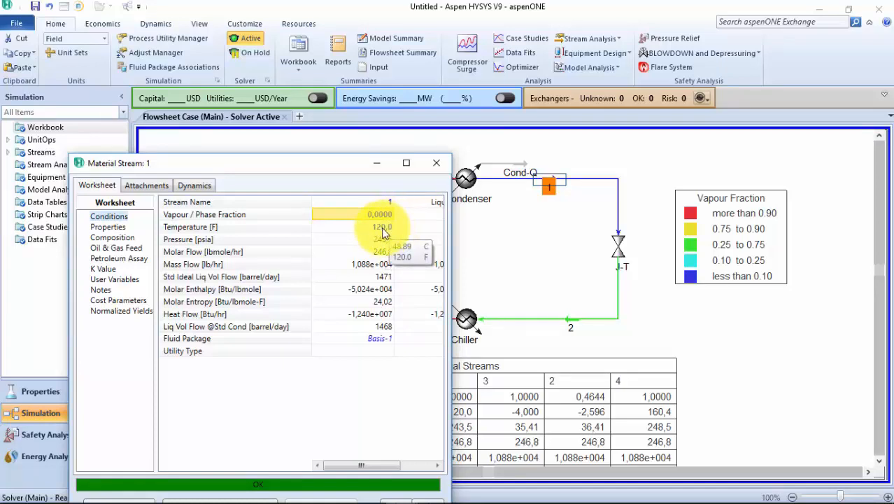
pyautogui.click(381, 227)
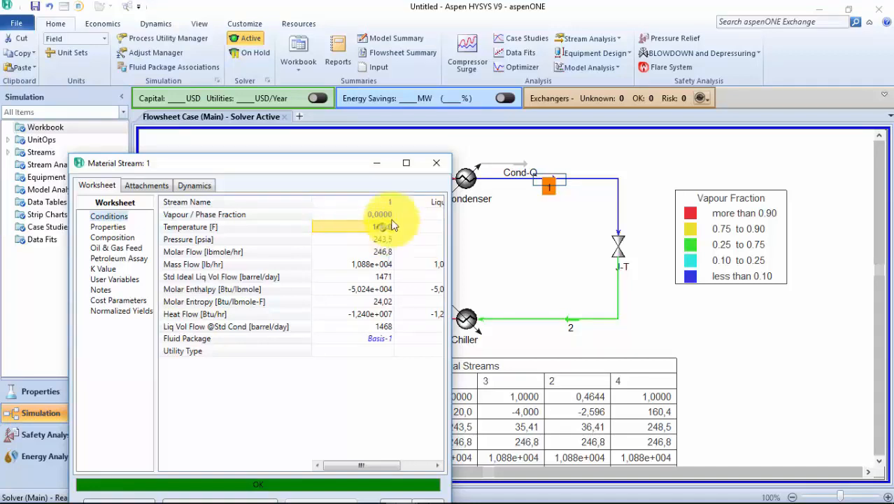
pyautogui.click(436, 162)
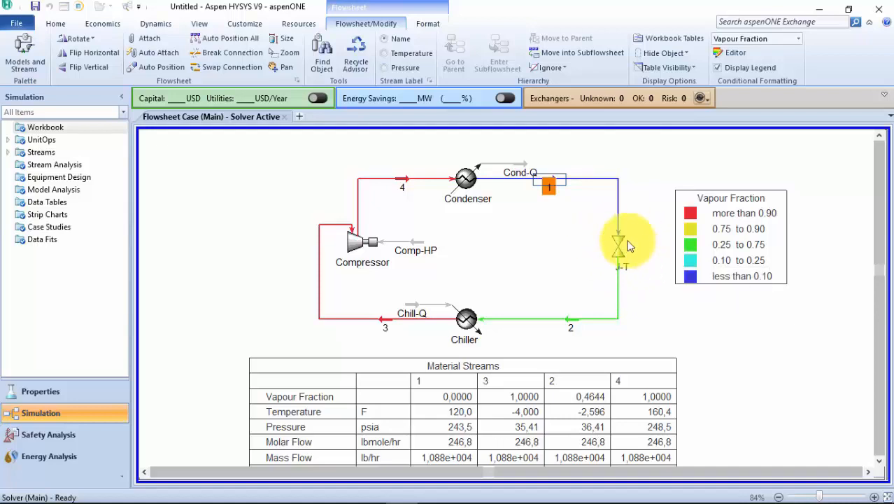
# Check the J-T valve summary and the vapour fraction and other conditions of material stream 2
pyautogui.moveTo(622, 244)
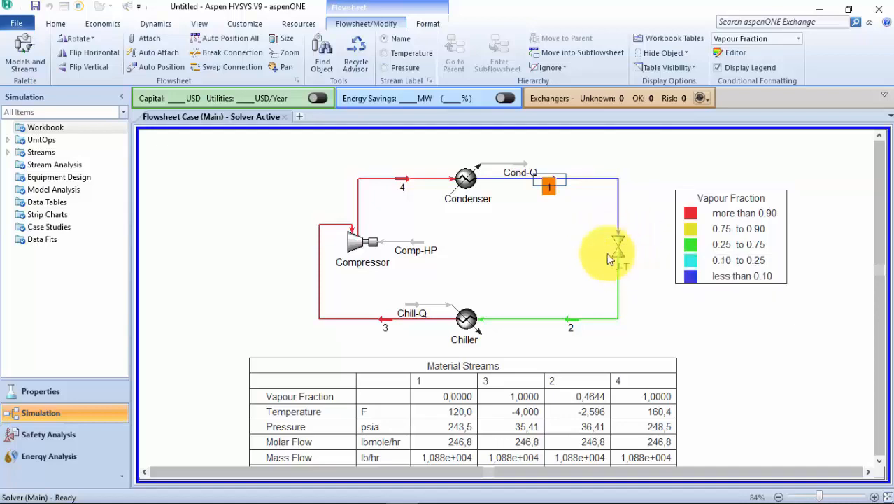
pyautogui.moveTo(622, 272)
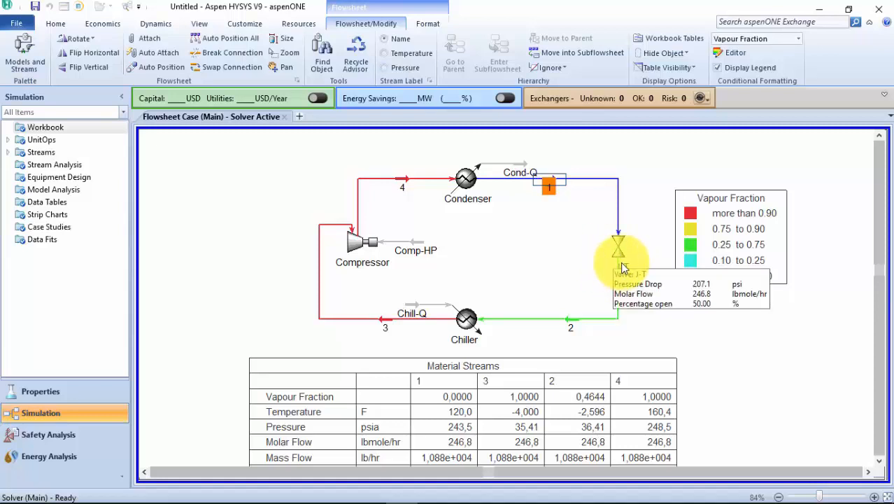
pyautogui.moveTo(618, 303)
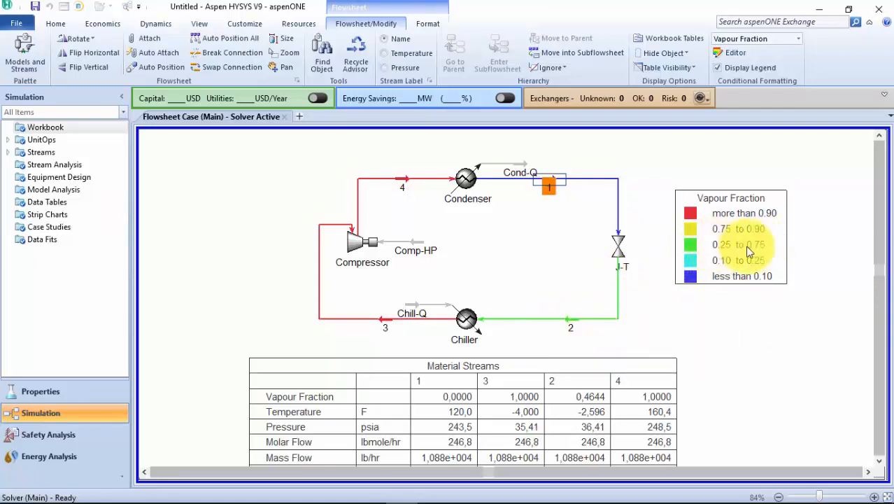
pyautogui.click(571, 318)
pyautogui.doubleClick(571, 318)
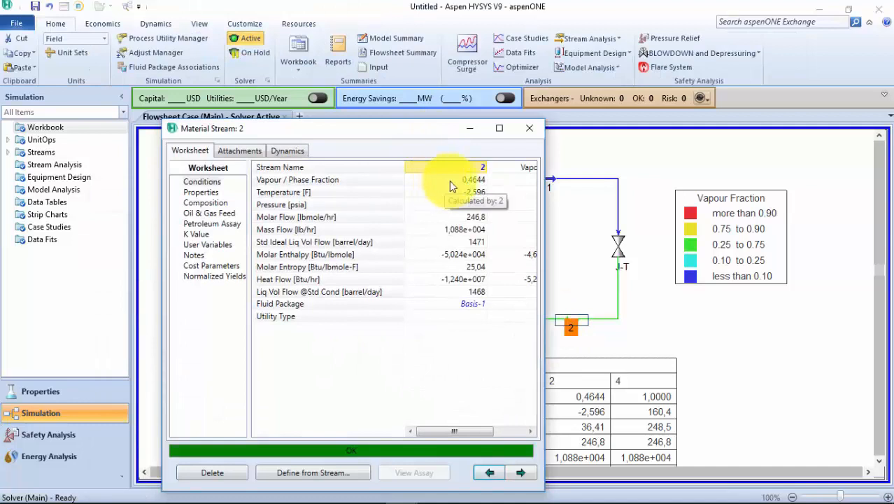
pyautogui.click(528, 131)
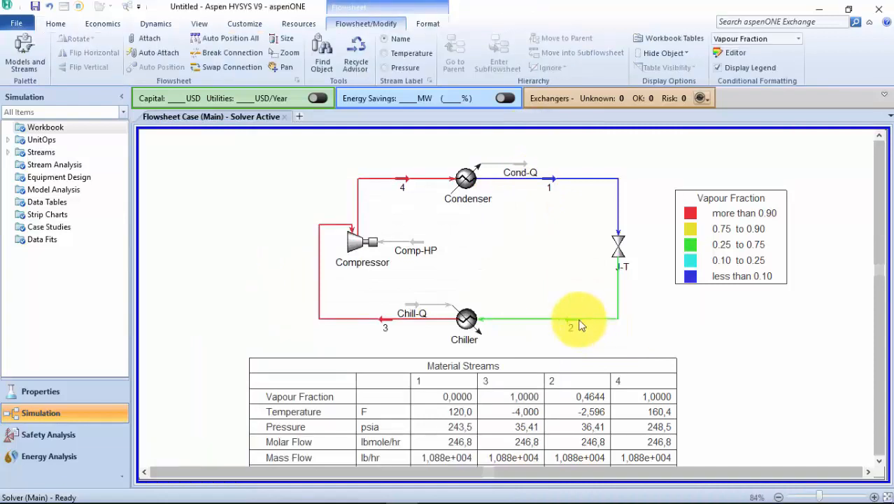
# Inspect the Chiller's summary, its pressure drop and duty parameters, and its inlet, outlet and energy connections
pyautogui.moveTo(570, 329)
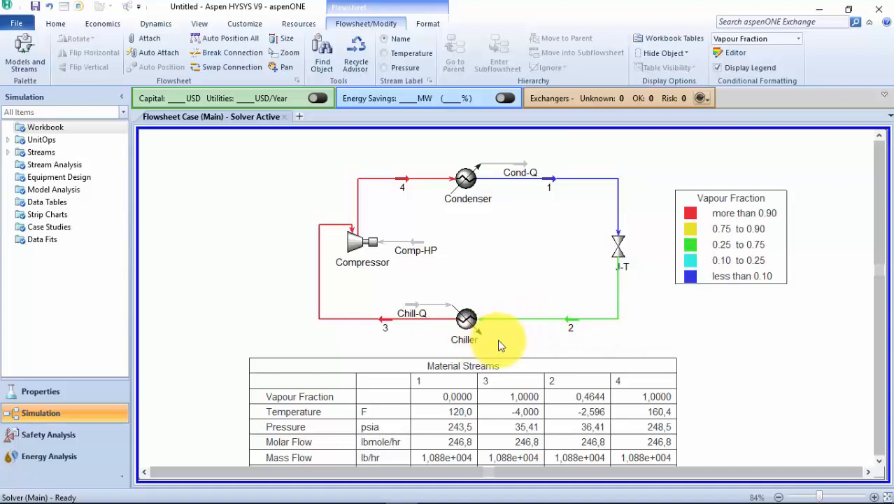
pyautogui.moveTo(468, 332)
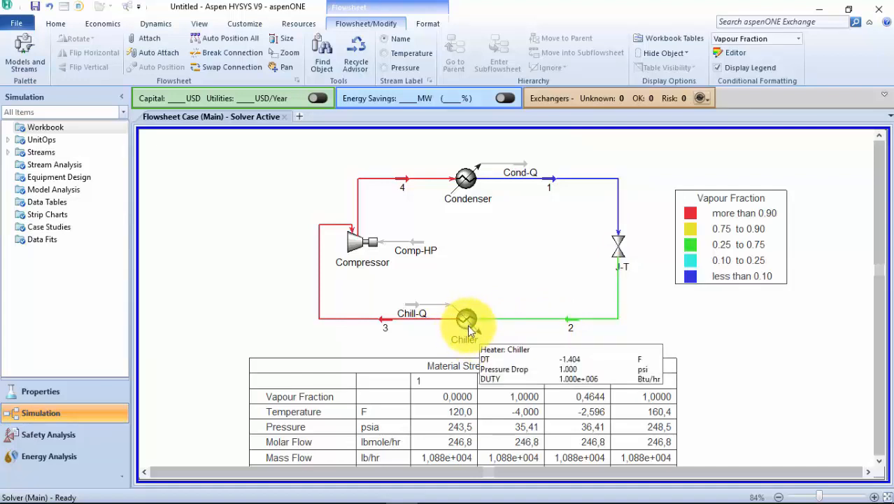
pyautogui.moveTo(413, 312)
pyautogui.mouseDown()
pyautogui.moveTo(409, 299)
pyautogui.moveTo(423, 310)
pyautogui.mouseUp()
pyautogui.click(494, 283)
pyautogui.scroll(2, 446, 359)
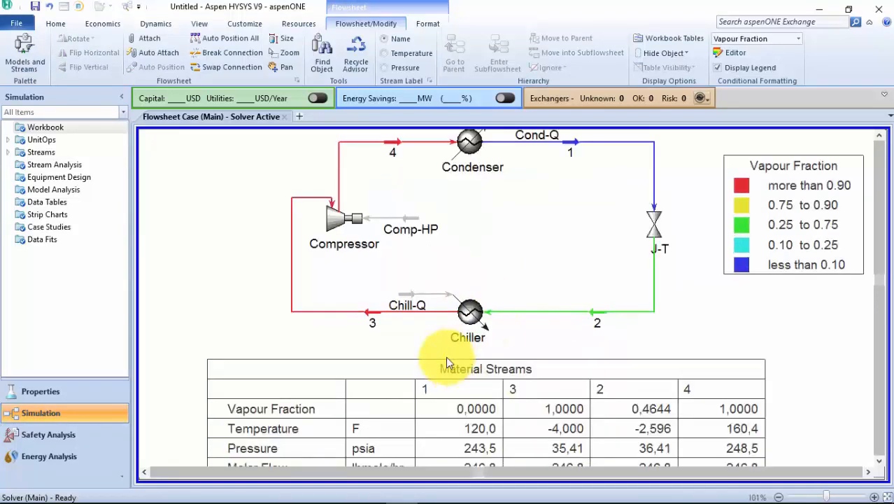
pyautogui.scroll(-2, 446, 356)
pyautogui.moveTo(454, 343)
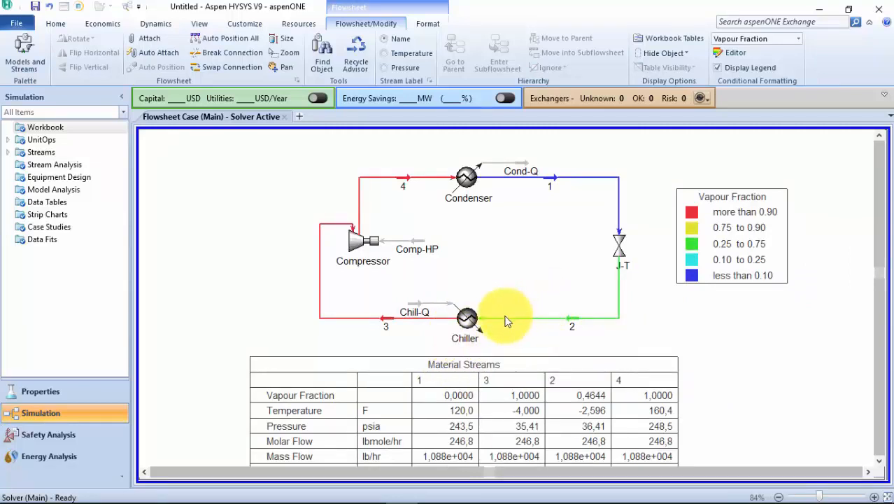
pyautogui.moveTo(476, 325)
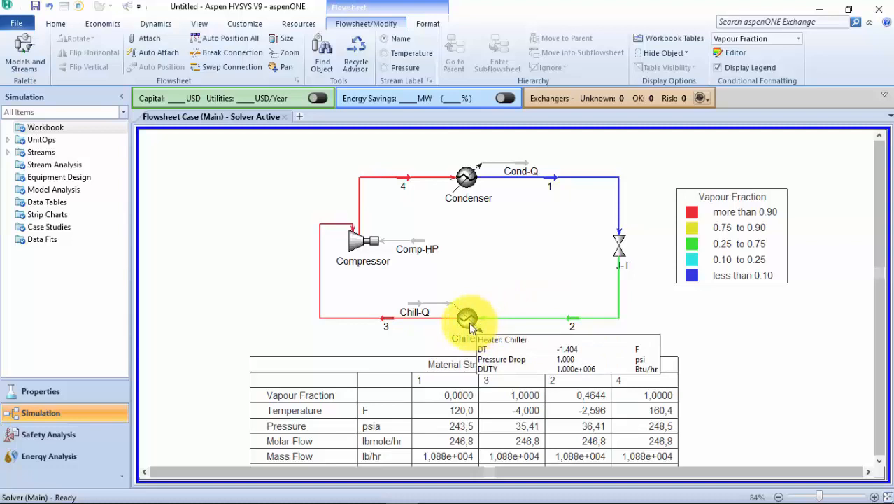
pyautogui.doubleClick(469, 321)
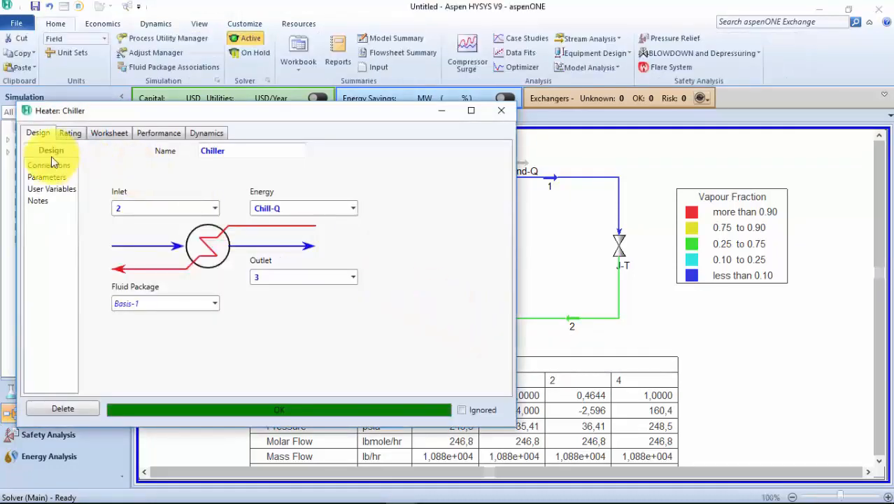
pyautogui.click(47, 177)
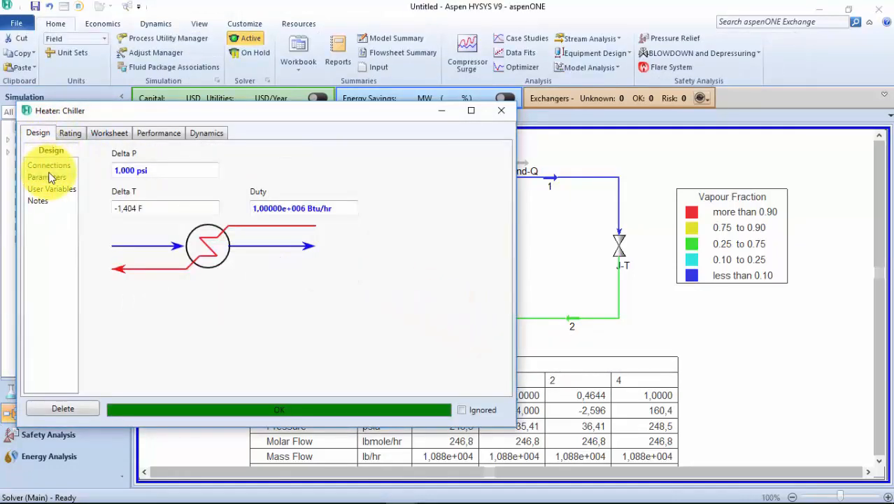
pyautogui.click(49, 165)
pyautogui.click(501, 111)
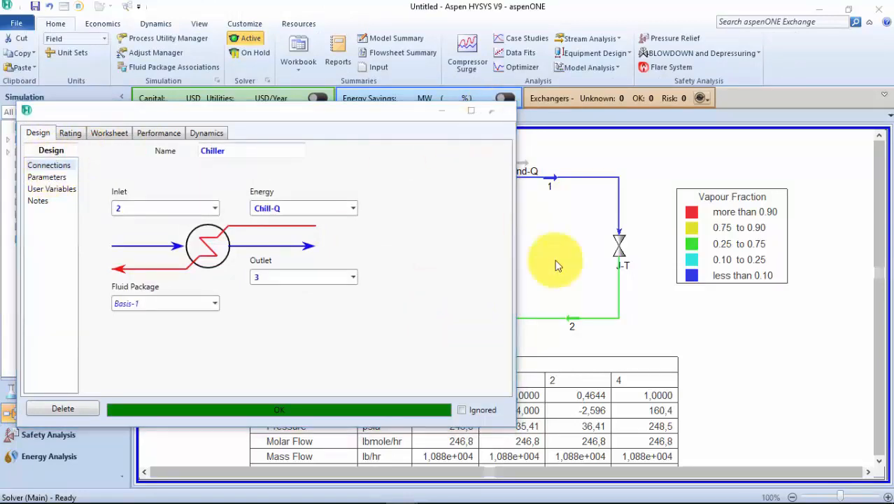
# Review the vapour fraction, temperature and pressure of material stream 3 between the chiller and the compressor
pyautogui.doubleClick(386, 321)
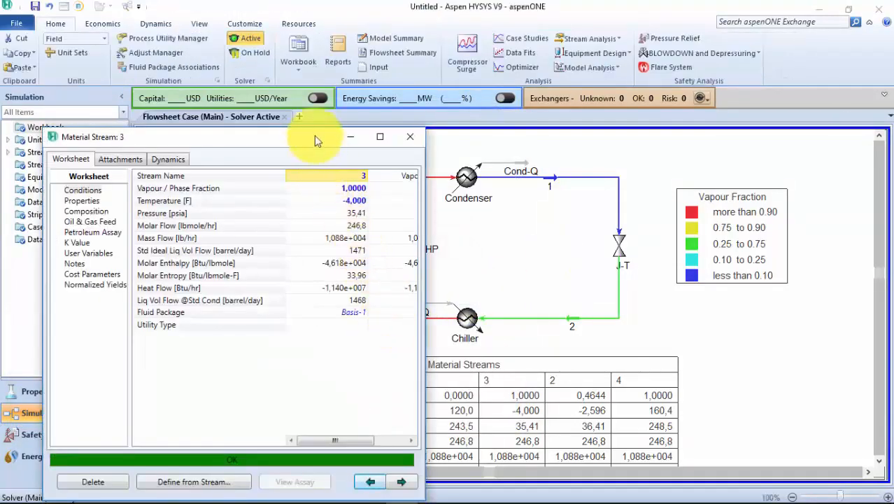
pyautogui.moveTo(319, 136); pyautogui.dragTo(455, 114)
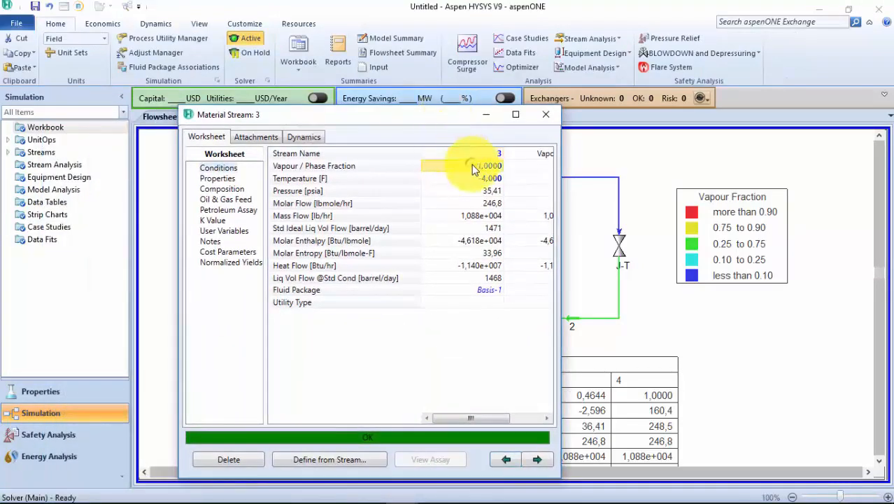
pyautogui.click(544, 116)
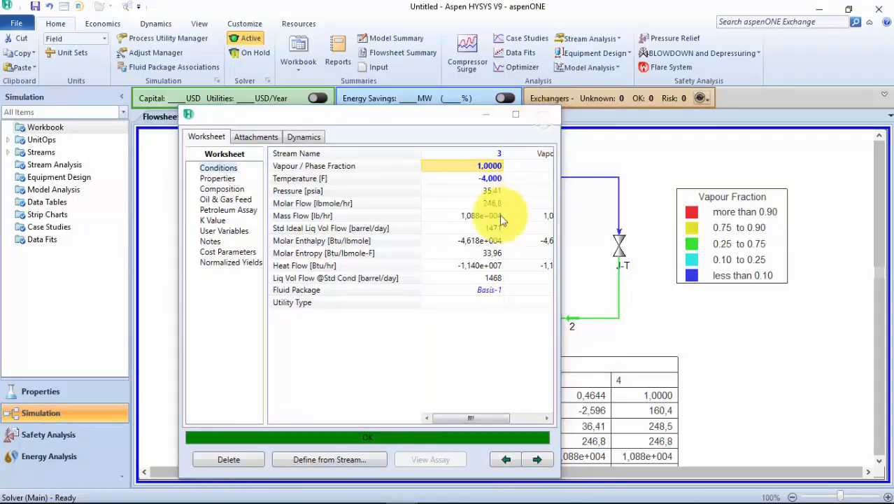
pyautogui.click(384, 323)
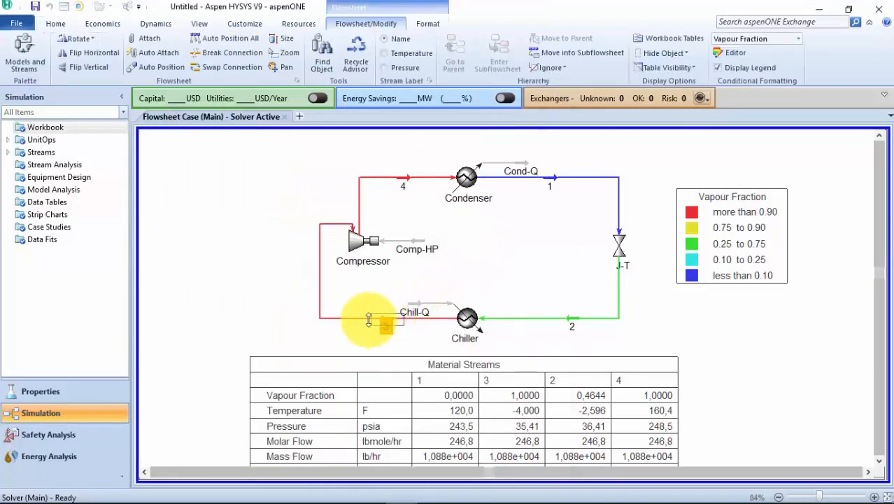
pyautogui.click(440, 287)
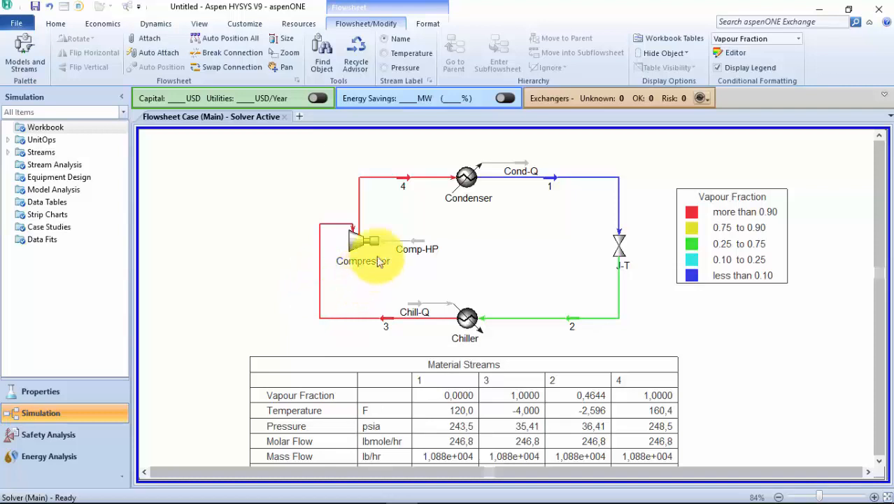
pyautogui.moveTo(384, 321)
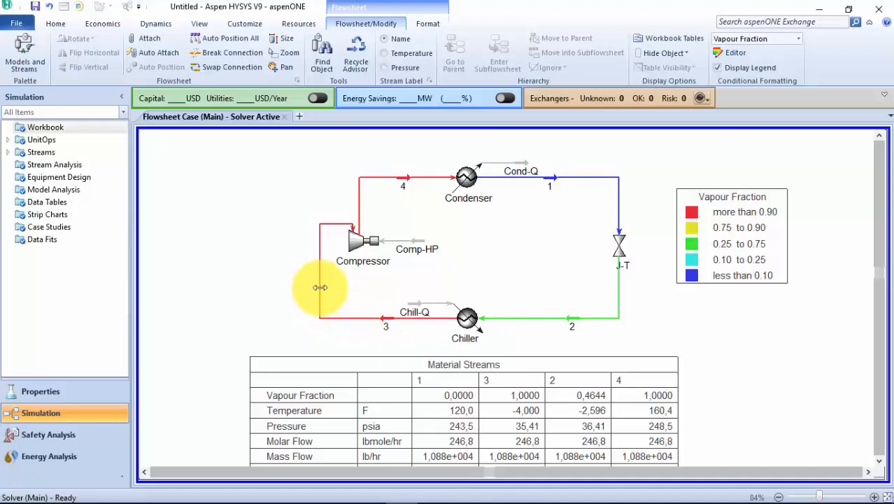
pyautogui.doubleClick(381, 319)
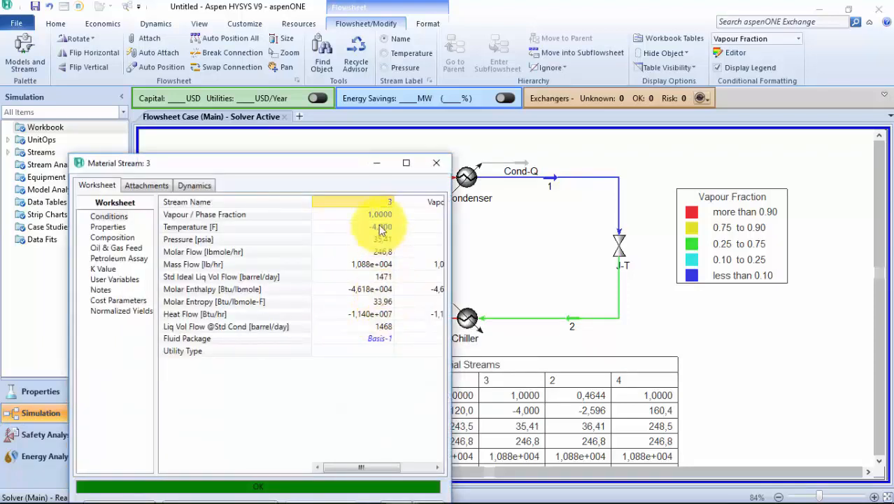
pyautogui.click(435, 166)
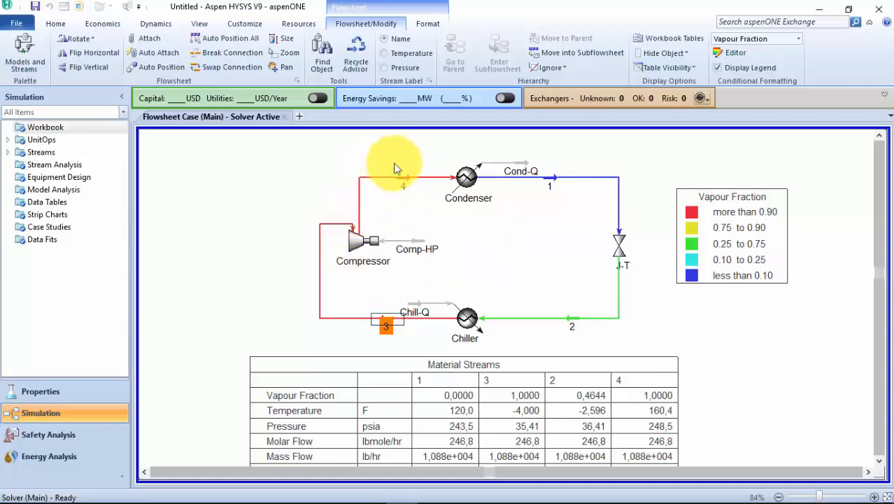
# Check the conditions of material stream 4 between the compressor and the condenser
pyautogui.moveTo(404, 180)
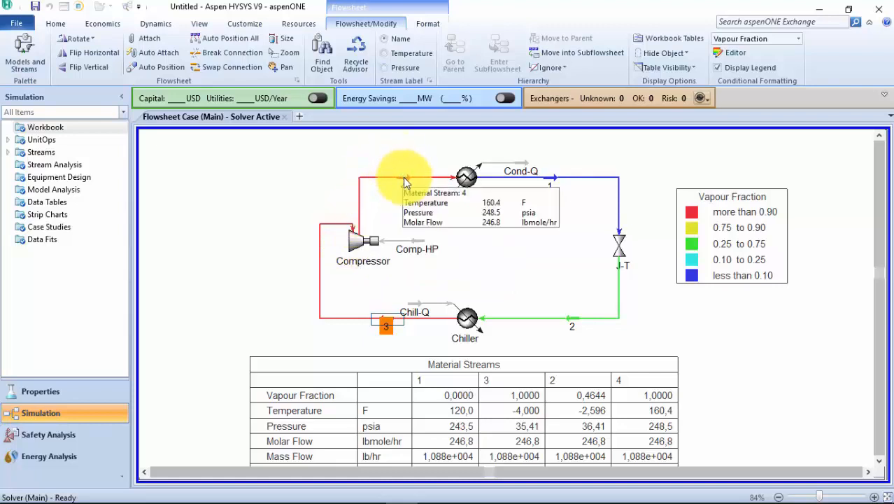
pyautogui.click(404, 179)
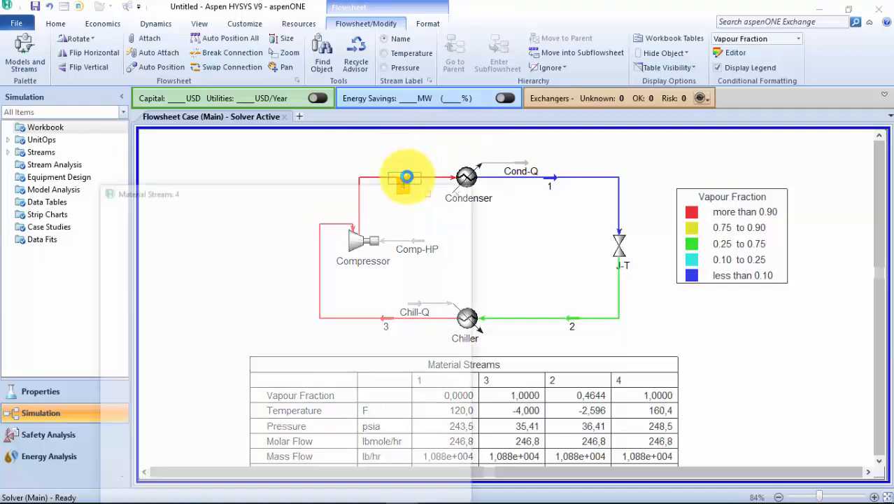
pyautogui.doubleClick(407, 177)
pyautogui.click(461, 191)
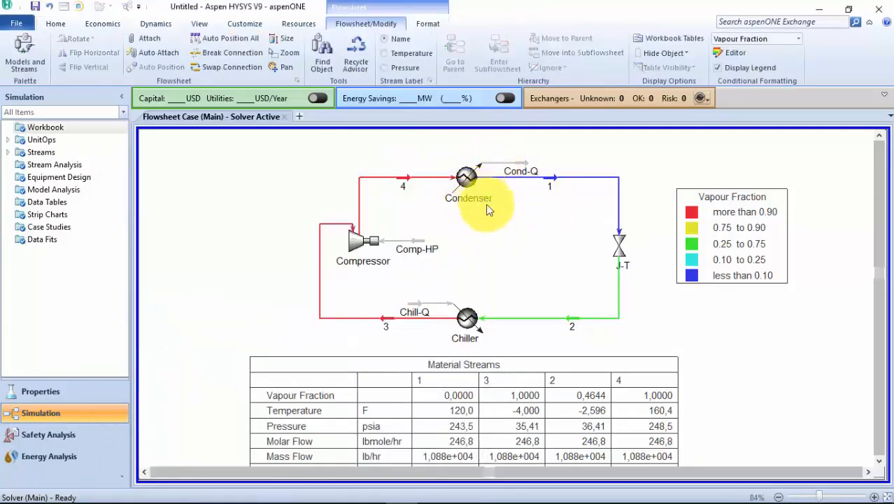
# Examine the whole refrigeration loop together with the complete material streams table
pyautogui.scroll(-1, 417, 252)
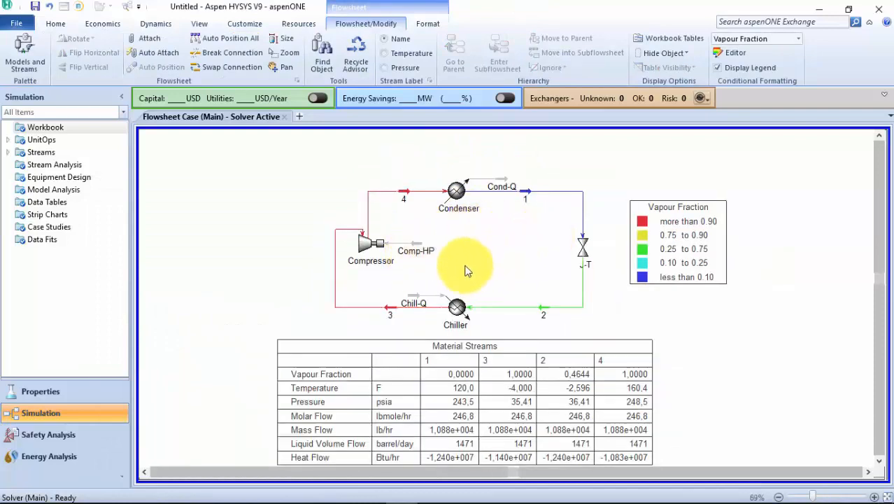
pyautogui.scroll(-1, 487, 238)
pyautogui.scroll(1, 464, 330)
pyautogui.scroll(-1, 465, 257)
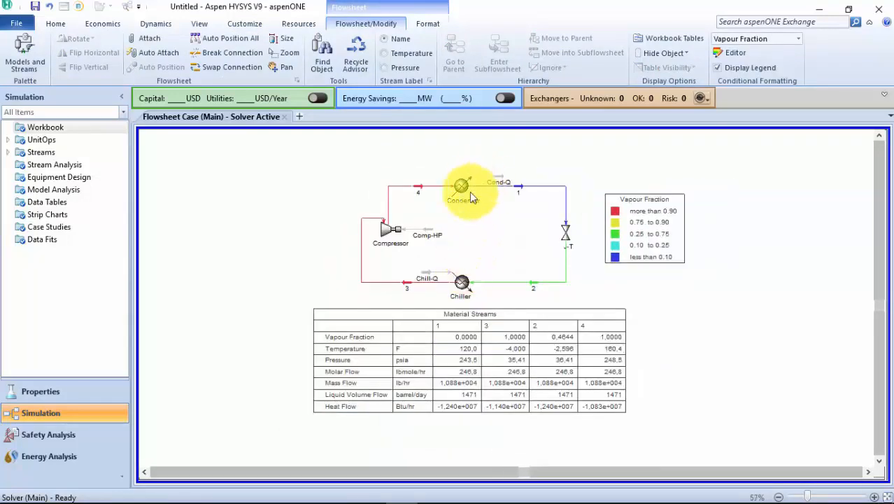
pyautogui.scroll(2, 471, 192)
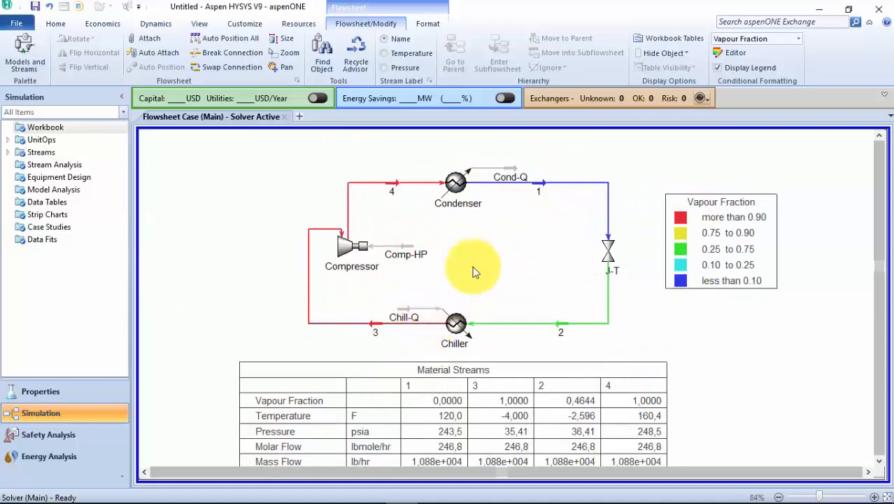
pyautogui.scroll(-1, 471, 252)
pyautogui.scroll(-1, 266, 350)
pyautogui.scroll(1, 254, 379)
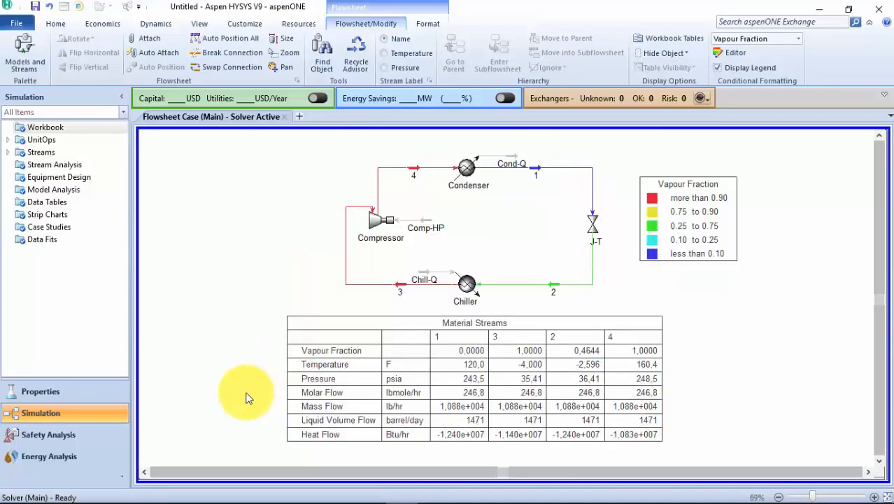
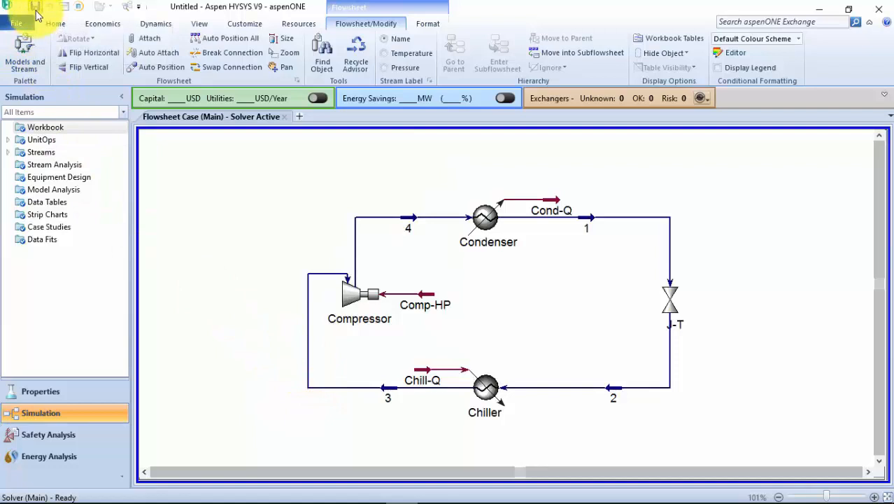
# Save the simulation case to the Desktop folder (Escritorio) under the name "Propane refriration Loop"
pyautogui.click(35, 10)
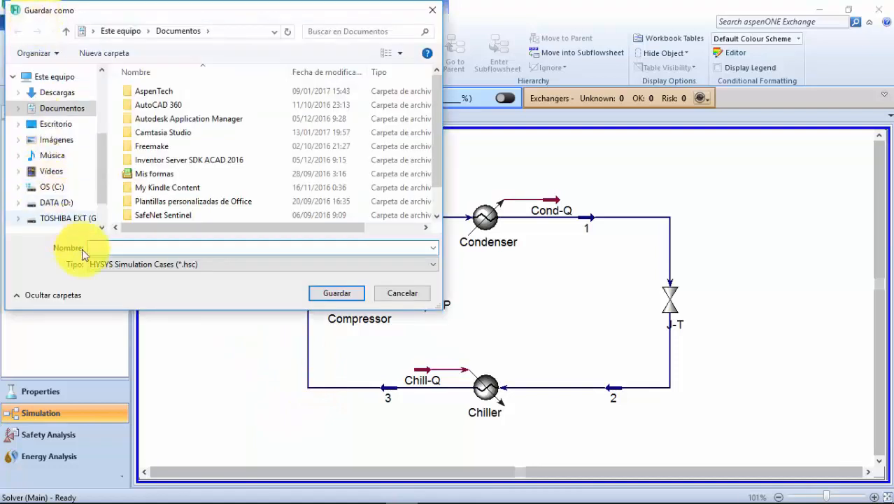
pyautogui.click(65, 123)
pyautogui.click(132, 247)
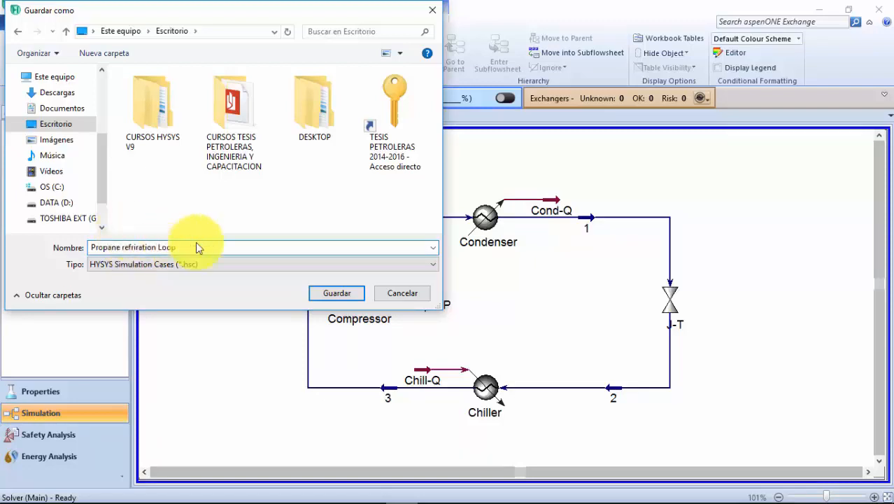
pyautogui.click(323, 293)
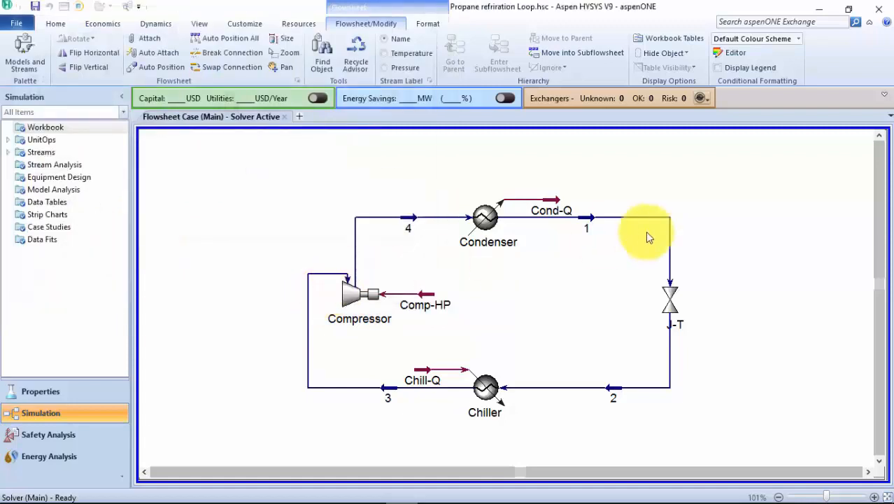
# Delete the duty value from the Chiller's design parameters and close its property window
pyautogui.moveTo(584, 495)
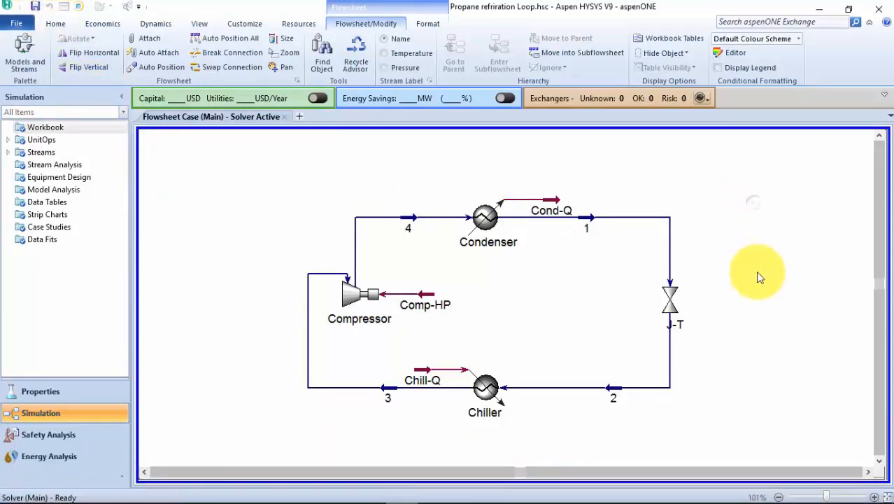
pyautogui.click(492, 392)
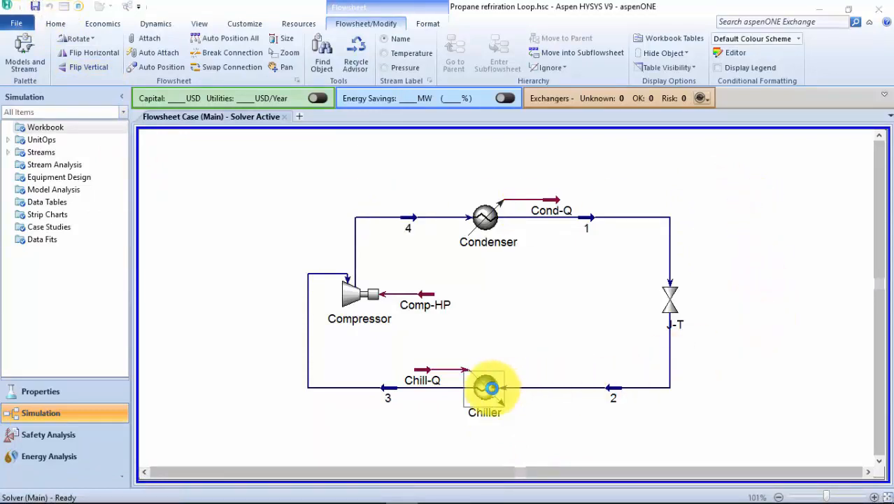
pyautogui.doubleClick(491, 391)
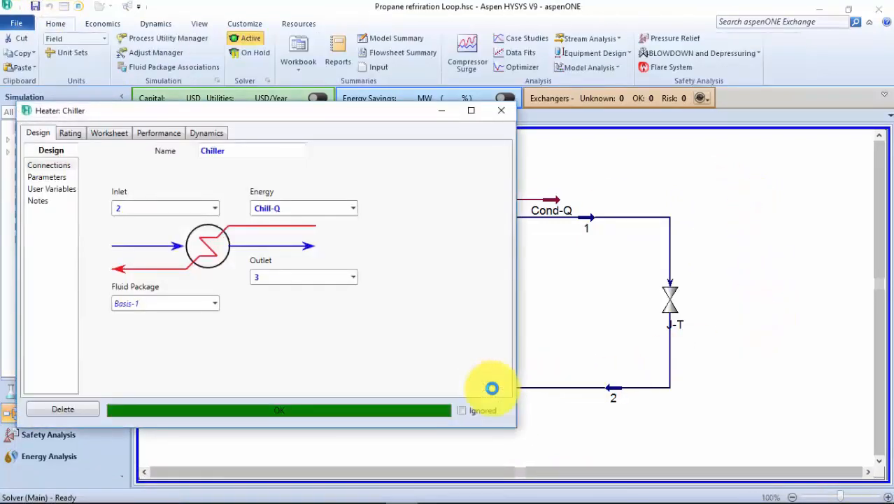
pyautogui.click(53, 177)
pyautogui.click(342, 209)
pyautogui.doubleClick(342, 208)
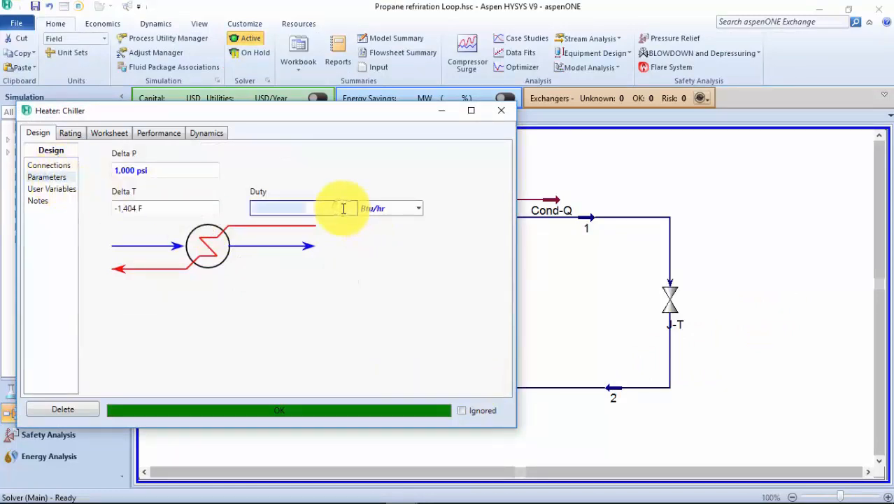
pyautogui.press('Delete')
pyautogui.press('Return')
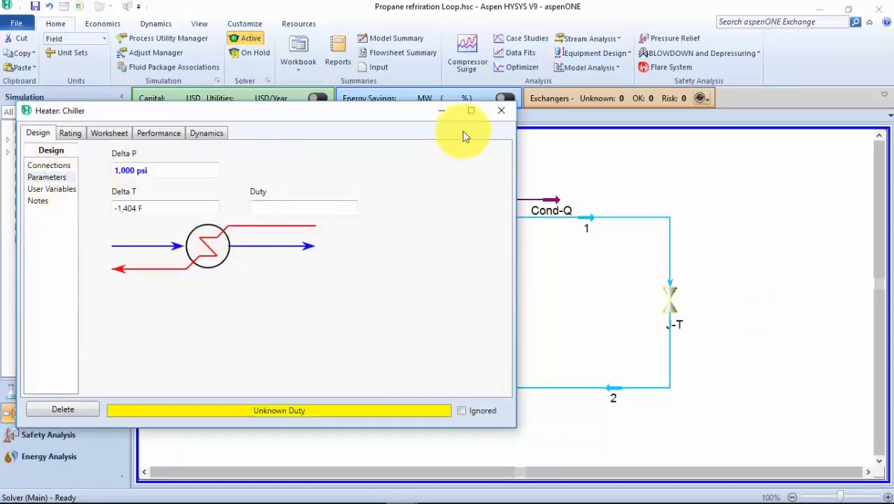
pyautogui.click(496, 115)
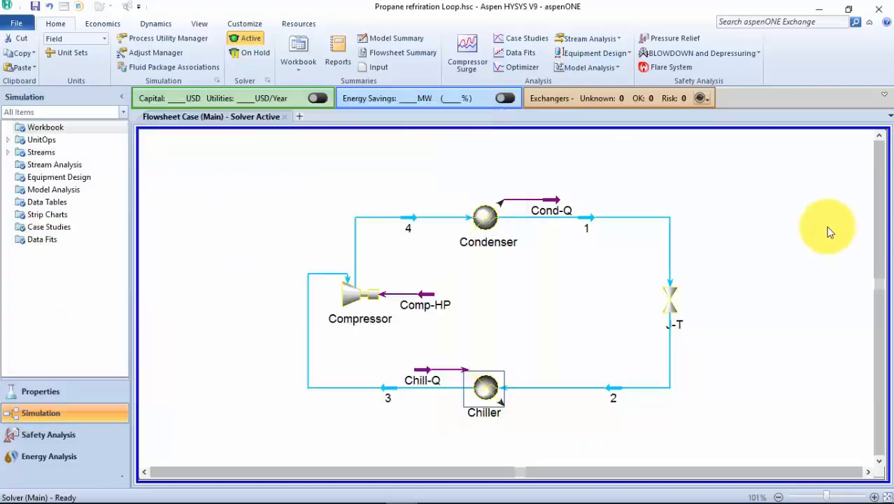
# Check the template instructions in the browser slide and convert the case to a template case, declining to save changes to the original .hsc file
pyautogui.click(372, 491)
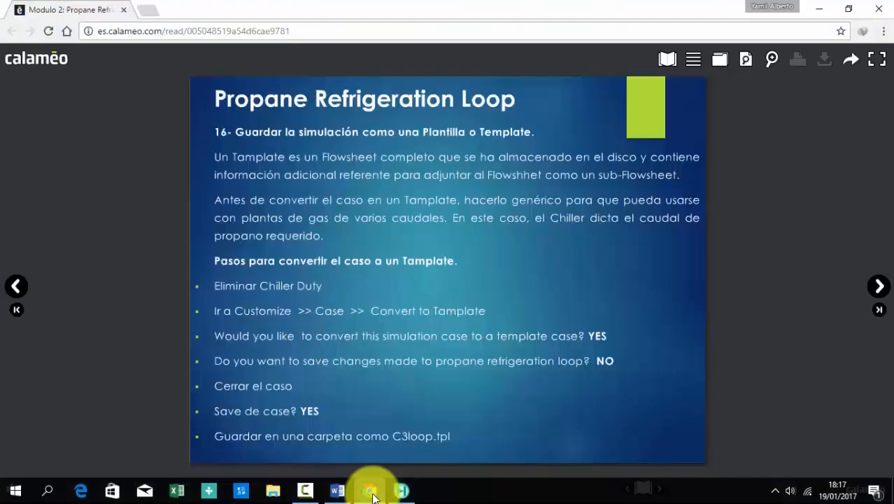
pyautogui.click(371, 493)
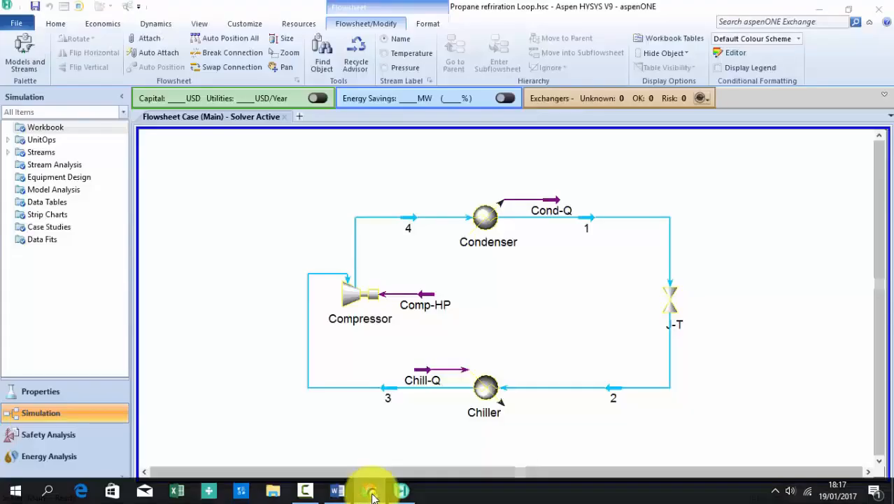
pyautogui.click(245, 24)
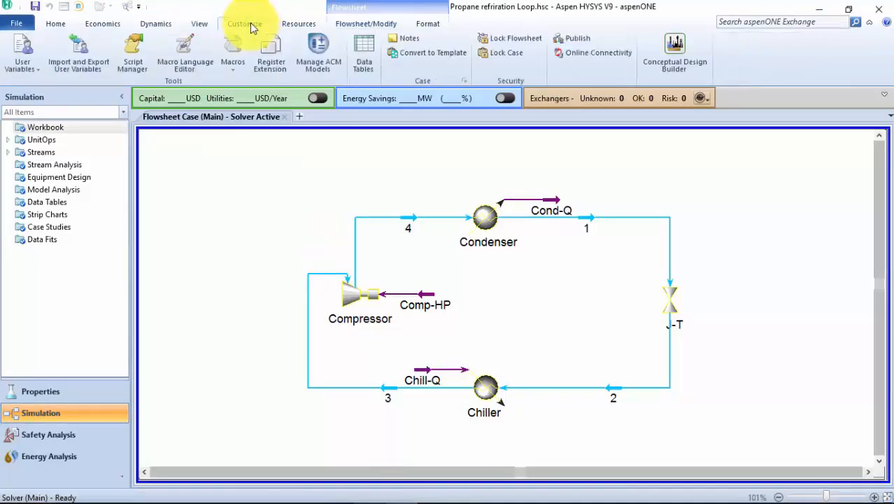
pyautogui.click(435, 56)
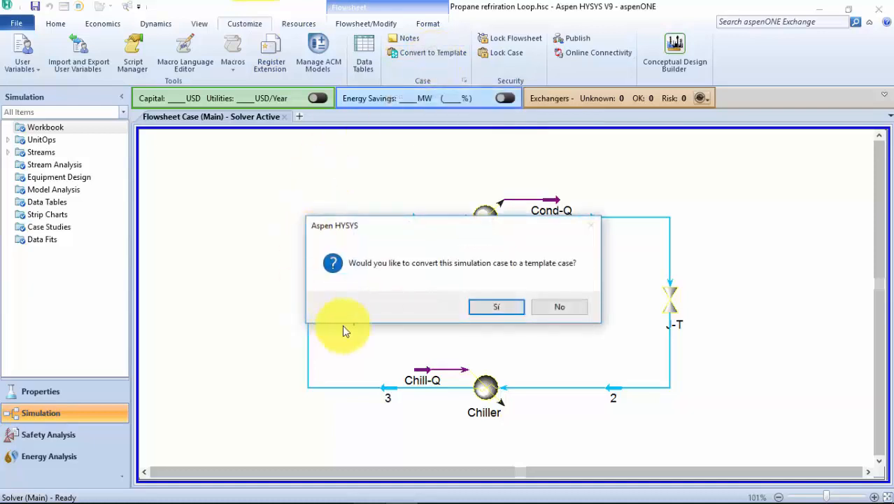
pyautogui.moveTo(455, 227); pyautogui.dragTo(418, 154)
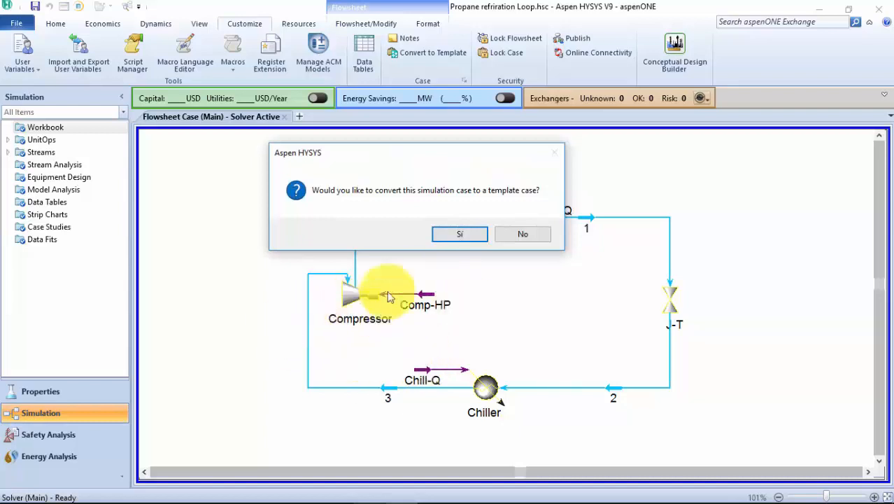
pyautogui.click(459, 236)
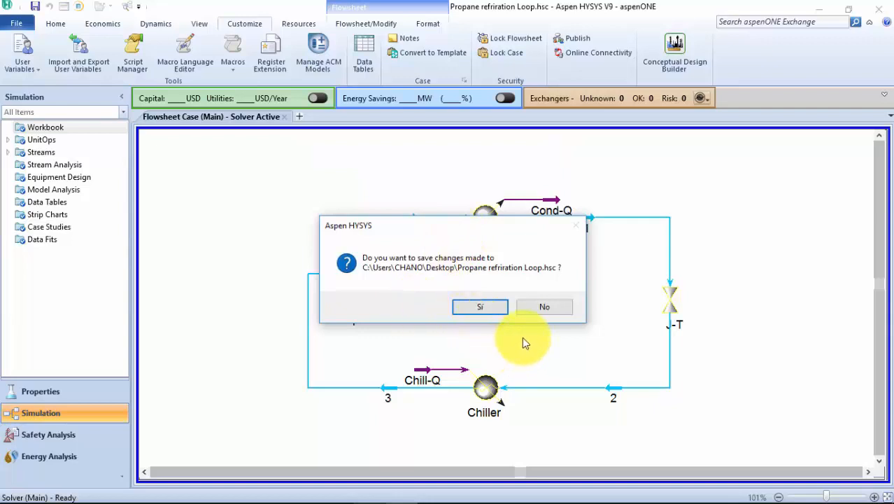
pyautogui.click(567, 313)
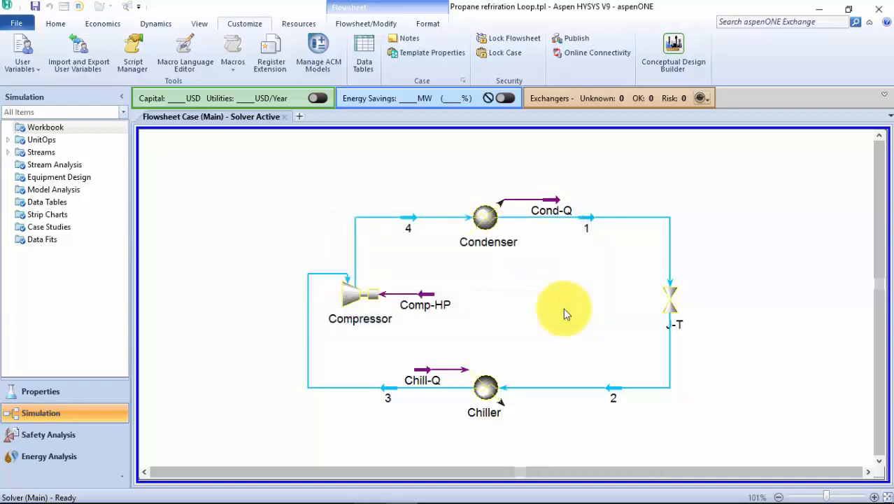
# Close the template case with saving, name it C3loop, and try to store it in the default Template folder
pyautogui.click(888, 8)
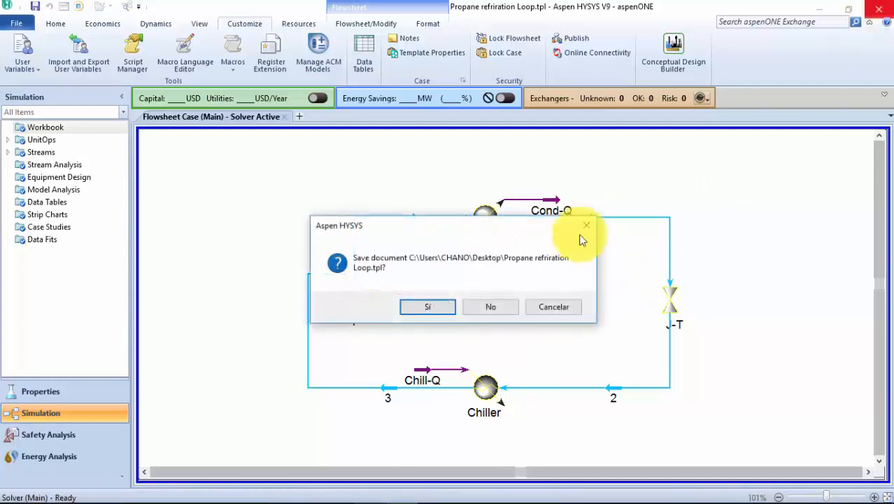
pyautogui.click(443, 313)
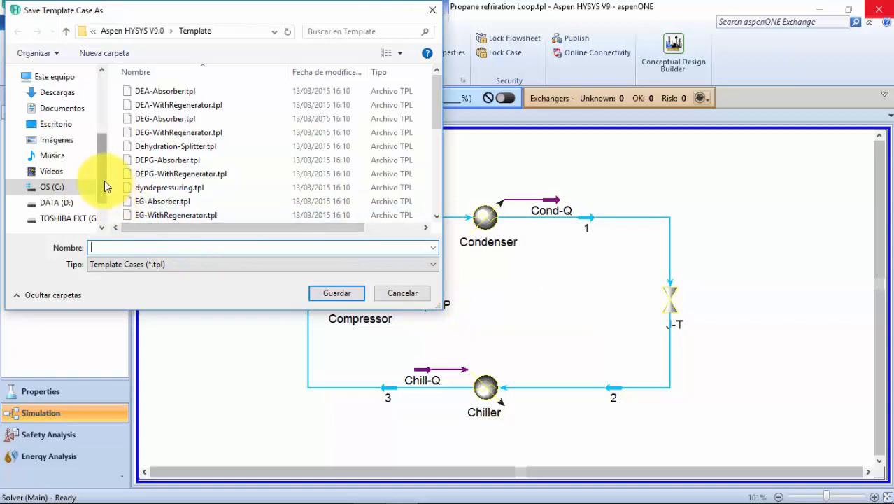
pyautogui.scroll(3, 98, 185)
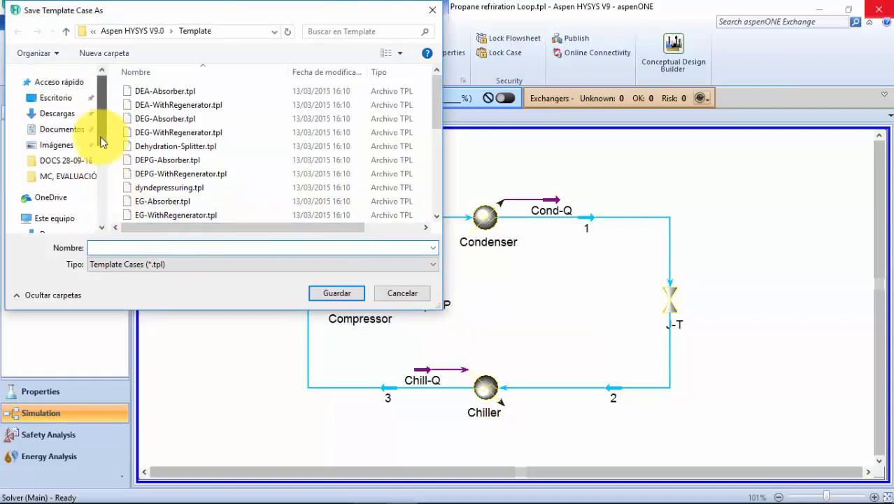
pyautogui.scroll(-4, 97, 199)
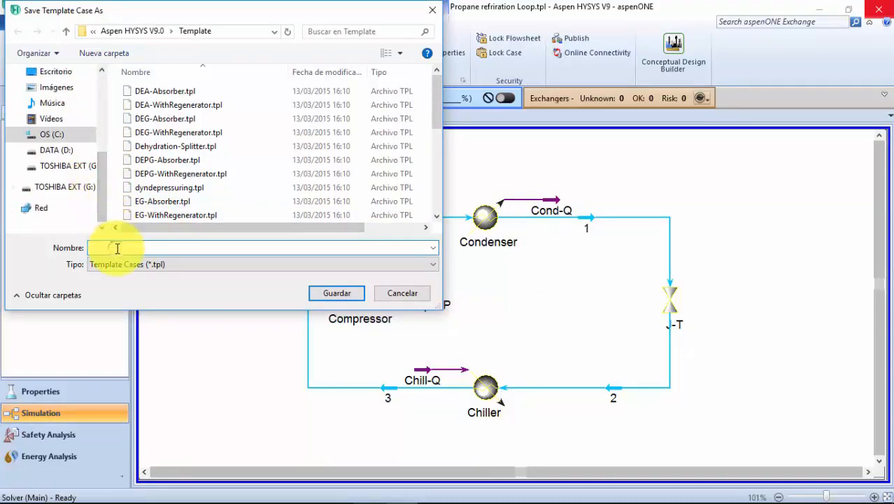
pyautogui.write('C')
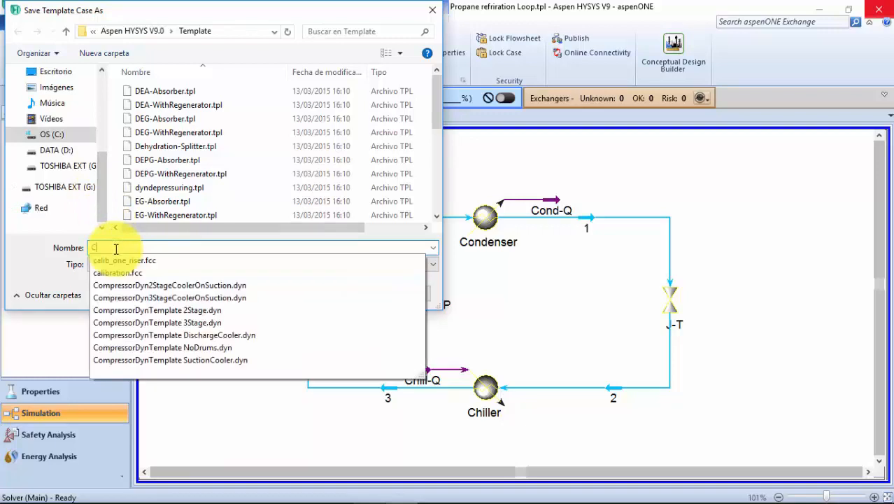
pyautogui.write('3loop')
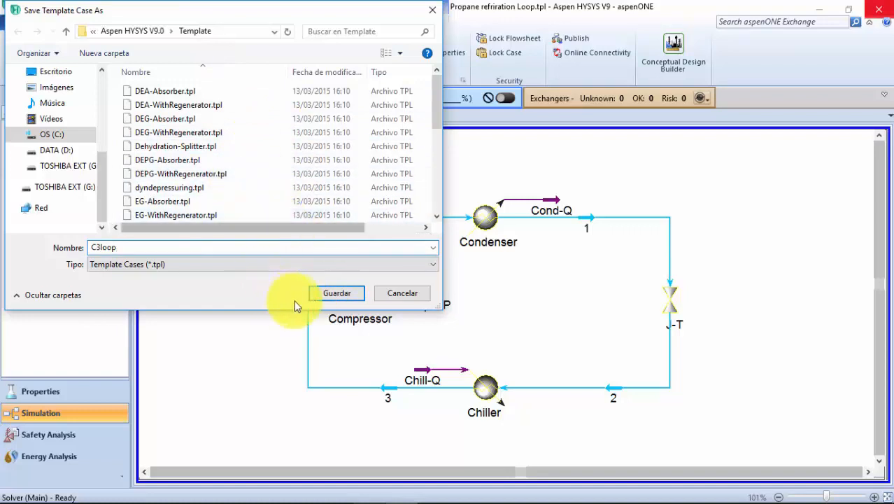
pyautogui.click(321, 294)
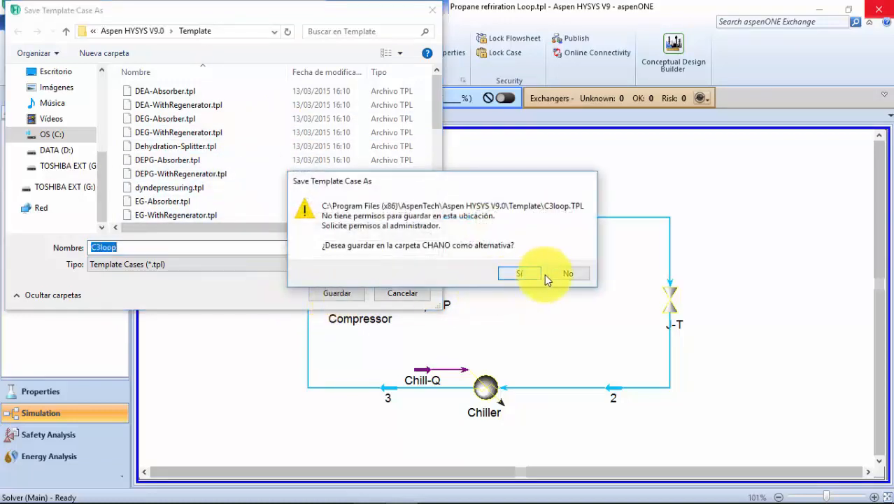
pyautogui.click(561, 276)
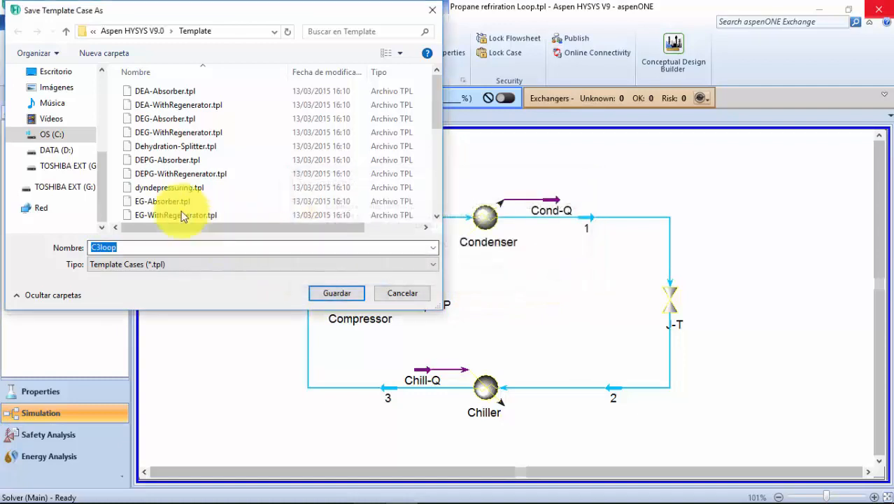
# Save the C3loop template case in the Desktop folder (Escritorio) instead
pyautogui.moveTo(105, 171); pyautogui.dragTo(103, 77)
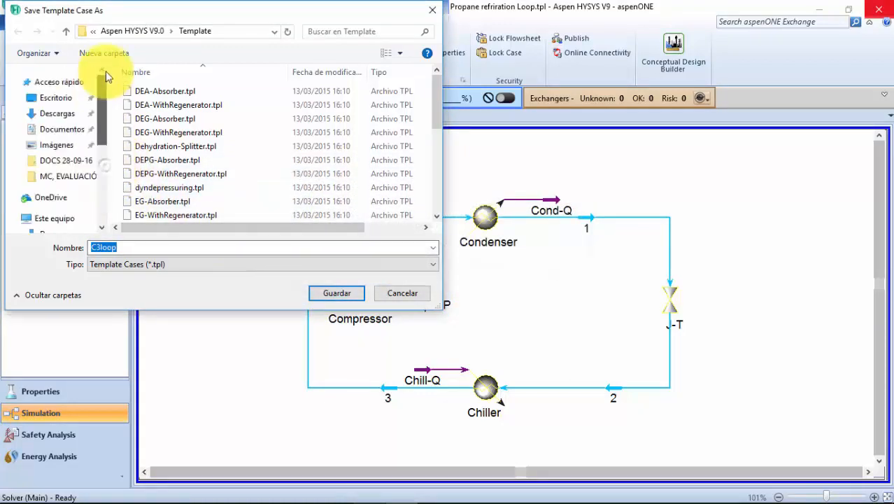
pyautogui.click(74, 100)
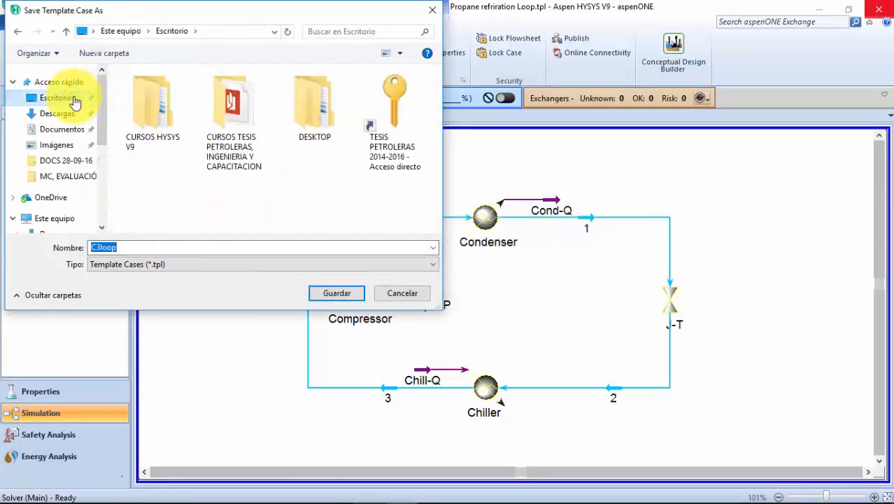
pyautogui.click(321, 295)
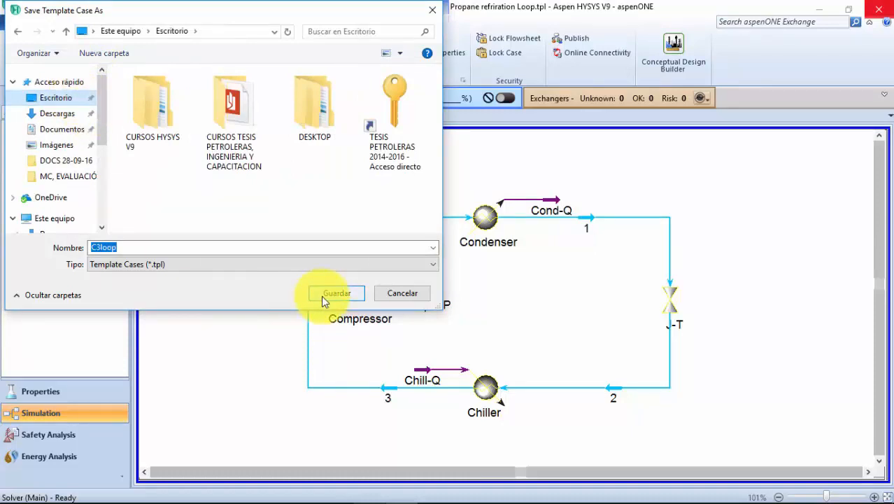
pyautogui.click(323, 295)
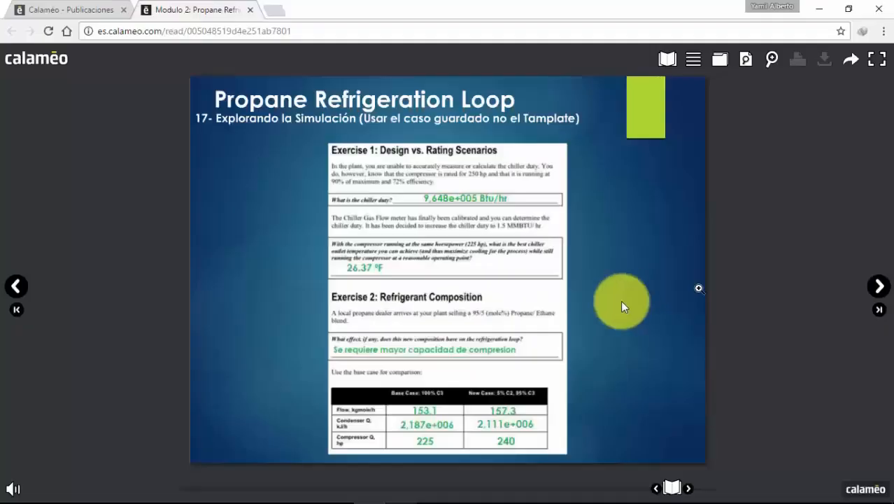
# Review the Compressor's efficiency and duty parameters in the saved propane loop case for Exercise 1, and close its window
pyautogui.click(507, 167)
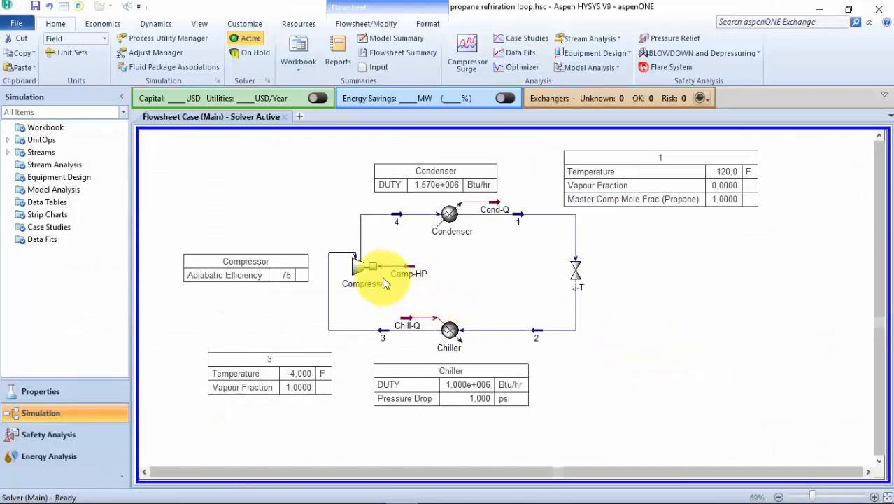
pyautogui.click(364, 269)
pyautogui.doubleClick(364, 268)
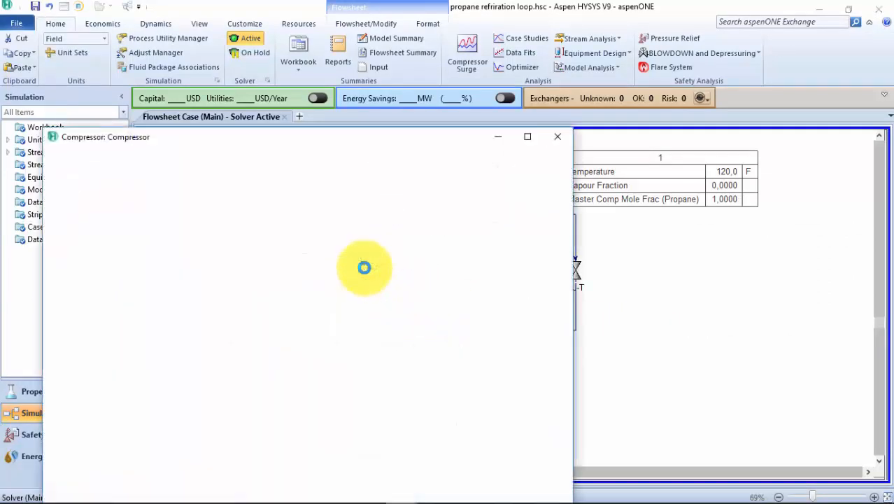
pyautogui.moveTo(414, 137); pyautogui.dragTo(475, 75)
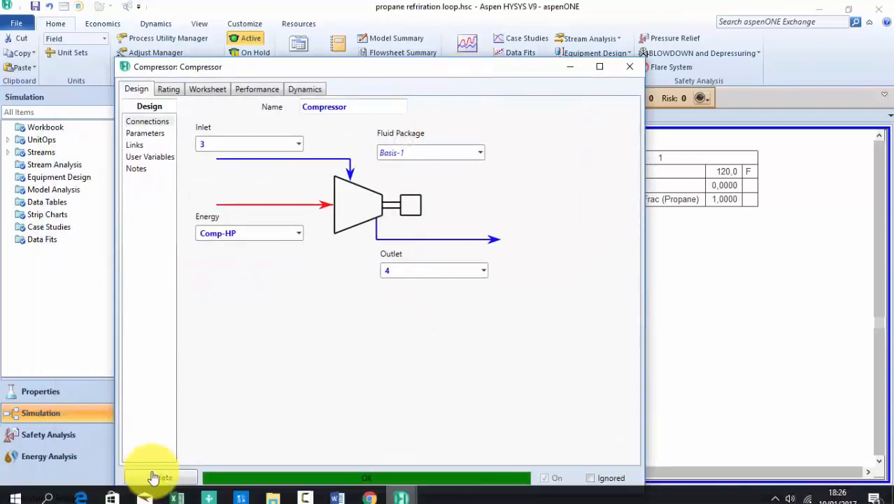
pyautogui.click(145, 132)
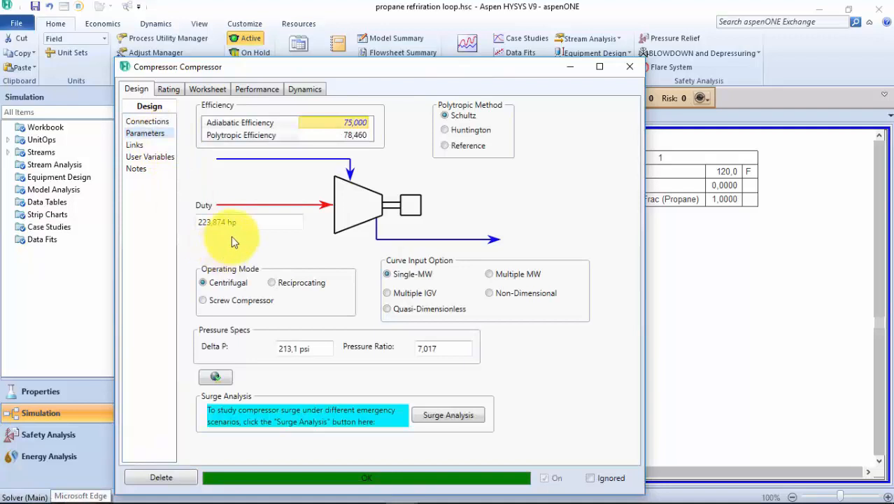
pyautogui.click(629, 67)
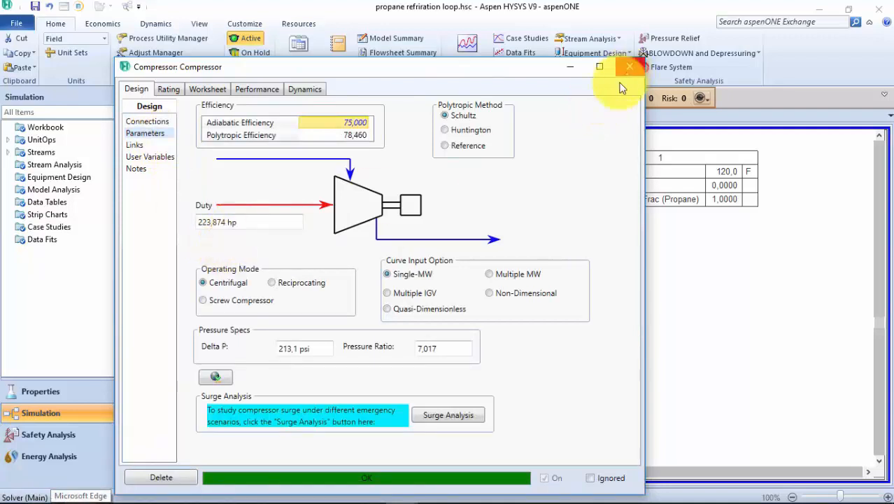
# Clear the Chiller's specified duty in its design parameters and close its window
pyautogui.doubleClick(448, 333)
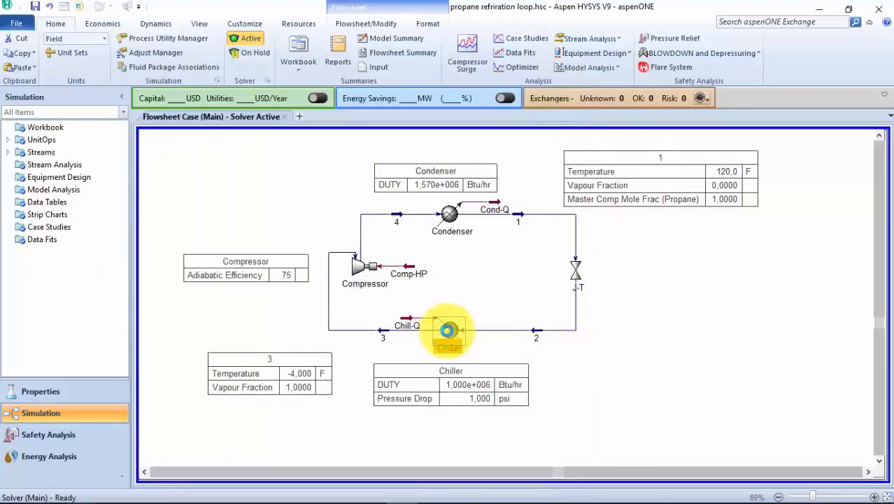
pyautogui.click(119, 230)
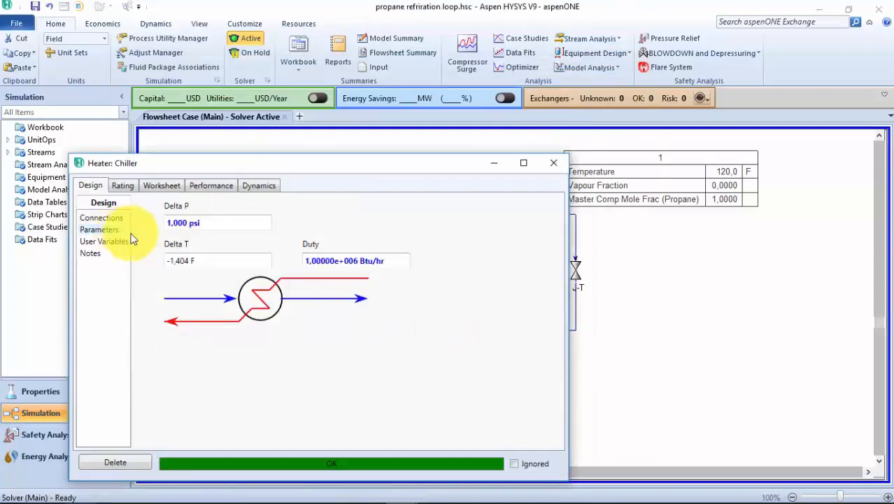
pyautogui.click(319, 260)
pyautogui.click(318, 261)
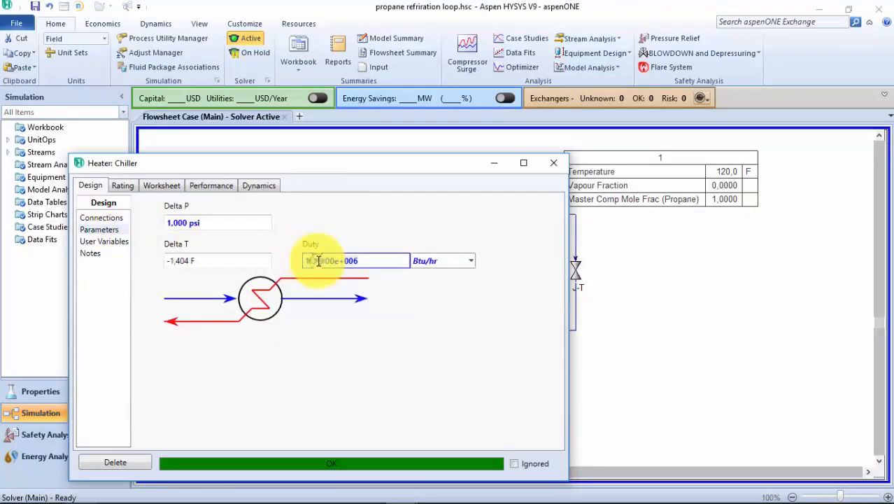
pyautogui.press('Delete')
pyautogui.click(368, 356)
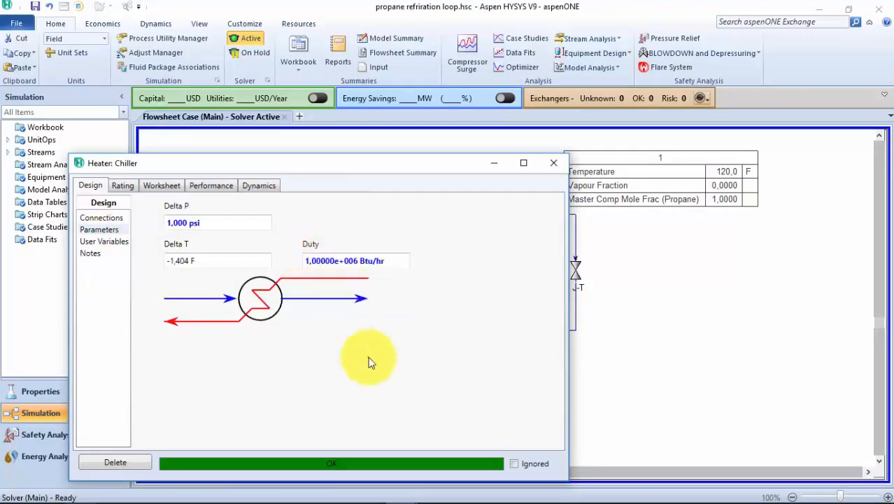
pyautogui.click(548, 166)
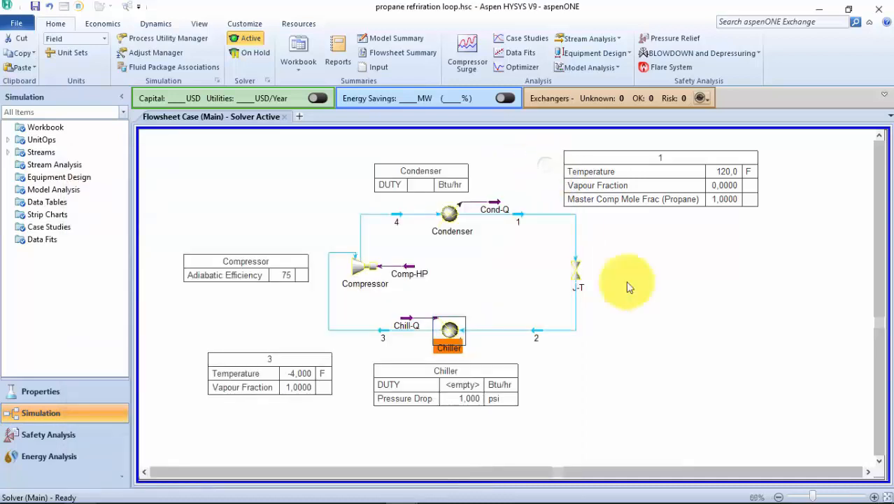
# Check the conditions of stream 2, and inspect stream 3 around the Chiller on the flowsheet
pyautogui.click(534, 333)
pyautogui.doubleClick(534, 333)
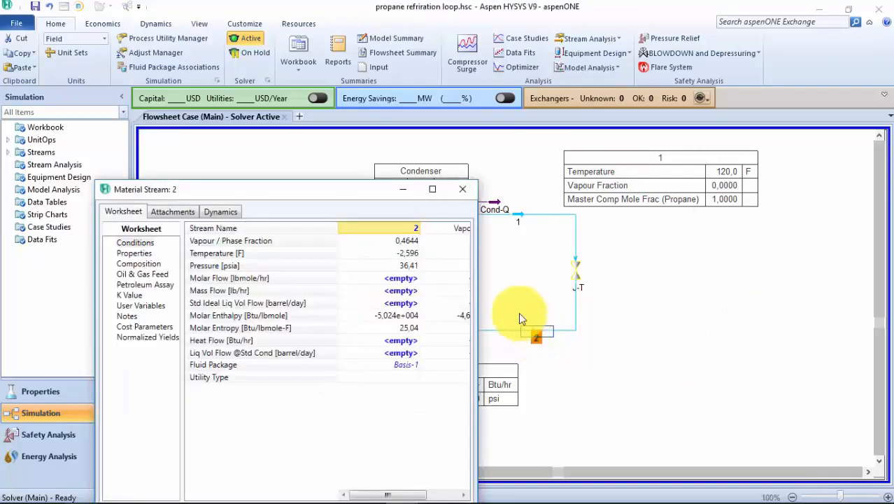
pyautogui.click(470, 198)
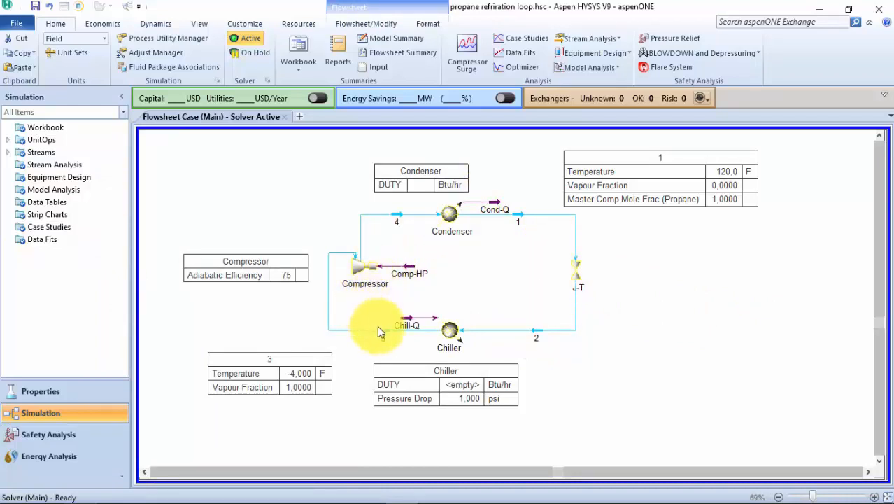
pyautogui.moveTo(379, 330)
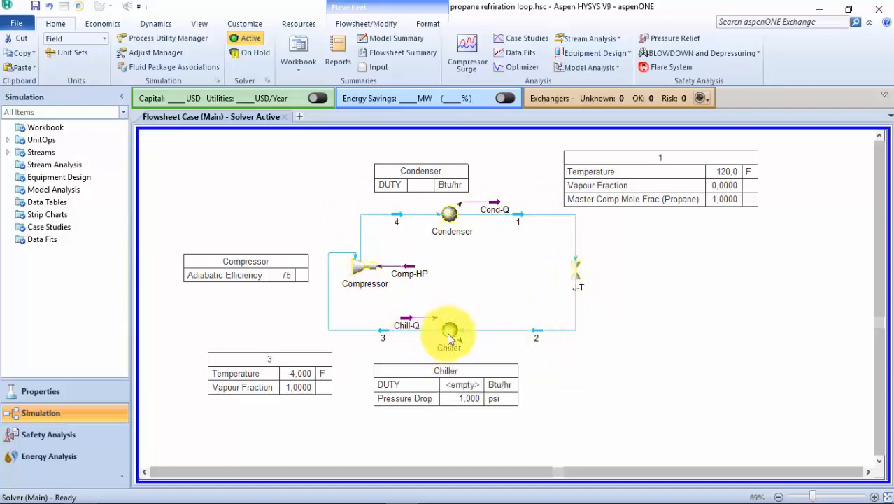
pyautogui.moveTo(453, 331)
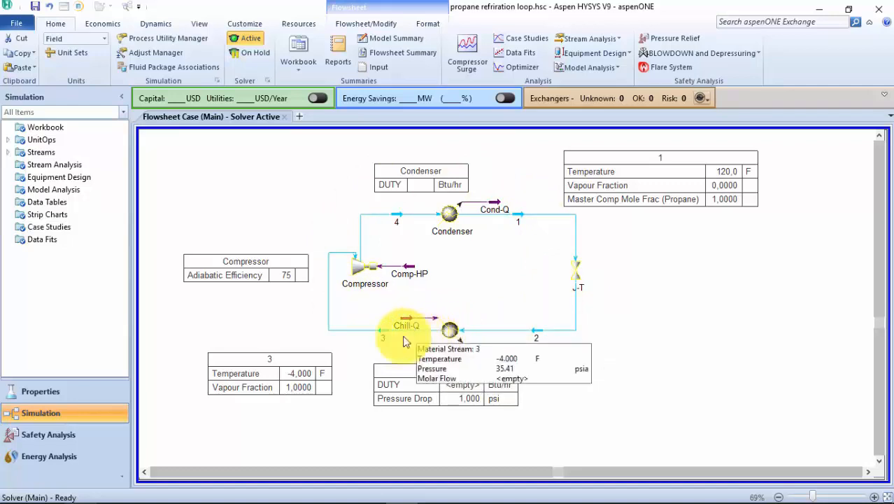
pyautogui.moveTo(355, 269)
# Calculate 250 × 0,9 in the Windows calculator and minimize it
pyautogui.press('XF86Calculator')
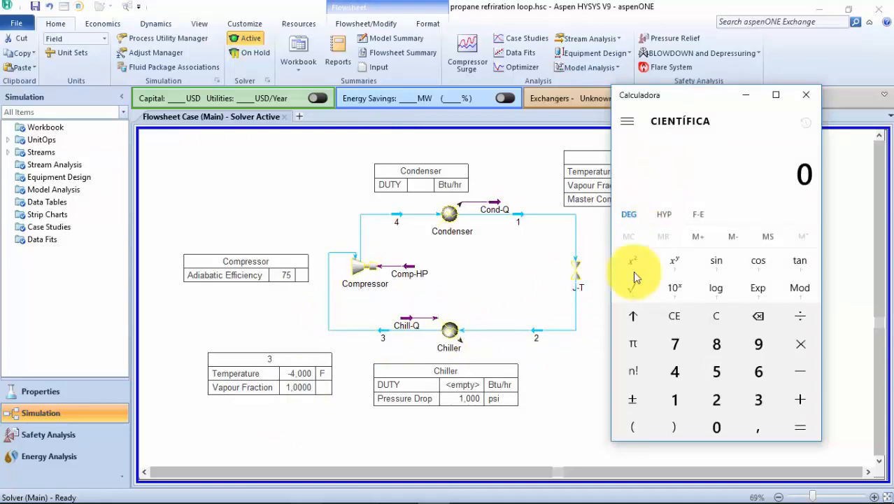
pyautogui.click(719, 410)
pyautogui.click(717, 371)
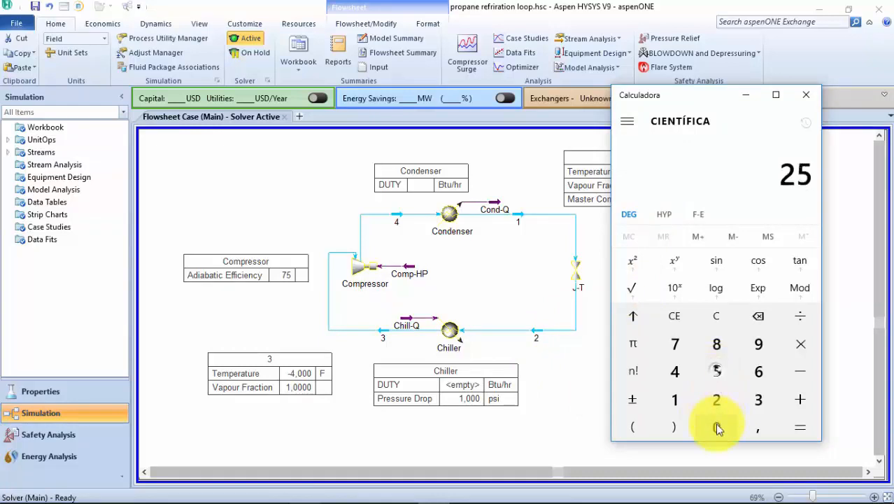
pyautogui.click(717, 425)
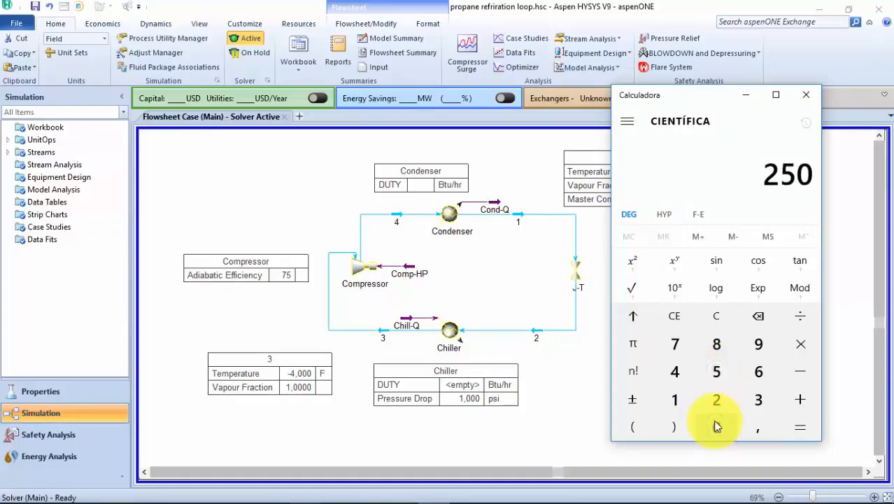
pyautogui.press('*')
pyautogui.write('0,9')
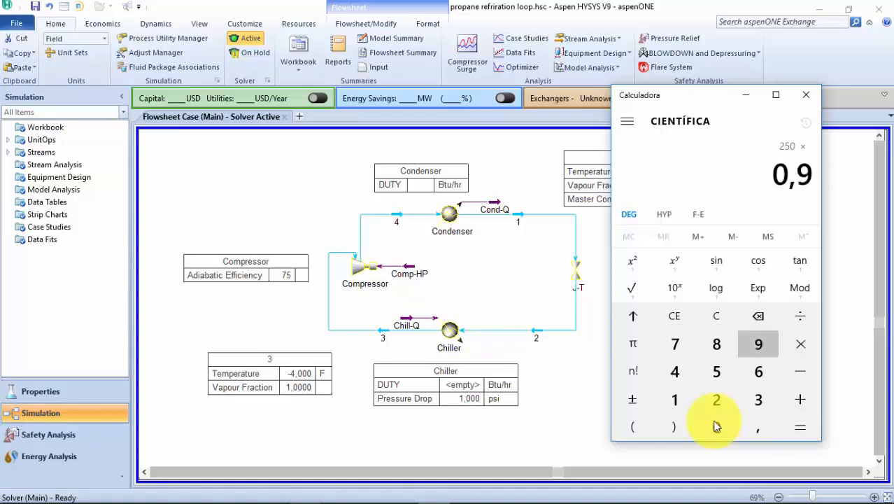
pyautogui.press('Return')
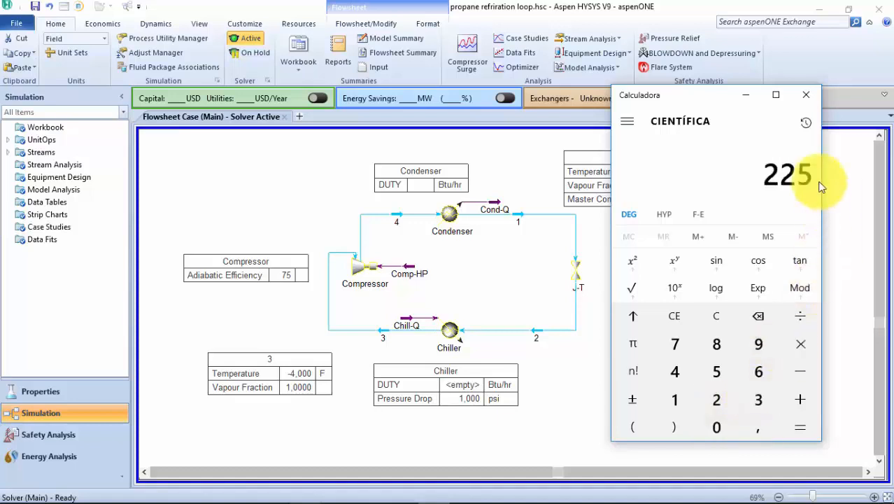
pyautogui.click(749, 96)
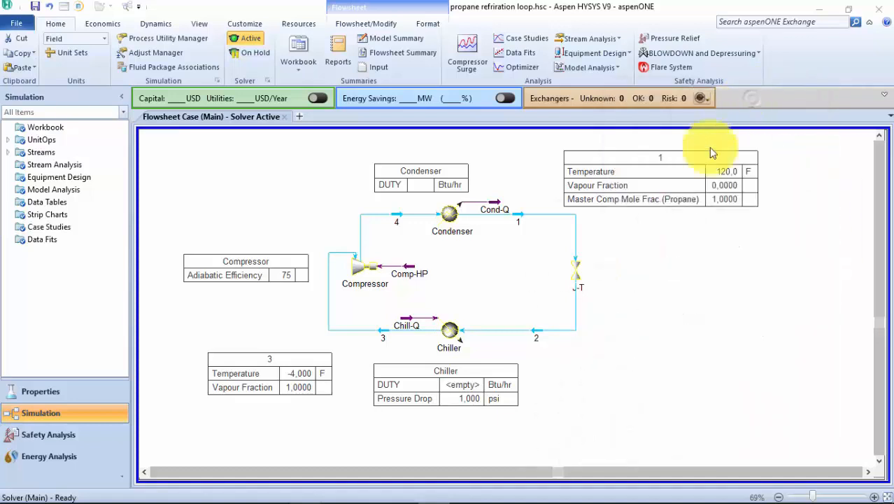
# Set the Compressor's duty to 225 hp in its design parameters
pyautogui.click(357, 270)
pyautogui.doubleClick(357, 270)
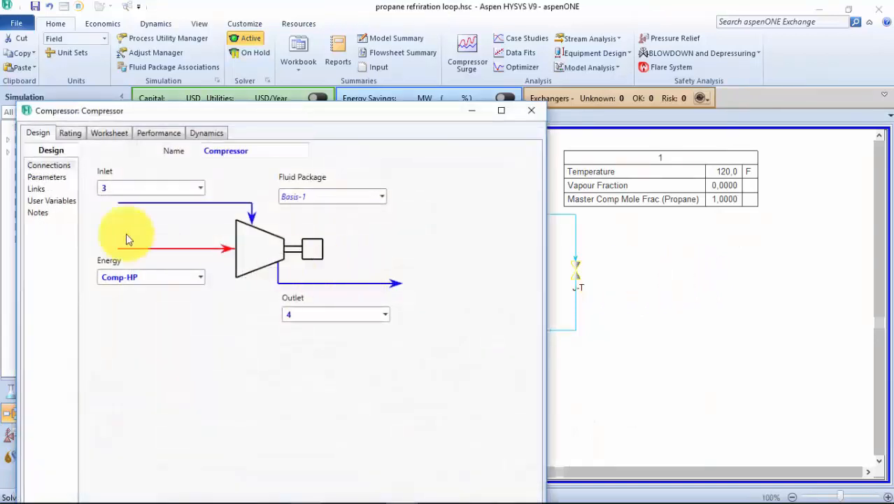
pyautogui.click(47, 179)
pyautogui.click(112, 261)
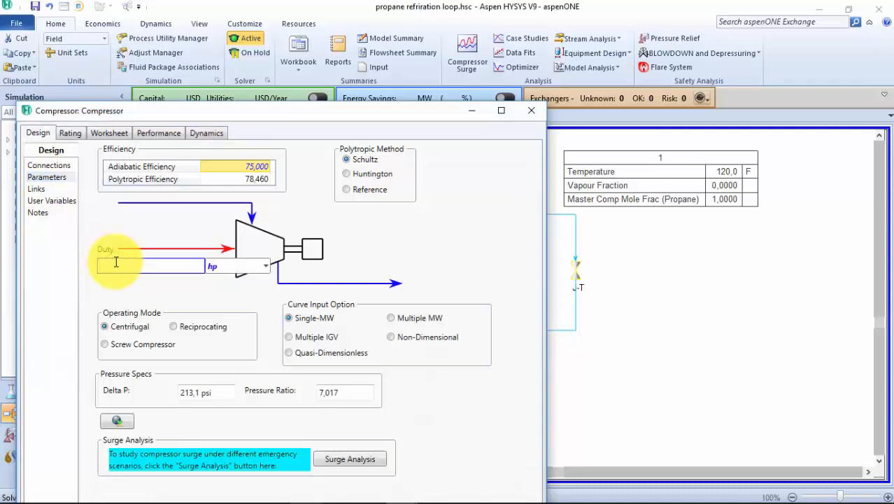
pyautogui.write('225')
pyautogui.click(362, 231)
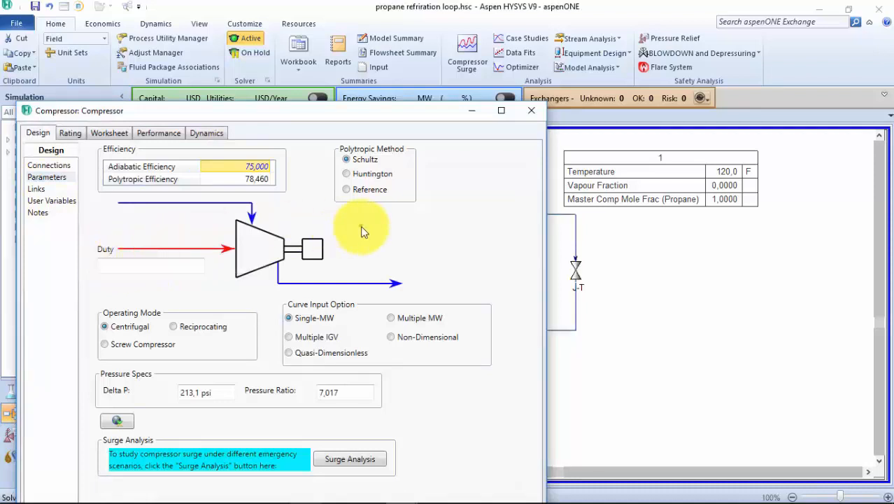
# Set the Compressor's adiabatic efficiency to 72 and close its window
pyautogui.click(258, 172)
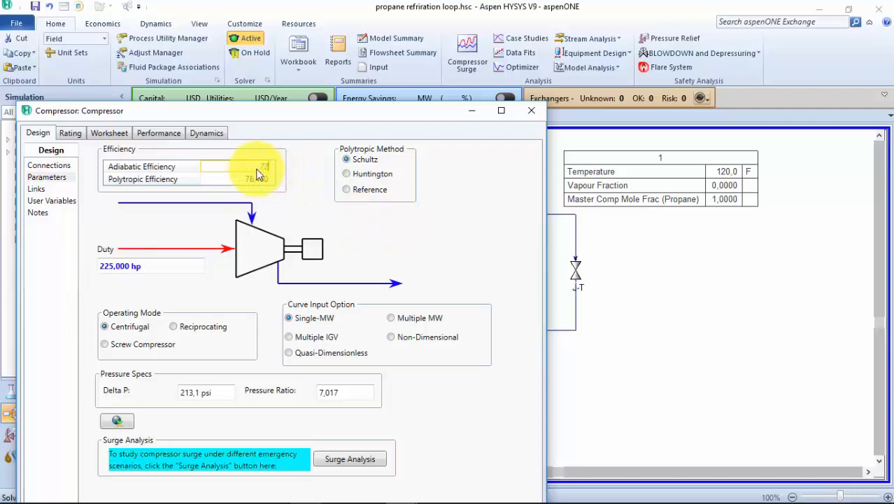
pyautogui.write('72')
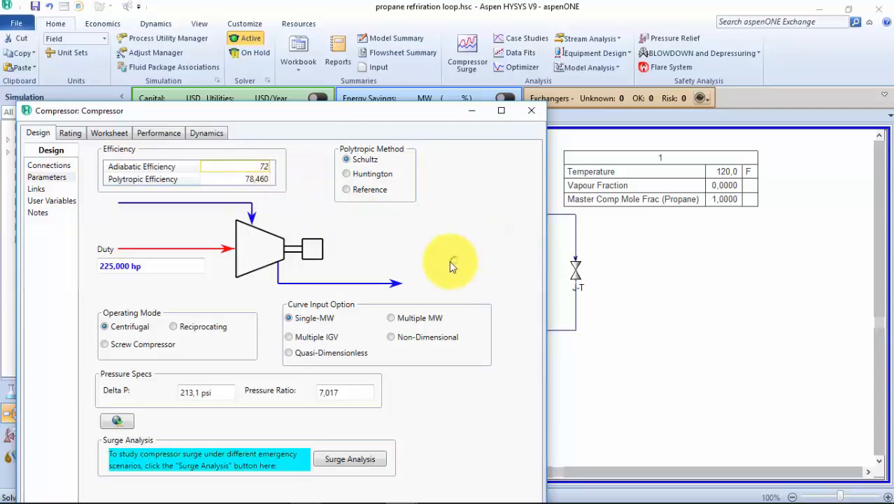
pyautogui.click(264, 181)
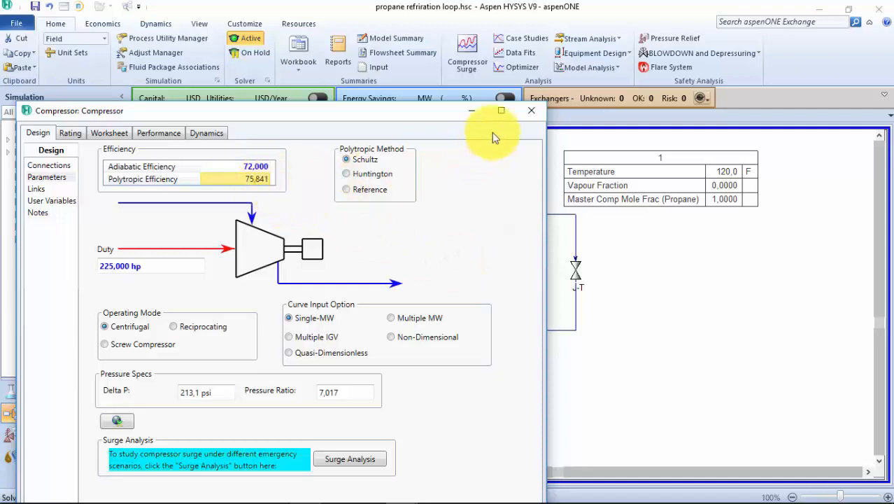
pyautogui.click(530, 110)
pyautogui.click(688, 299)
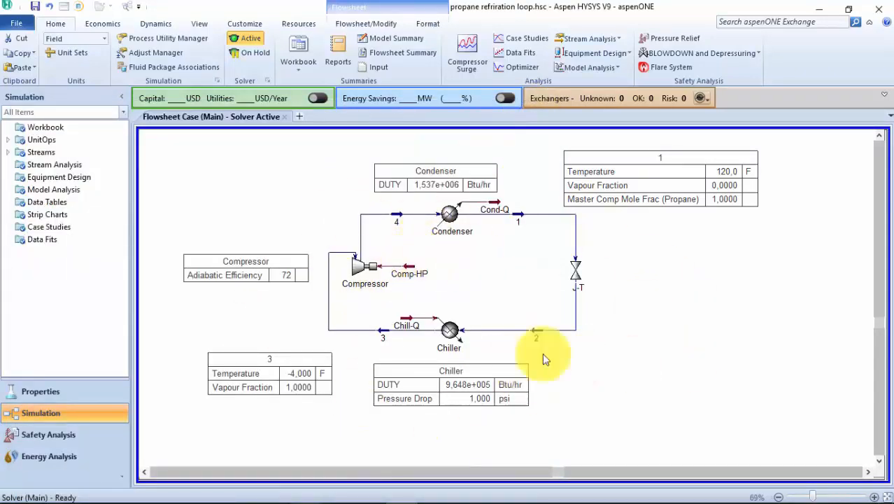
# Check the Chiller's calculated duty on the flowsheet, and review the vapour fraction and temperature of stream 1
pyautogui.moveTo(496, 341)
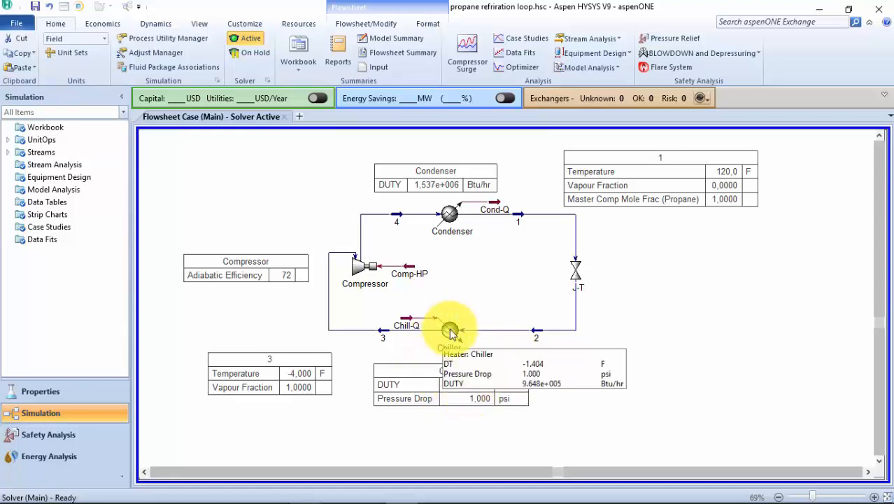
pyautogui.hotkey('alt', 'Tab')
pyautogui.click(440, 253)
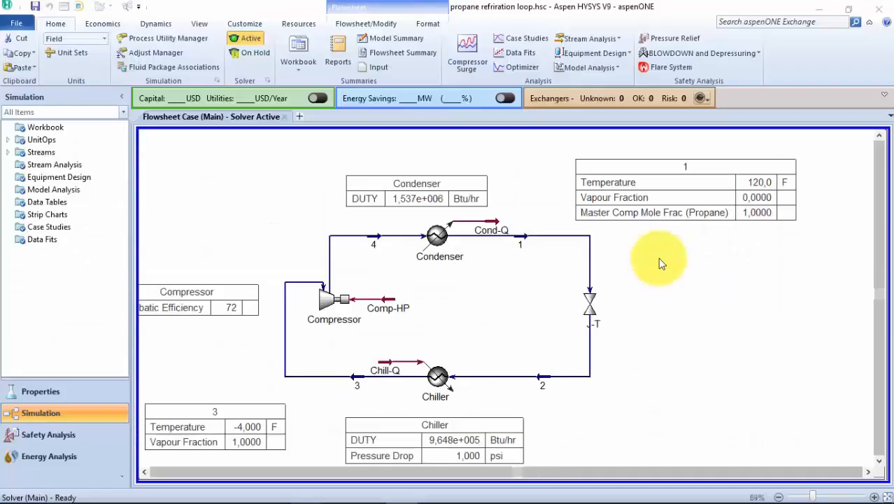
pyautogui.scroll(2, 599, 299)
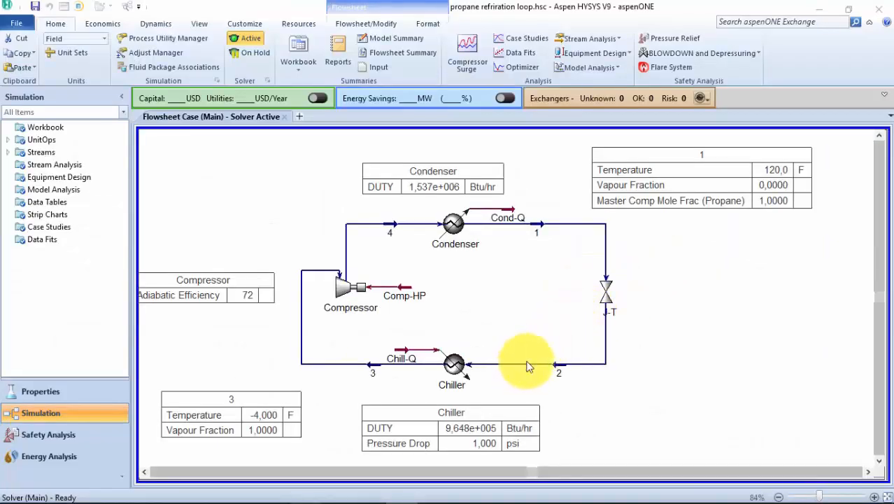
pyautogui.doubleClick(539, 226)
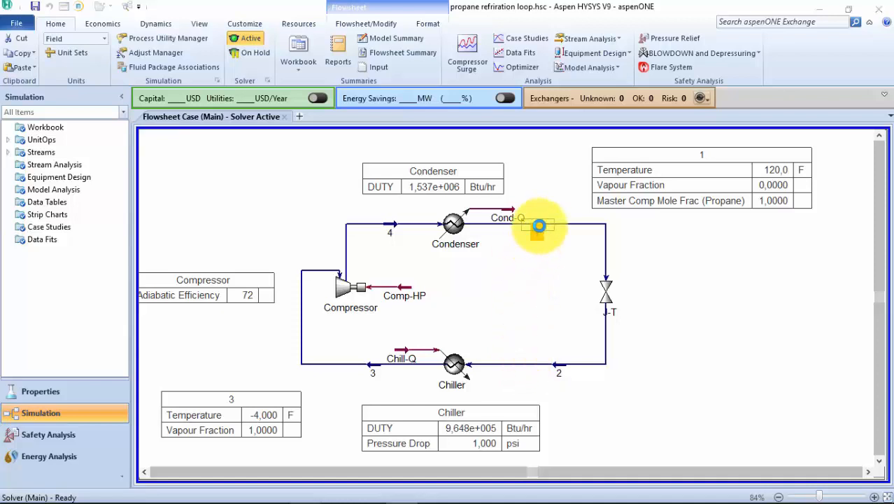
pyautogui.click(324, 163)
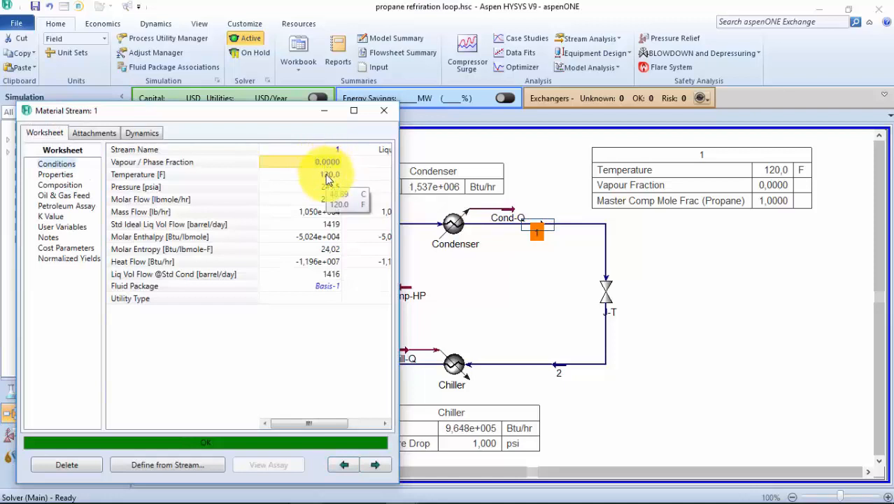
pyautogui.click(330, 175)
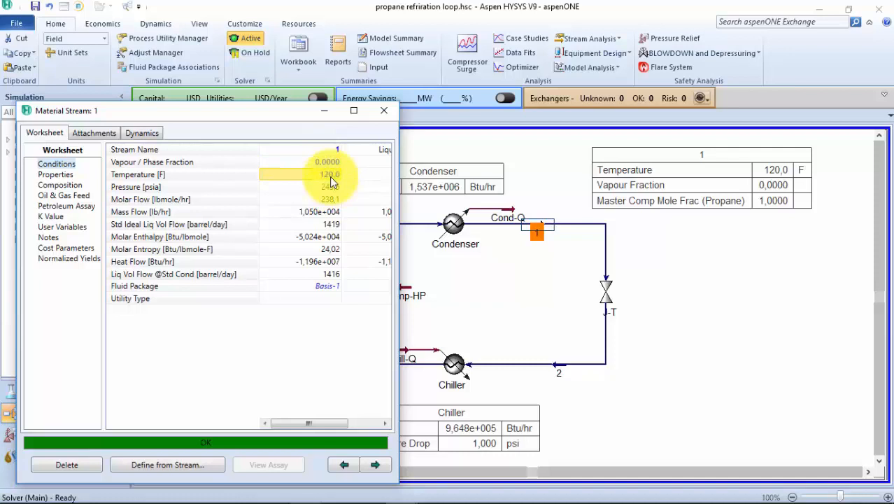
pyautogui.click(383, 111)
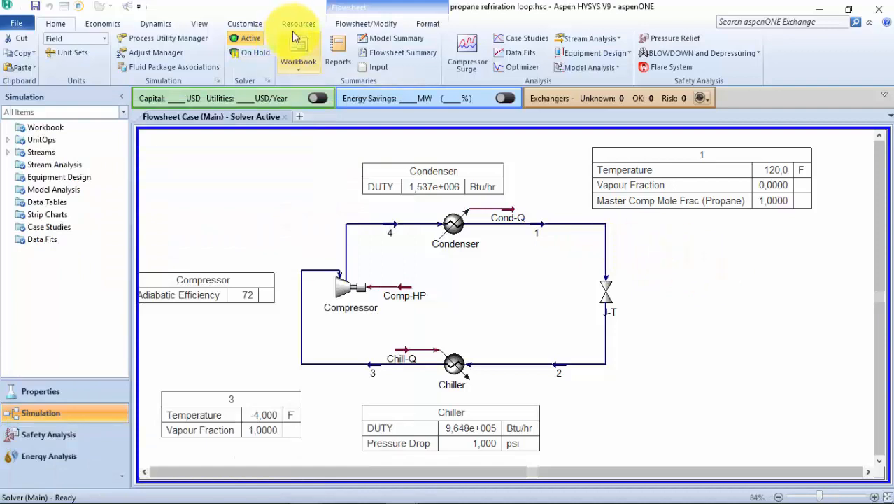
# Break the connection between stream 4 and the Condenser
pyautogui.click(343, 26)
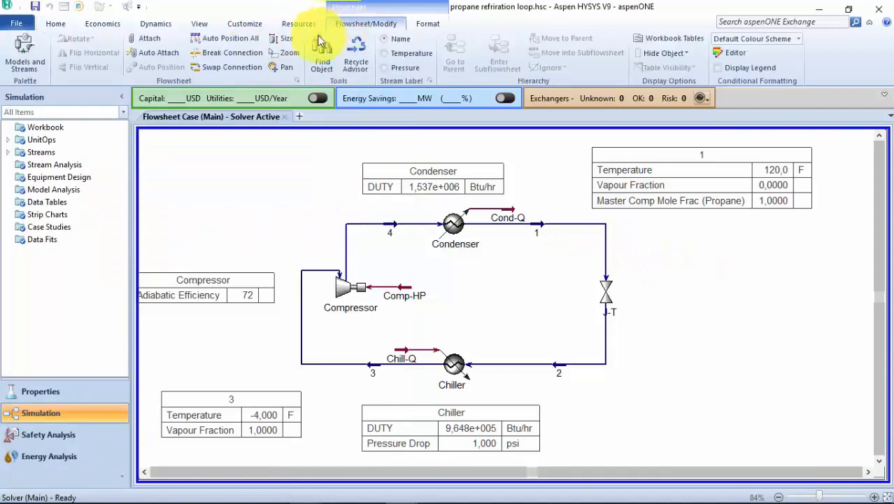
pyautogui.click(246, 57)
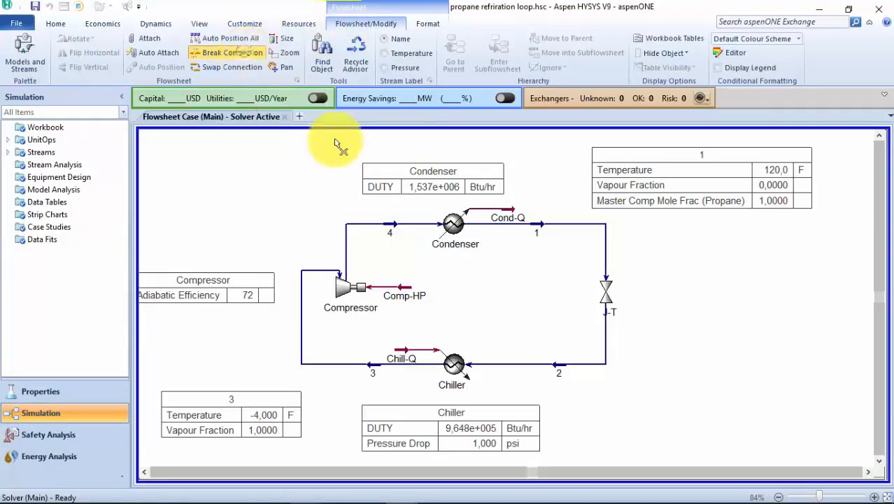
pyautogui.click(424, 226)
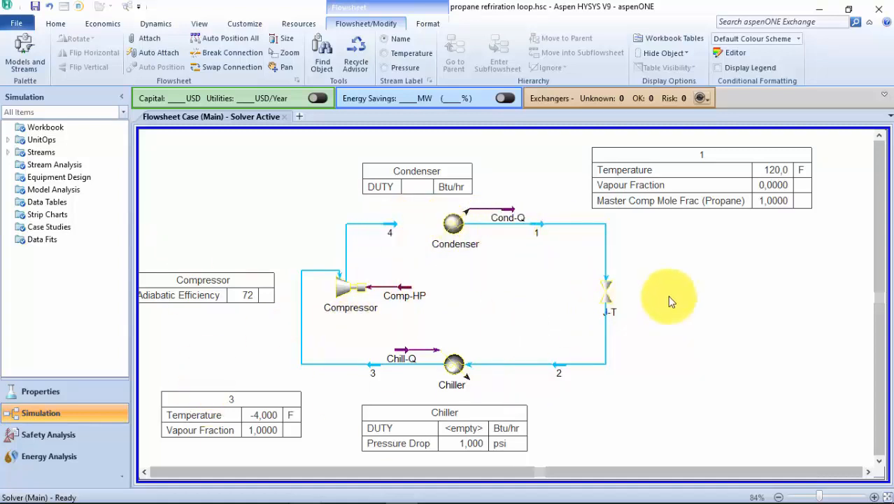
# Review stream 1's vapour fraction, temperature and propane composition, then close its window
pyautogui.scroll(2, 563, 226)
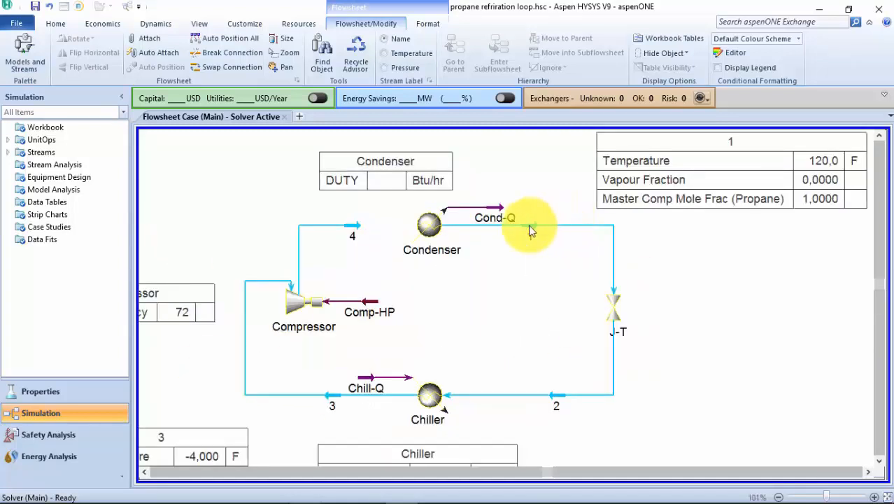
pyautogui.doubleClick(530, 225)
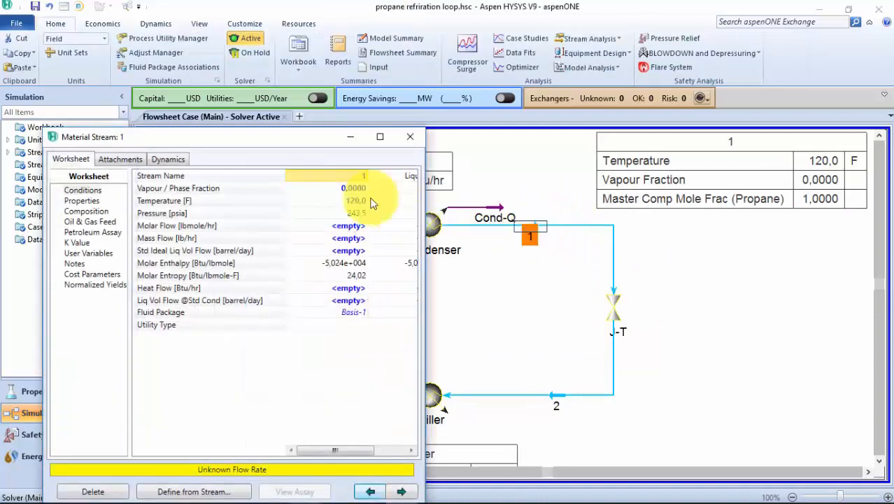
pyautogui.moveTo(279, 143); pyautogui.dragTo(343, 117)
pyautogui.click(396, 162)
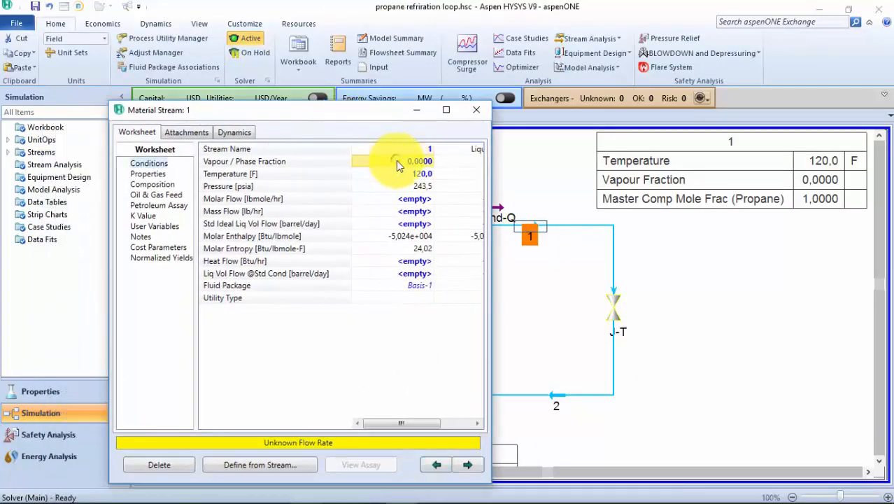
pyautogui.click(429, 175)
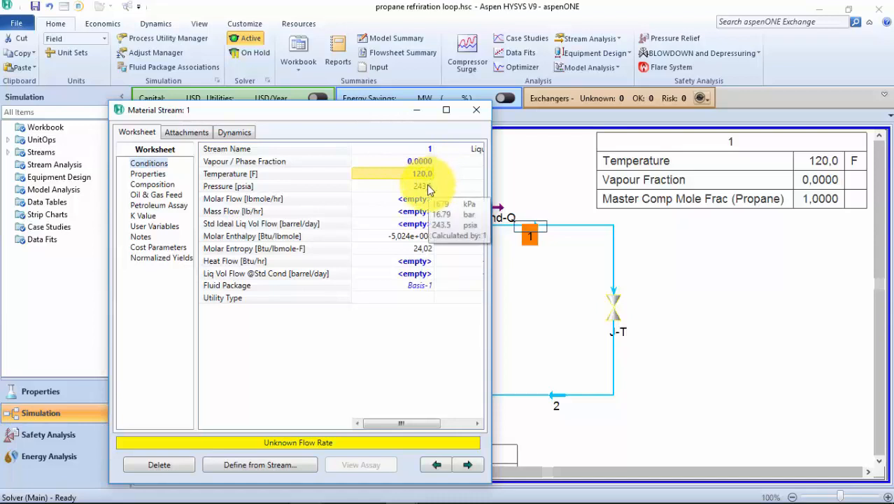
pyautogui.click(152, 184)
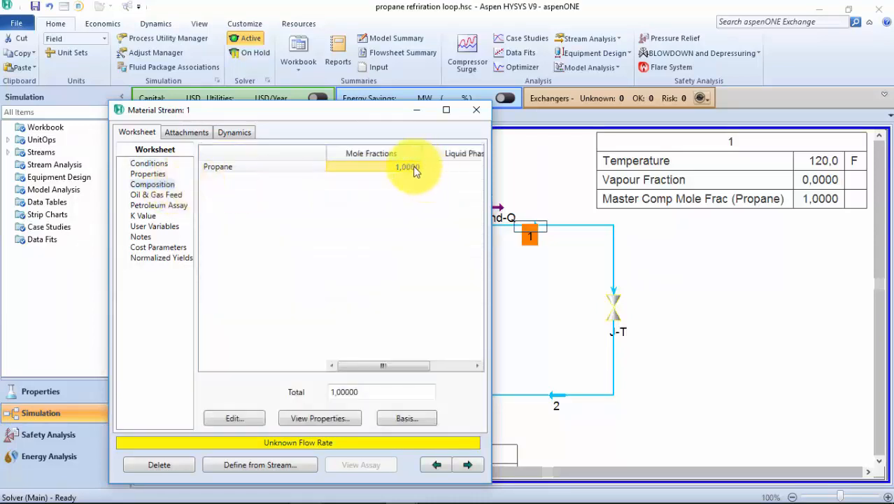
pyautogui.click(476, 109)
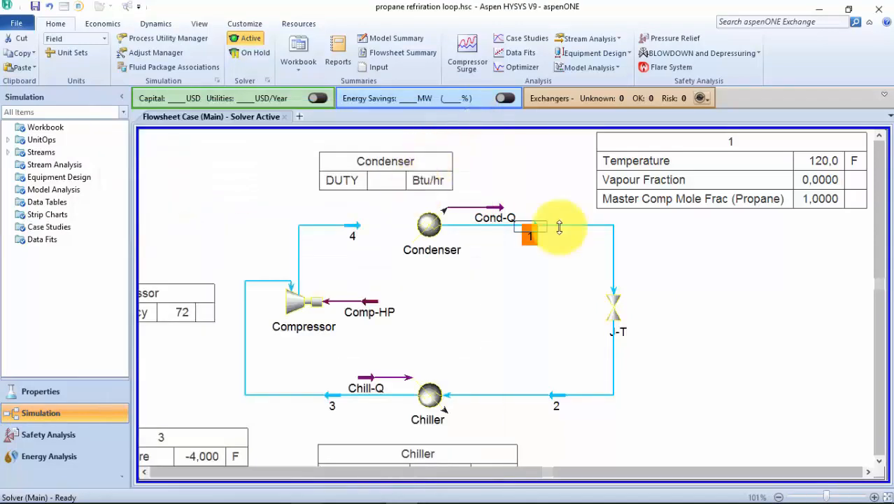
# Check the calculated pressure of stream 1 in its worksheet conditions and close the window
pyautogui.doubleClick(530, 234)
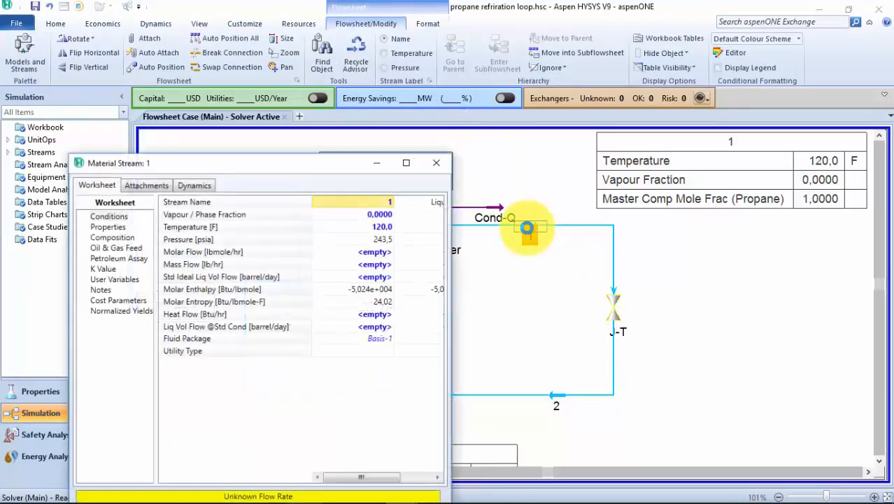
pyautogui.click(381, 242)
pyautogui.moveTo(327, 167); pyautogui.dragTo(374, 138)
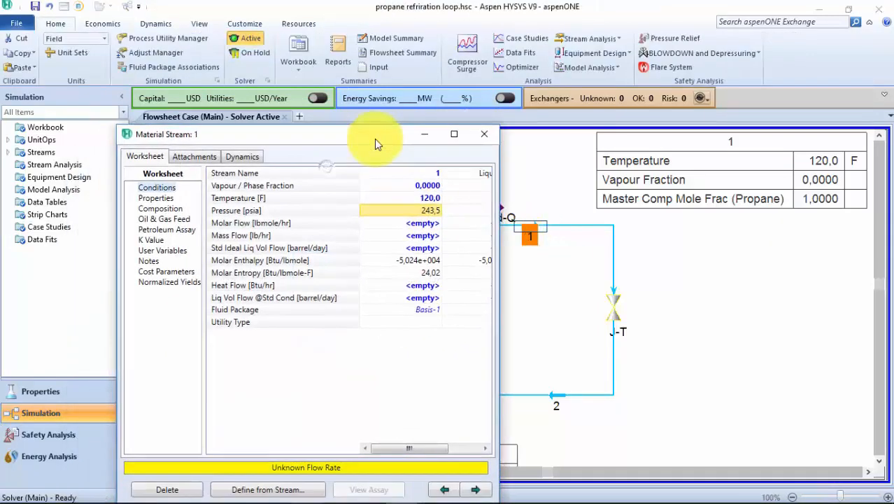
pyautogui.moveTo(431, 220)
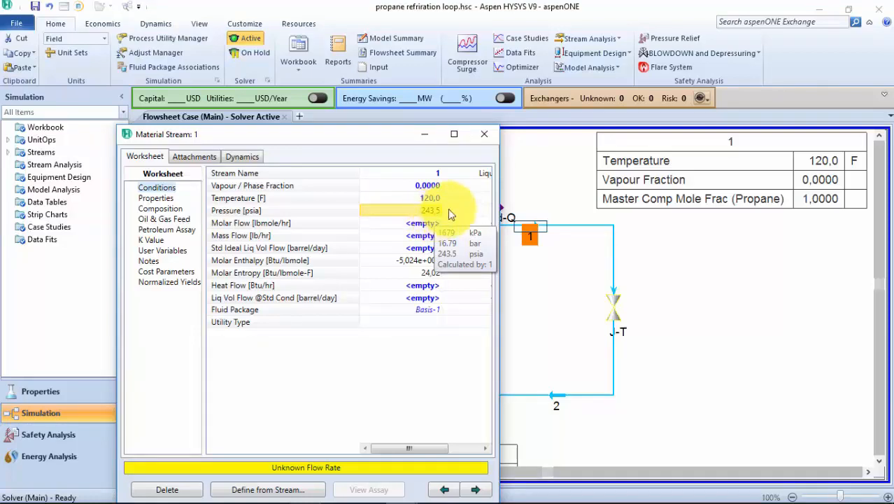
pyautogui.click(486, 134)
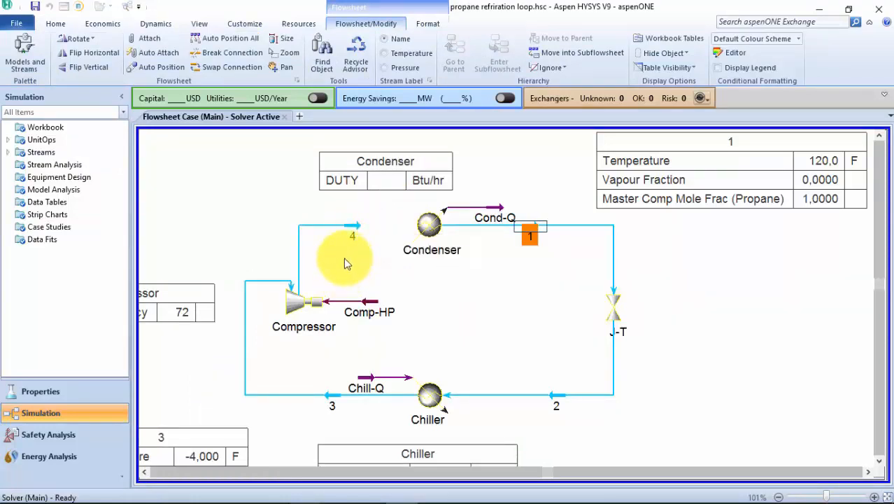
# Check the Condenser's pressure drop in its design parameters and close its window
pyautogui.moveTo(364, 233)
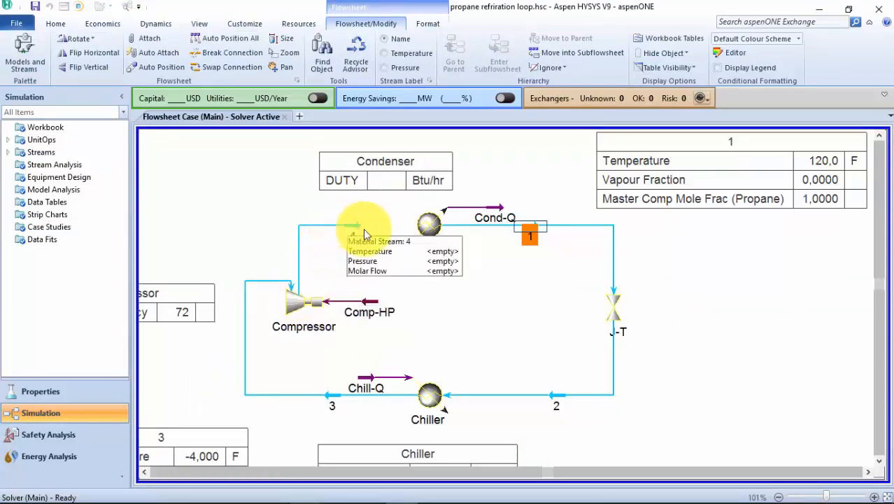
pyautogui.doubleClick(429, 224)
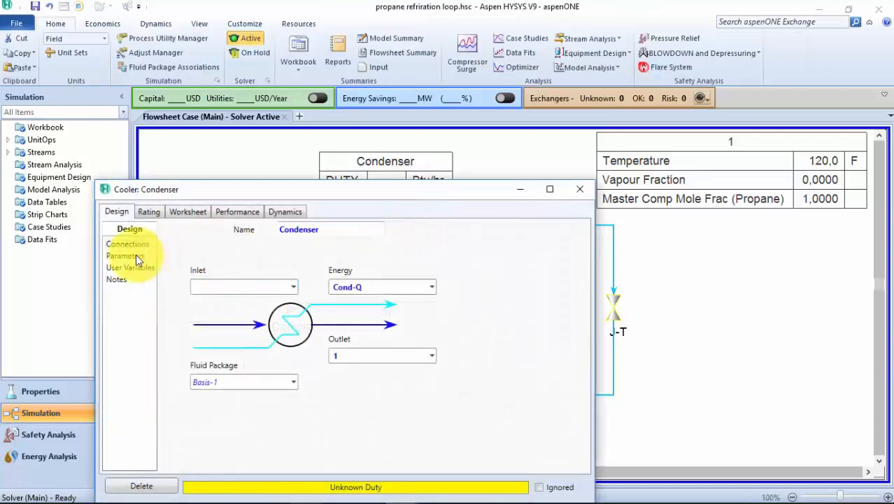
pyautogui.click(125, 255)
pyautogui.moveTo(330, 191); pyautogui.dragTo(364, 113)
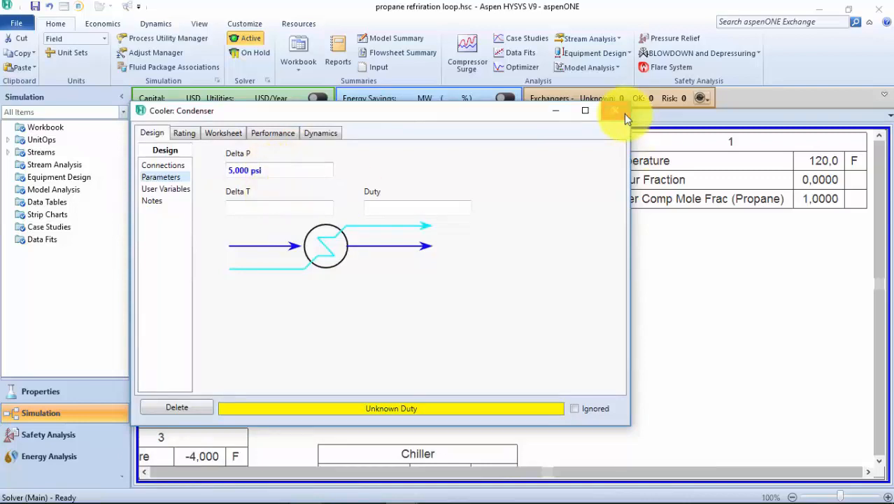
pyautogui.click(614, 111)
# Switch to the Calculator, add 5 to 243,5 for the Condenser's inlet pressure, and return to the HYSYS flowsheet
pyautogui.click(434, 497)
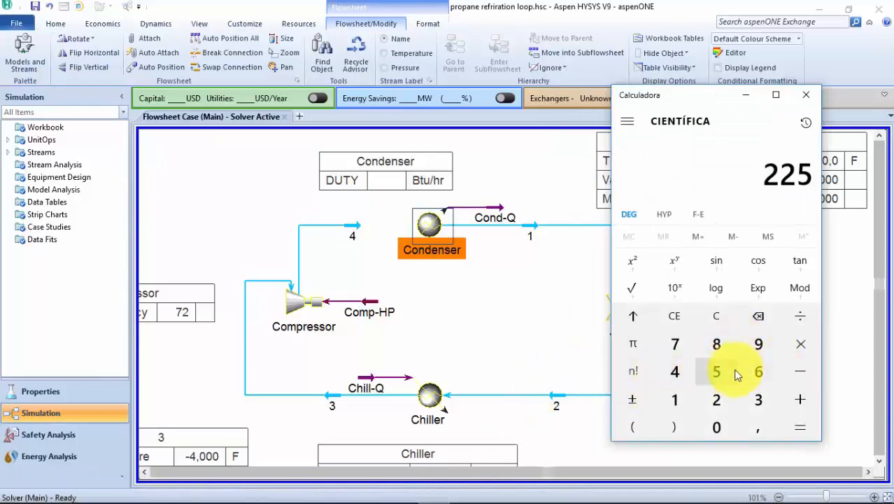
pyautogui.write('25')
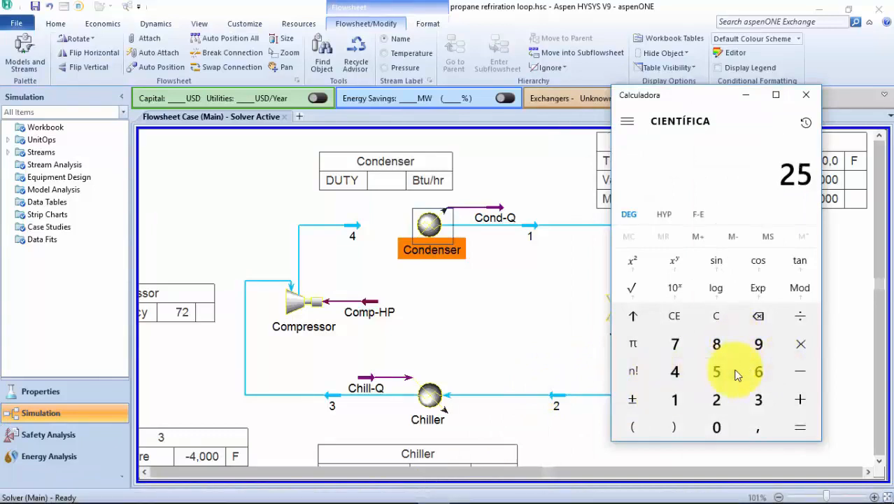
pyautogui.press('BackSpace')
pyautogui.write('43,5')
pyautogui.press('+')
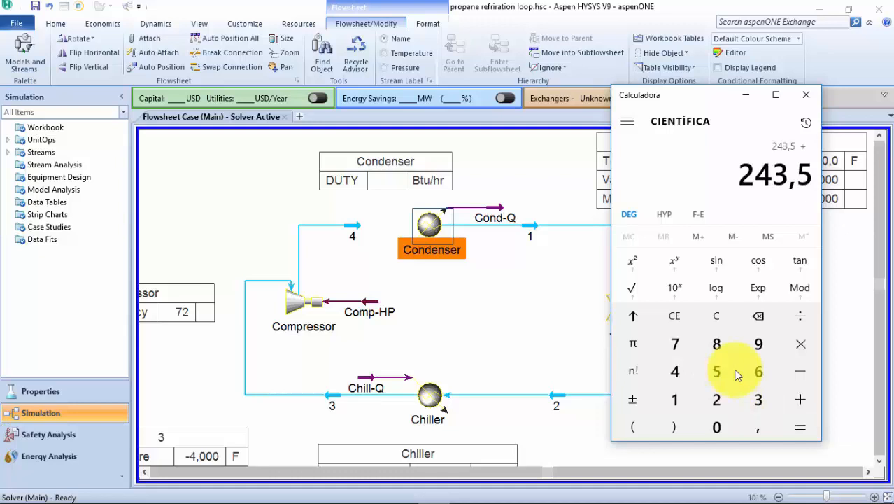
pyautogui.write('5')
pyautogui.press('Return')
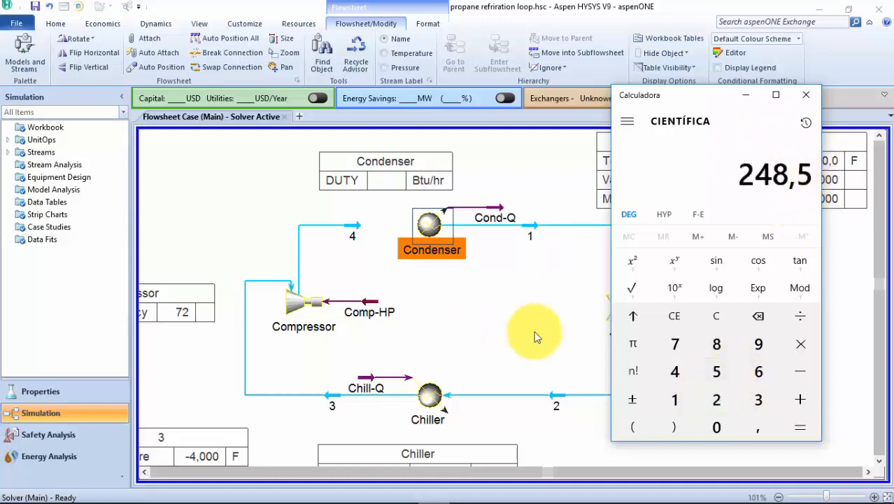
pyautogui.click(535, 333)
# Set the Chiller's duty to 1500000 Btu/hr in its design parameters and close its window
pyautogui.moveTo(352, 229)
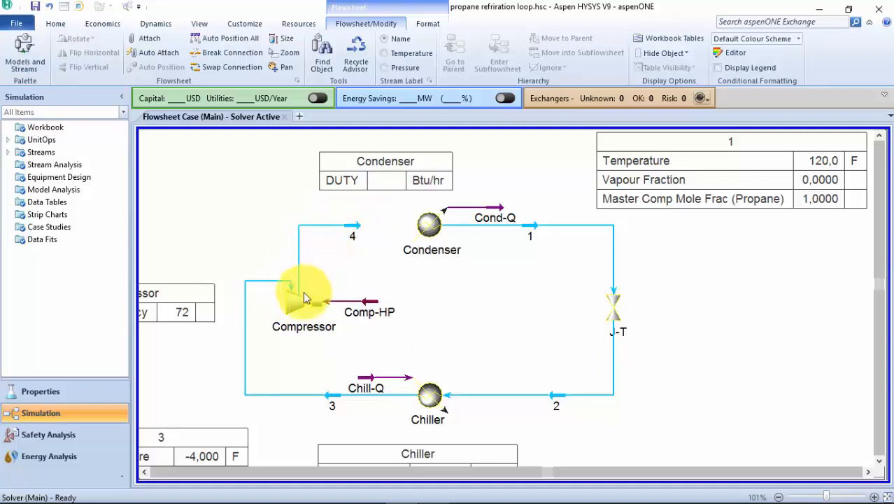
pyautogui.scroll(-2, 449, 276)
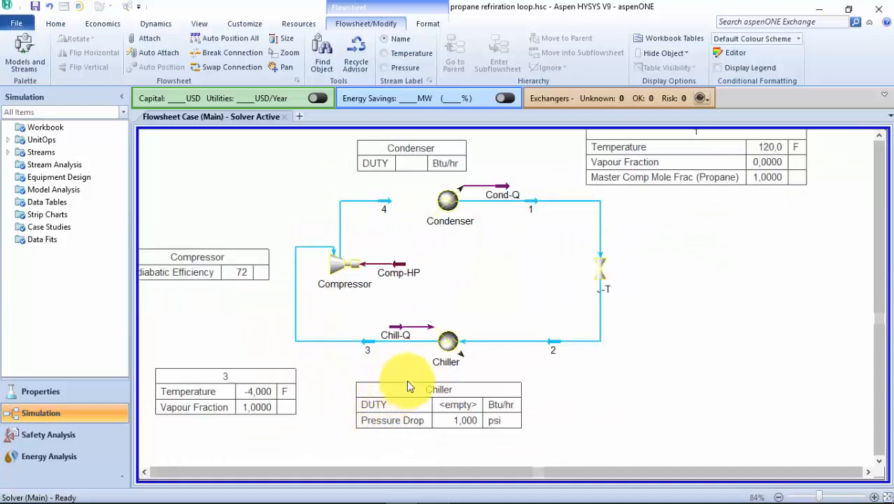
pyautogui.moveTo(455, 350)
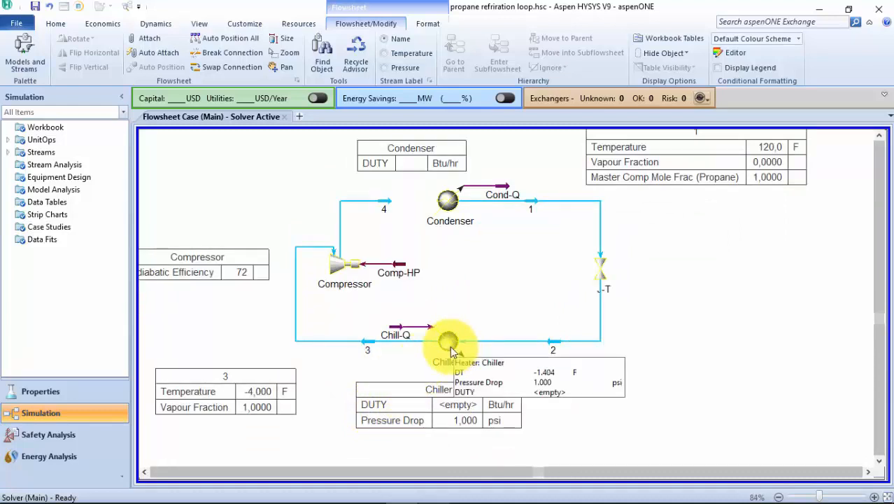
pyautogui.doubleClick(450, 343)
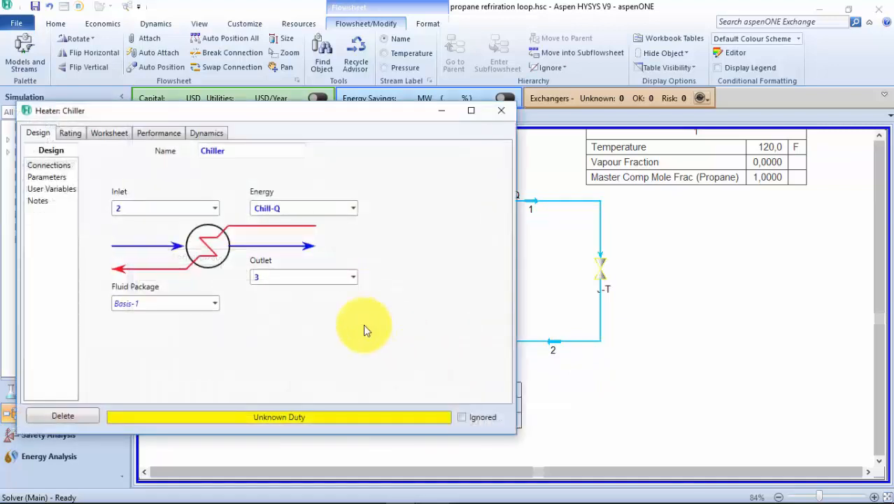
pyautogui.click(59, 177)
pyautogui.click(300, 208)
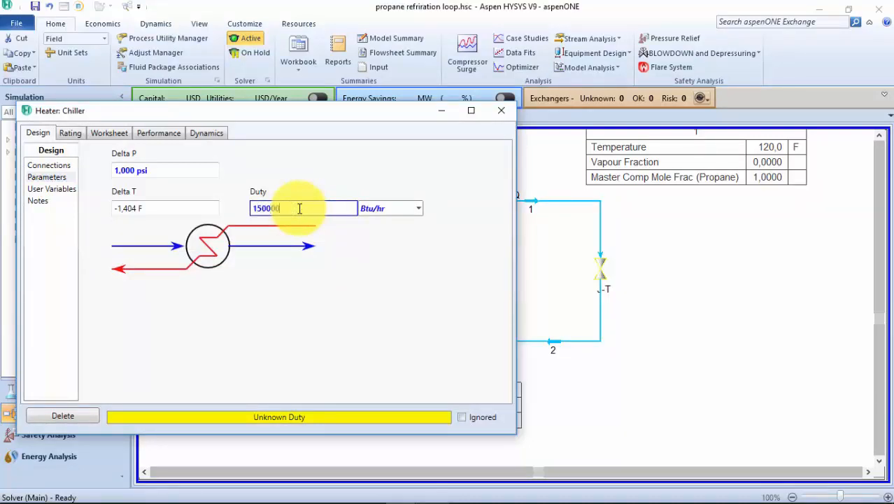
pyautogui.click(391, 285)
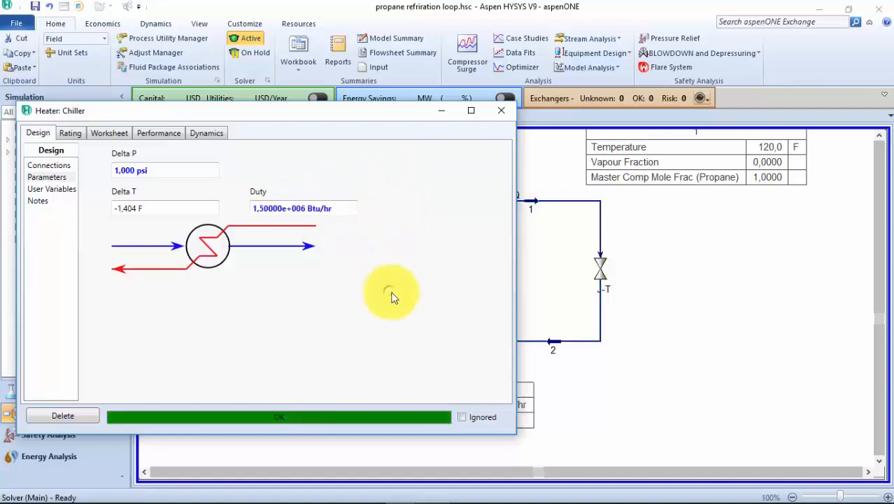
pyautogui.click(501, 110)
pyautogui.click(696, 280)
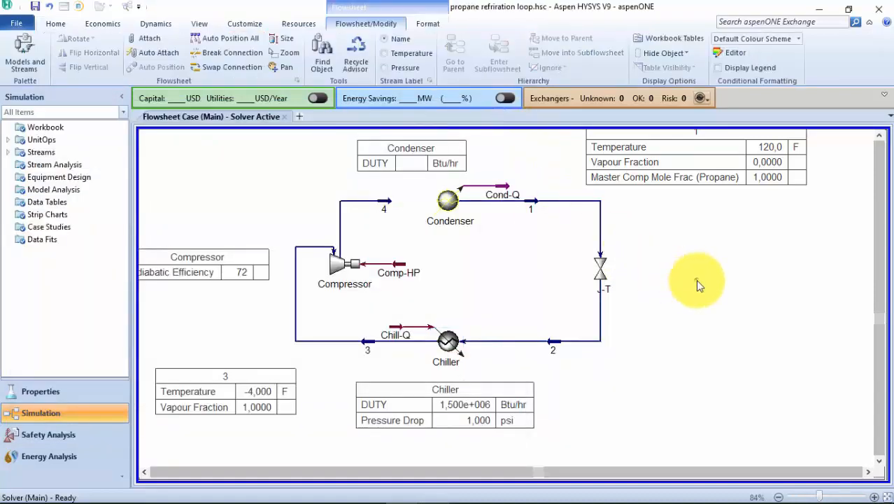
# Examine stream 3 and the Compressor's calculated delta T, delta P and molar flow on the flowsheet
pyautogui.moveTo(369, 348)
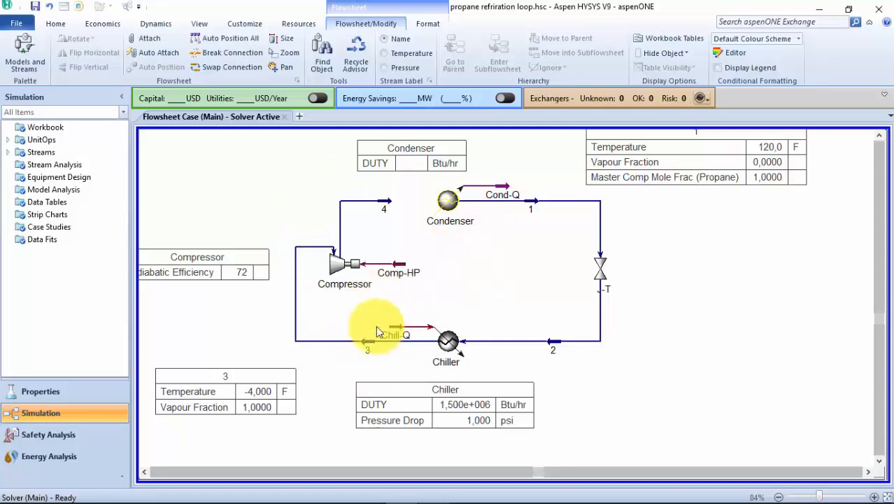
pyautogui.click(373, 344)
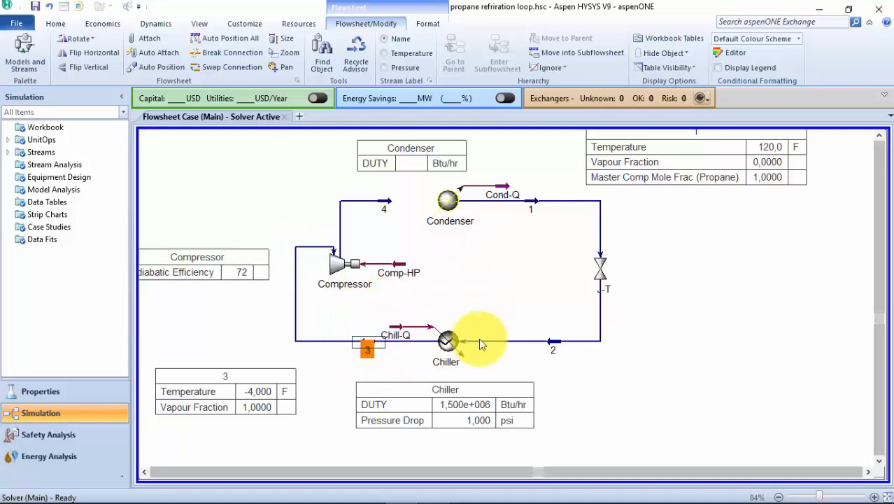
pyautogui.click(343, 264)
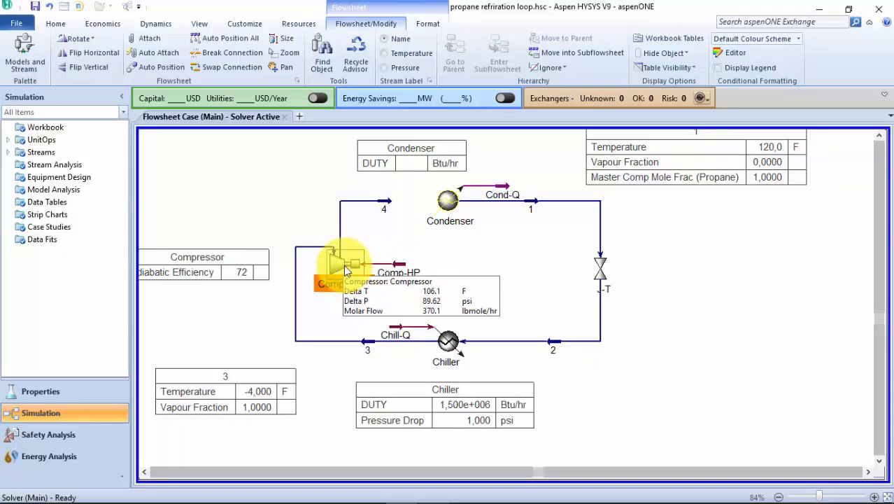
pyautogui.click(465, 250)
pyautogui.scroll(-1, 319, 261)
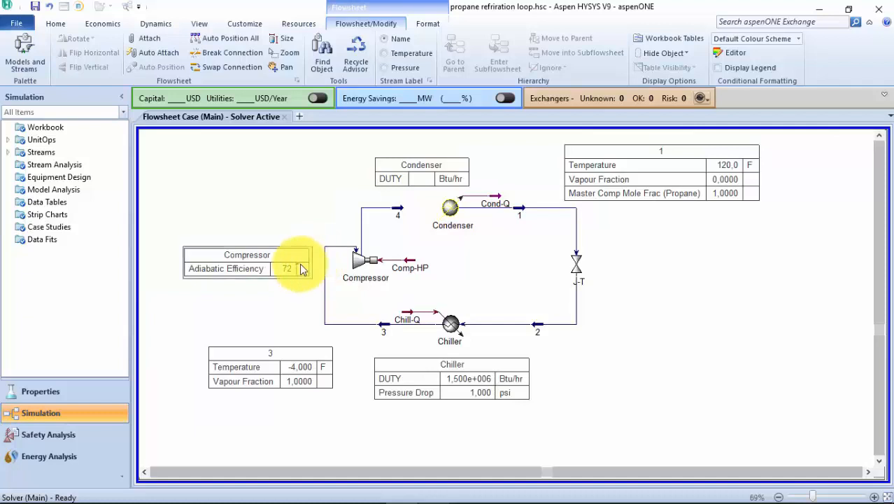
pyautogui.scroll(1, 476, 245)
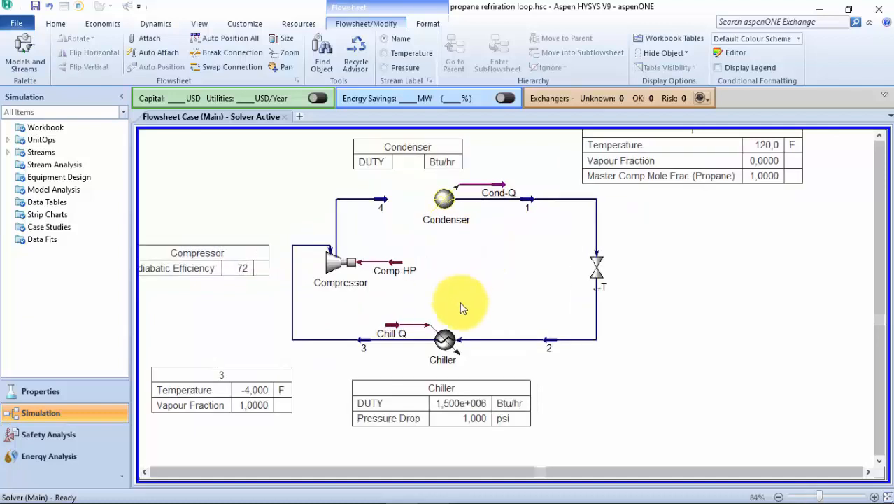
# Review the Chiller's connections and the temperature, pressure and molar flow of stream 3
pyautogui.doubleClick(445, 340)
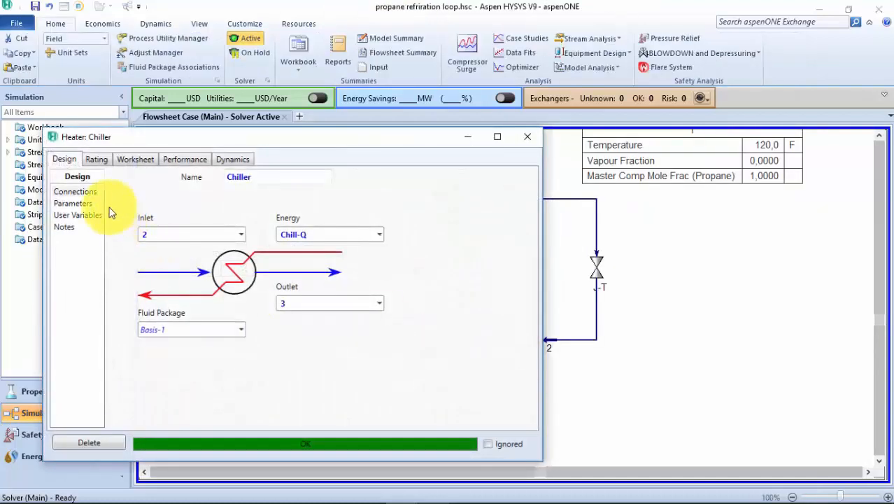
pyautogui.click(523, 139)
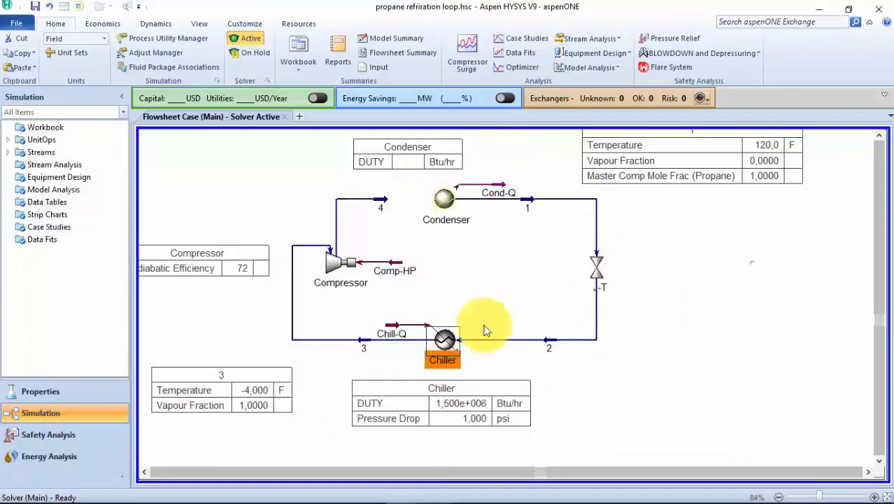
pyautogui.click(484, 325)
pyautogui.moveTo(362, 347)
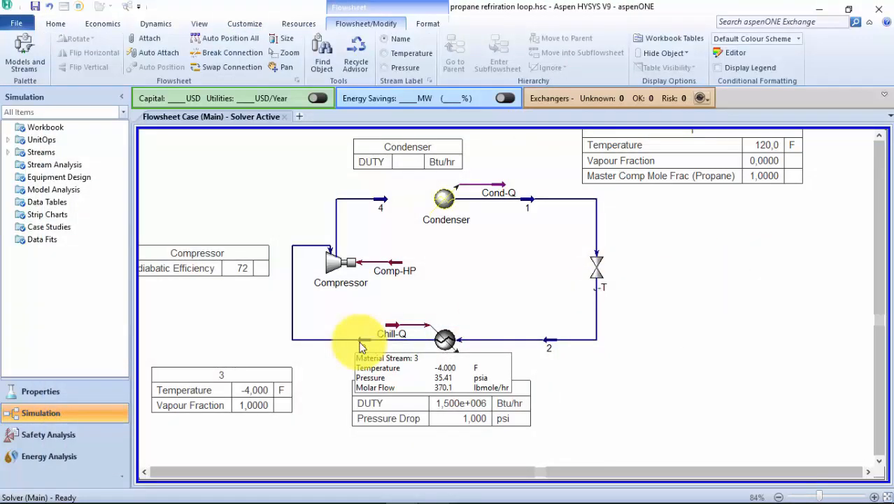
pyautogui.click(361, 342)
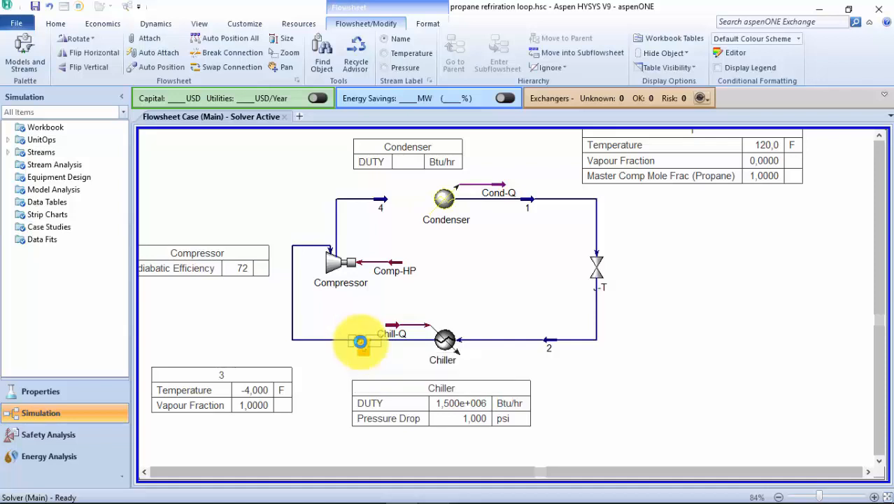
pyautogui.doubleClick(362, 347)
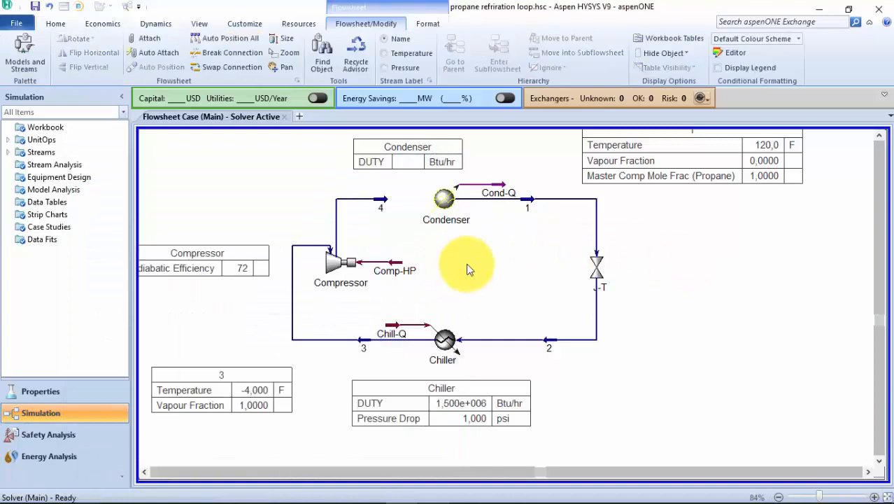
# Review the Compressor's efficiency, duty and pressure specs in its design parameters, and close its window
pyautogui.doubleClick(341, 264)
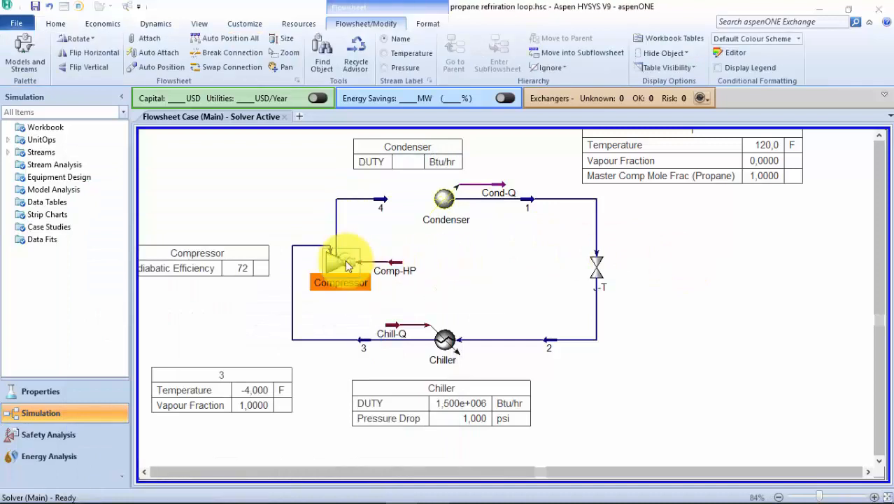
pyautogui.click(117, 266)
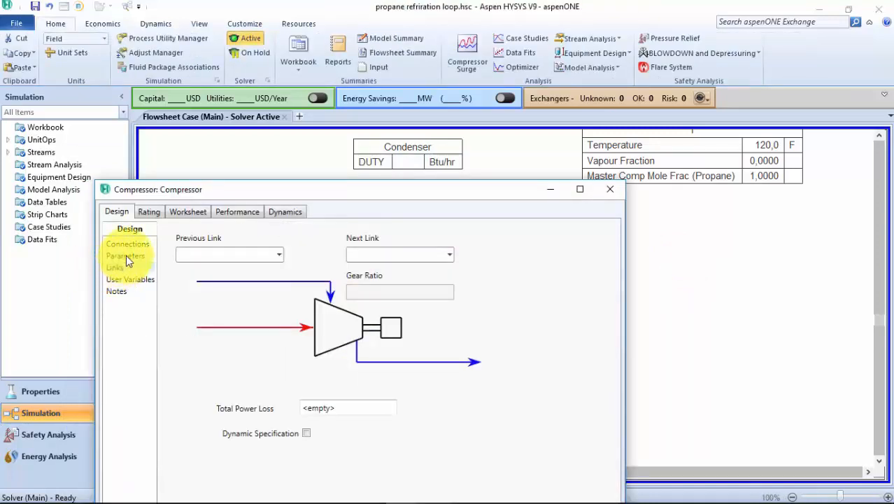
pyautogui.click(126, 255)
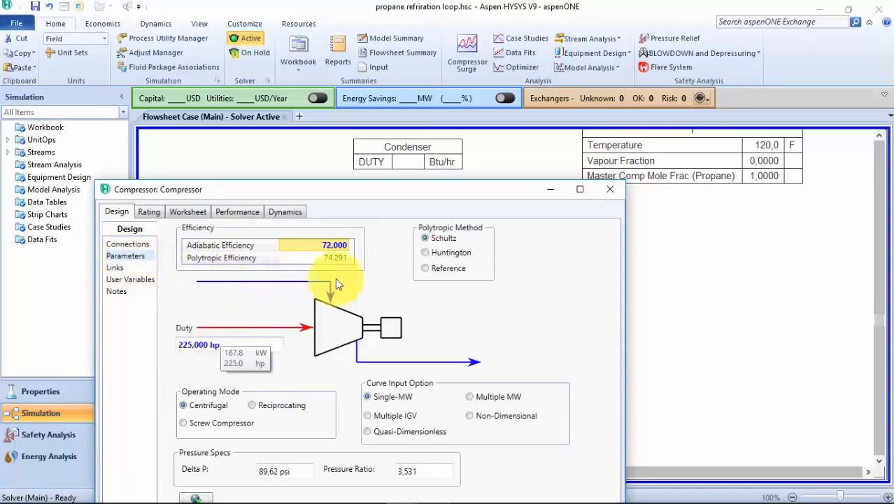
pyautogui.click(608, 191)
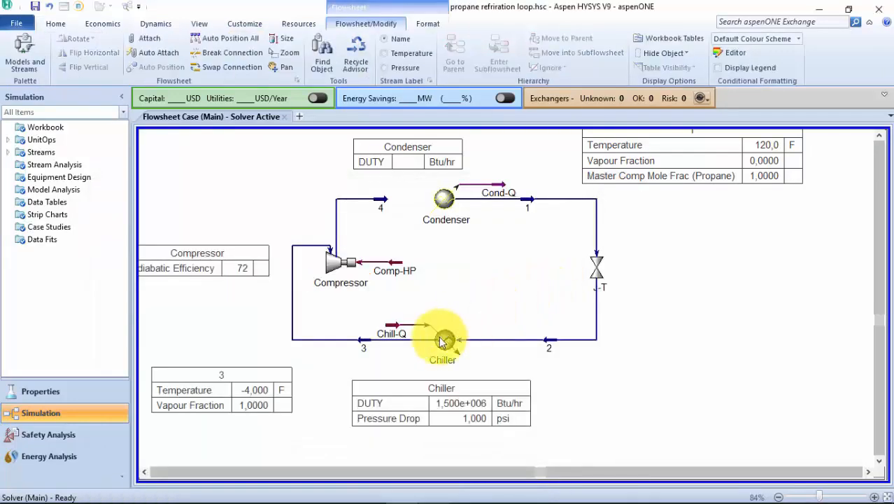
# Examine the temperature and pressure of stream 4 in its worksheet conditions, and close the stream's window
pyautogui.scroll(-1, 442, 341)
pyautogui.scroll(1, 509, 180)
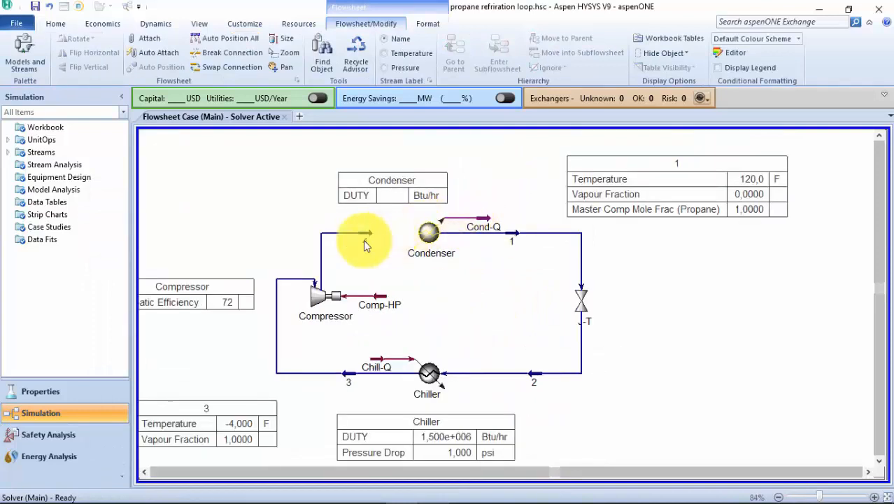
pyautogui.moveTo(364, 245)
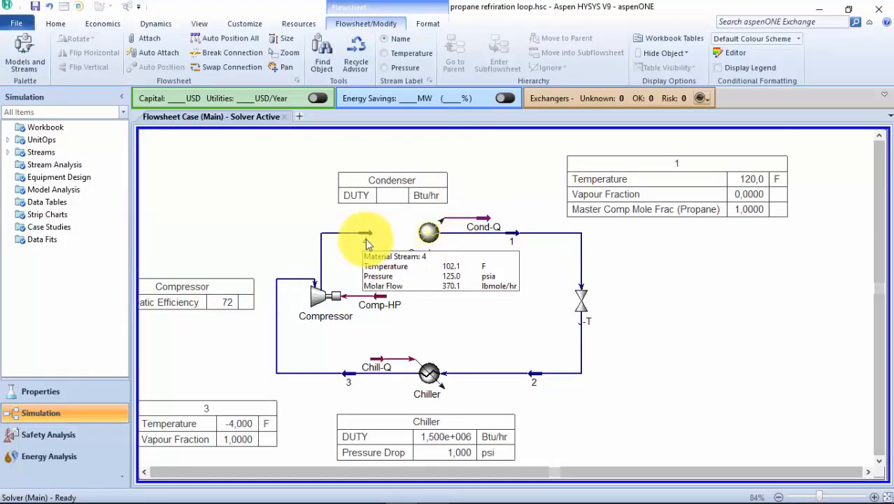
pyautogui.click(365, 236)
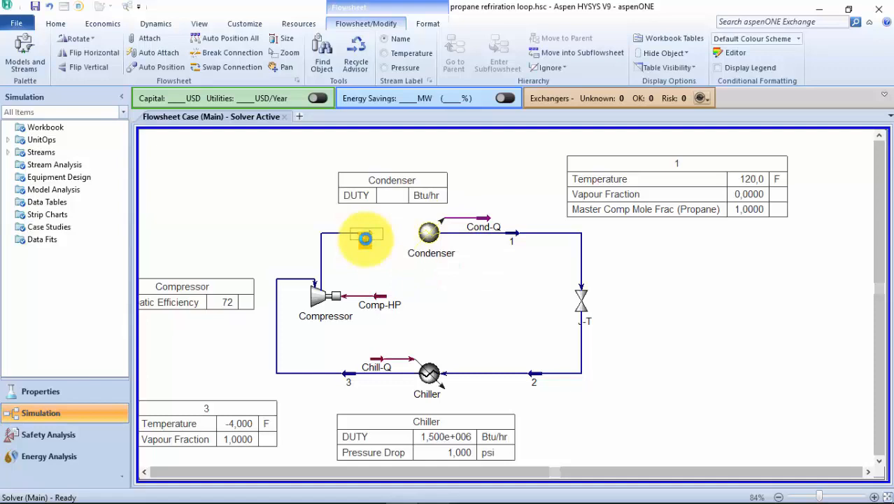
pyautogui.doubleClick(365, 239)
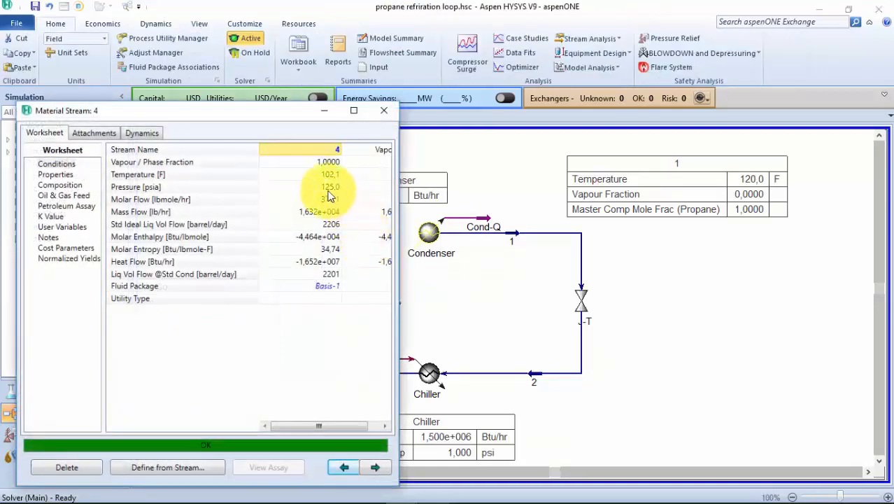
pyautogui.moveTo(329, 196)
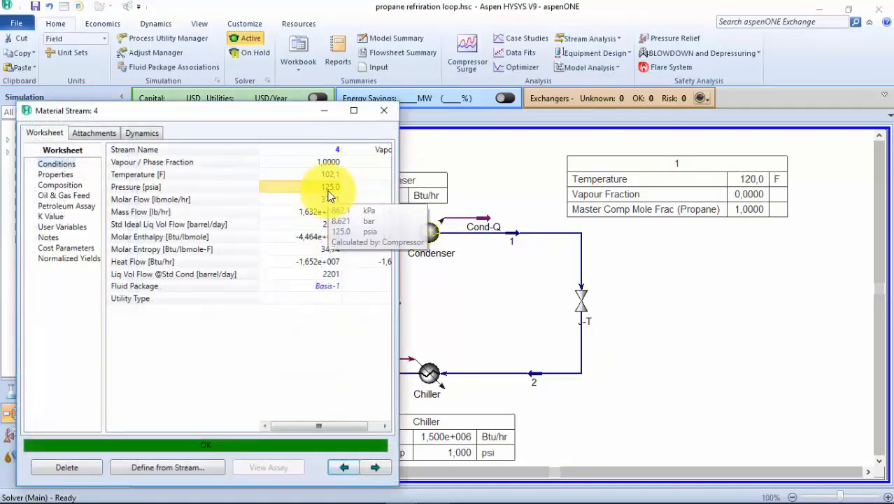
pyautogui.click(385, 111)
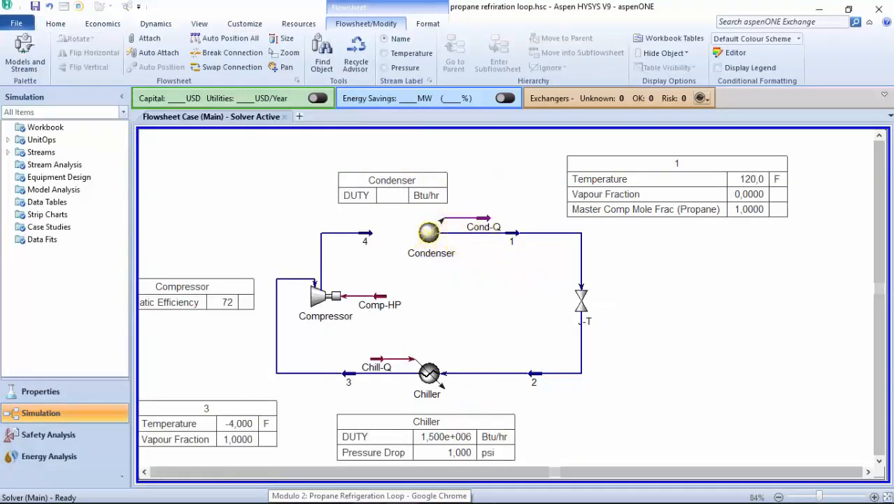
# Check the required Condenser inlet pressure in the Calculator, return to the flowsheet and inspect the conditions of stream 3
pyautogui.click(435, 493)
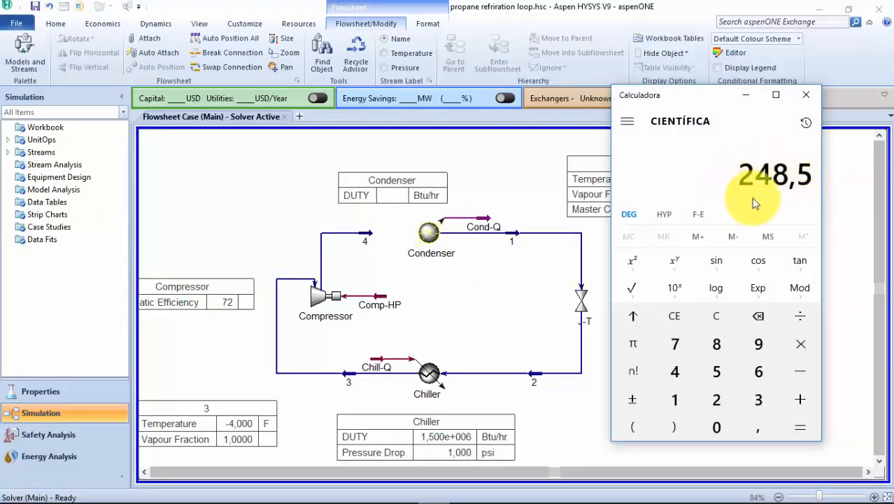
pyautogui.click(487, 283)
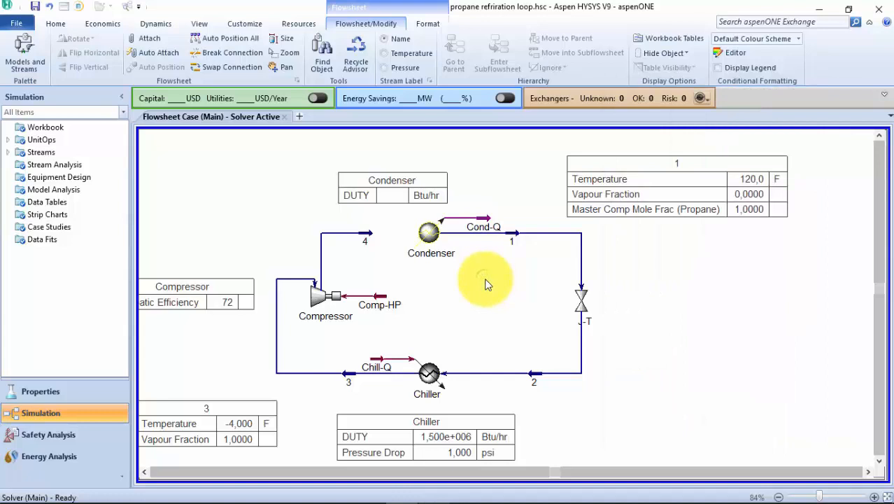
pyautogui.click(352, 373)
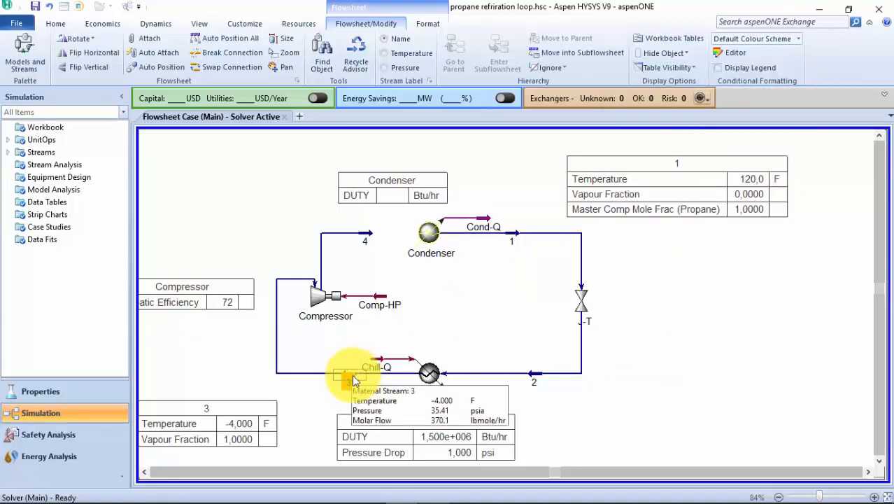
pyautogui.click(433, 304)
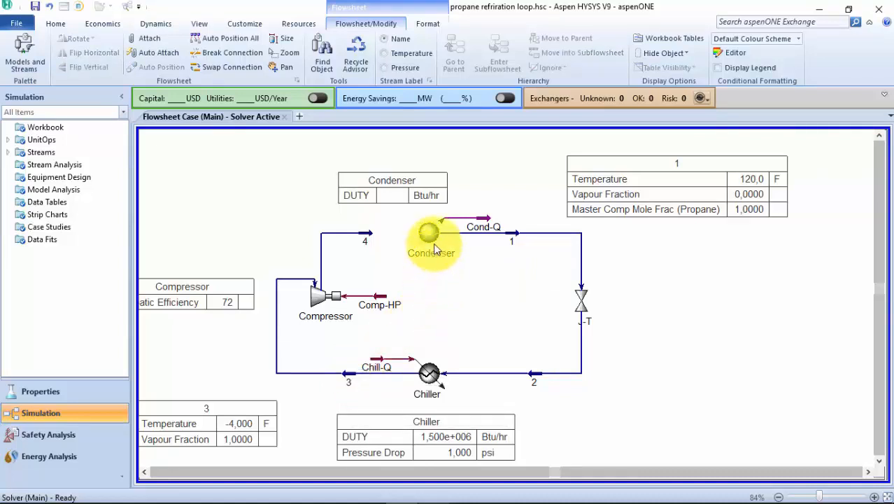
# Try to connect stream 4 as the Condenser's inlet, dismissing the consistency error and closing the Condenser's window
pyautogui.click(431, 238)
pyautogui.doubleClick(431, 238)
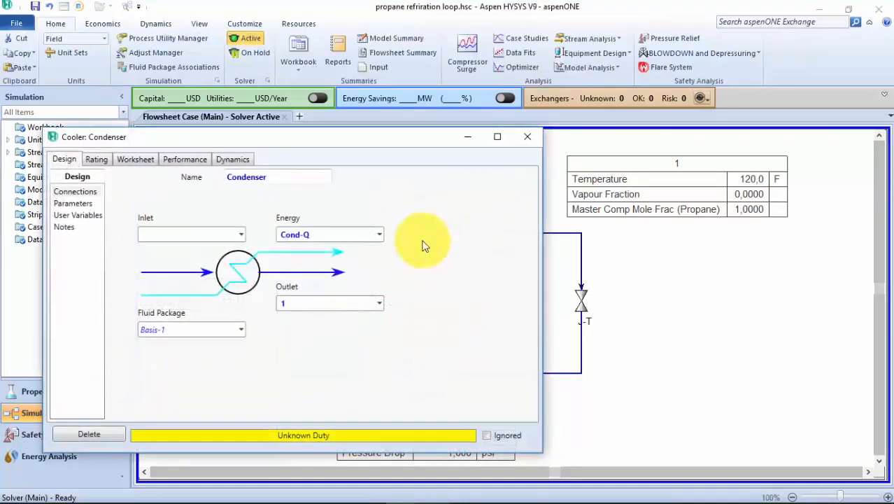
pyautogui.click(241, 235)
pyautogui.click(224, 255)
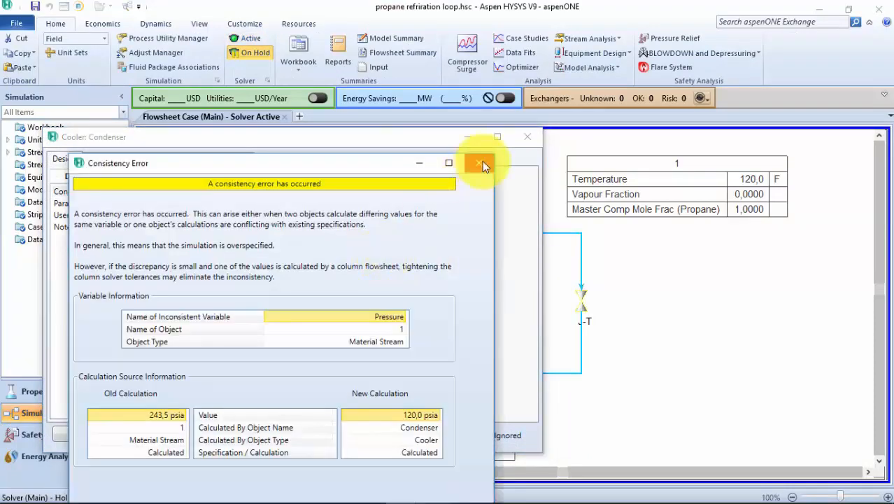
pyautogui.click(483, 163)
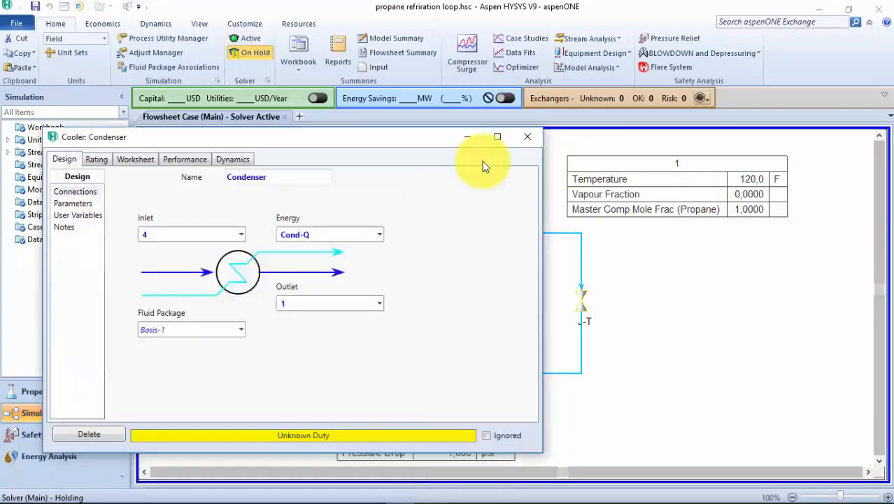
pyautogui.click(528, 136)
# Break the connection between stream 4 and the Condenser, and set the solver back to Active
pyautogui.moveTo(372, 236)
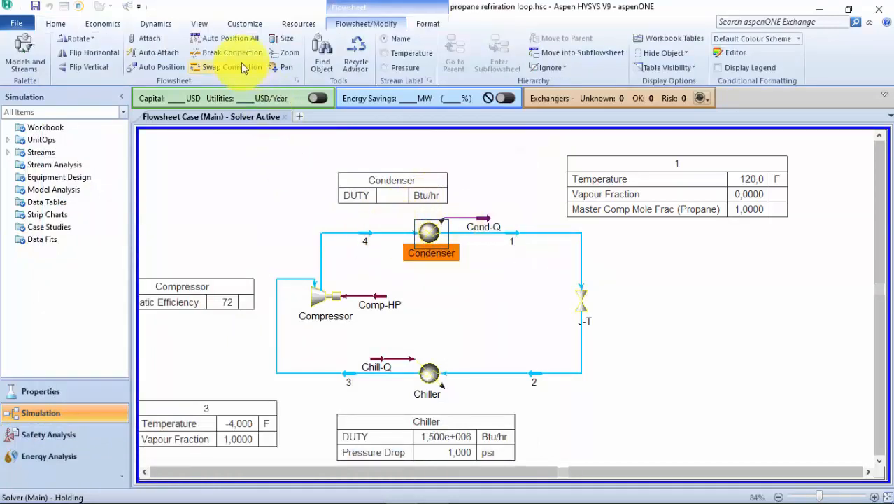
pyautogui.click(249, 58)
pyautogui.click(383, 237)
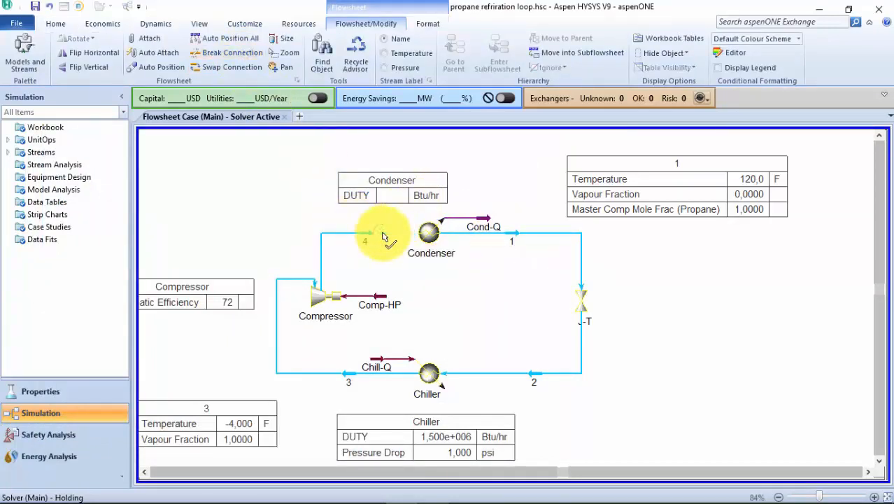
pyautogui.click(56, 24)
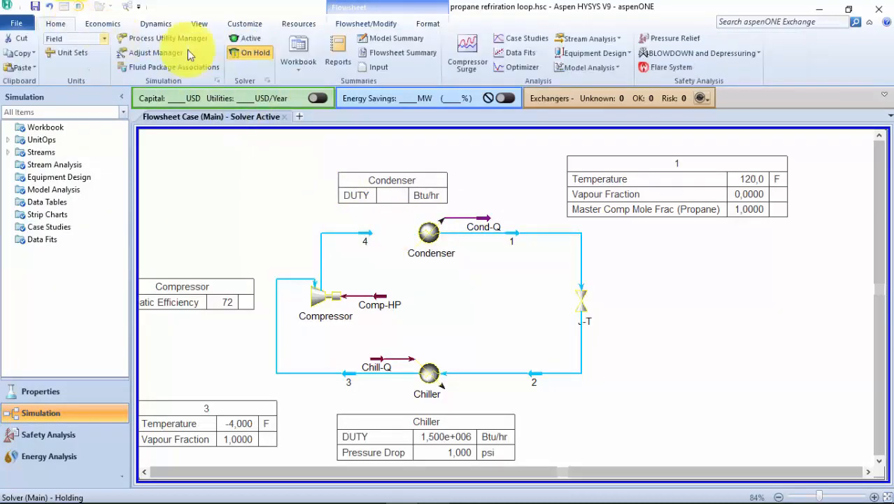
pyautogui.click(247, 38)
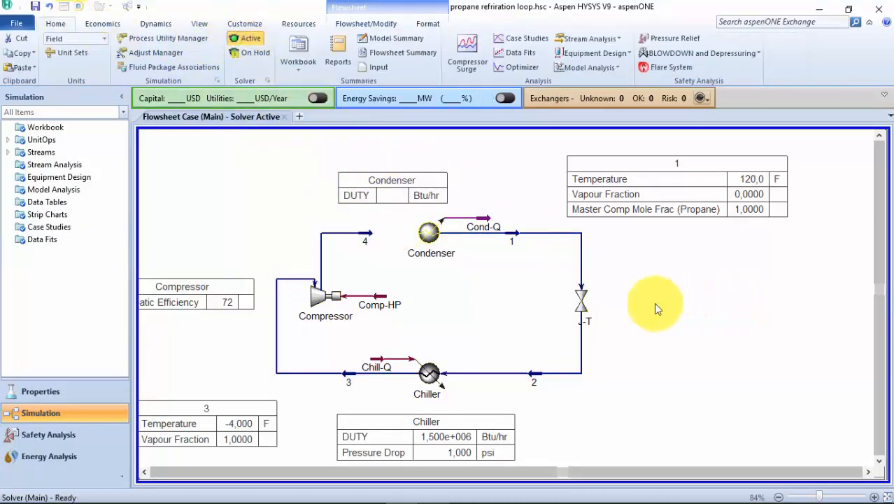
# Set the temperature of stream 3 to 10 F in its worksheet conditions and close its window
pyautogui.moveTo(370, 241)
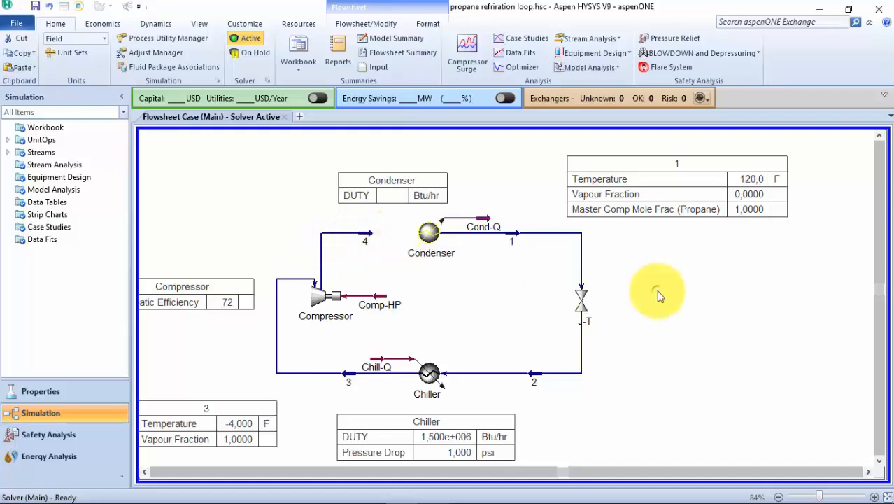
pyautogui.scroll(-1, 660, 299)
pyautogui.scroll(1, 632, 335)
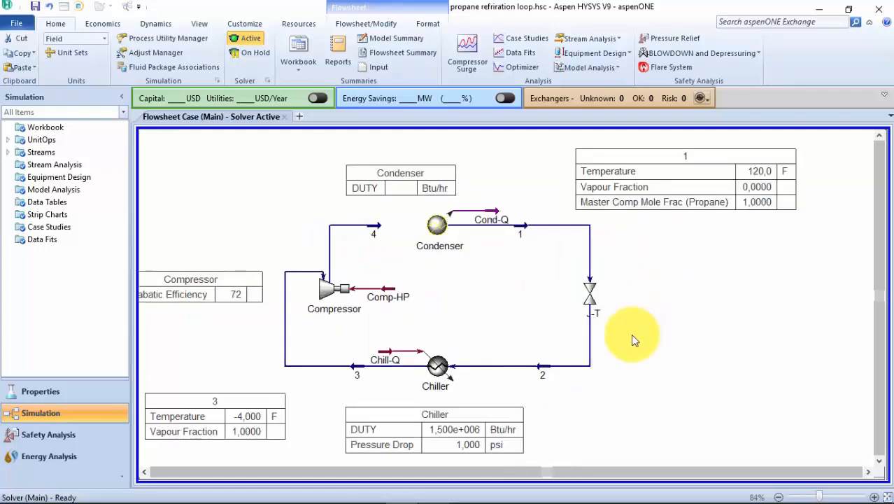
pyautogui.click(364, 371)
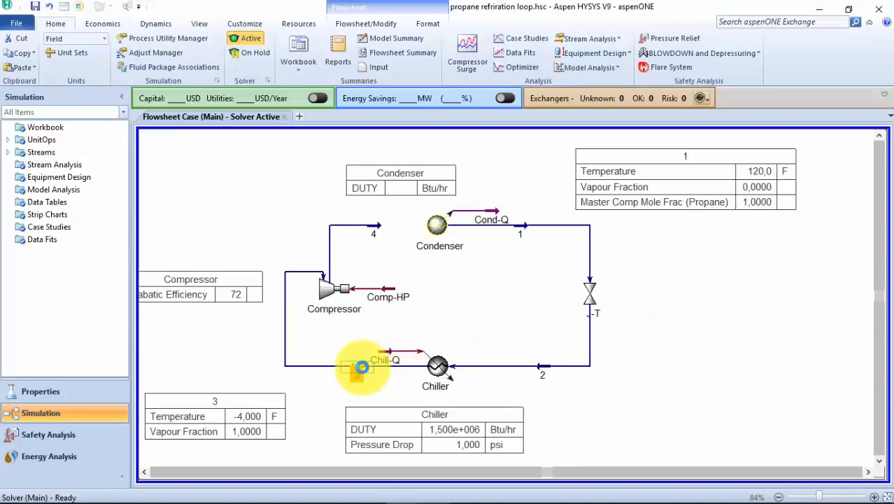
pyautogui.doubleClick(362, 367)
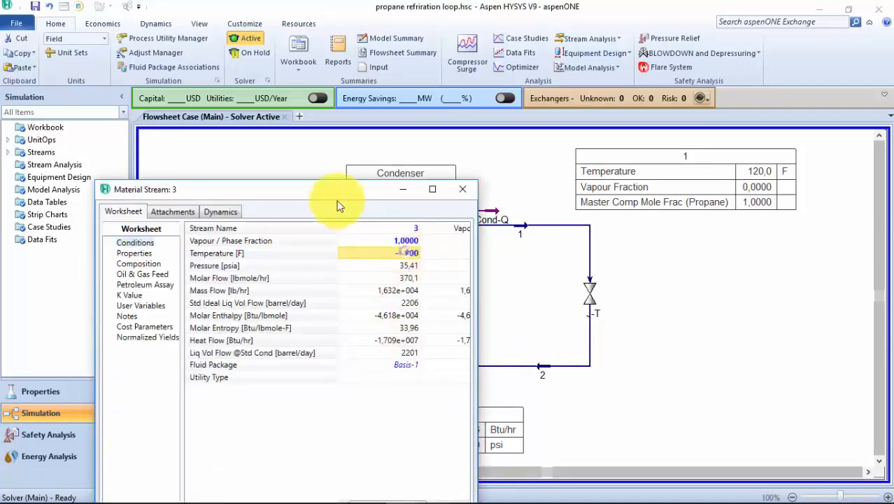
pyautogui.moveTo(339, 187); pyautogui.dragTo(359, 137)
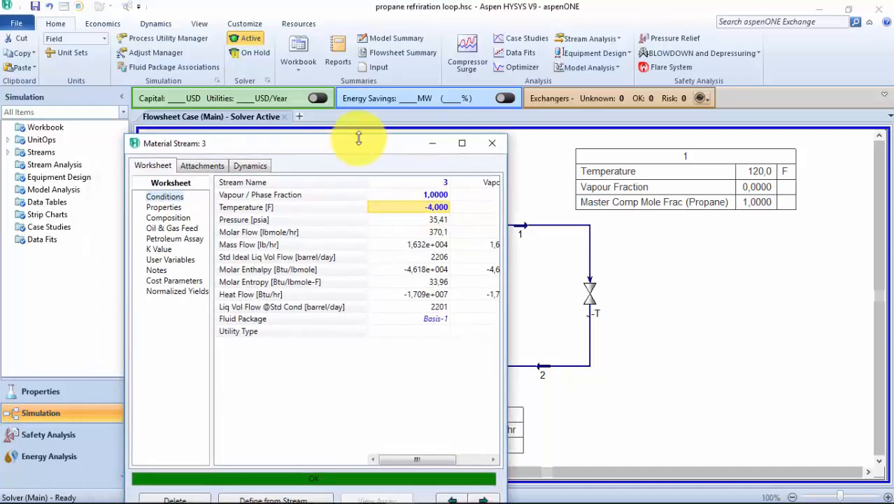
pyautogui.write('10')
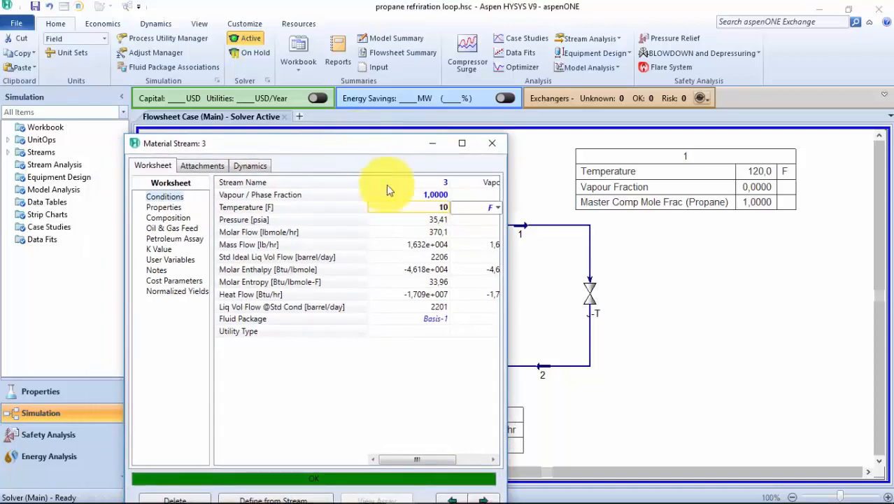
pyautogui.press('Return')
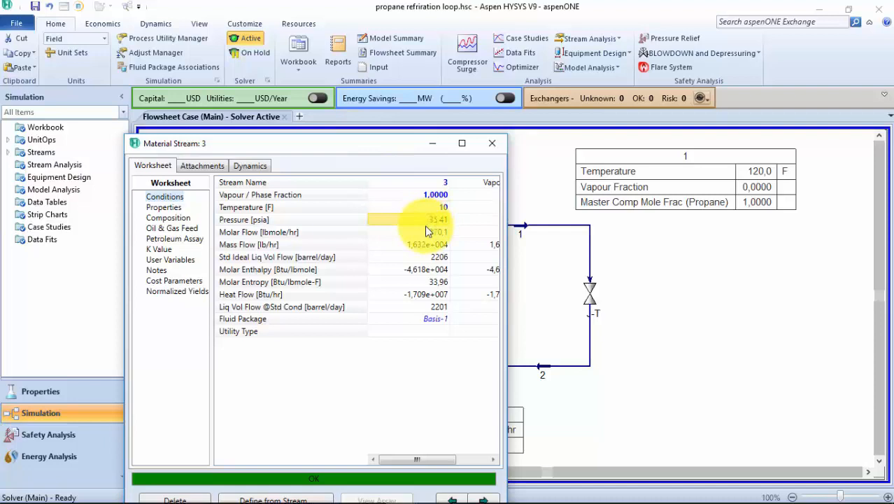
pyautogui.click(497, 143)
# Compare the recalculated conditions of streams 3 and 4 with the required Condenser inlet pressure in the Calculator
pyautogui.click(533, 179)
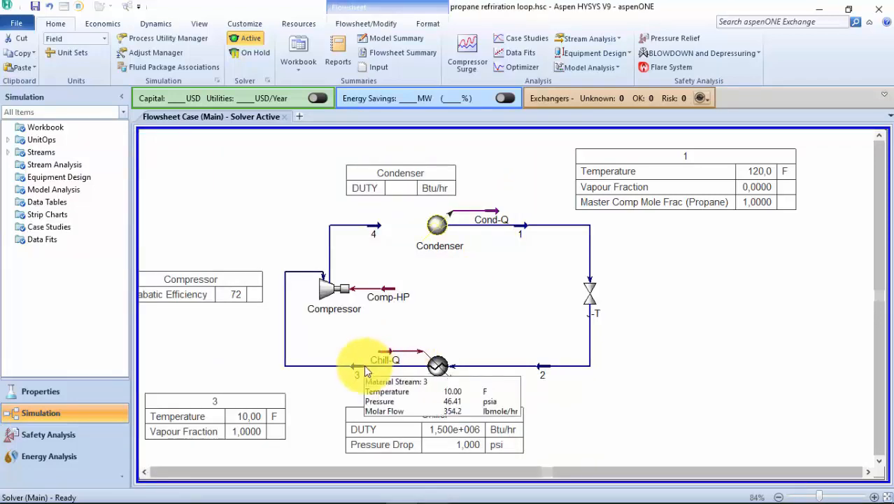
pyautogui.click(378, 231)
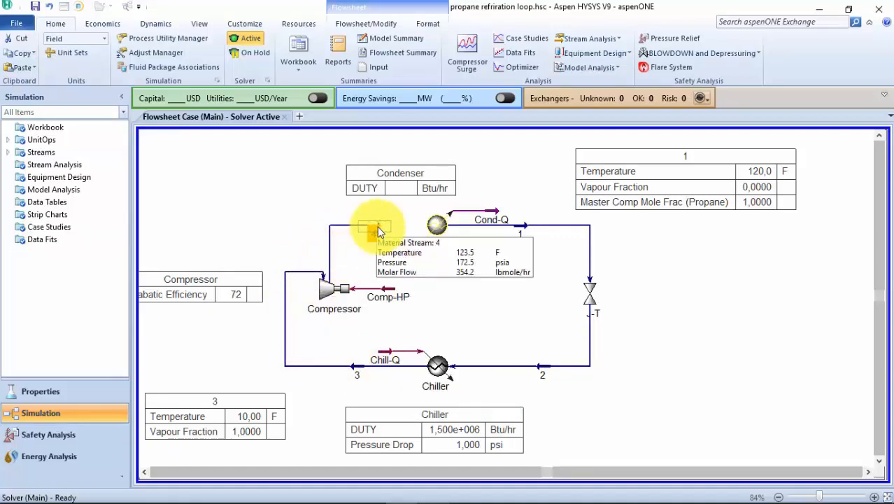
pyautogui.moveTo(484, 473)
pyautogui.click(434, 494)
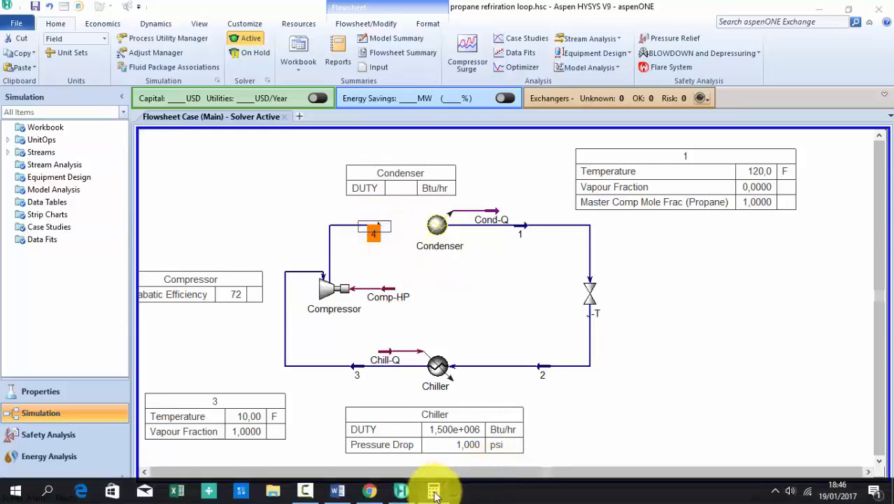
pyautogui.click(777, 175)
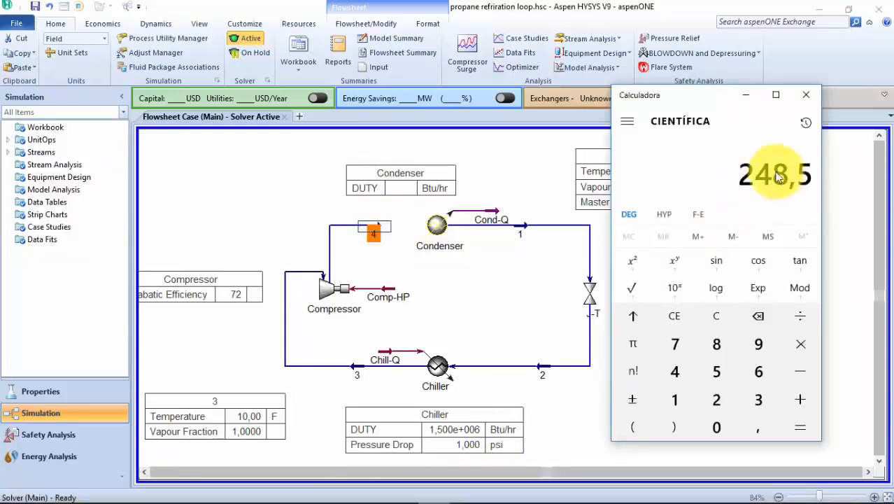
pyautogui.click(535, 279)
pyautogui.moveTo(353, 376)
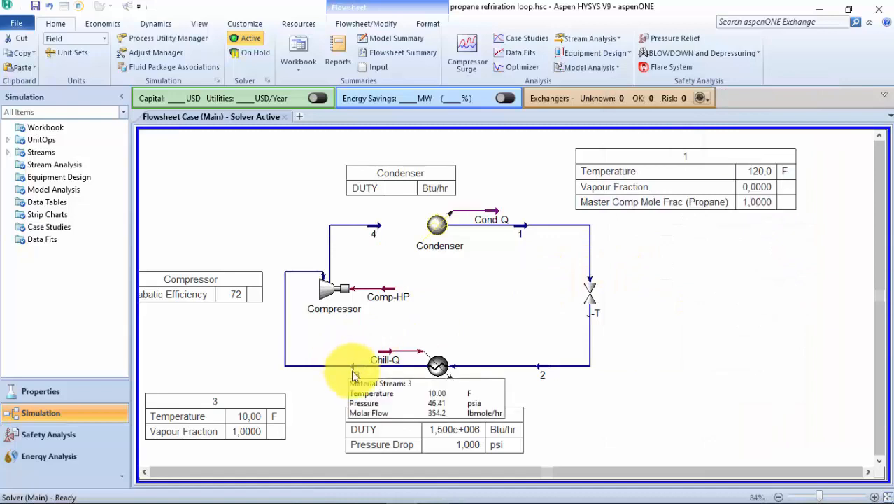
# Add an Adjust operation from the model palette to the flowsheet and place it above the Compressor, beside stream 4
pyautogui.rightClick(650, 326)
pyautogui.click(685, 366)
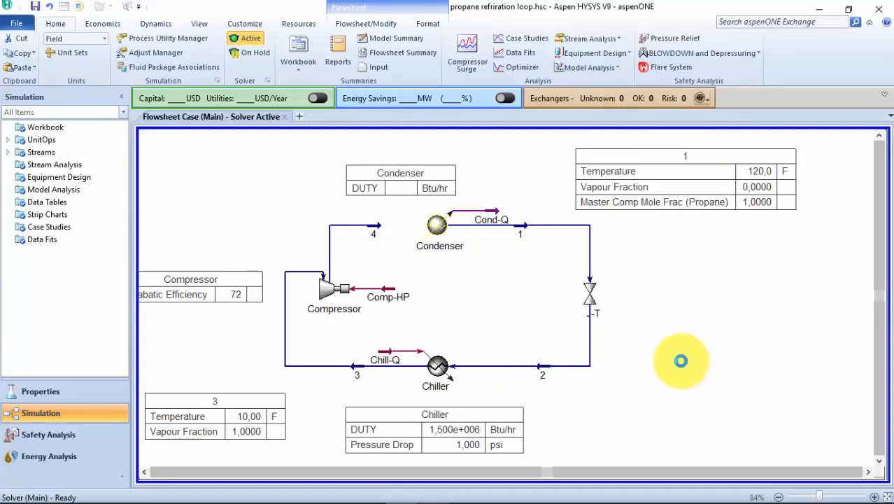
pyautogui.press('F4')
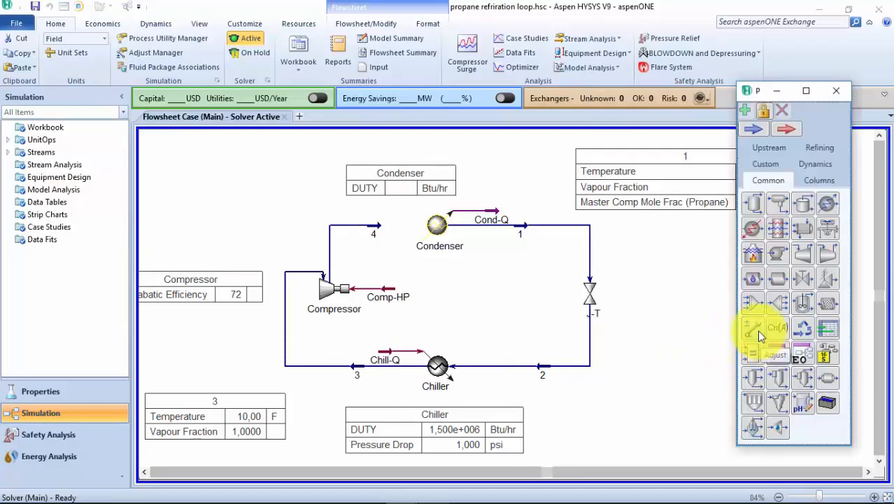
pyautogui.moveTo(760, 333); pyautogui.dragTo(670, 309)
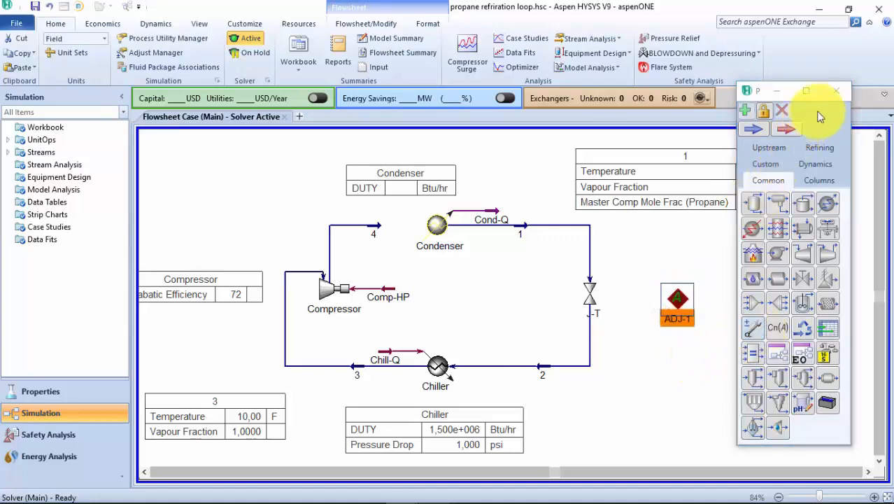
pyautogui.click(836, 91)
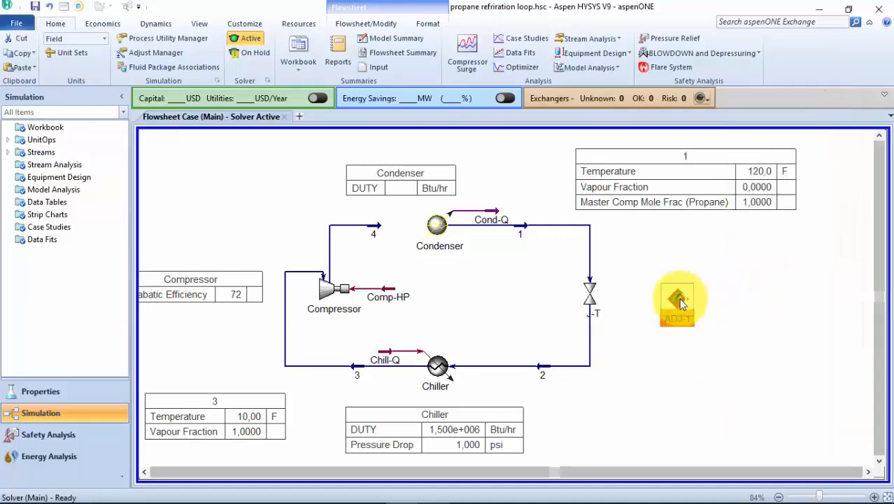
pyautogui.moveTo(675, 303); pyautogui.dragTo(280, 203)
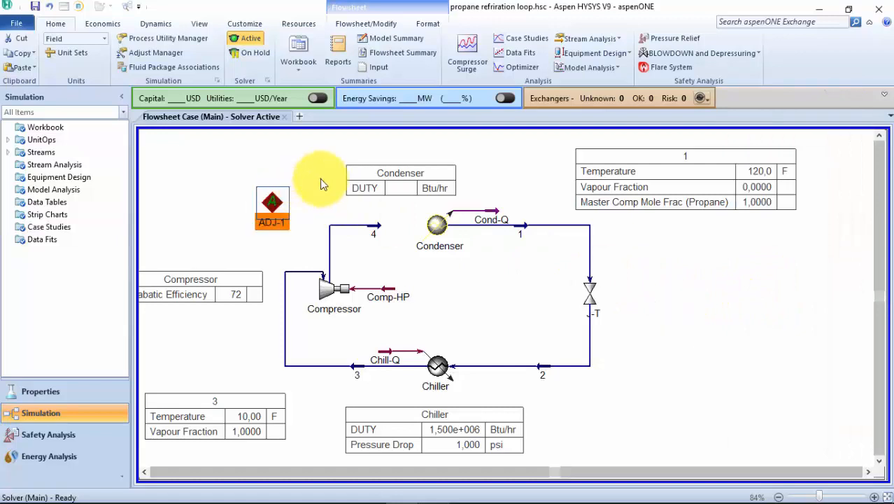
# Open the new Adjust block and set its adjusted variable to the Temperature of stream 3
pyautogui.doubleClick(273, 208)
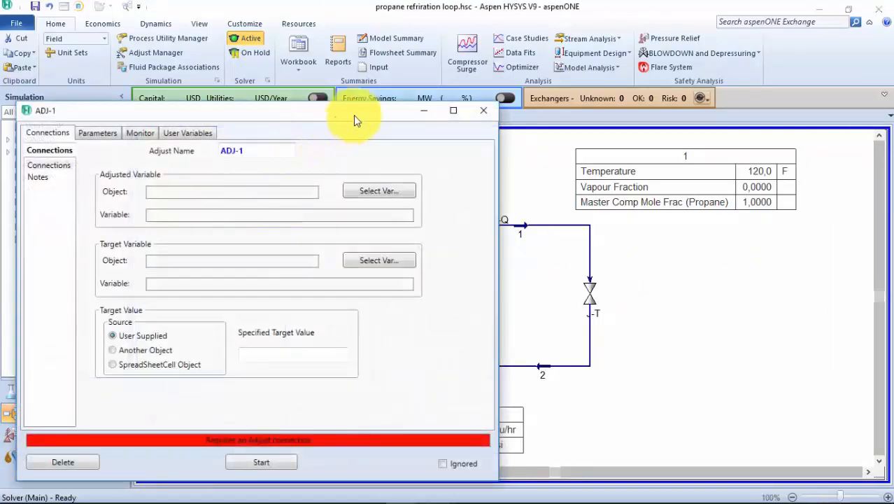
pyautogui.moveTo(354, 115); pyautogui.dragTo(441, 90)
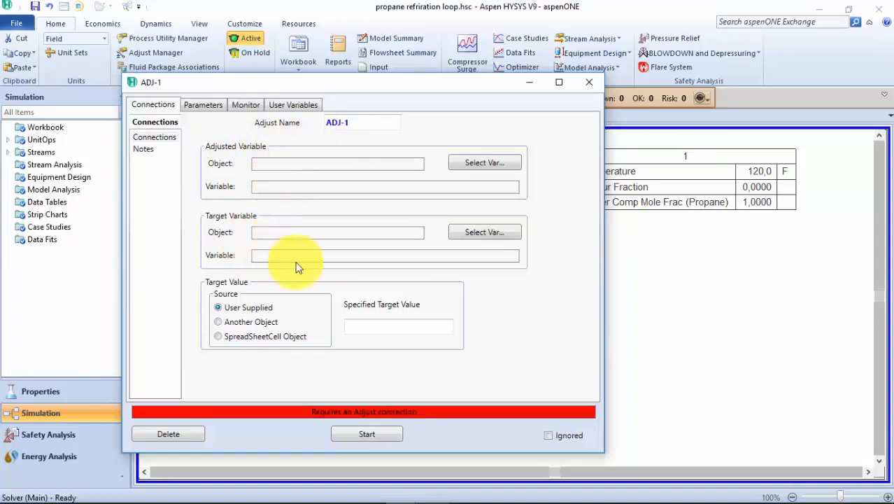
pyautogui.click(493, 173)
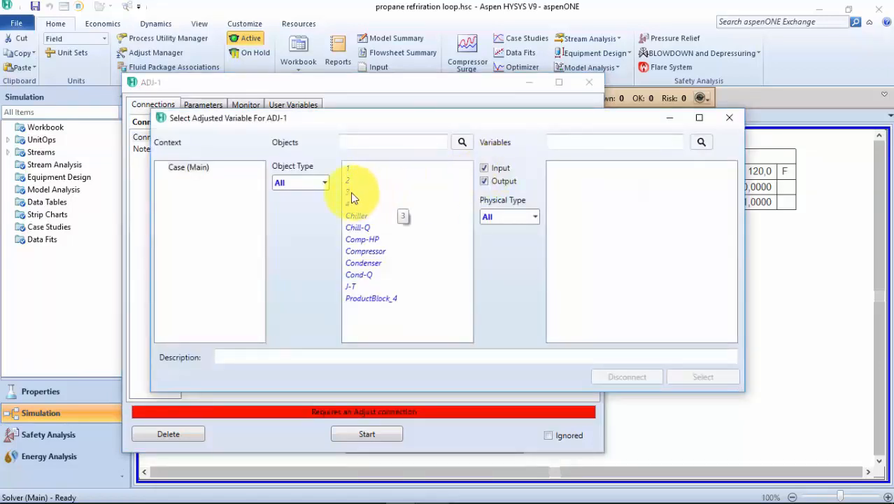
pyautogui.click(348, 192)
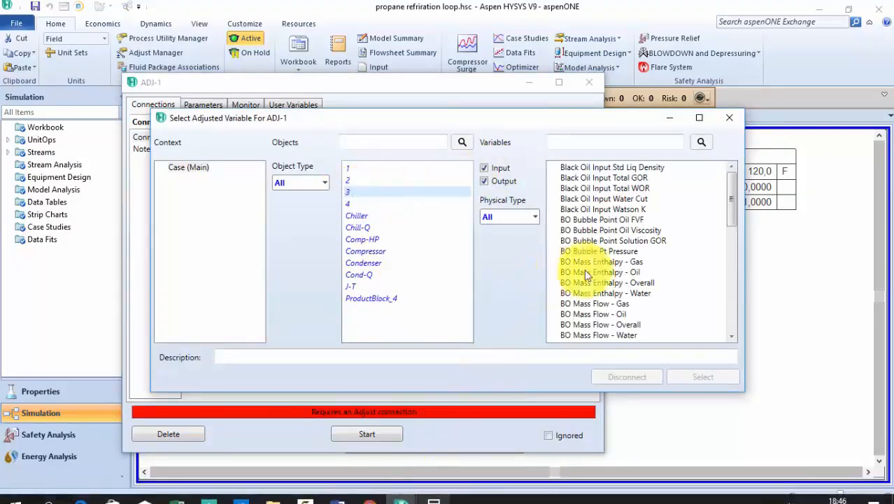
pyautogui.scroll(-12, 586, 275)
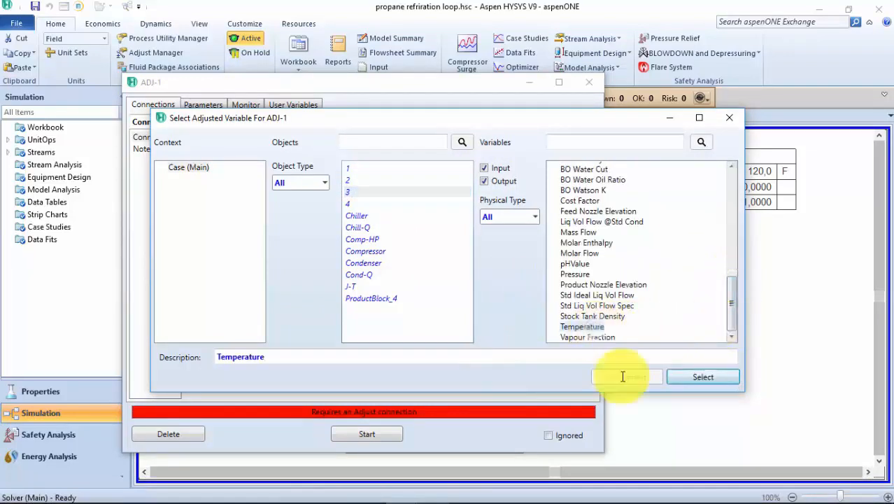
pyautogui.click(706, 381)
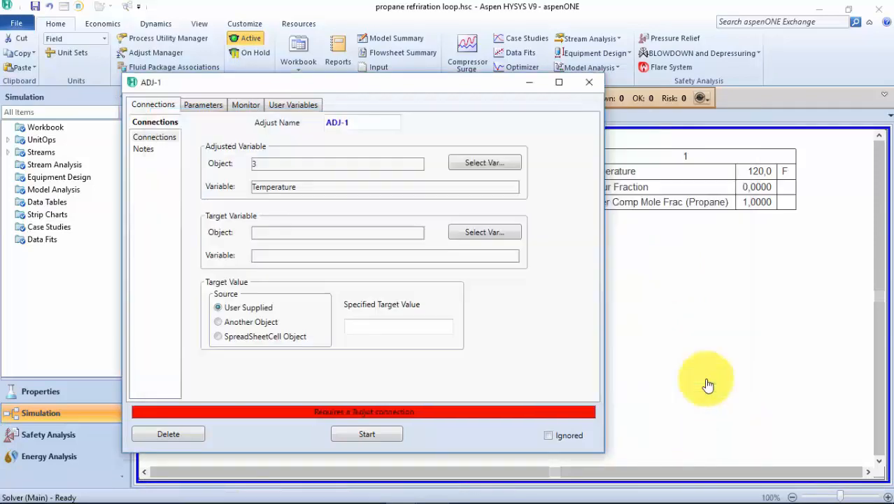
# Set the Adjust block's target variable to the Pressure of stream 4
pyautogui.click(508, 238)
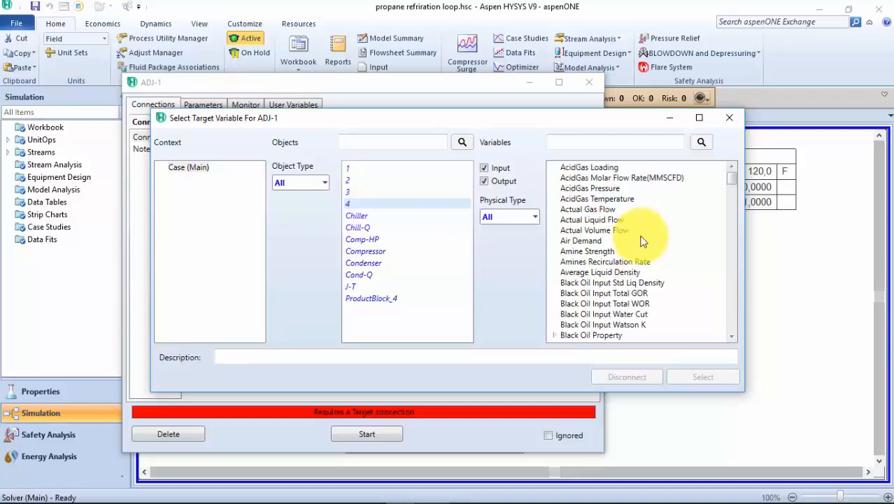
pyautogui.scroll(-13, 639, 242)
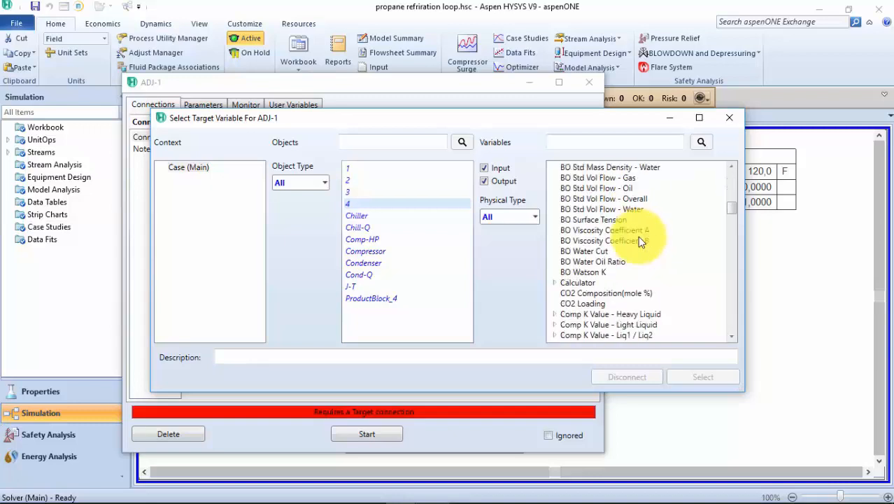
pyautogui.scroll(-20, 638, 241)
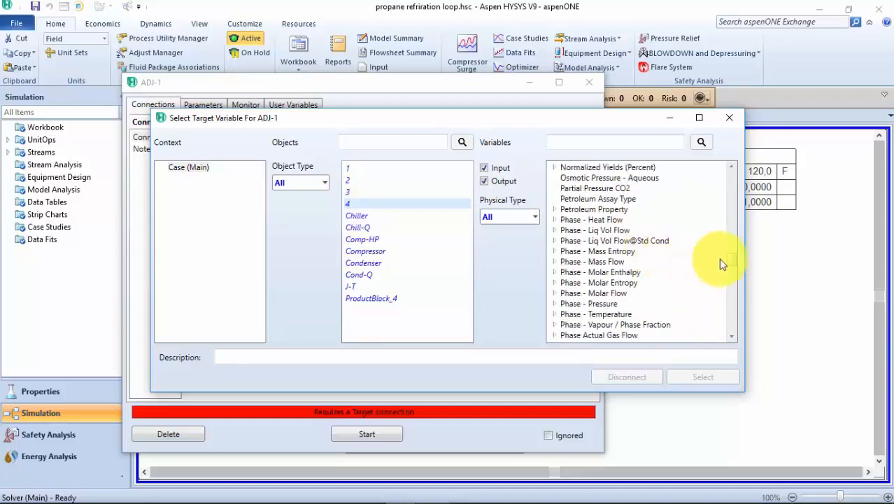
pyautogui.moveTo(730, 309); pyautogui.dragTo(707, 306)
pyautogui.click(570, 304)
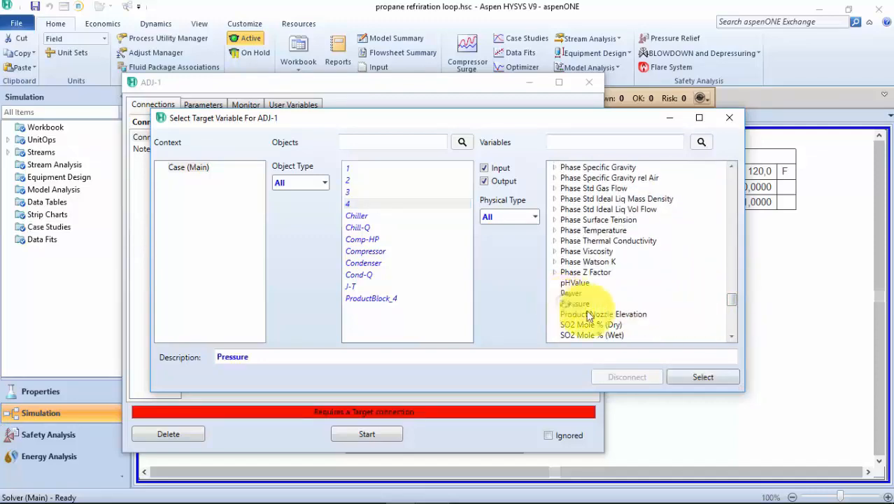
pyautogui.click(702, 377)
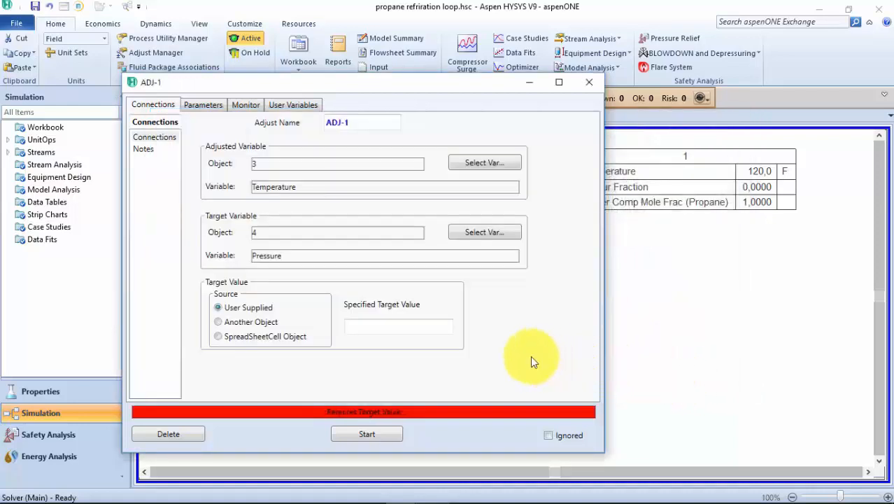
# Specify a user-supplied target value of 248,5 psia for the Adjust block, start its calculation and close its window
pyautogui.click(375, 326)
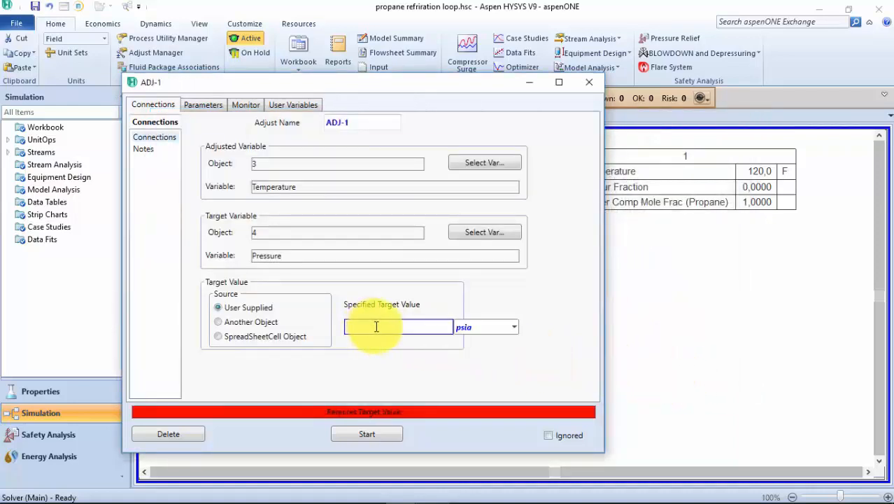
pyautogui.click(573, 280)
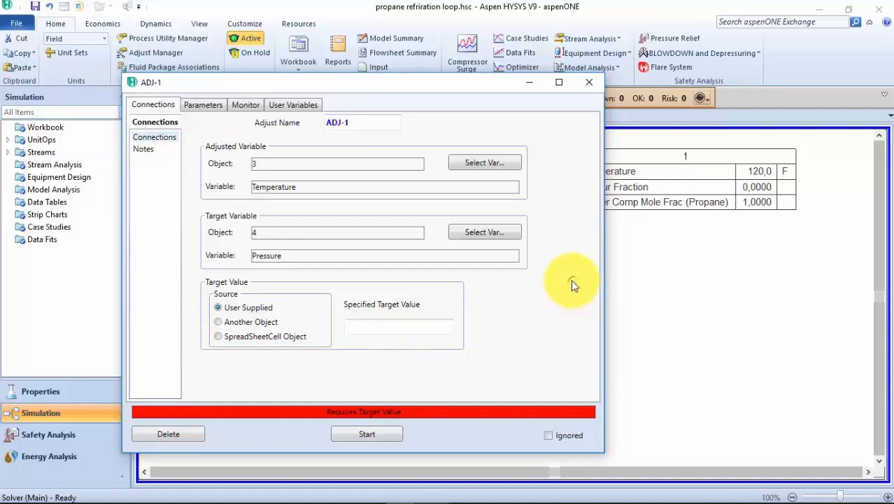
pyautogui.click(441, 327)
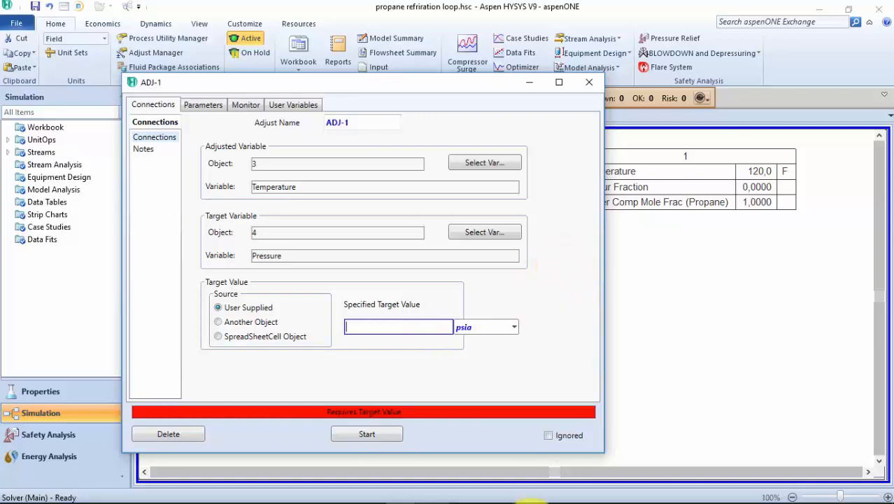
pyautogui.click(433, 496)
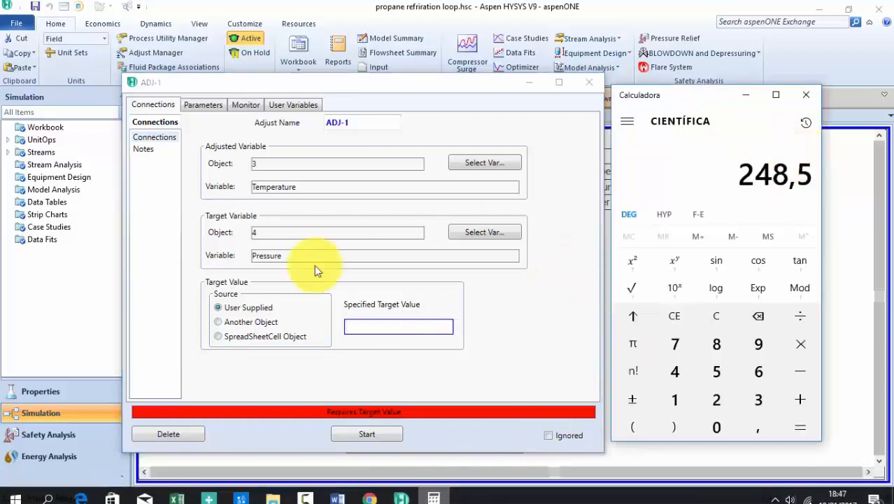
pyautogui.click(355, 326)
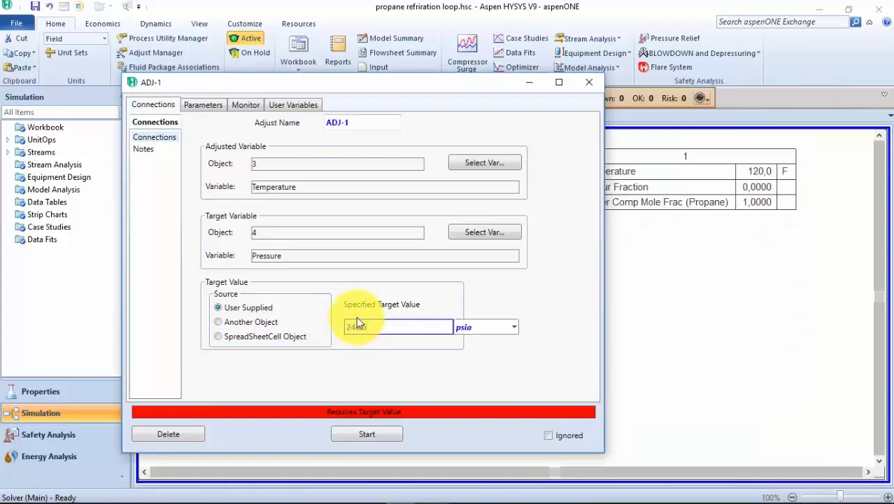
pyautogui.click(539, 259)
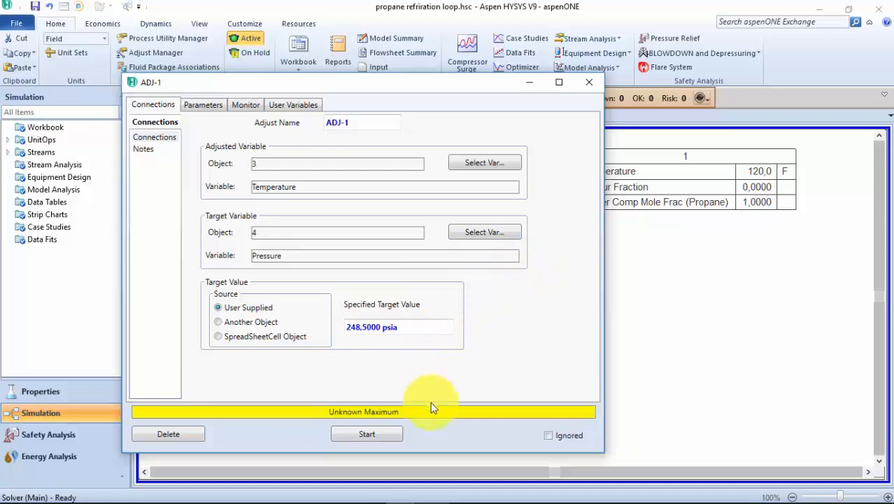
pyautogui.click(392, 434)
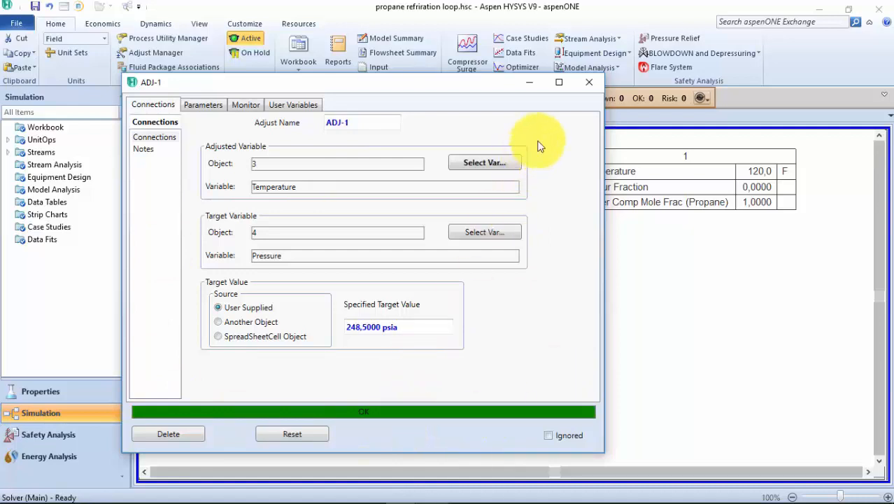
pyautogui.click(588, 84)
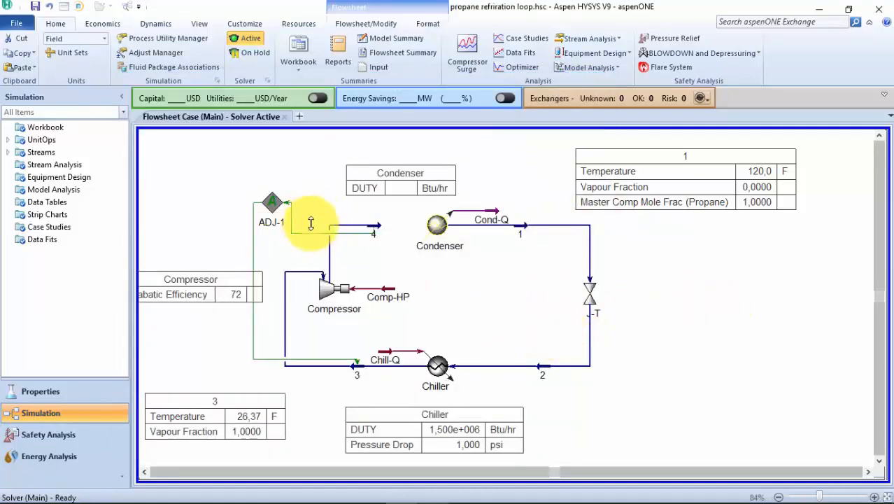
# Tidy the flowsheet by rerouting the line between the Adjust block and stream 4 and shifting the Condenser's duty table
pyautogui.moveTo(312, 227); pyautogui.dragTo(315, 202)
pyautogui.moveTo(396, 175); pyautogui.dragTo(404, 167)
# Check the temperature of stream 3 and the pressure of stream 4 in their worksheet conditions, closing each window
pyautogui.click(358, 369)
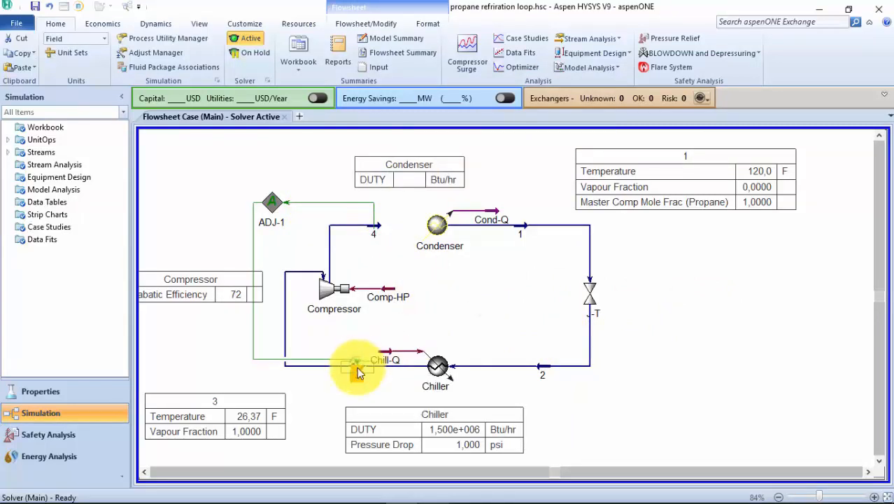
pyautogui.doubleClick(357, 371)
pyautogui.click(345, 201)
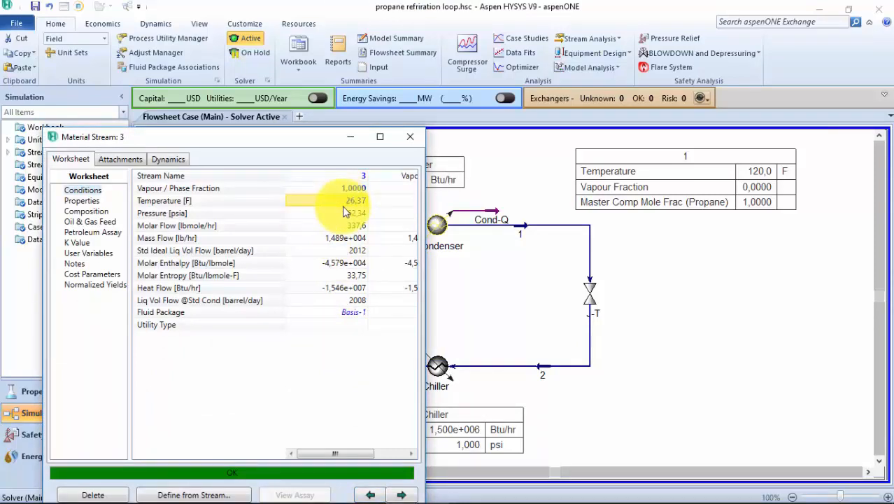
pyautogui.click(410, 138)
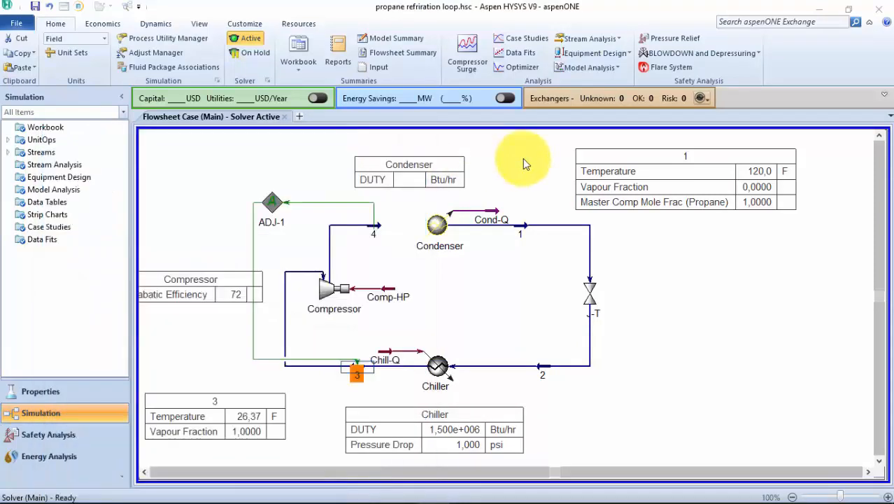
pyautogui.click(521, 159)
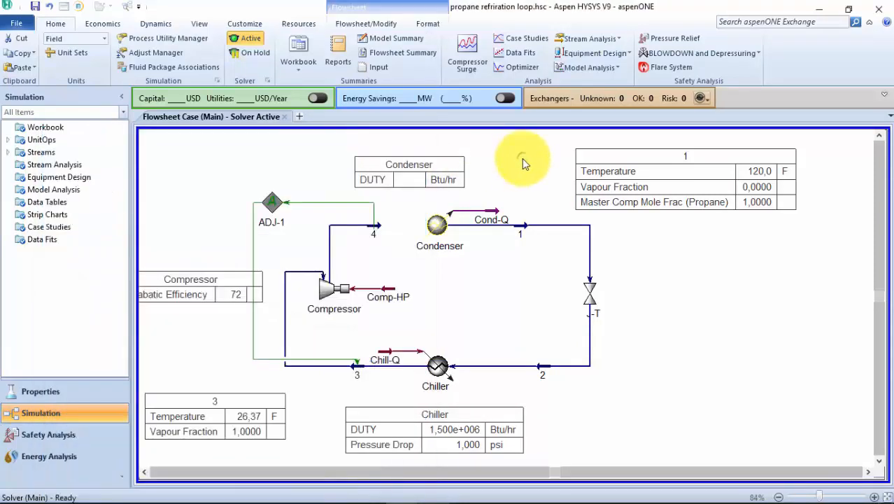
pyautogui.doubleClick(378, 225)
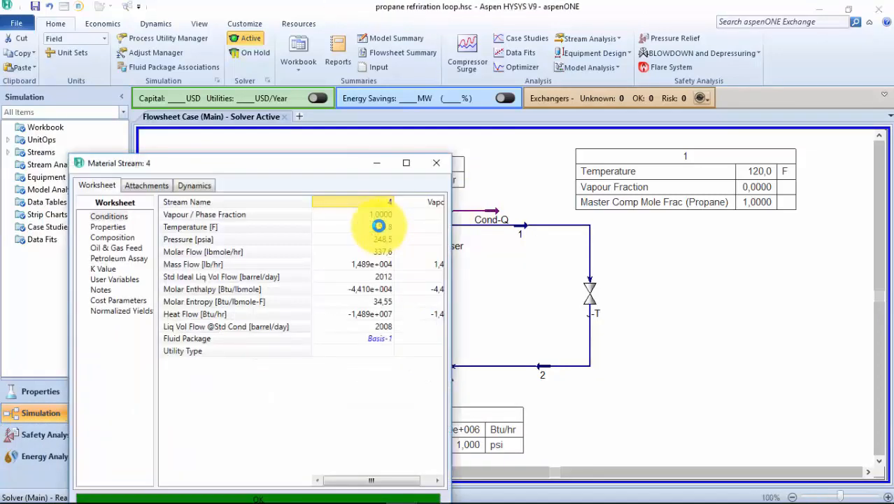
pyautogui.moveTo(381, 241)
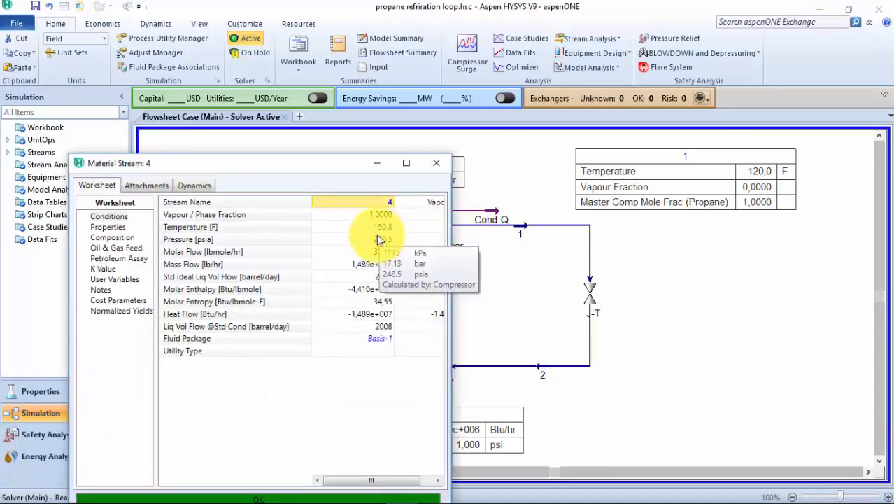
pyautogui.click(433, 167)
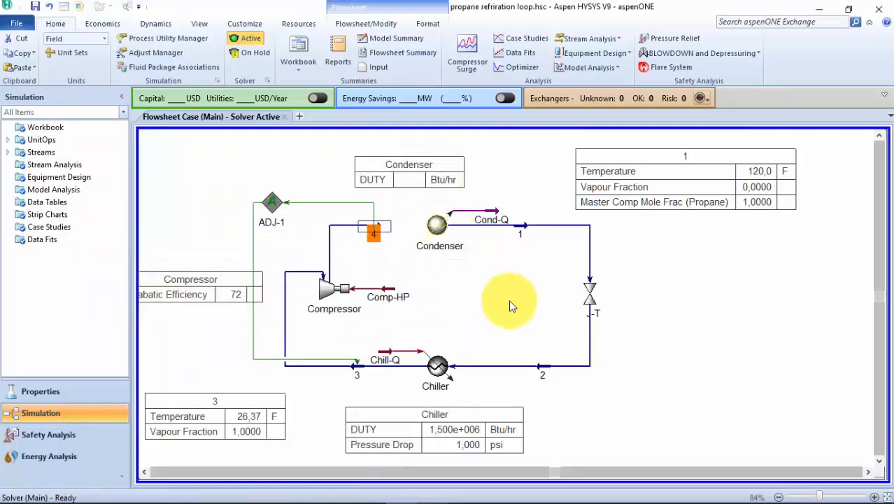
# Break the connections linking the Adjust block ADJ-1 to stream 4 and to stream 3
pyautogui.click(343, 25)
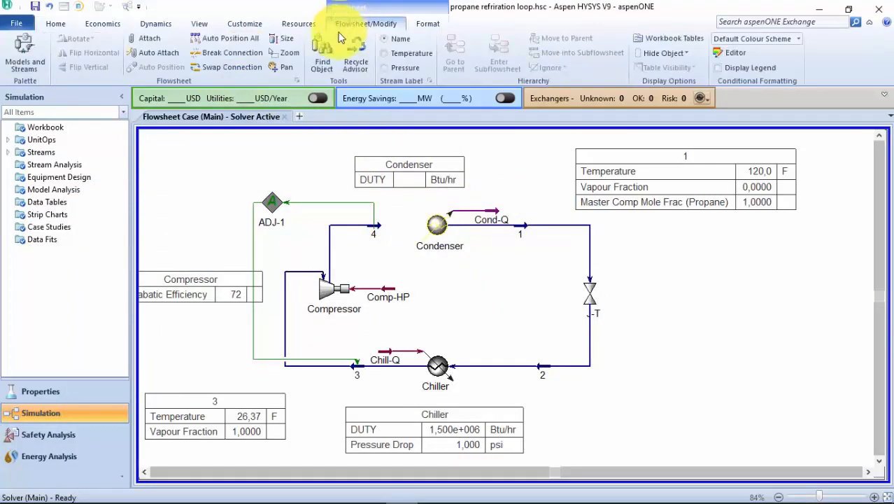
pyautogui.click(235, 53)
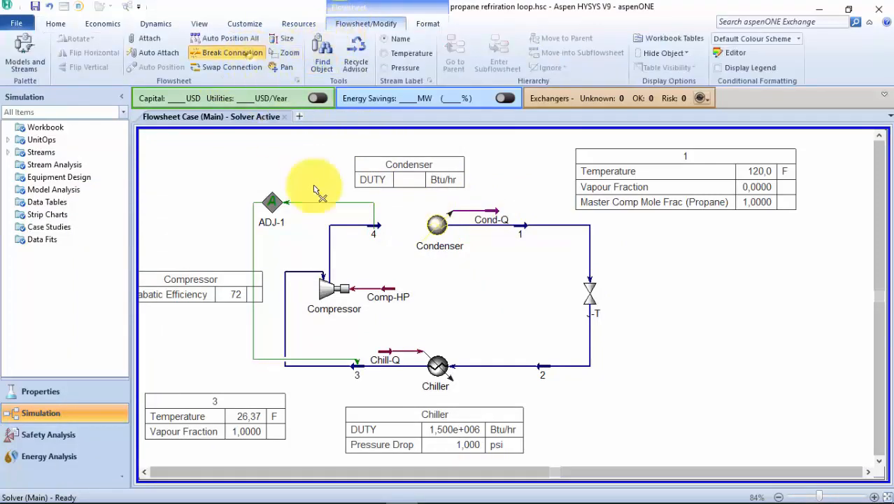
pyautogui.click(344, 204)
pyautogui.click(237, 53)
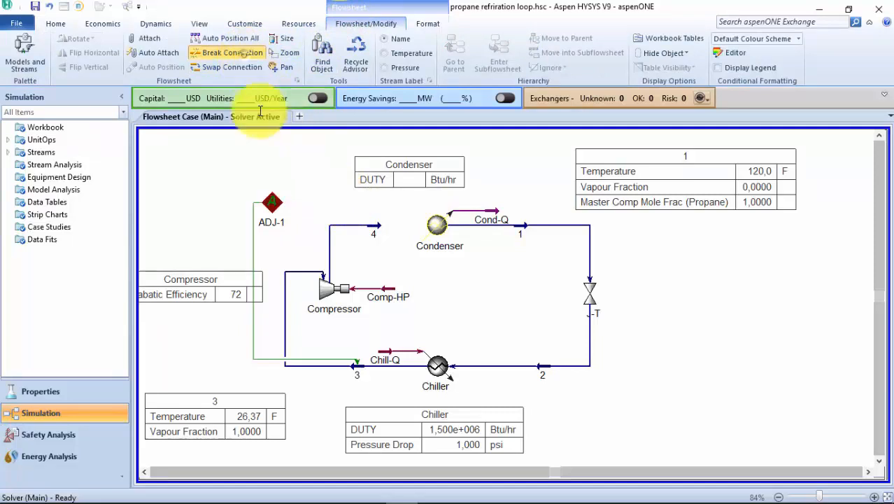
pyautogui.click(253, 343)
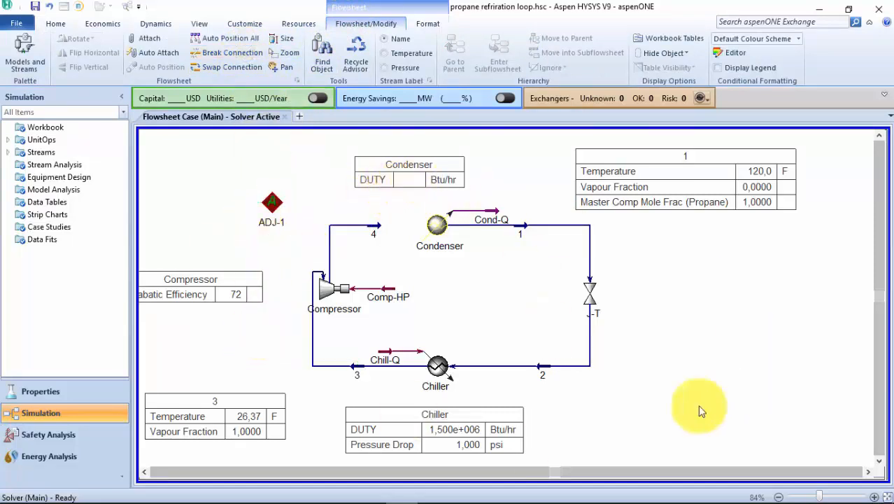
# Reconnect stream 4 as the Condenser's inlet and close the Condenser's window
pyautogui.click(441, 233)
pyautogui.doubleClick(441, 234)
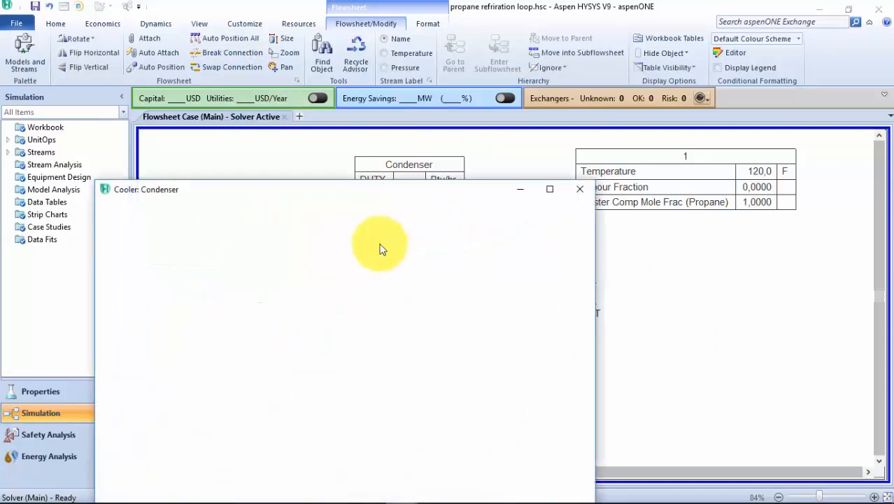
pyautogui.click(293, 287)
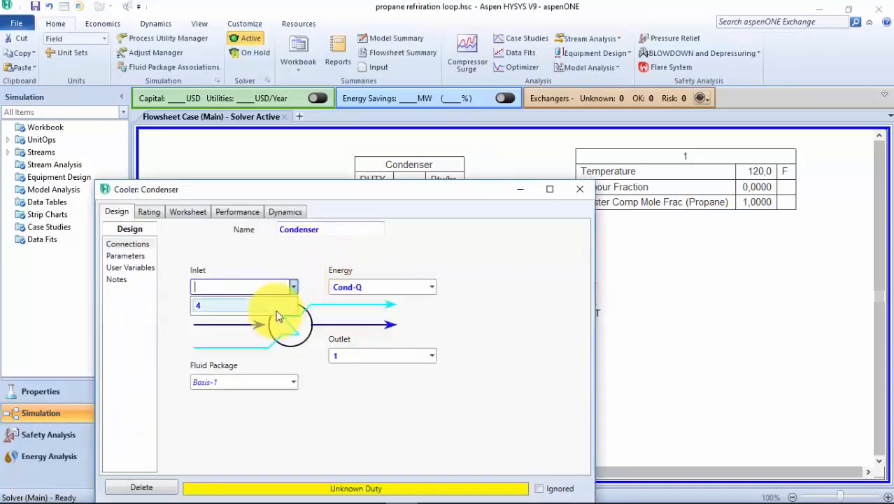
pyautogui.click(280, 308)
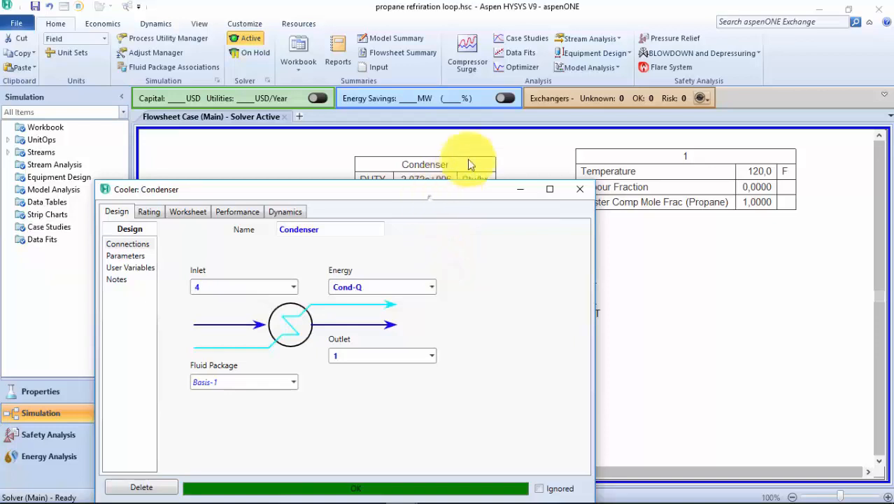
pyautogui.click(626, 143)
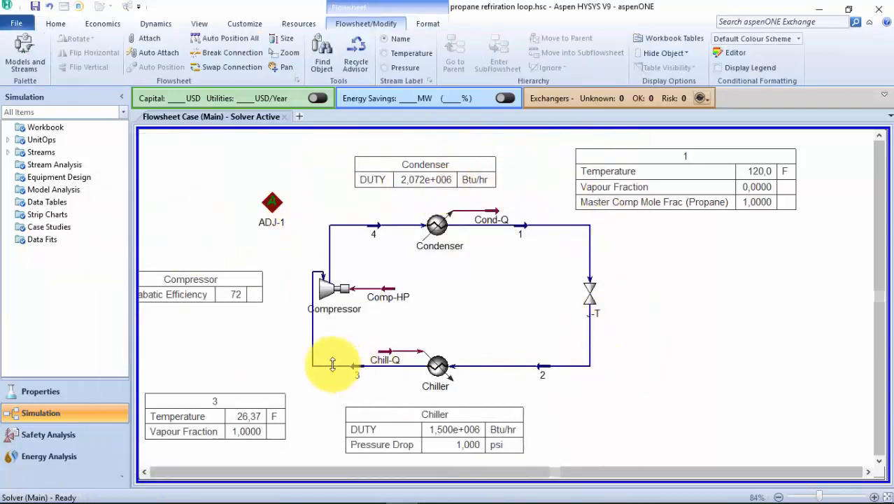
# Reroute the stream 3 line farther out from the Compressor and shift the Compressor's data table clear of the line
pyautogui.moveTo(332, 364); pyautogui.dragTo(293, 362)
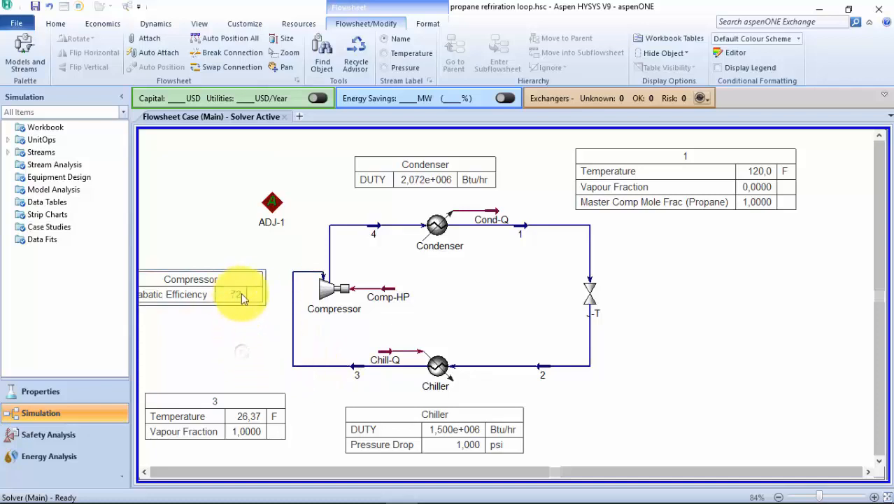
pyautogui.moveTo(248, 291); pyautogui.dragTo(265, 292)
pyautogui.click(242, 419)
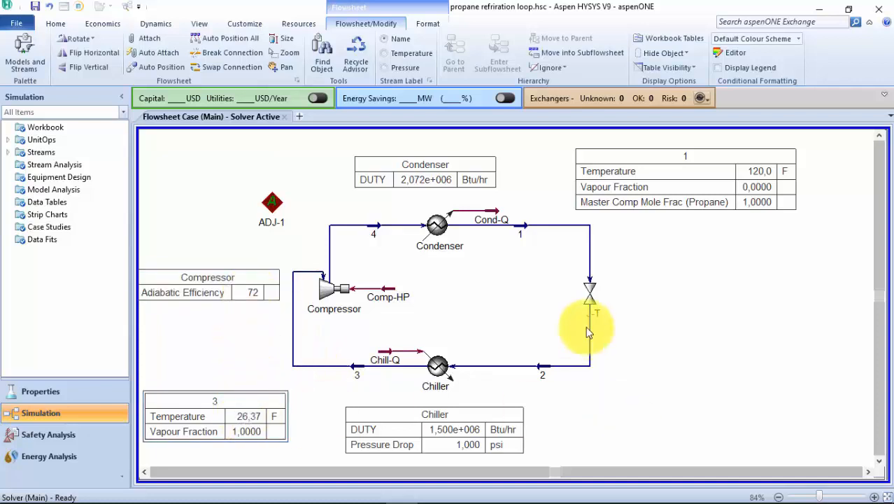
pyautogui.click(454, 428)
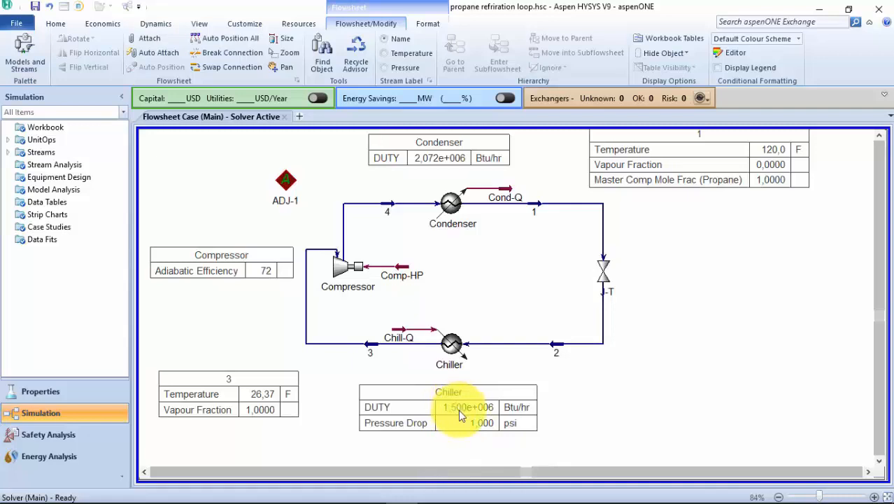
# Add the Power variable to the Compressor's flowsheet table and close the table's window
pyautogui.click(283, 271)
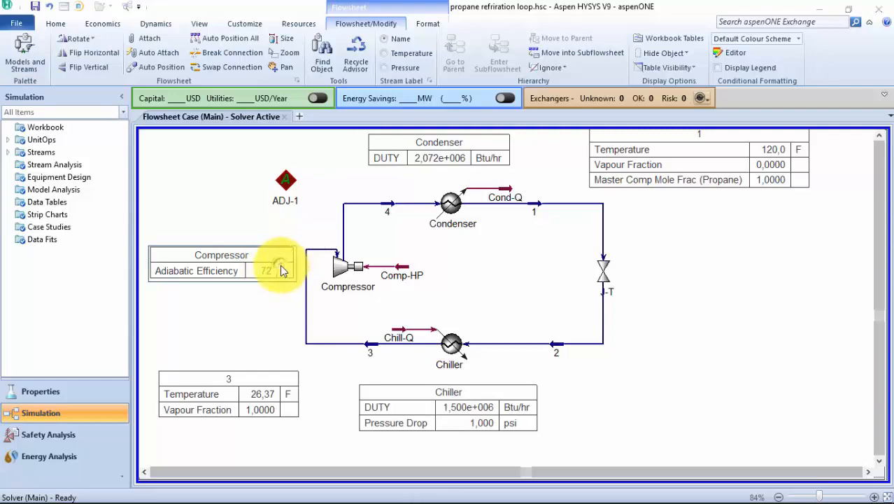
pyautogui.doubleClick(283, 271)
pyautogui.click(521, 198)
pyautogui.moveTo(403, 184); pyautogui.dragTo(405, 273)
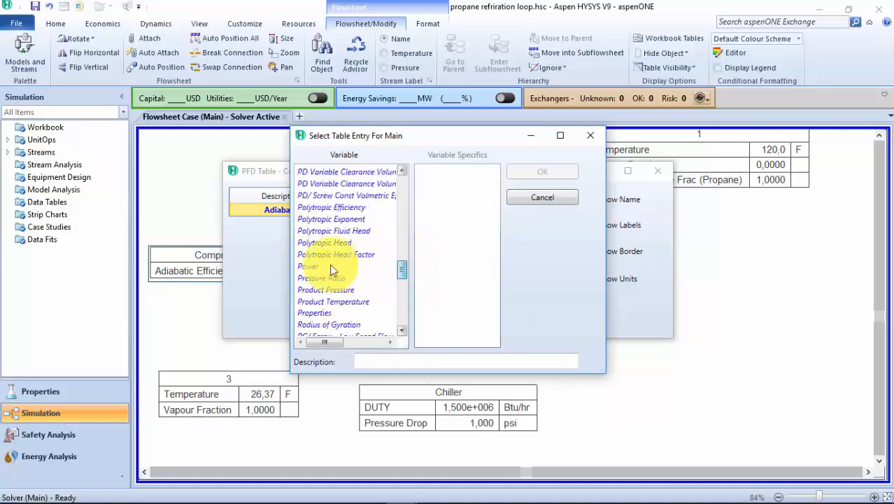
pyautogui.click(325, 265)
pyautogui.click(539, 175)
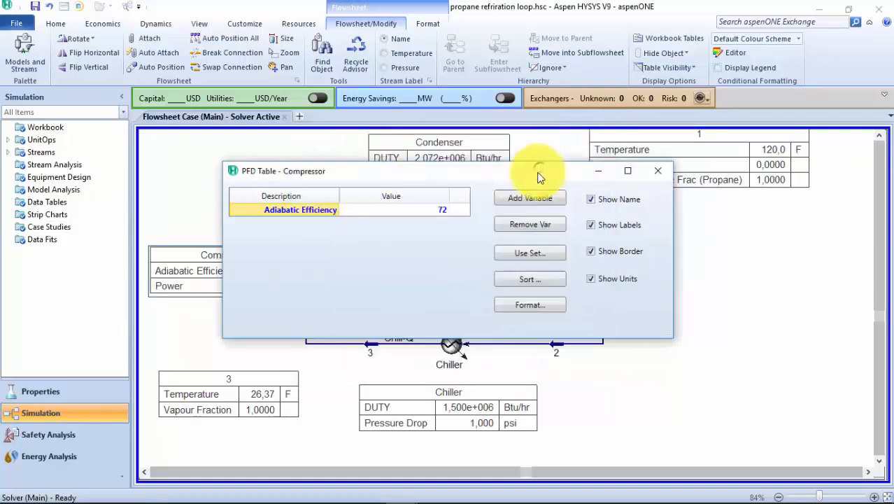
pyautogui.click(657, 170)
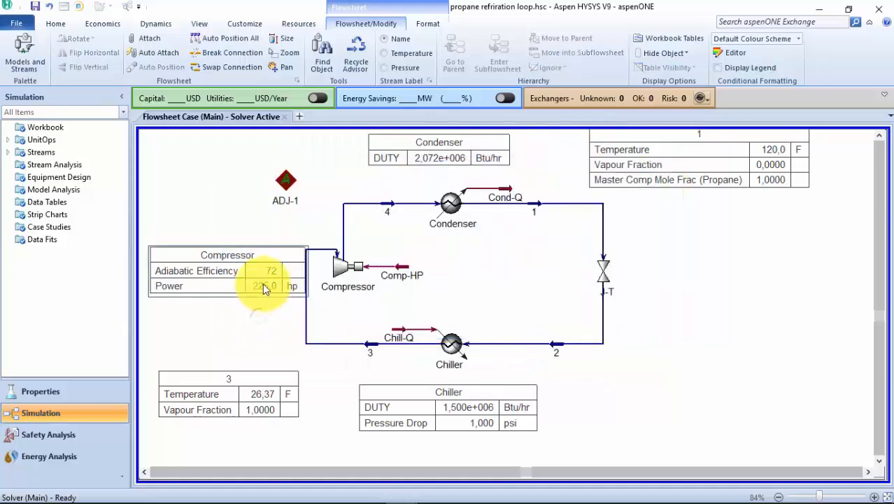
# Shift the Compressor table away from the stream 3 line and move stream 3's table slightly toward the Chiller's table
pyautogui.scroll(-2, 294, 269)
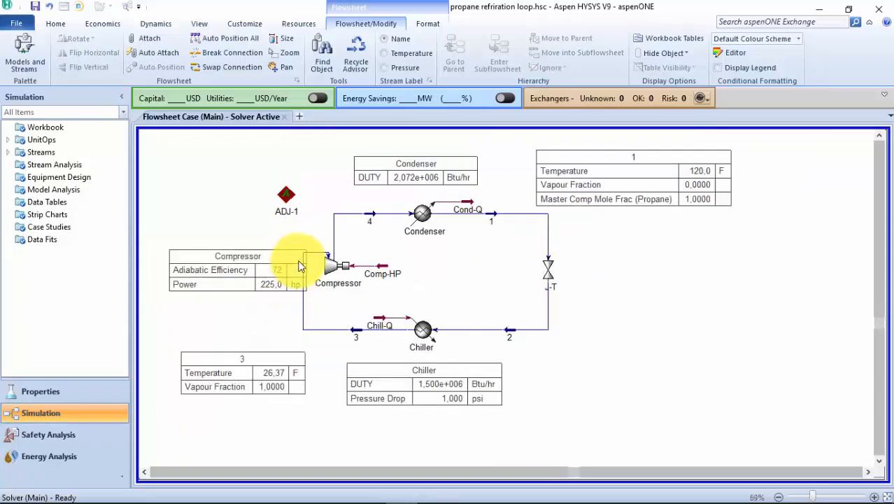
pyautogui.moveTo(286, 280); pyautogui.dragTo(274, 280)
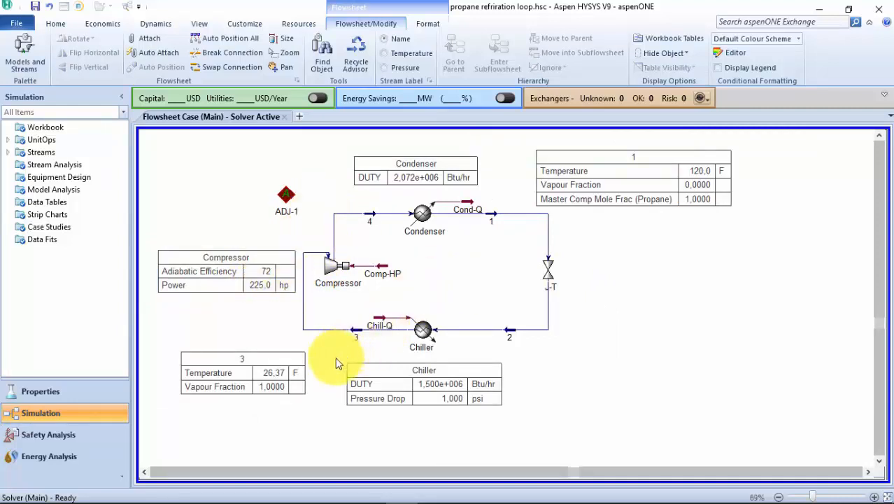
pyautogui.click(302, 378)
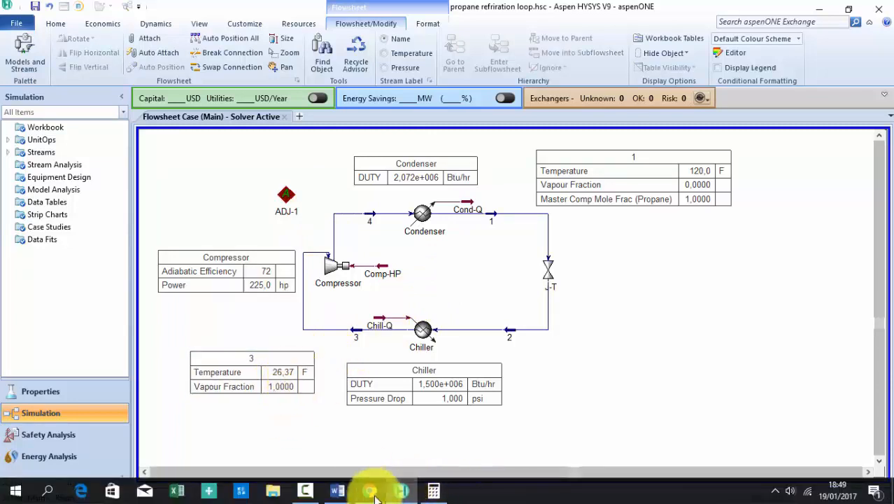
# Switch to Chrome to read the Exercise 2 refrigerant composition task, and return to Aspen HYSYS
pyautogui.click(369, 485)
pyautogui.click(426, 439)
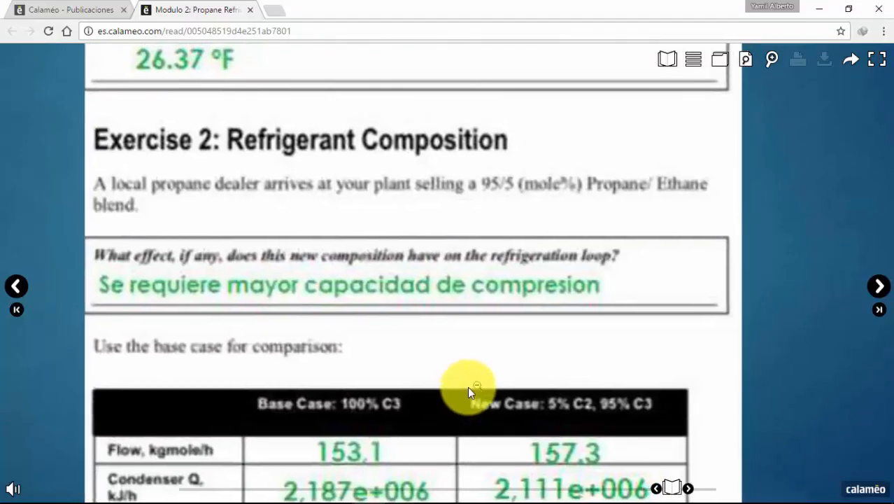
pyautogui.click(434, 502)
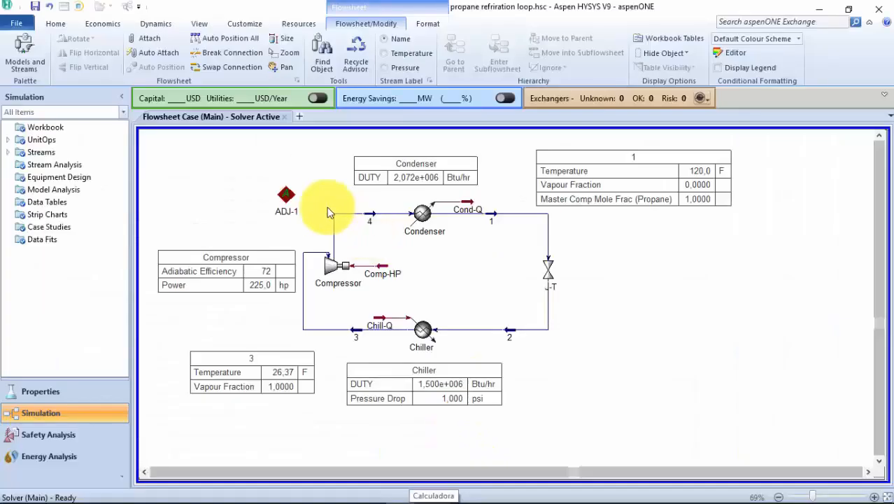
# Delete the disconnected Adjust block ADJ-1 from the flowsheet
pyautogui.click(289, 208)
pyautogui.press('Delete')
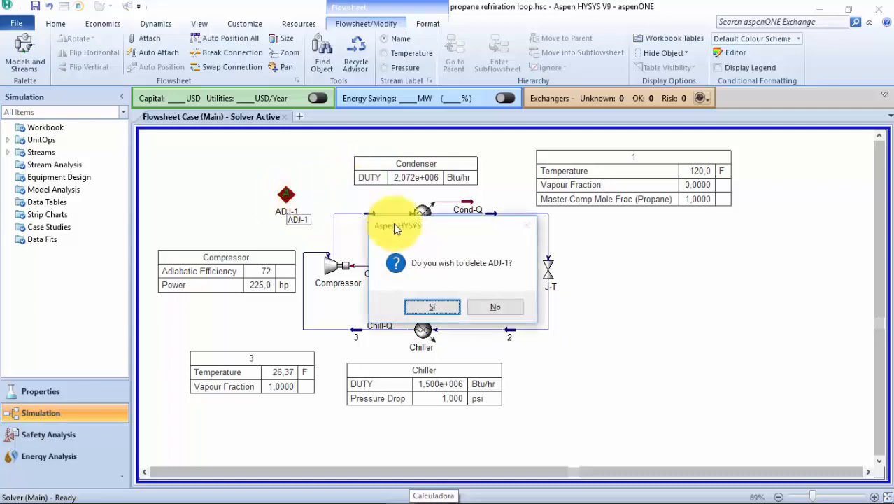
pyautogui.click(428, 319)
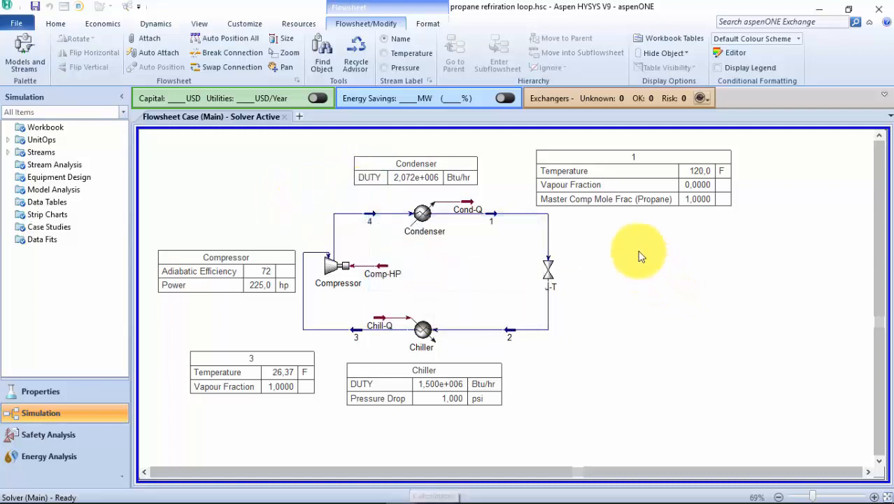
# Add Ethane to Component List - 1 in the Properties environment and close the list's window
pyautogui.click(62, 396)
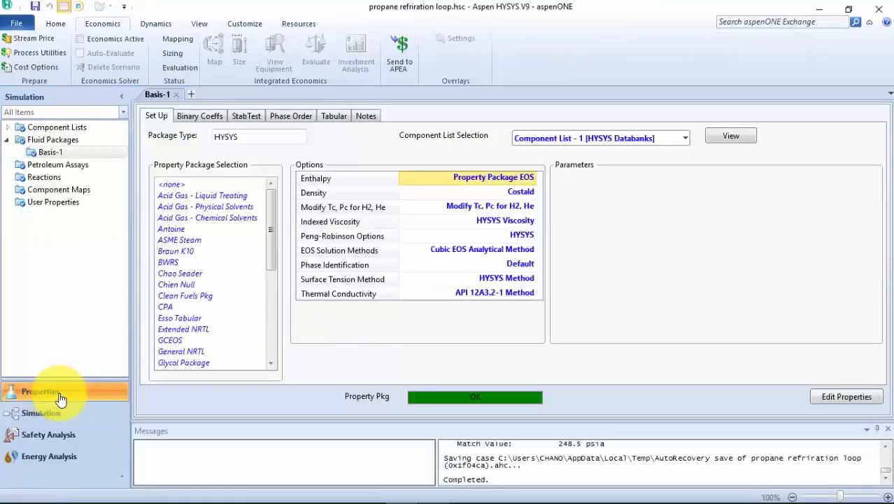
pyautogui.click(66, 131)
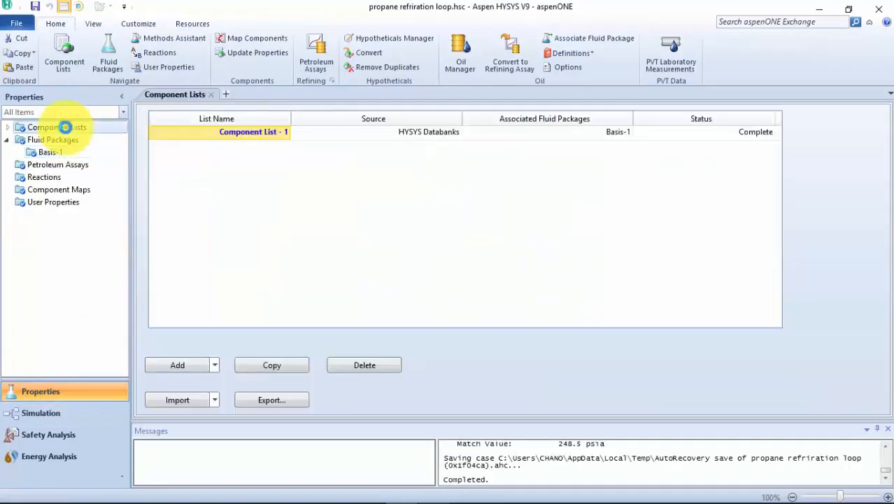
pyautogui.doubleClick(262, 133)
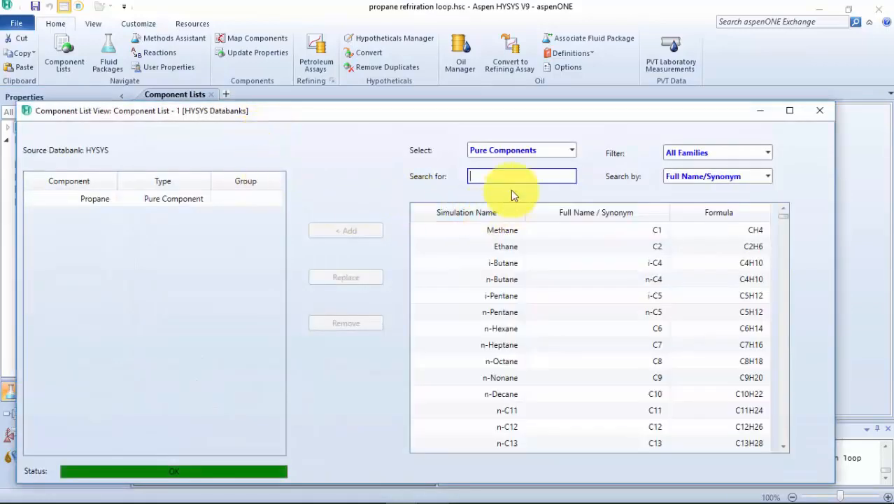
pyautogui.click(505, 251)
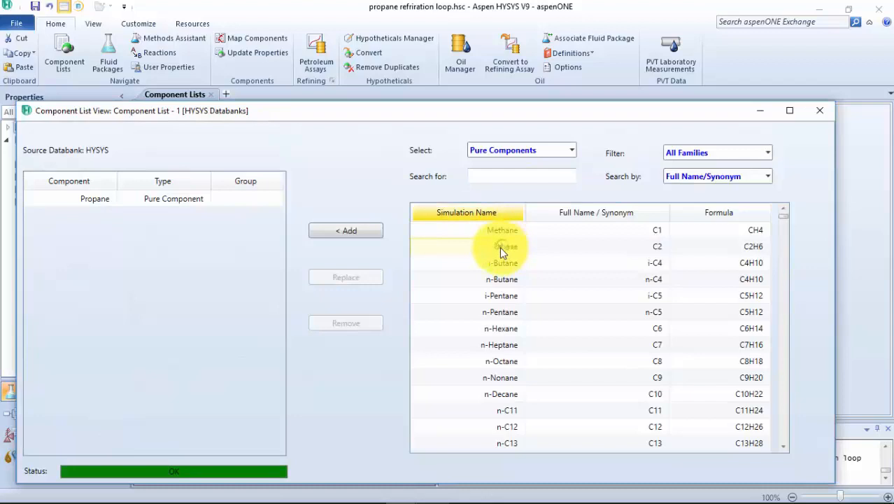
pyautogui.click(373, 232)
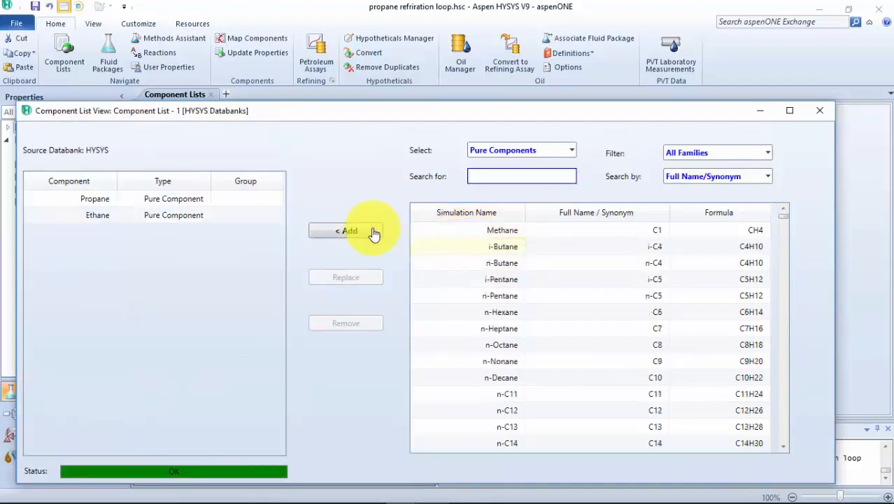
pyautogui.click(822, 117)
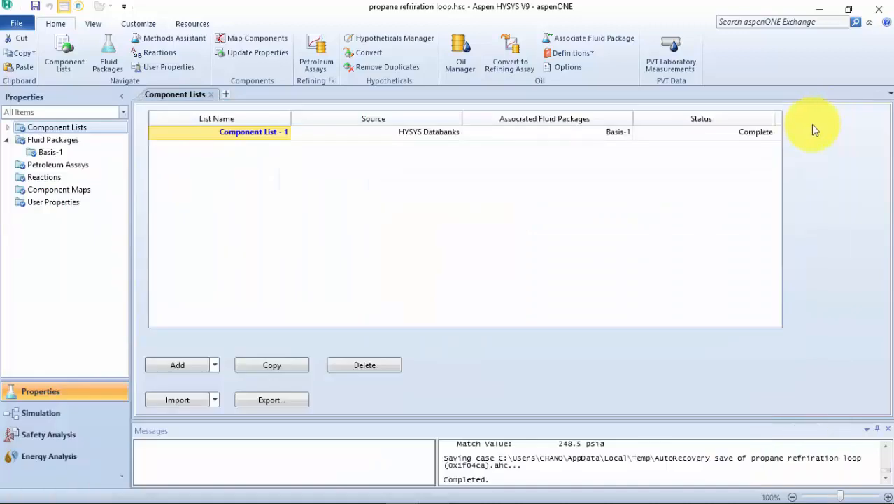
# Return to the Simulation environment in holding mode and reactivate the solver
pyautogui.click(110, 414)
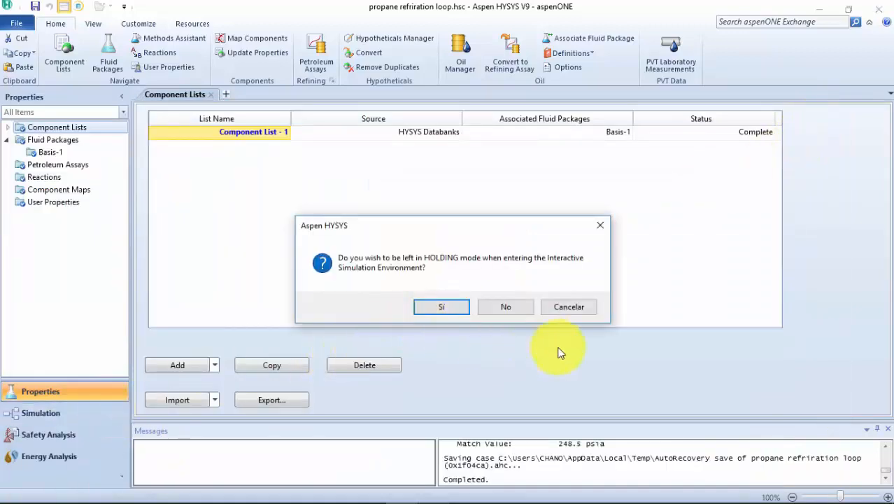
pyautogui.click(442, 308)
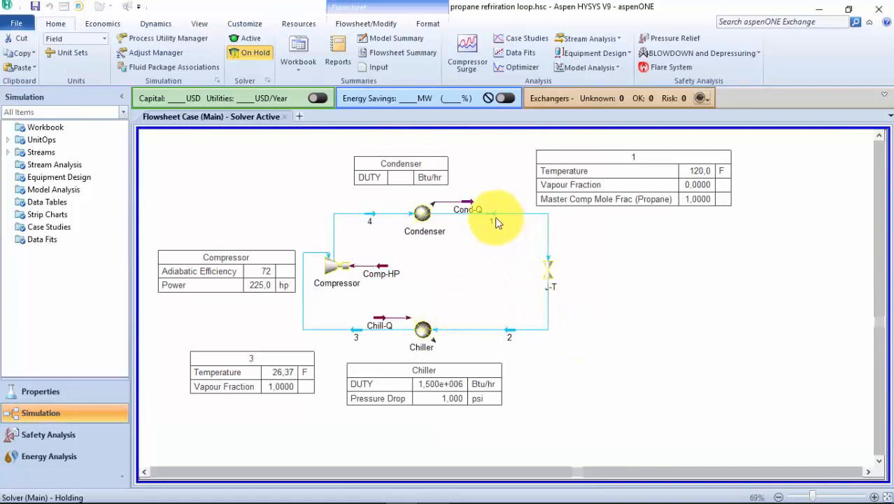
pyautogui.moveTo(495, 221)
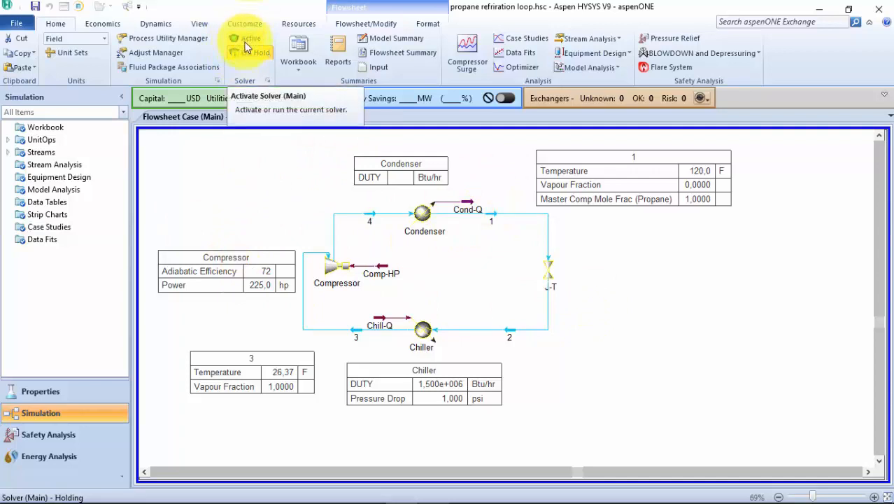
pyautogui.click(243, 40)
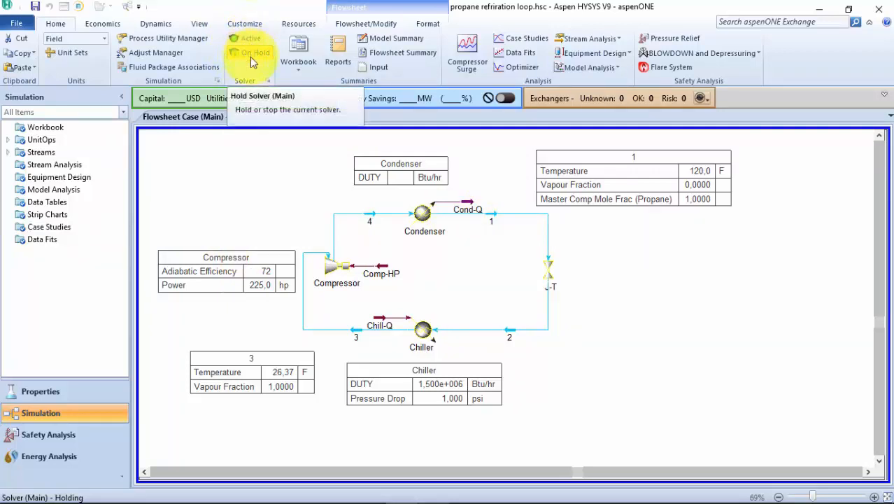
pyautogui.click(249, 41)
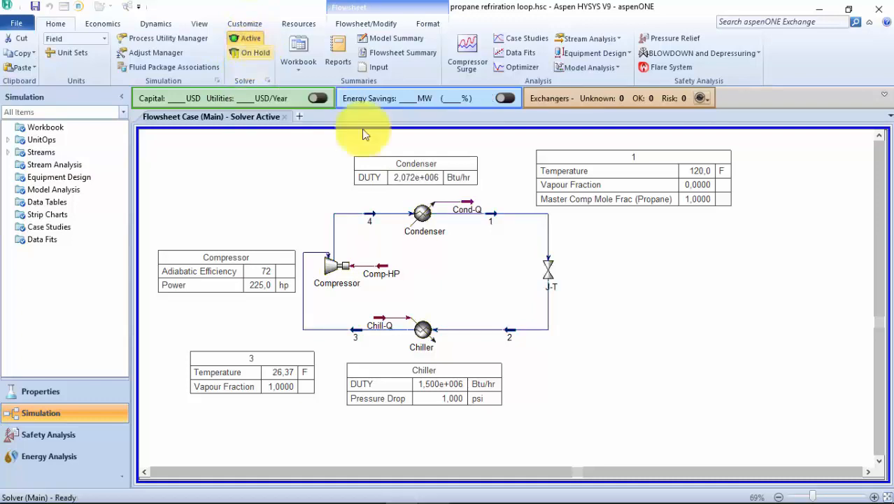
# Set the composition of stream 1 to mole fractions of 0.95 propane and 0.05 ethane, and close the error and stream windows
pyautogui.scroll(1, 229, 220)
pyautogui.scroll(-1, 483, 261)
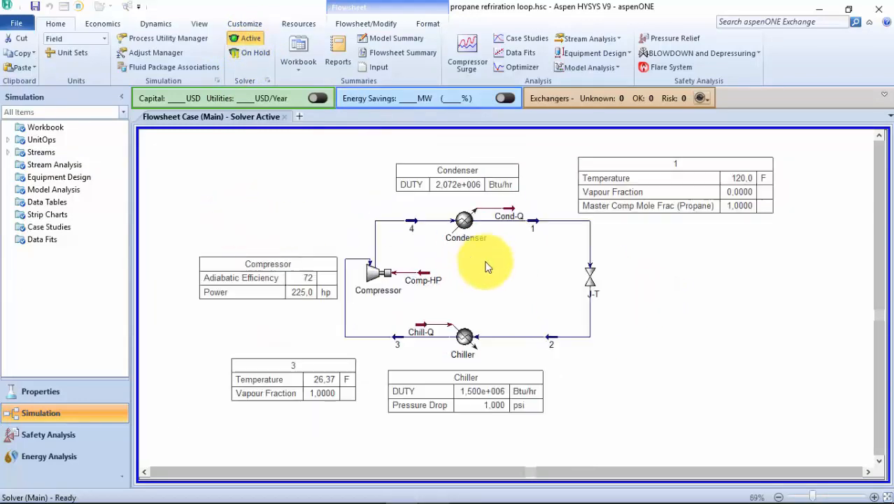
pyautogui.scroll(1, 510, 232)
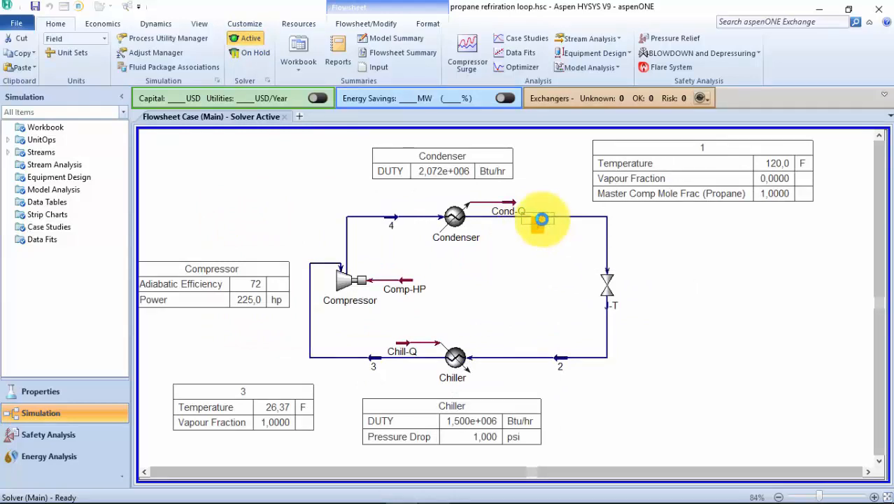
pyautogui.doubleClick(541, 219)
pyautogui.moveTo(272, 144); pyautogui.dragTo(353, 120)
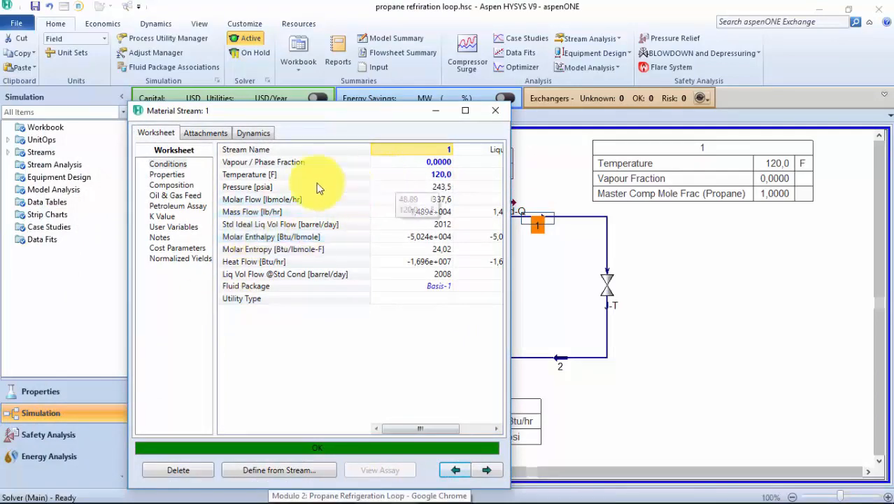
pyautogui.click(193, 187)
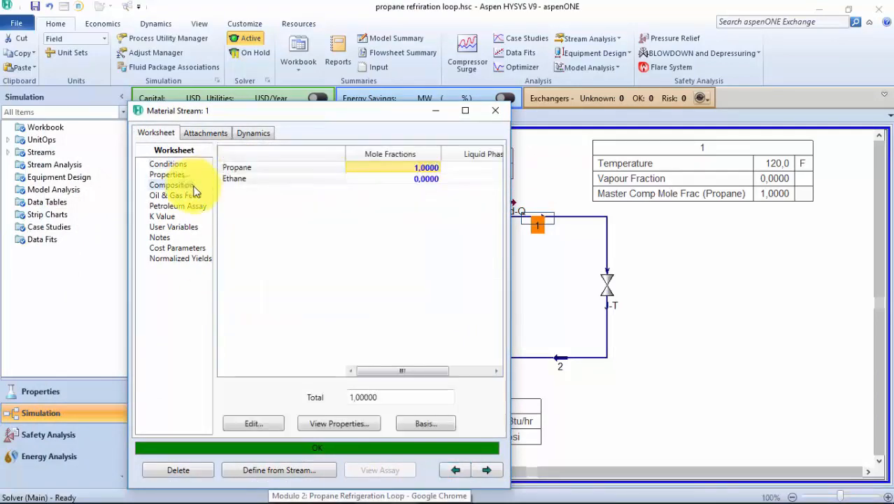
pyautogui.click(252, 423)
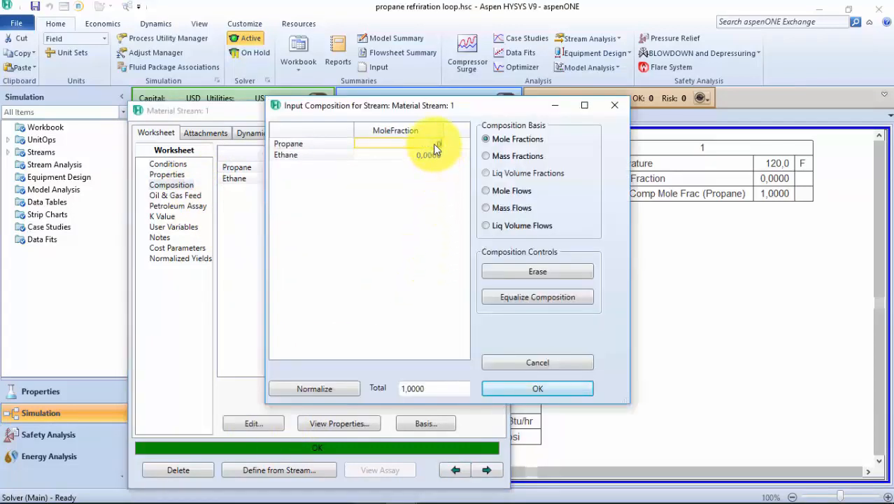
pyautogui.write('0,95')
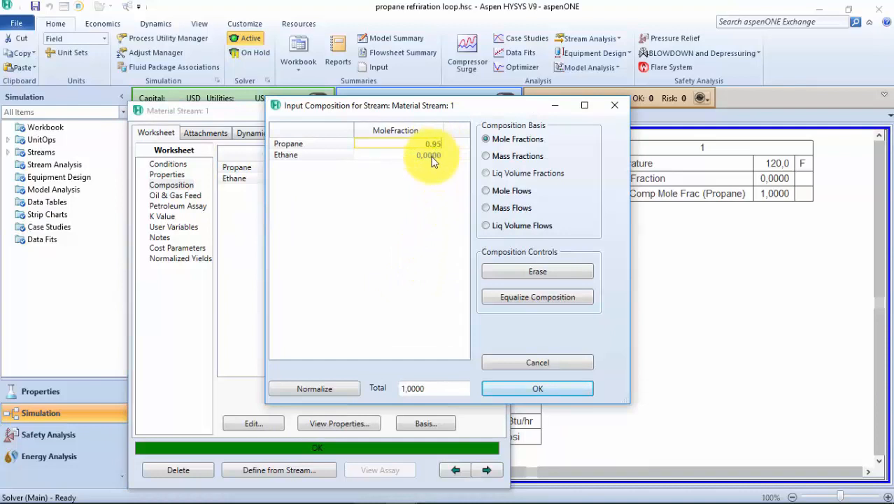
pyautogui.press('Return')
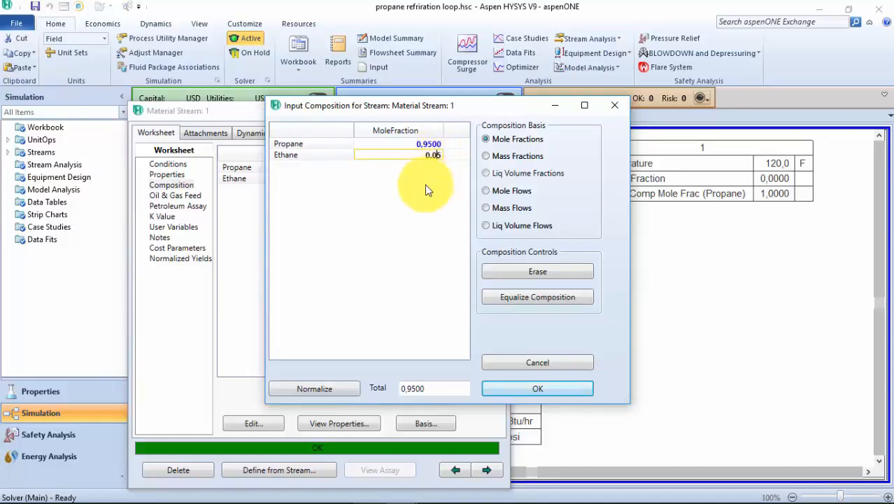
pyautogui.click(422, 155)
pyautogui.click(428, 144)
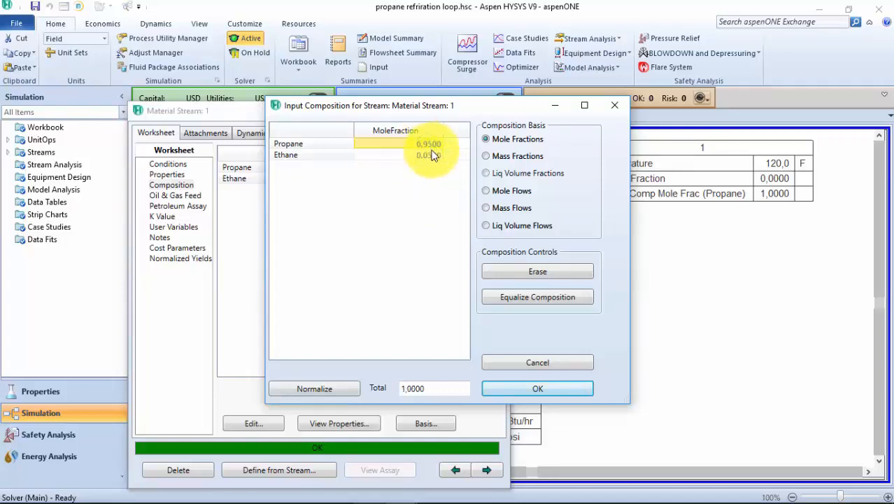
pyautogui.click(524, 393)
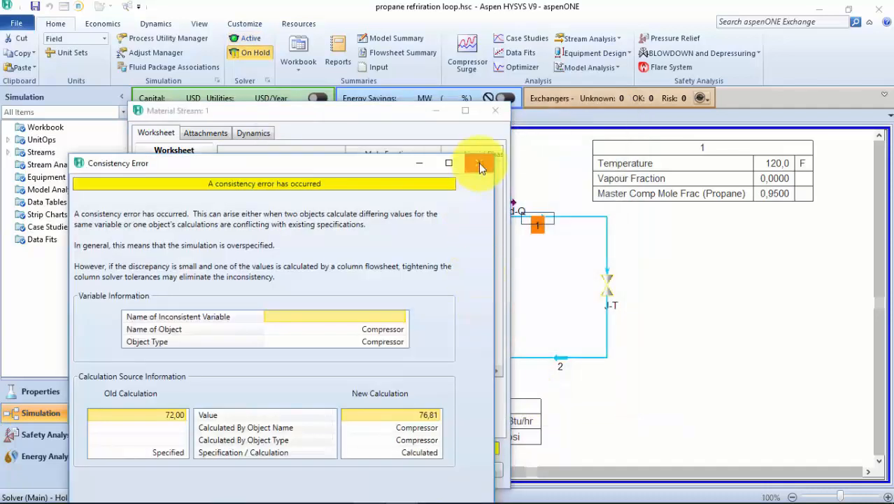
pyautogui.click(479, 163)
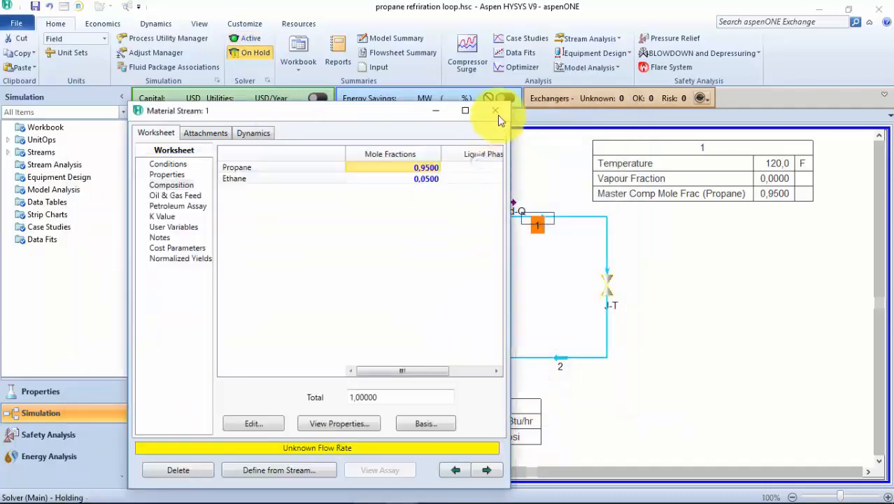
pyautogui.click(497, 111)
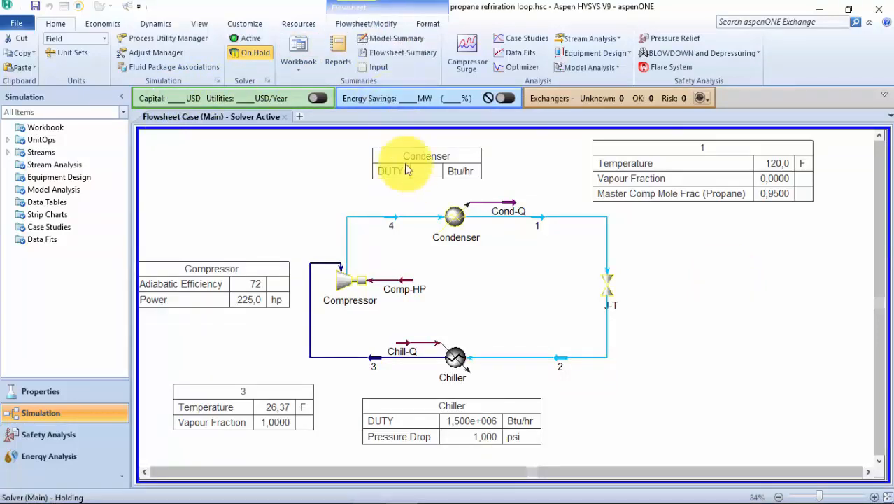
# Break the connection between stream 4 and the Condenser and reactivate the solver
pyautogui.click(360, 25)
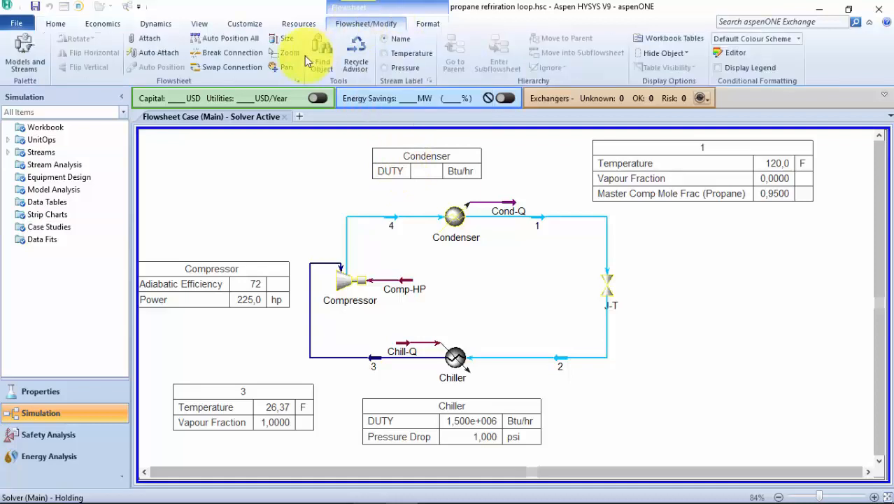
pyautogui.click(431, 217)
pyautogui.click(56, 23)
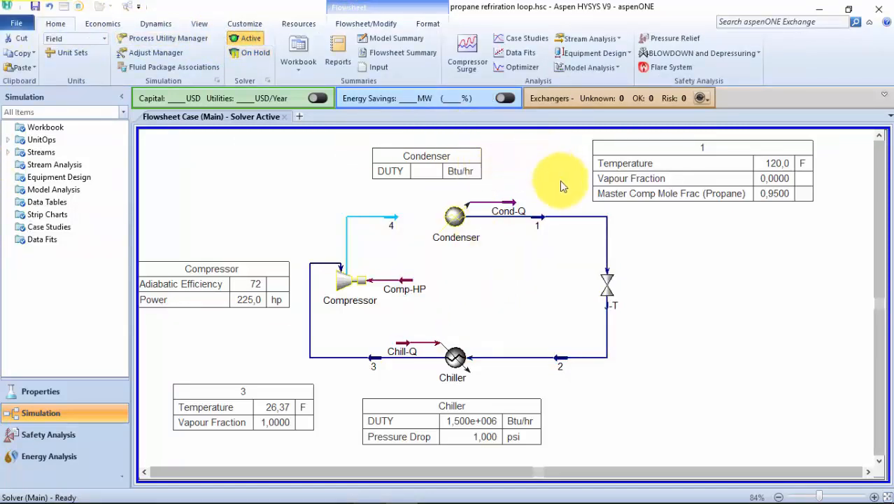
# Examine the pressure and composition of stream 1 for the propane/ethane mixture, and close the stream's window
pyautogui.doubleClick(536, 219)
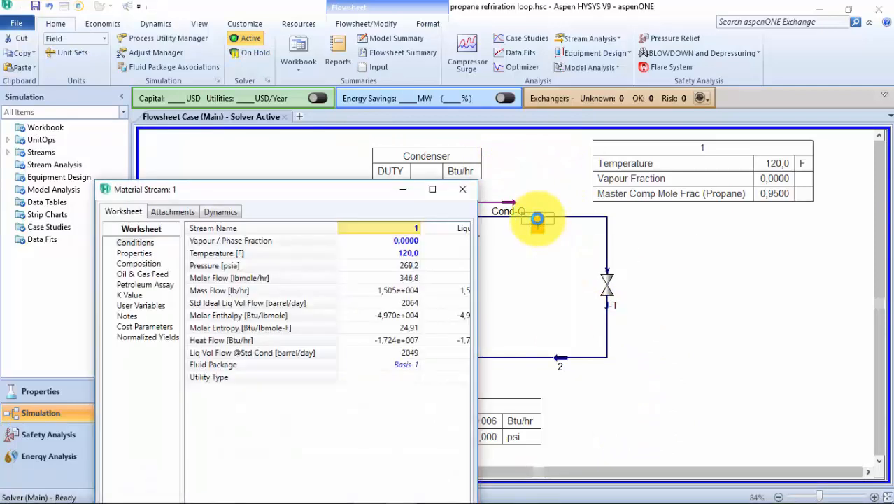
pyautogui.moveTo(347, 193); pyautogui.dragTo(364, 116)
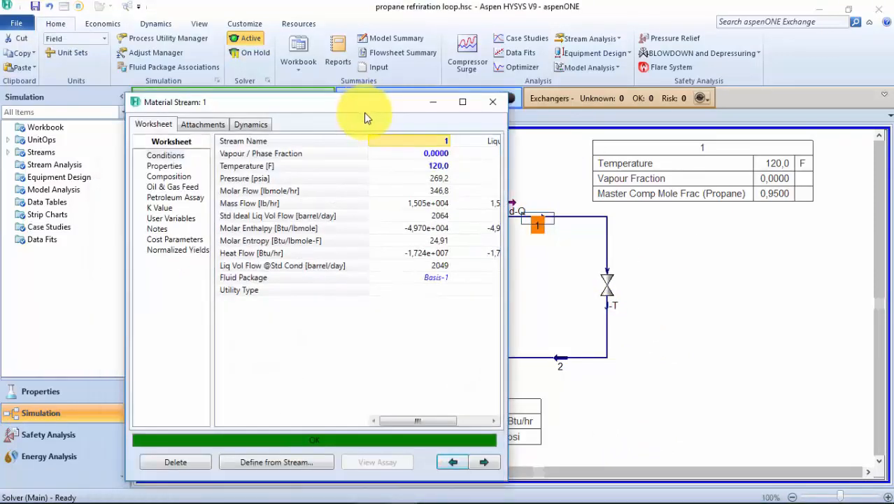
pyautogui.moveTo(411, 182)
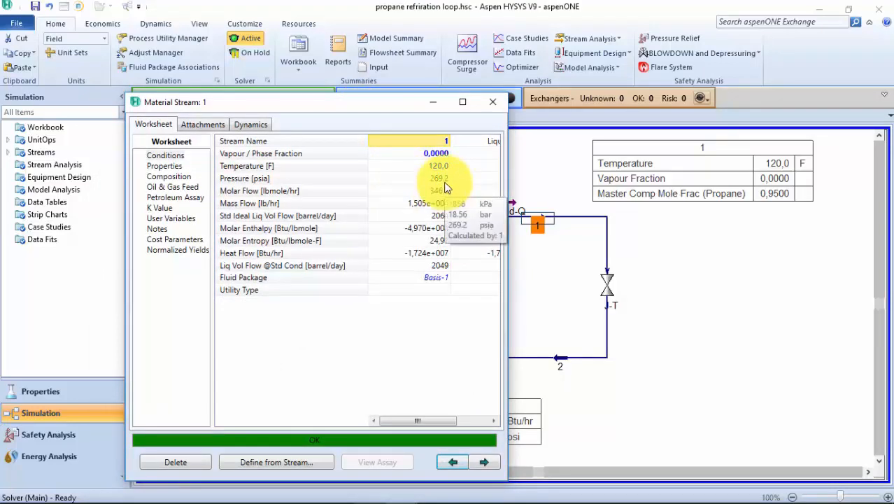
pyautogui.click(444, 181)
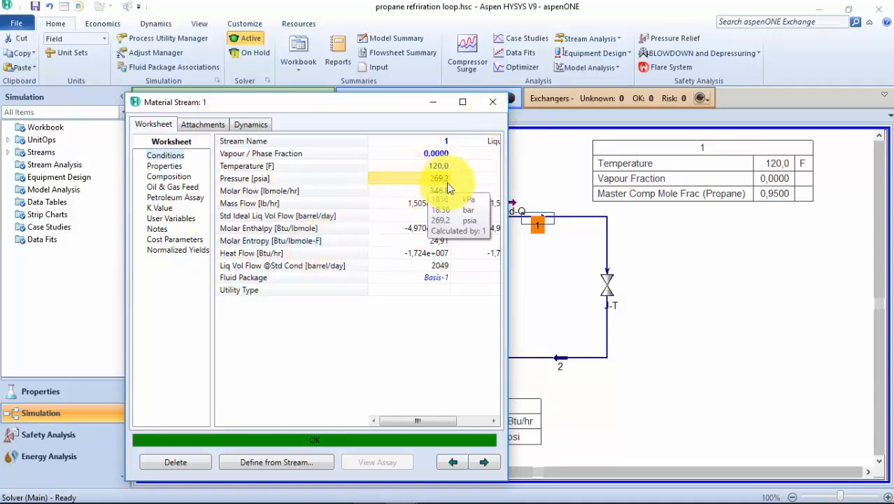
pyautogui.click(186, 177)
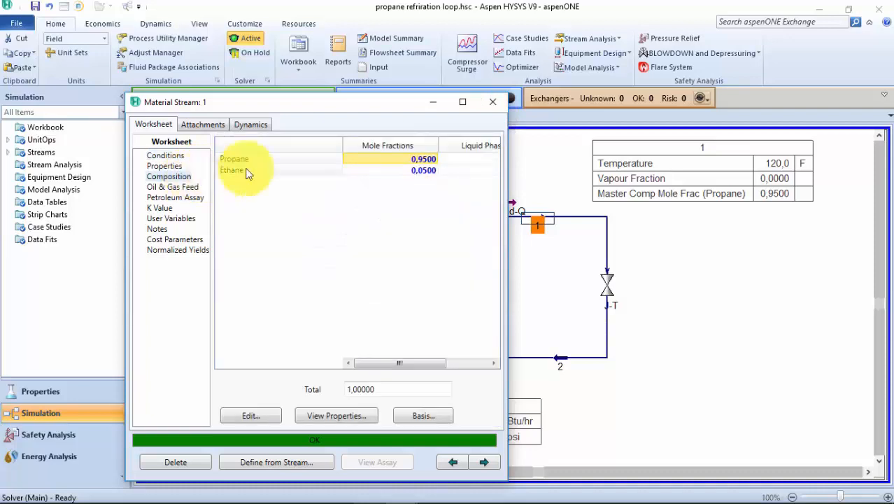
pyautogui.click(197, 158)
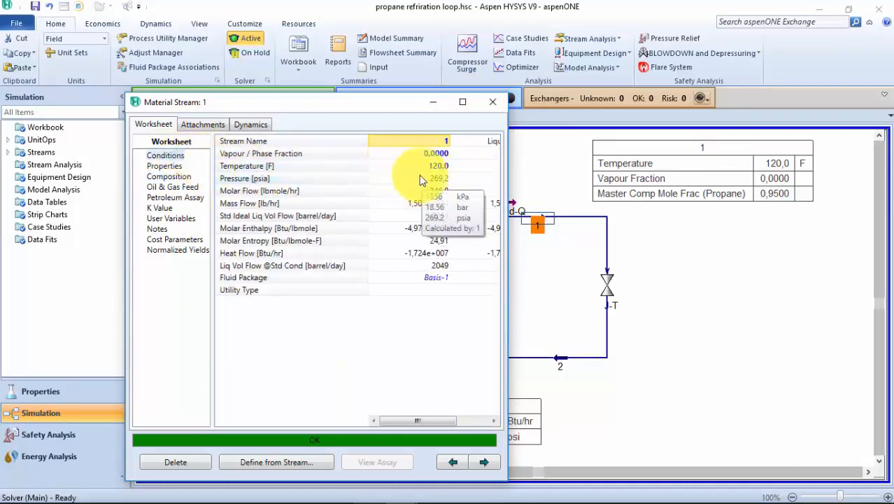
pyautogui.click(422, 180)
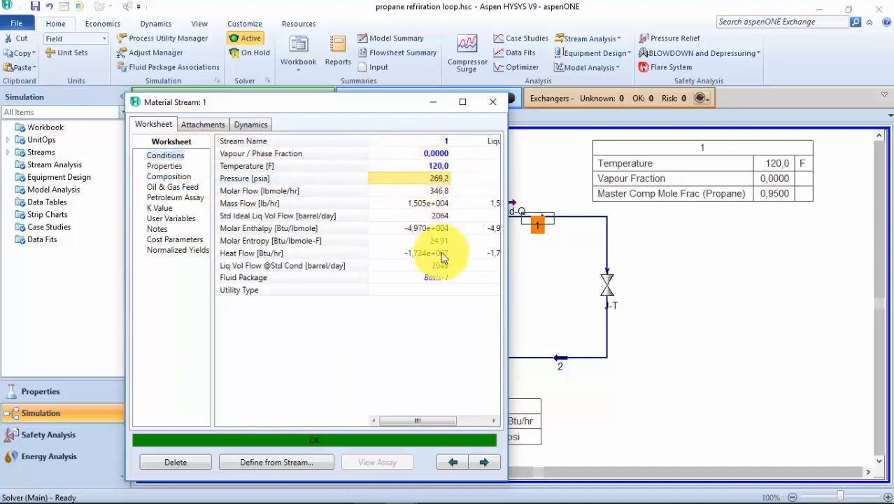
pyautogui.click(491, 104)
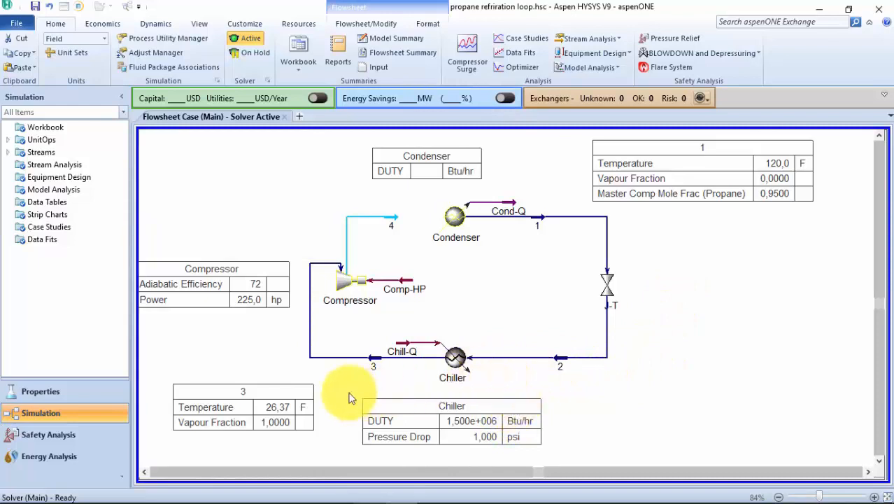
# Move the Compressor data table slightly closer to the compressor, keeping it clear of the suction line
pyautogui.moveTo(378, 364)
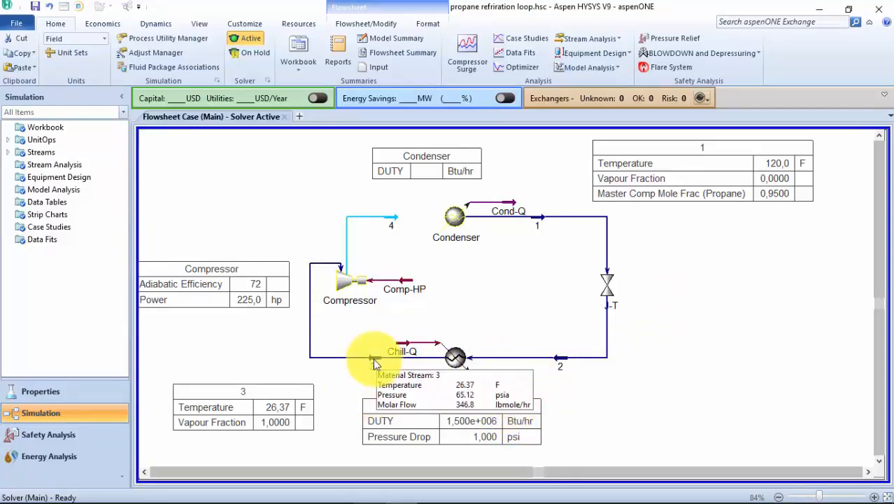
pyautogui.moveTo(265, 303); pyautogui.dragTo(277, 300)
pyautogui.click(503, 283)
pyautogui.scroll(-1, 473, 297)
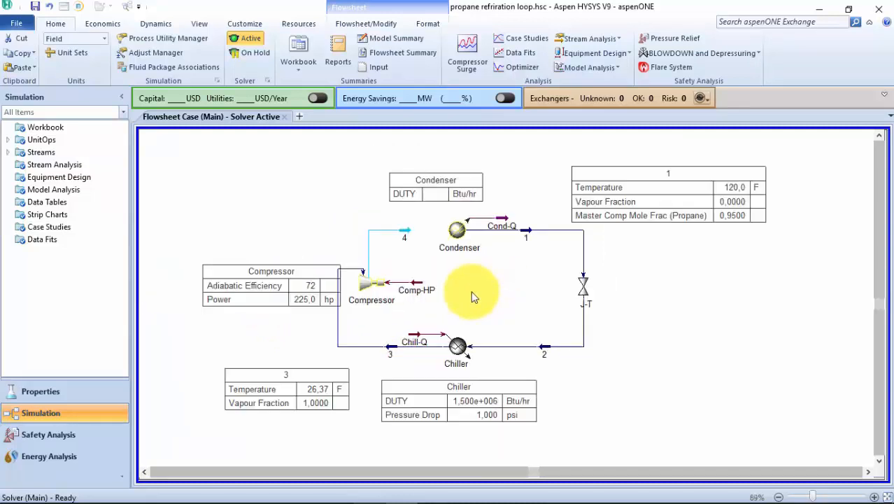
pyautogui.scroll(1, 415, 300)
pyautogui.click(291, 283)
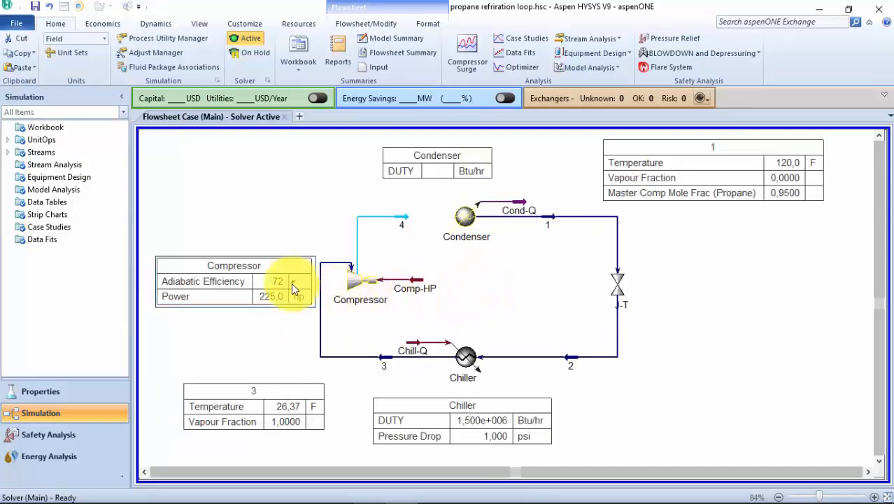
pyautogui.click(481, 305)
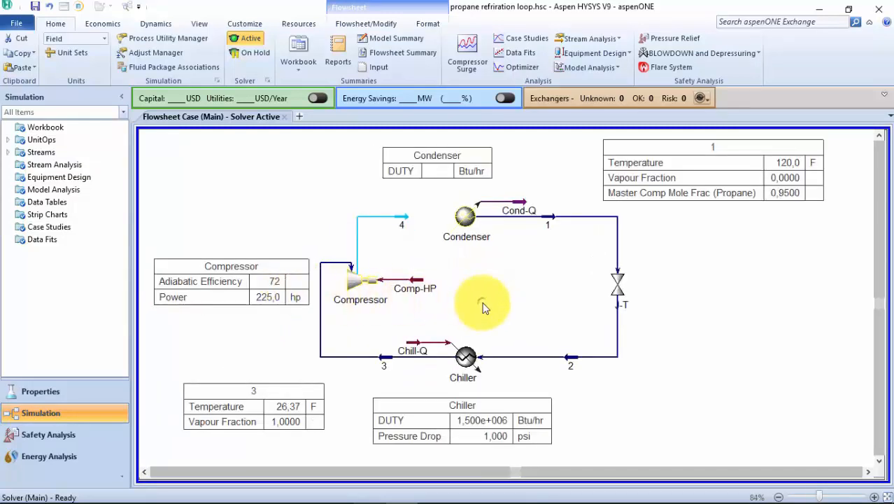
# Examine the Compressor's design parameters, the Condenser, and the conditions of streams 4 and 1 on either side of the broken connection
pyautogui.doubleClick(356, 279)
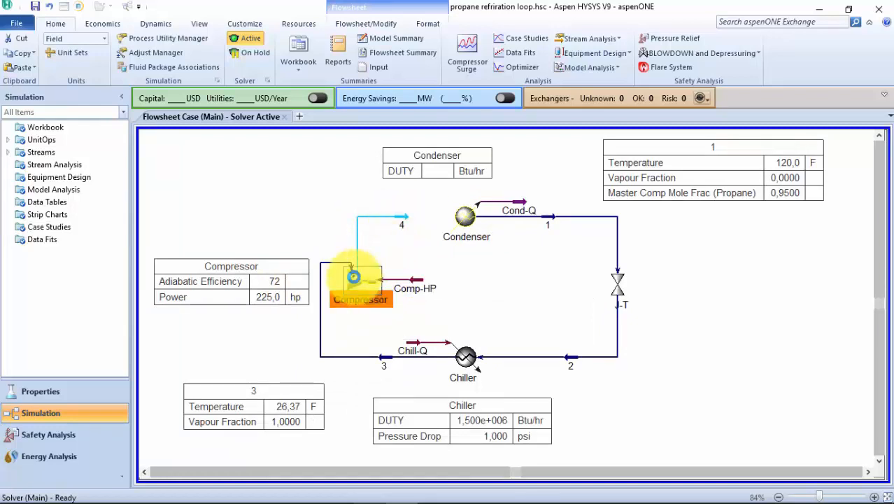
pyautogui.moveTo(384, 111); pyautogui.dragTo(436, 46)
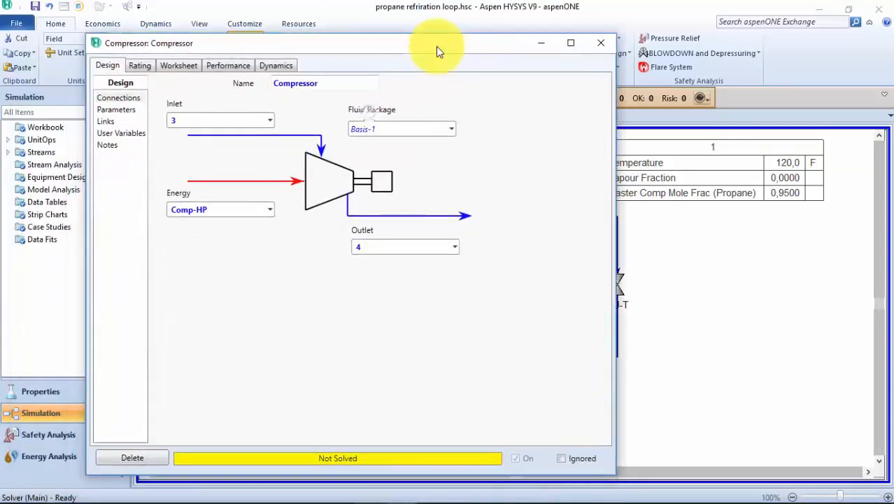
pyautogui.click(133, 109)
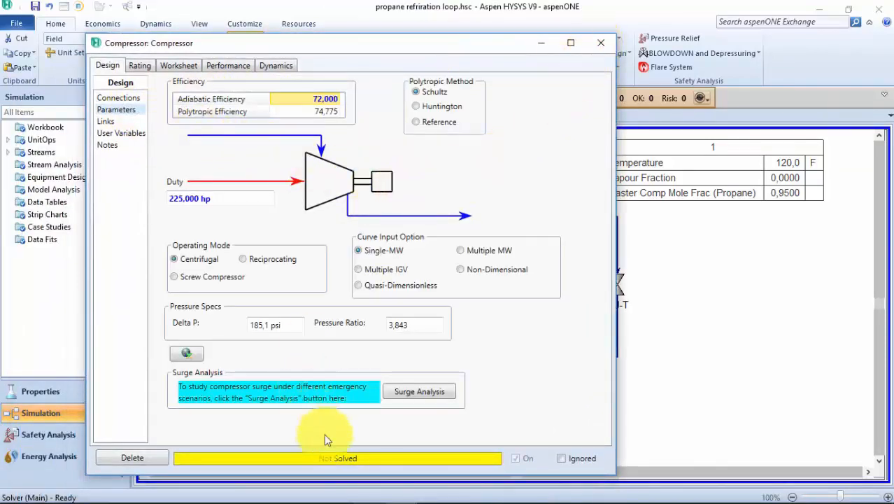
pyautogui.click(599, 43)
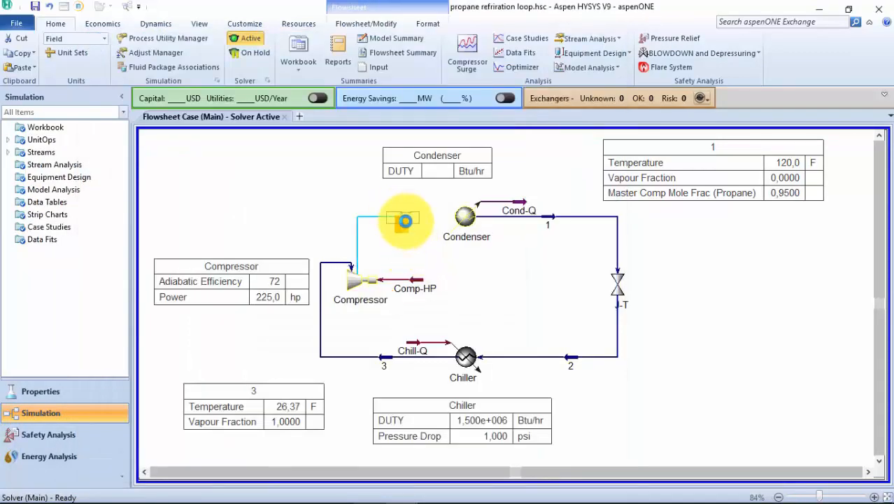
pyautogui.doubleClick(405, 224)
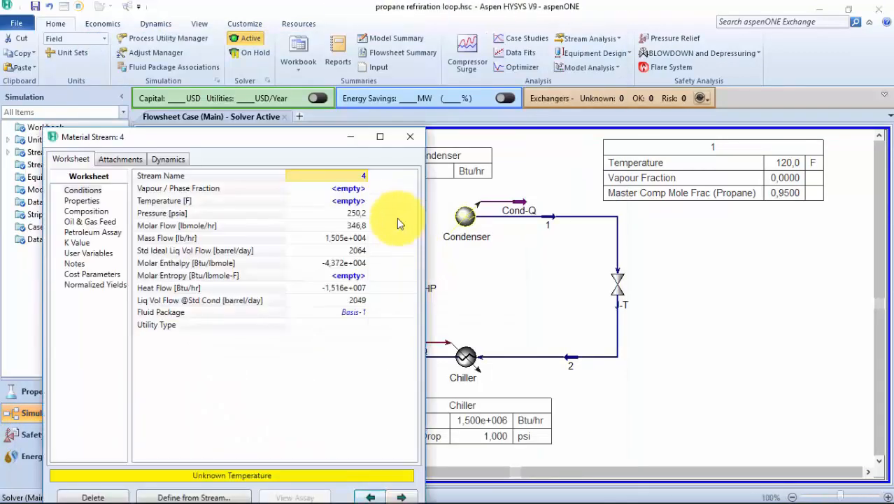
pyautogui.click(416, 142)
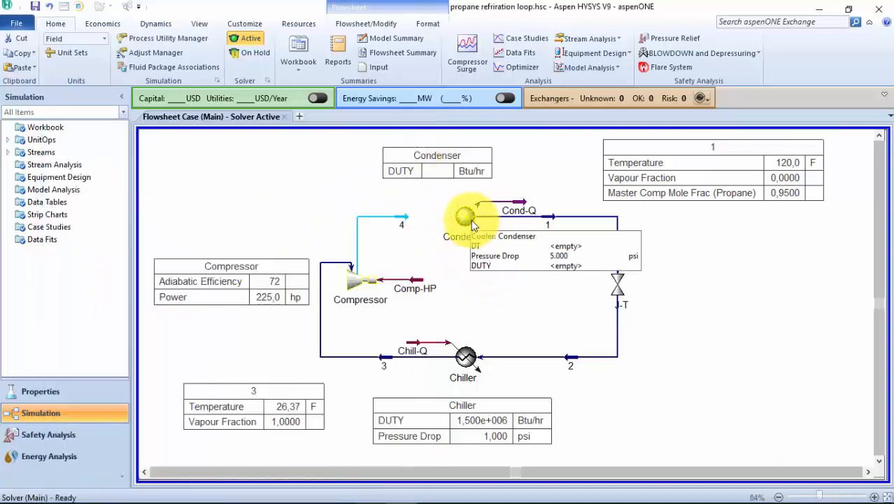
pyautogui.doubleClick(471, 221)
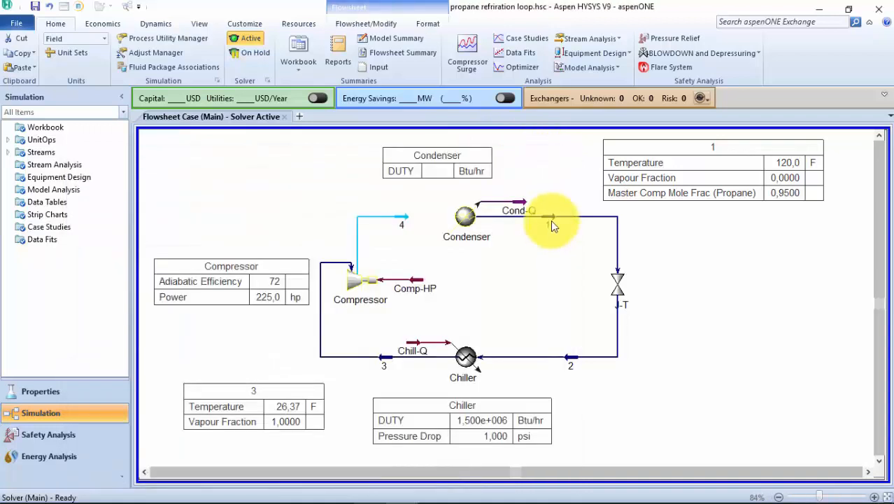
pyautogui.doubleClick(549, 221)
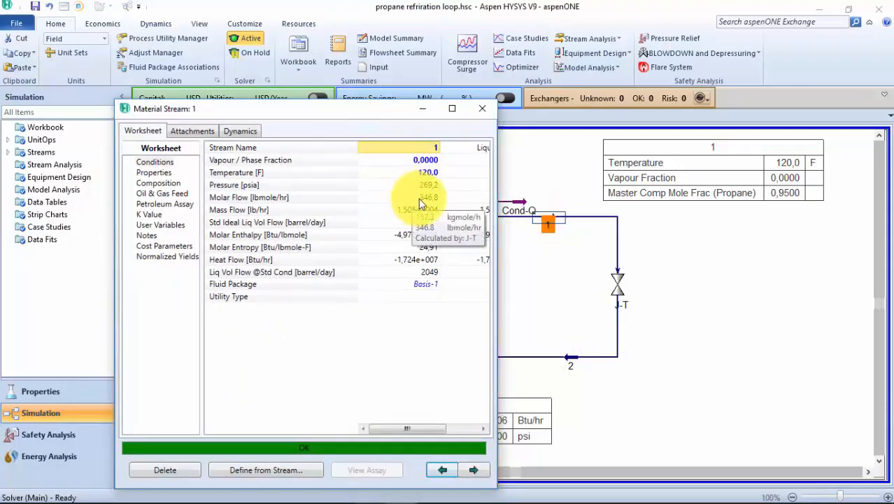
pyautogui.click(414, 197)
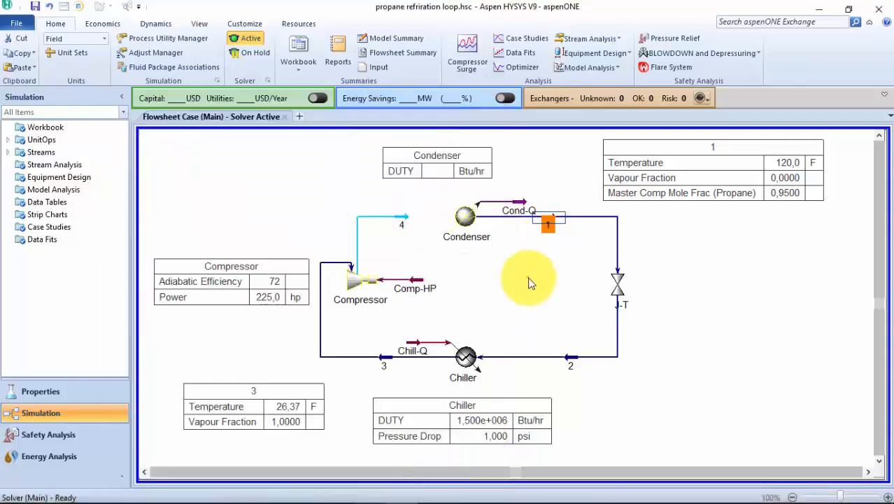
pyautogui.click(530, 278)
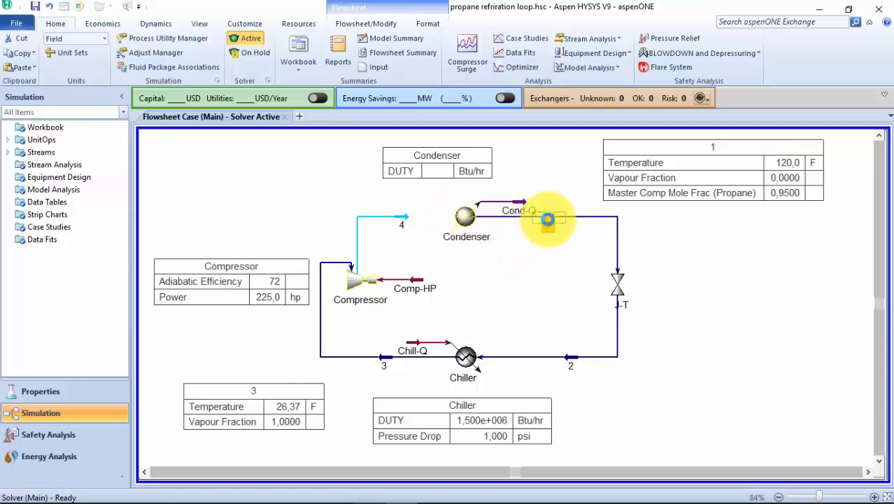
# Check the pressure of stream 1 for the propane/ethane blend and close the stream's window
pyautogui.doubleClick(547, 219)
pyautogui.click(336, 189)
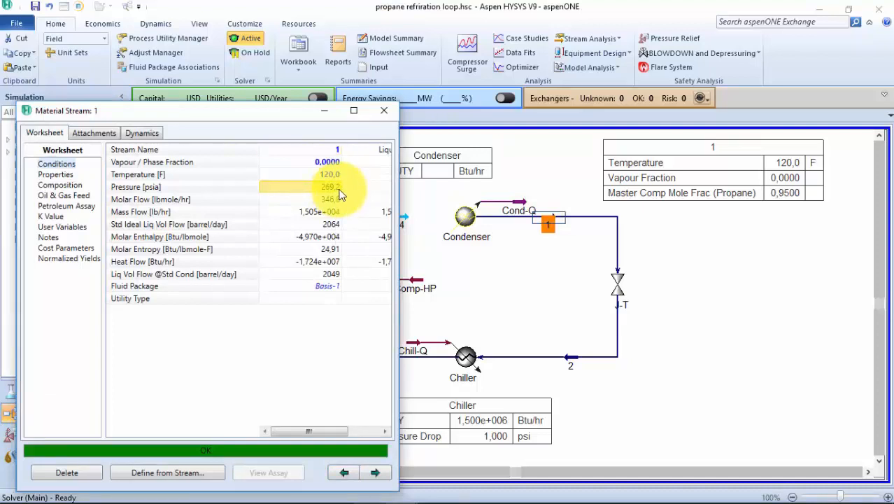
pyautogui.click(384, 111)
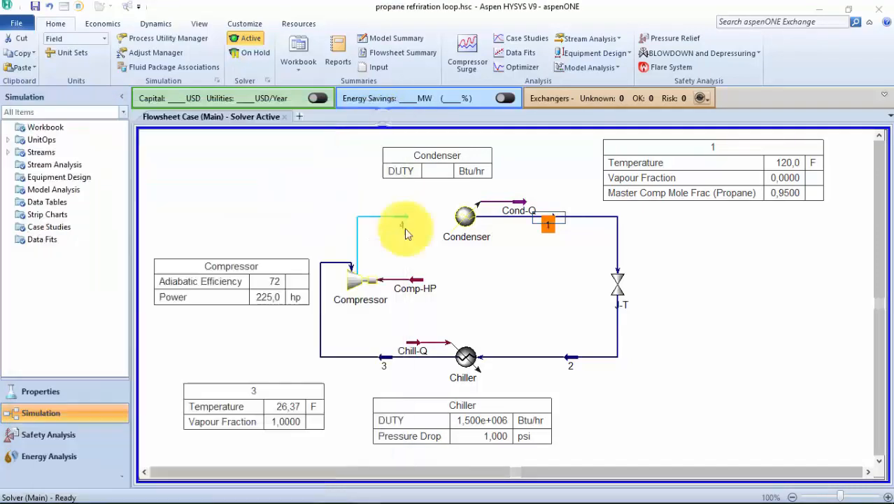
pyautogui.click(529, 296)
pyautogui.moveTo(366, 272)
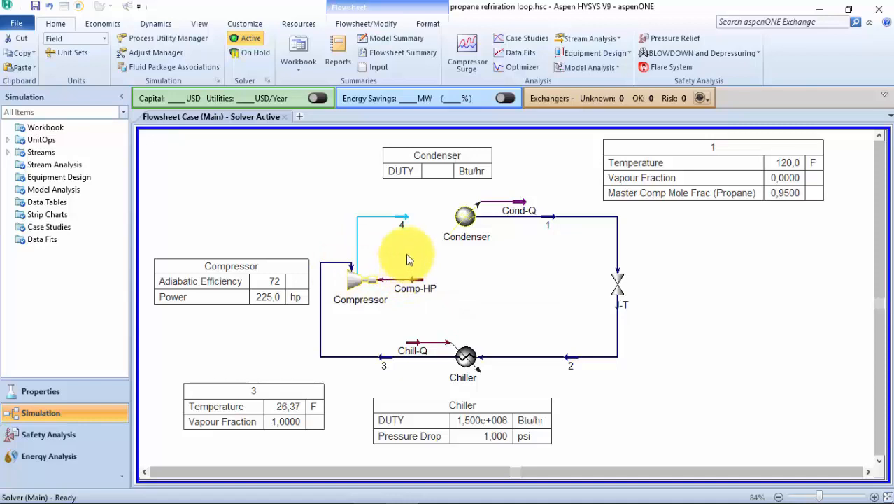
# Reposition the Chiller and stream 3 data tables so they sit level with each other beneath the loop
pyautogui.moveTo(408, 409); pyautogui.dragTo(410, 404)
pyautogui.moveTo(308, 409); pyautogui.dragTo(324, 418)
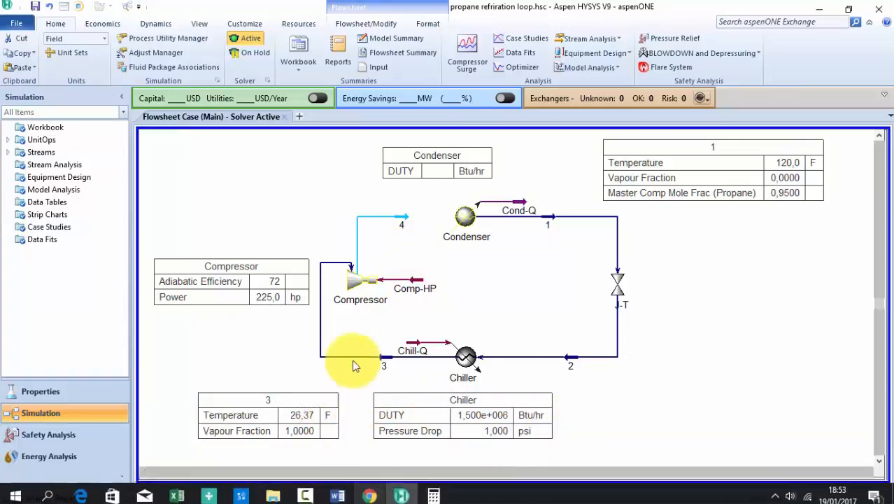
# Set the Compressor's duty to 240 hp in its design parameters and close its window
pyautogui.doubleClick(362, 281)
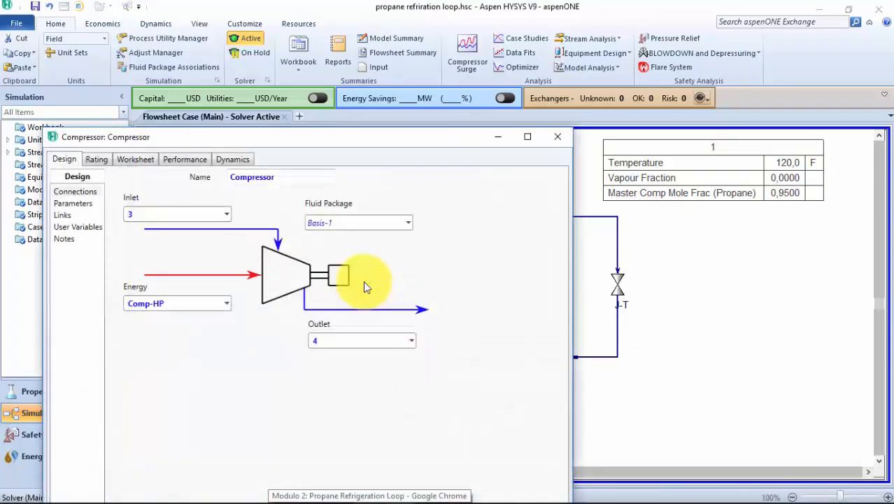
pyautogui.click(82, 204)
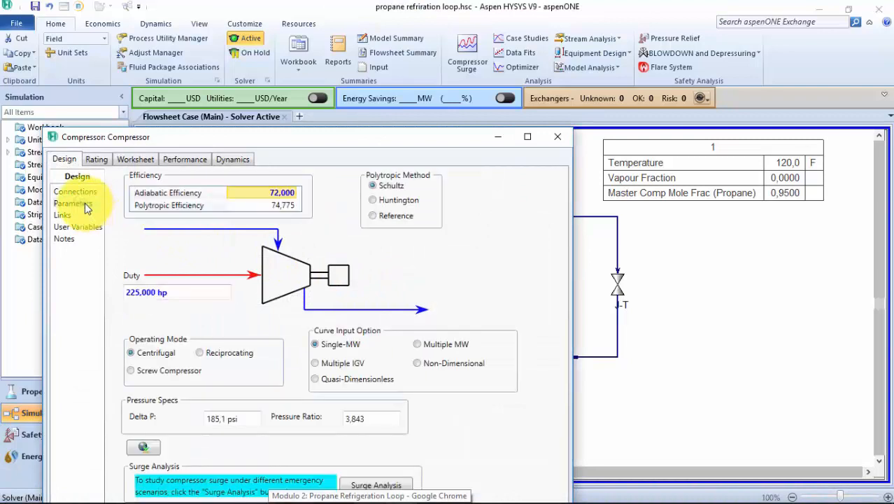
pyautogui.click(176, 294)
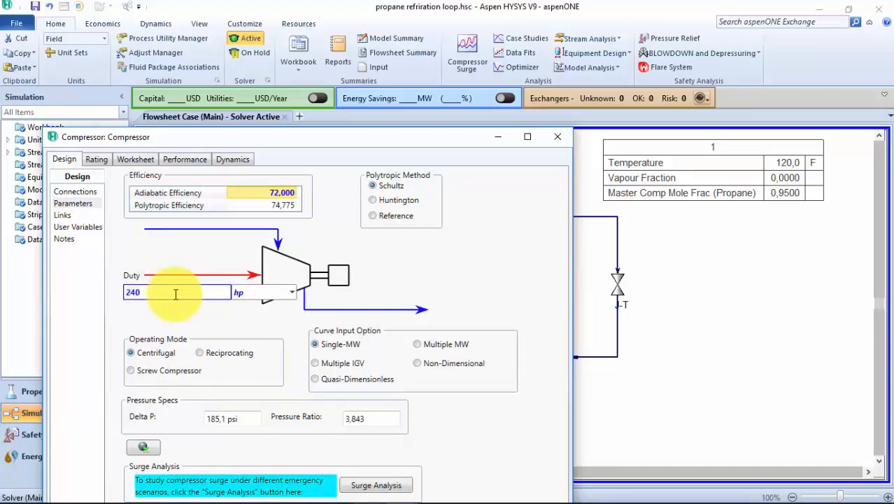
pyautogui.click(546, 253)
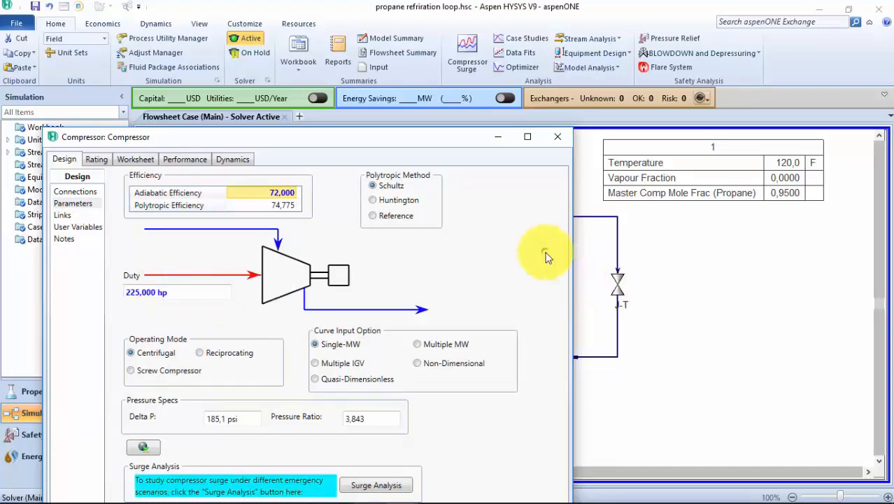
pyautogui.click(557, 137)
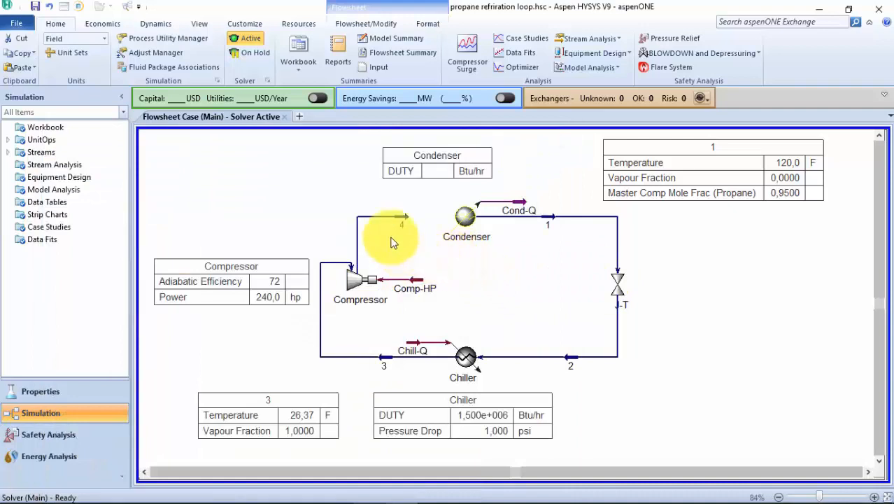
# Move stream 4 slightly closer to the Condenser and connect it as the Condenser's inlet
pyautogui.moveTo(403, 225)
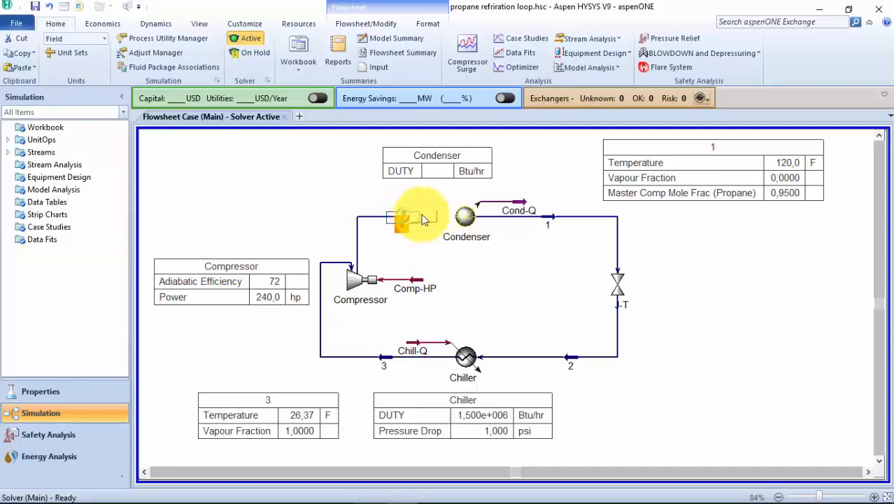
pyautogui.moveTo(423, 221); pyautogui.dragTo(425, 220)
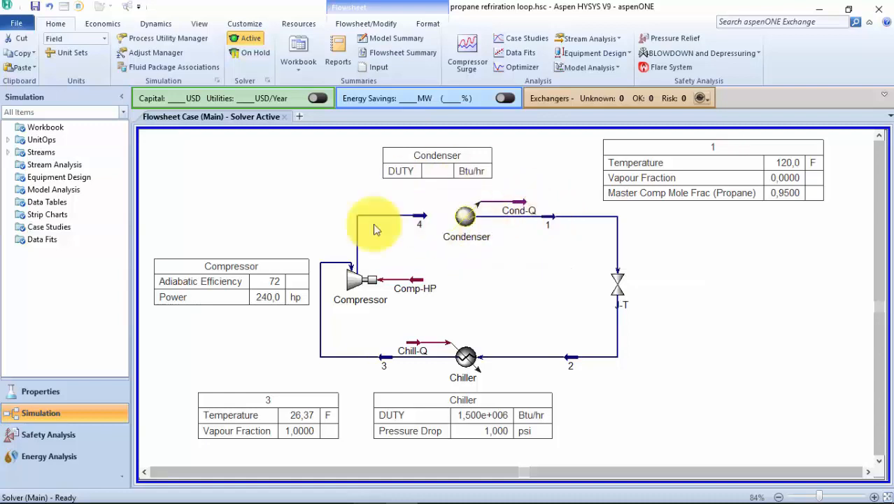
pyautogui.doubleClick(466, 219)
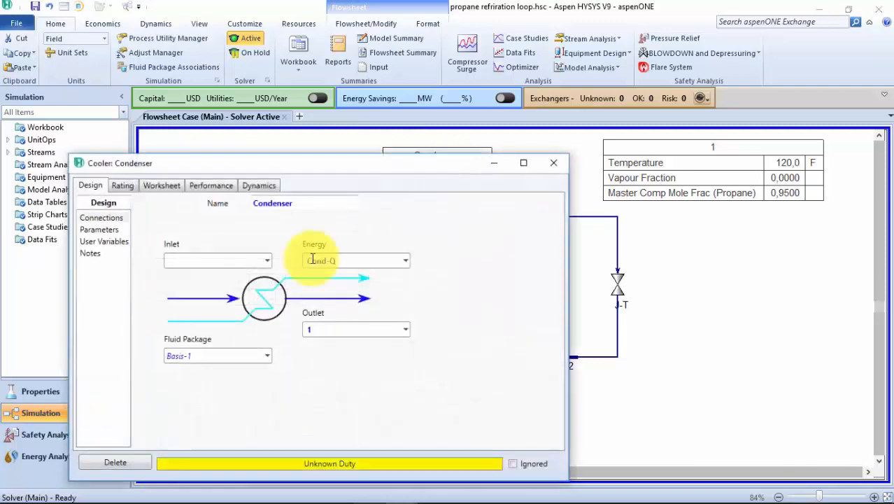
pyautogui.click(268, 260)
pyautogui.click(260, 275)
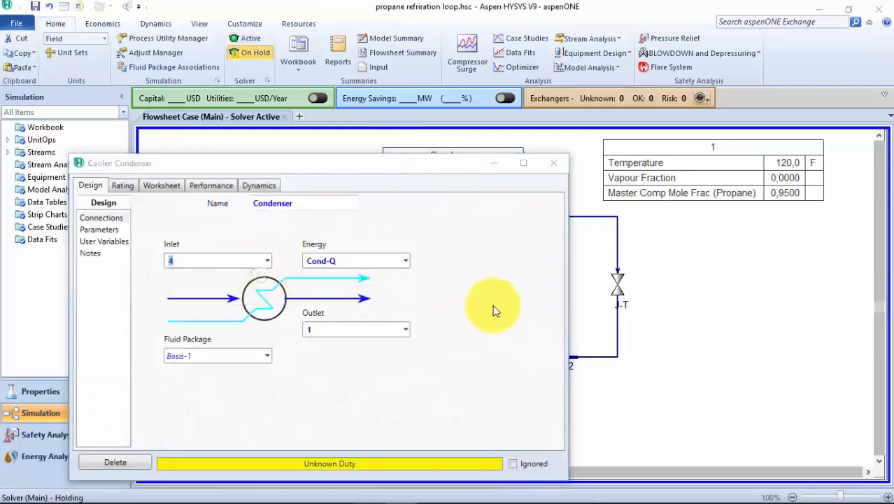
# Reactivate the solver to re-solve the closed loop, and close the Condenser's window
pyautogui.moveTo(347, 183); pyautogui.dragTo(347, 157)
pyautogui.click(505, 162)
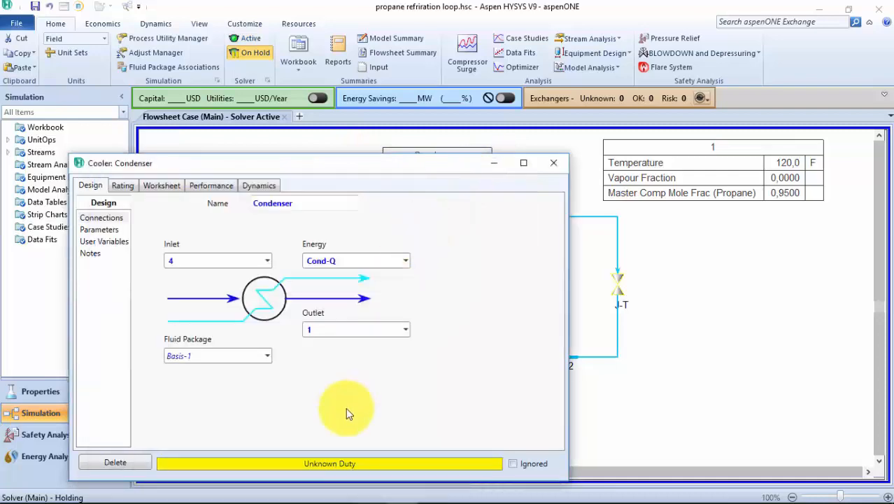
pyautogui.click(250, 39)
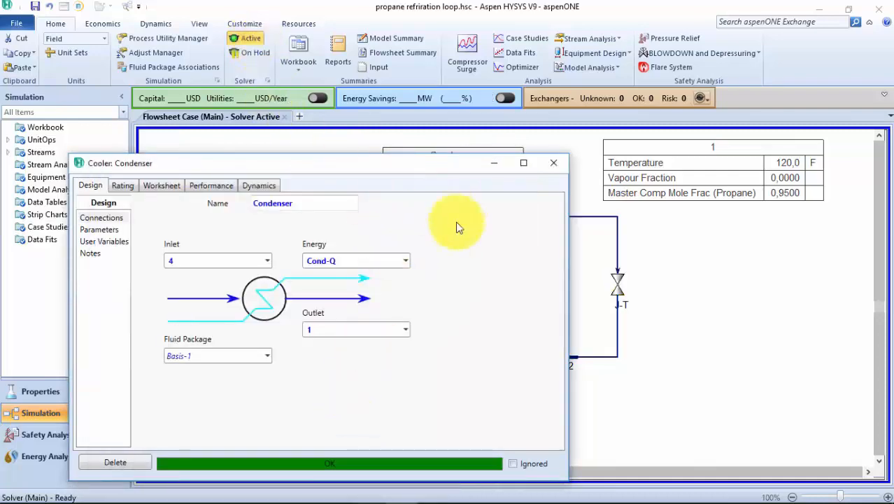
pyautogui.click(557, 165)
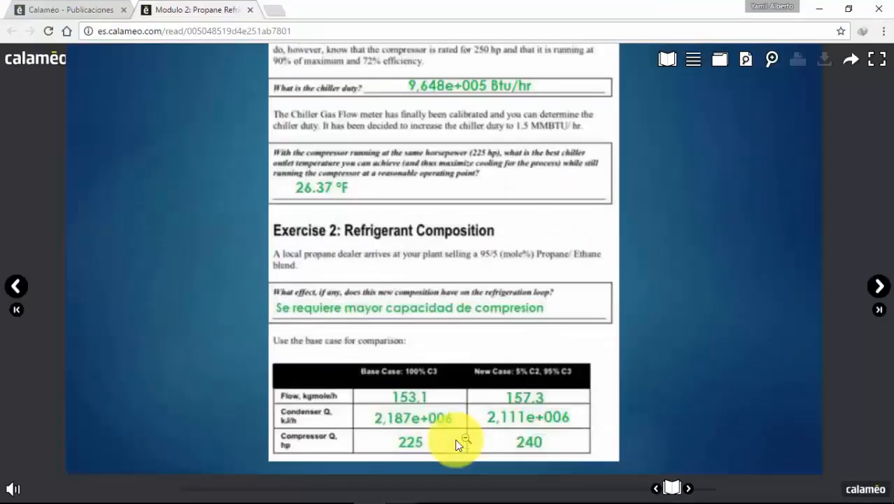
# In the Calaméo presentation in Chrome, examine the Exercise 2 base-case comparison table, and advance to the challenge slide on adding an economizer
pyautogui.click(455, 438)
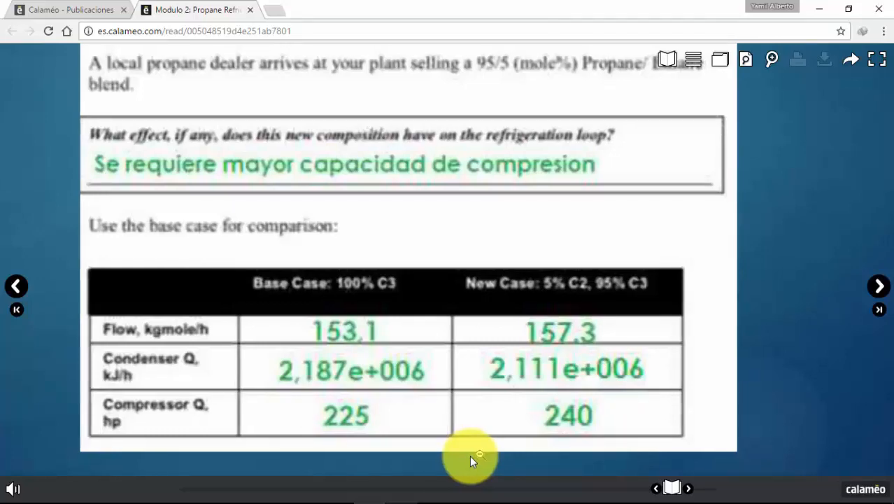
pyautogui.click(472, 456)
pyautogui.click(878, 287)
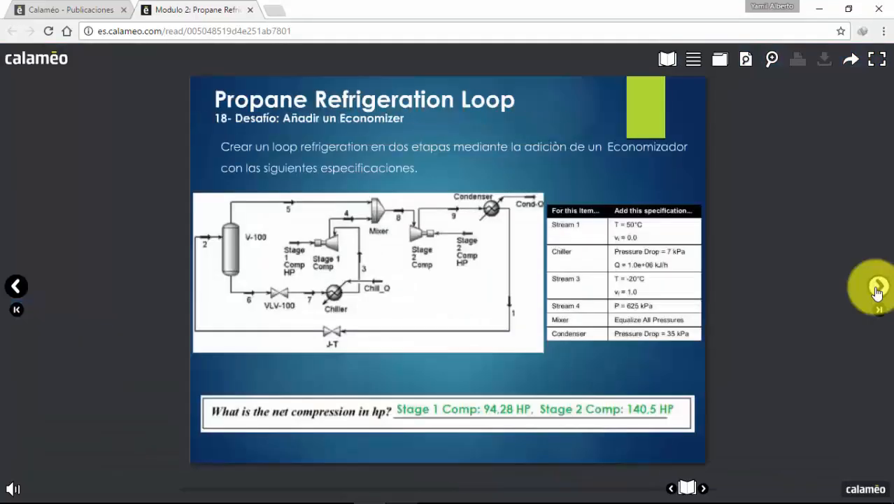